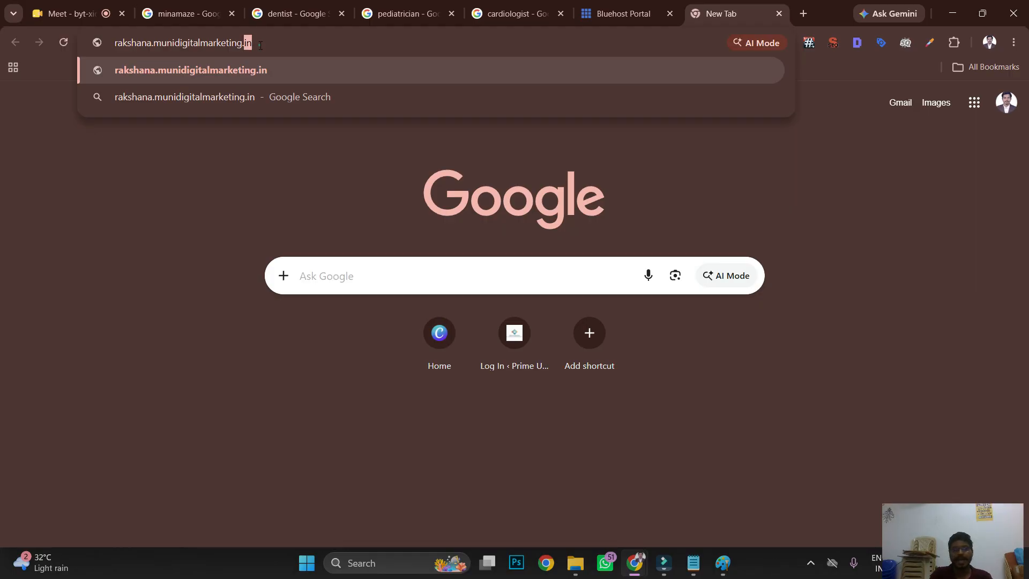
- Load the munidigitalmarketing.in subdomain site whose address is already entered in the new browser tab
{"action": "triple_click", "coordinate": [260, 45]}
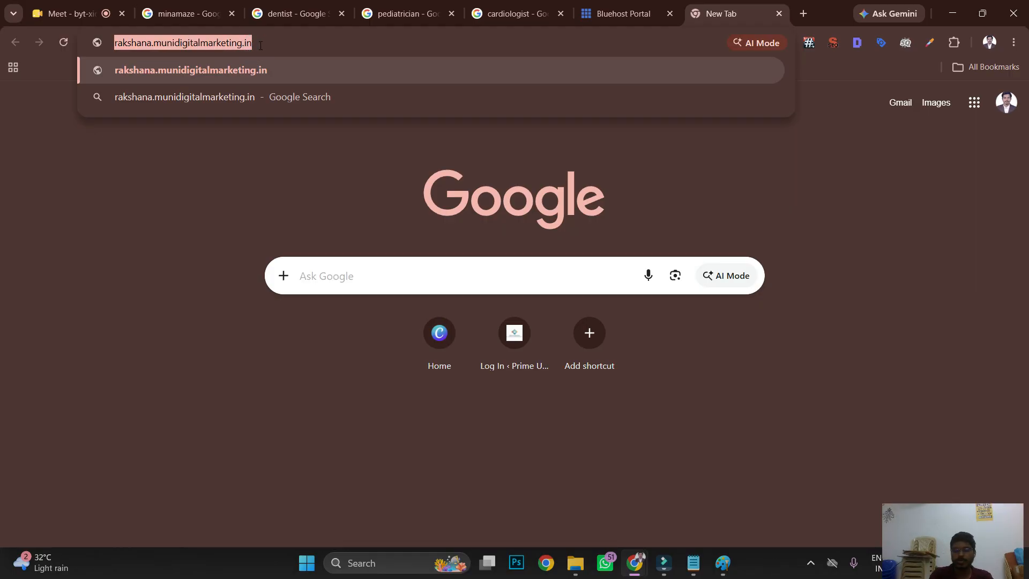
{"action": "key", "text": "Return"}
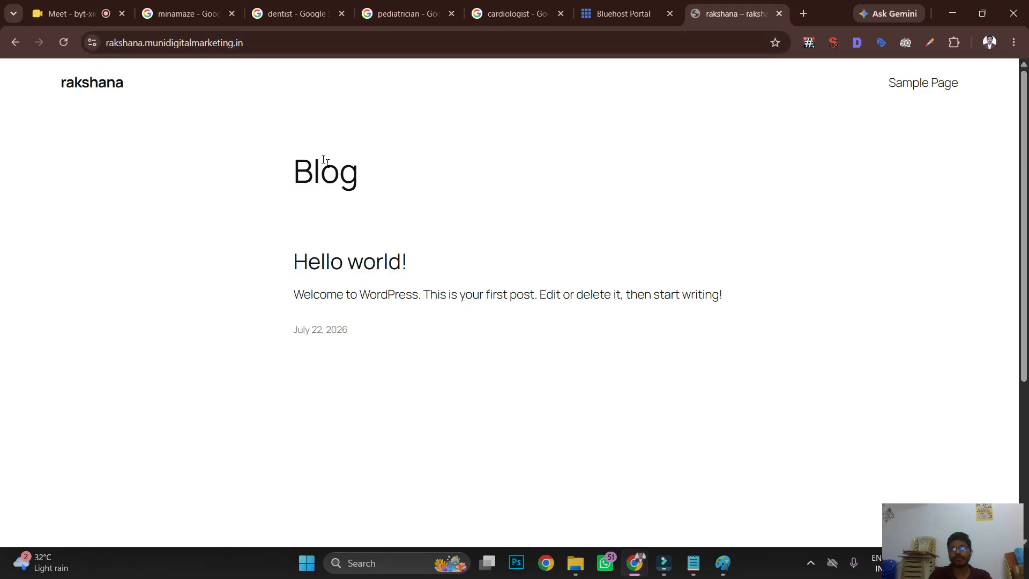
{"action": "left_click", "coordinate": [377, 46]}
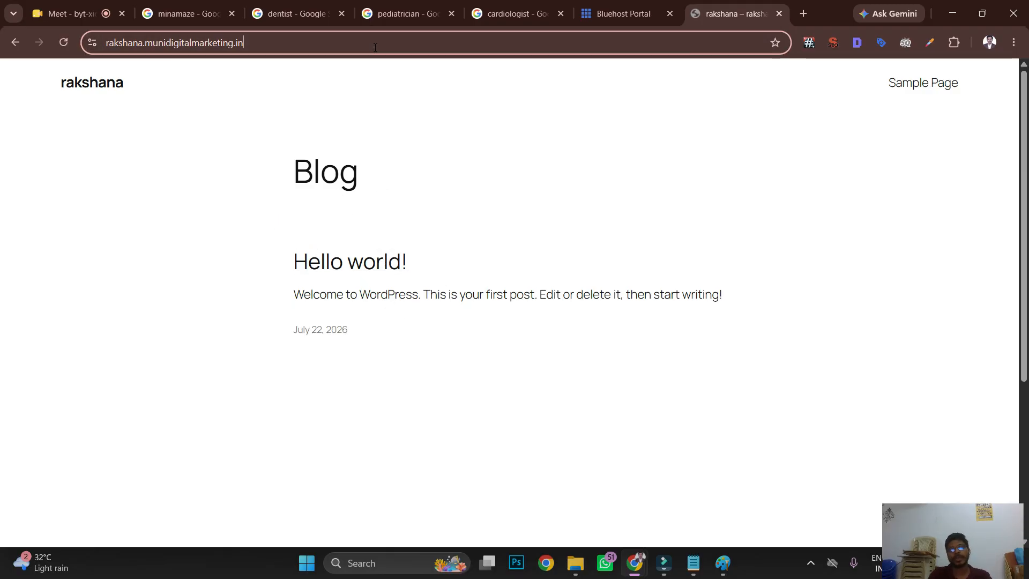
{"action": "left_click", "coordinate": [457, 206]}
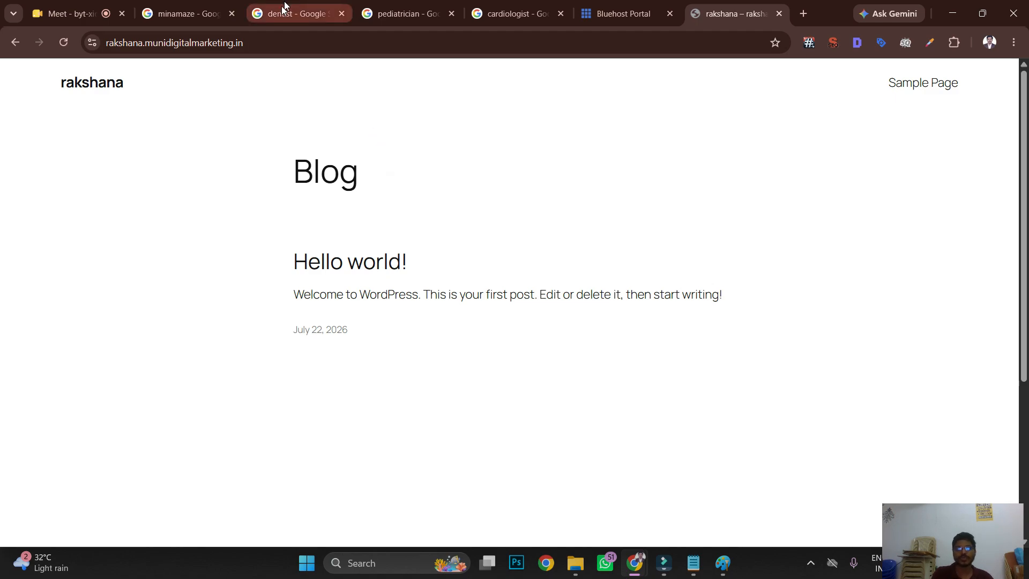
- Examine the address and the default WordPress home page of the subdomain site, from the header to the footer
{"action": "left_click", "coordinate": [280, 43]}
{"action": "left_click", "coordinate": [280, 42]}
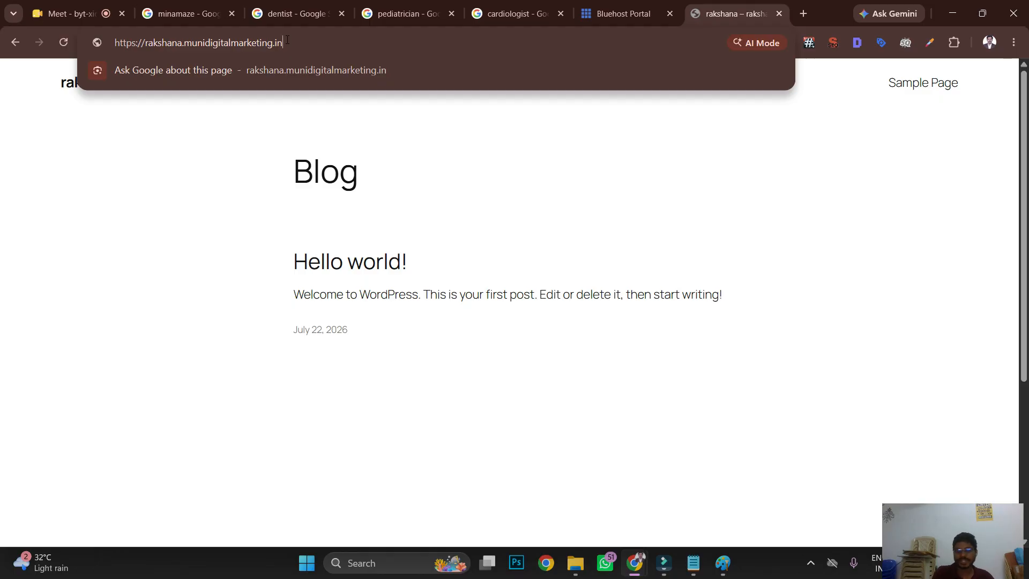
{"action": "key", "text": "Escape"}
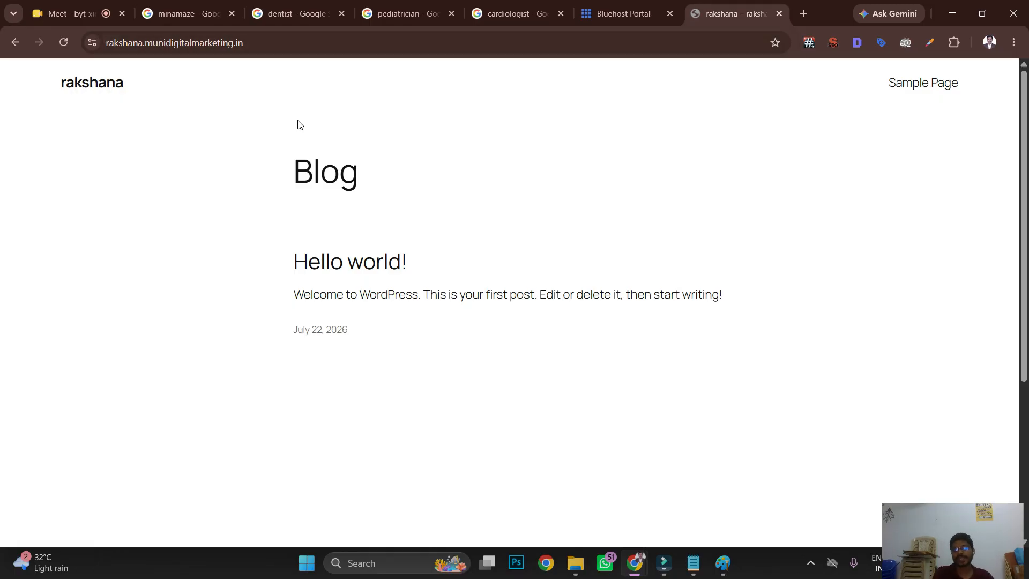
{"action": "scroll", "coordinate": [299, 119], "scroll_direction": "down", "scroll_amount": 5}
{"action": "scroll", "coordinate": [298, 122], "scroll_direction": "up", "scroll_amount": 5}
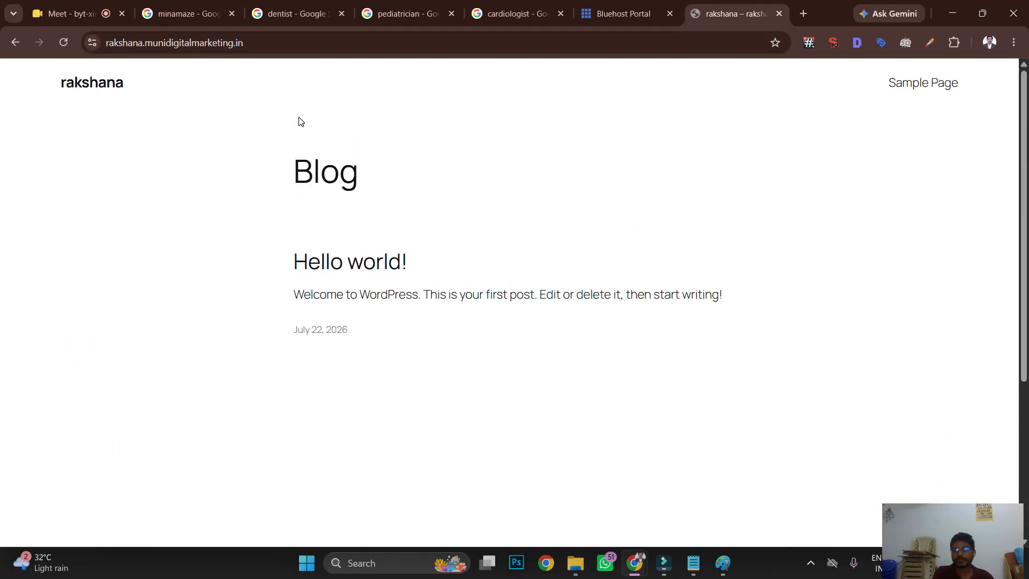
{"action": "scroll", "coordinate": [298, 121], "scroll_direction": "down", "scroll_amount": 4}
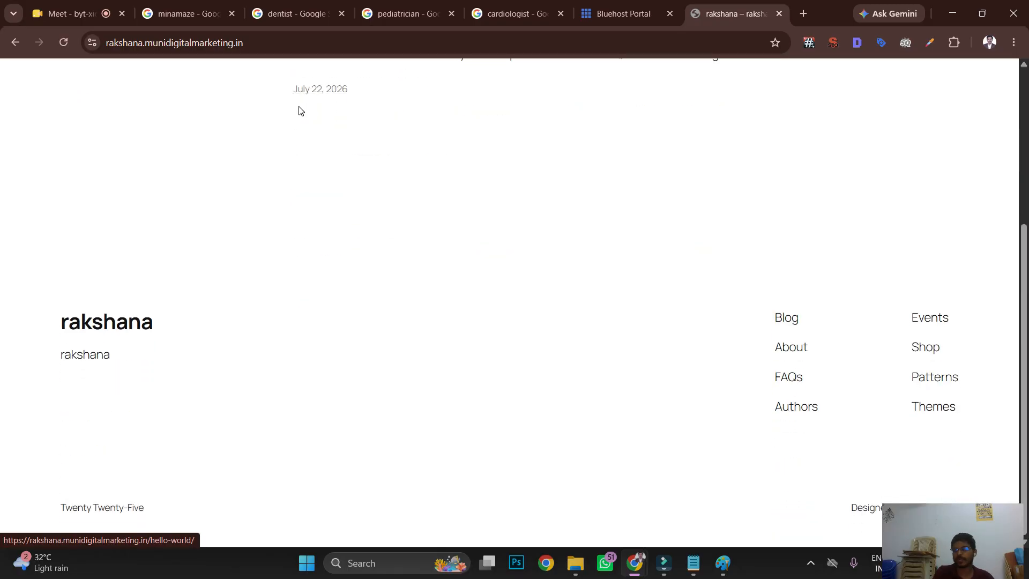
{"action": "scroll", "coordinate": [300, 111], "scroll_direction": "up", "scroll_amount": 4}
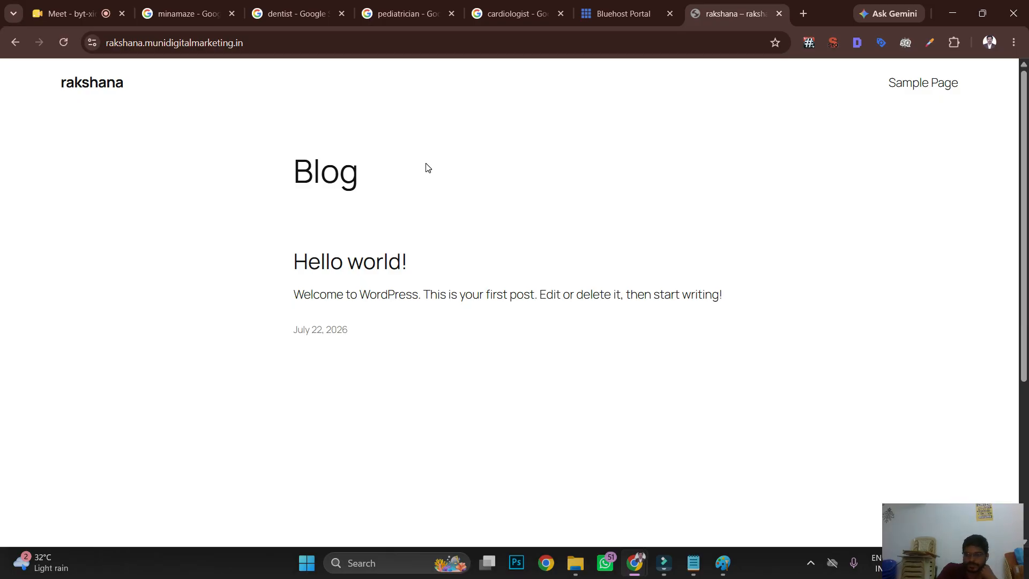
{"action": "left_click_drag", "start_coordinate": [926, 497], "coordinate": [935, 541]}
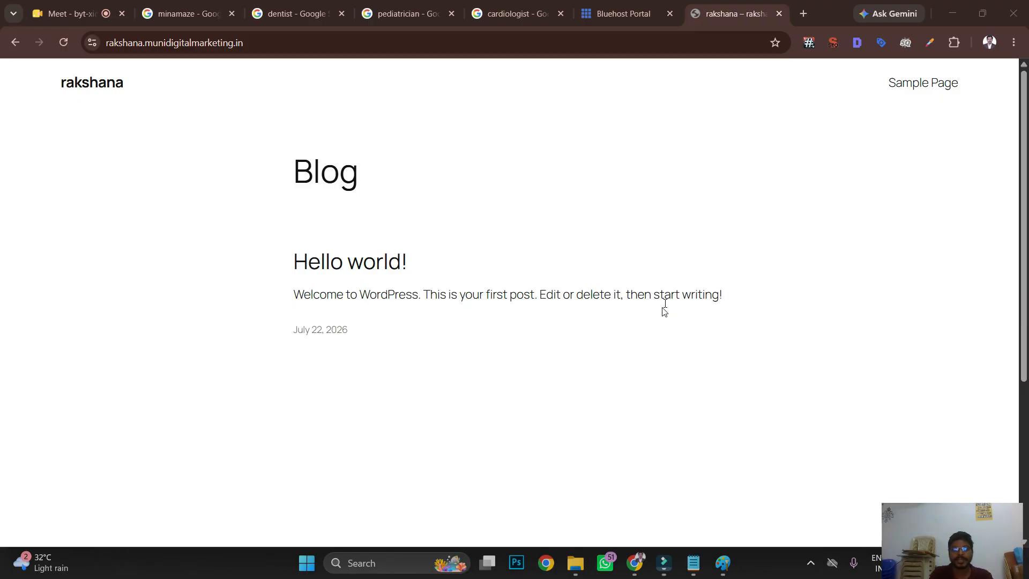
{"action": "triple_click", "coordinate": [643, 295]}
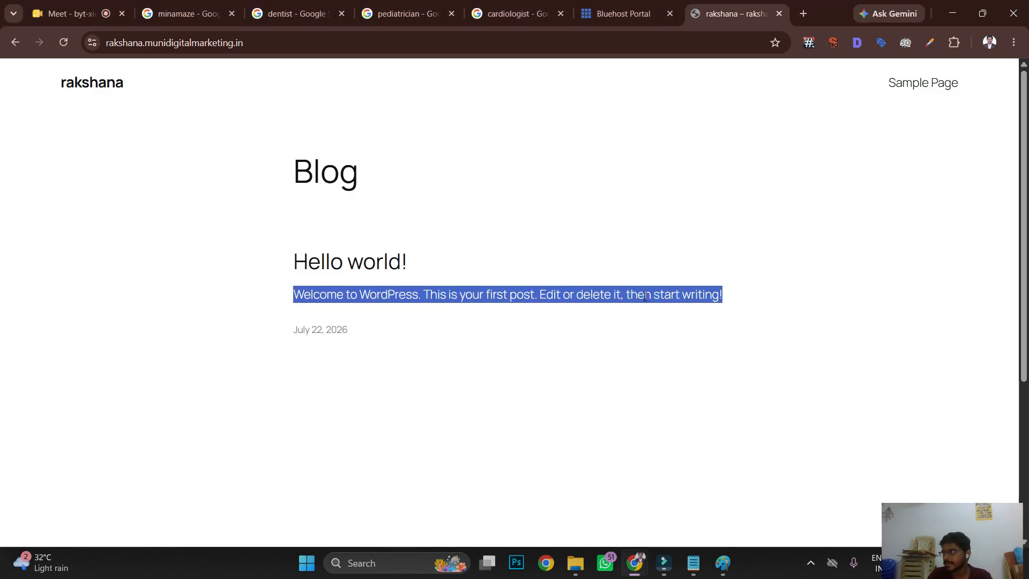
{"action": "left_click", "coordinate": [655, 255]}
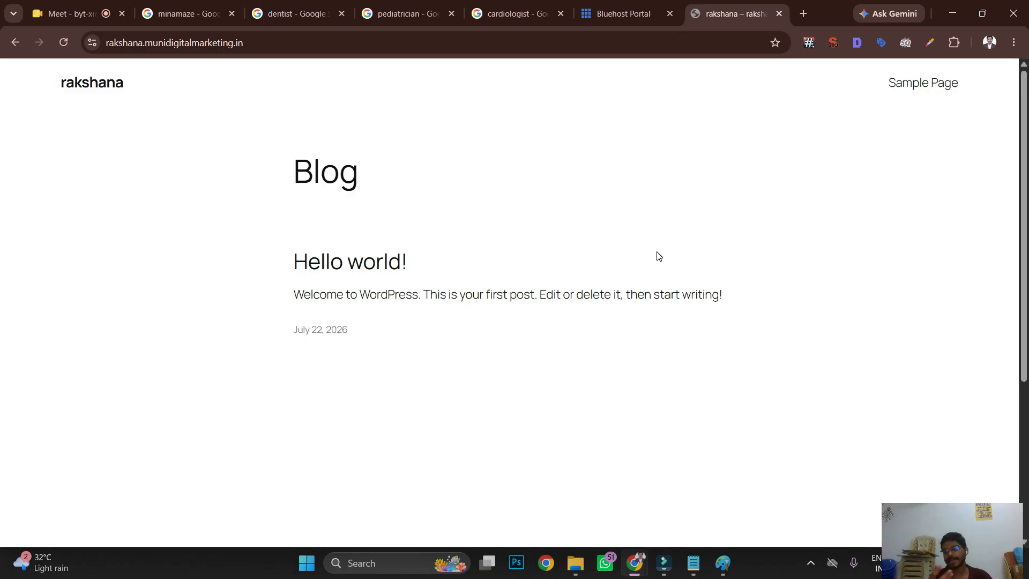
{"action": "double_click", "coordinate": [633, 294]}
{"action": "triple_click", "coordinate": [633, 295]}
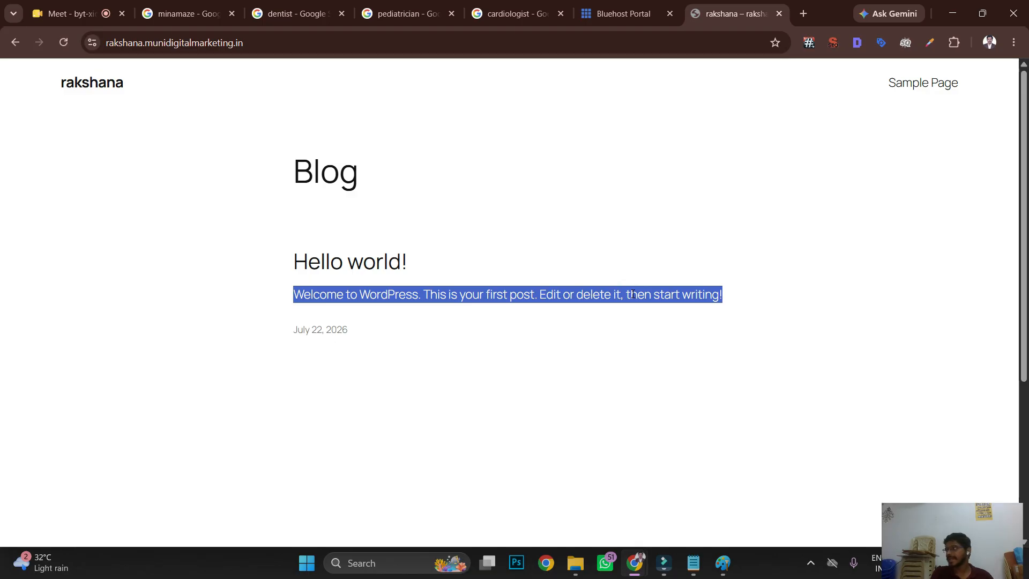
{"action": "left_click", "coordinate": [632, 294]}
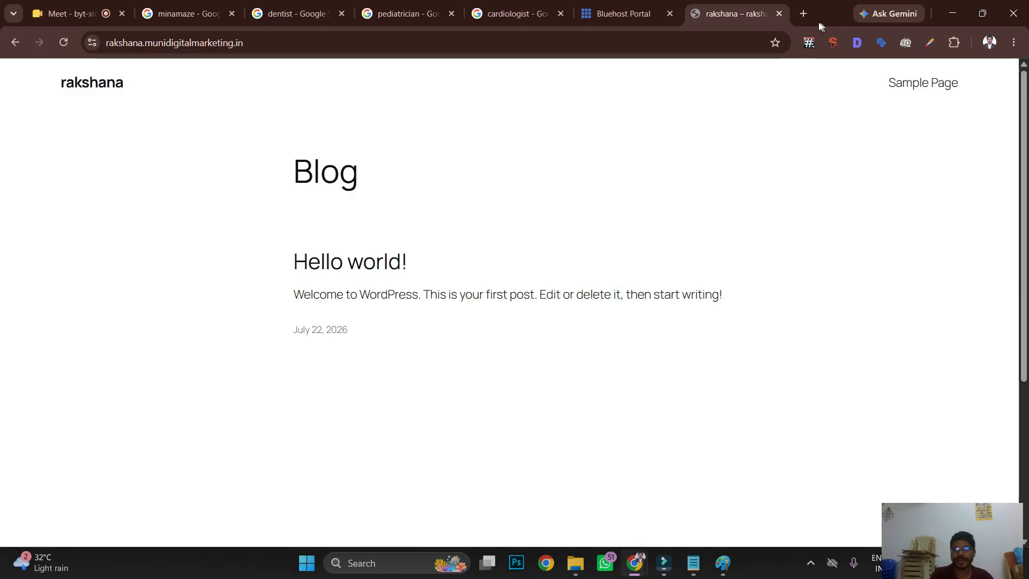
- Search Google for "muni digital marketing" in a new tab and open the main munidigitalmarketing.in website
{"action": "left_click", "coordinate": [803, 14]}
{"action": "key", "text": "Down"}
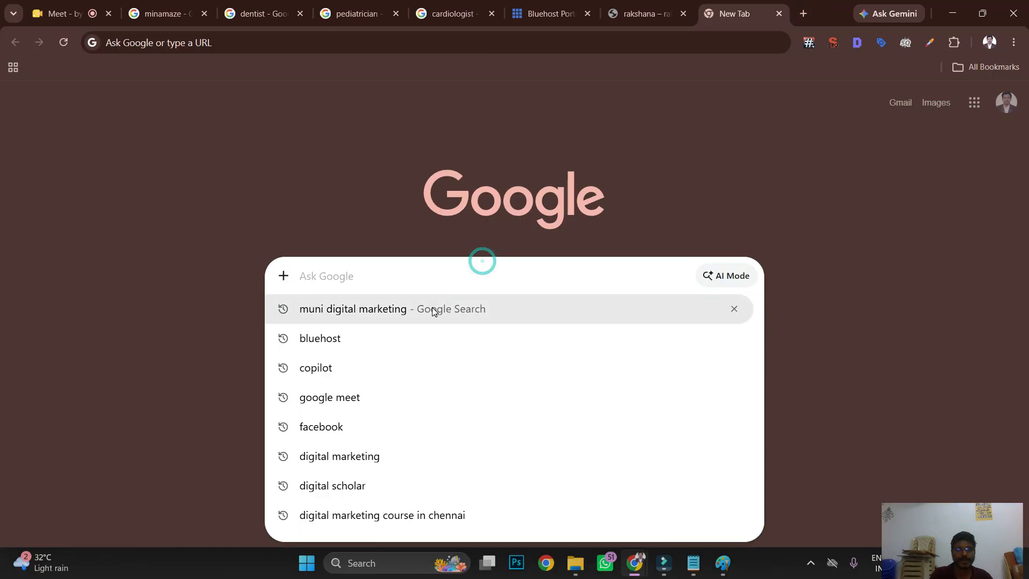
{"action": "key", "text": "Return"}
{"action": "left_click", "coordinate": [303, 215]}
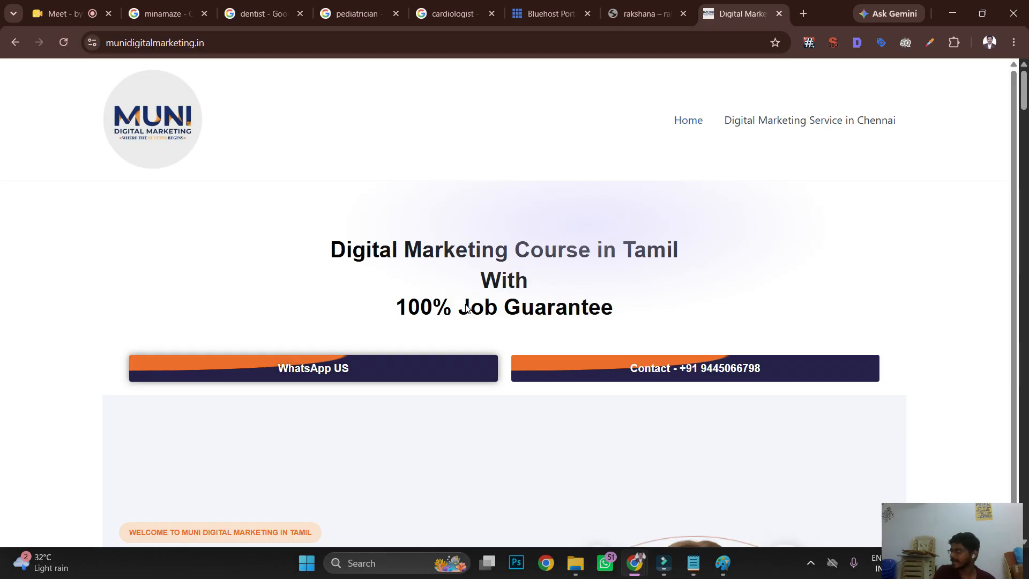
- Return to the subdomain site and open its WordPress login page by adding /wp-admin to the site address
{"action": "left_click", "coordinate": [644, 13]}
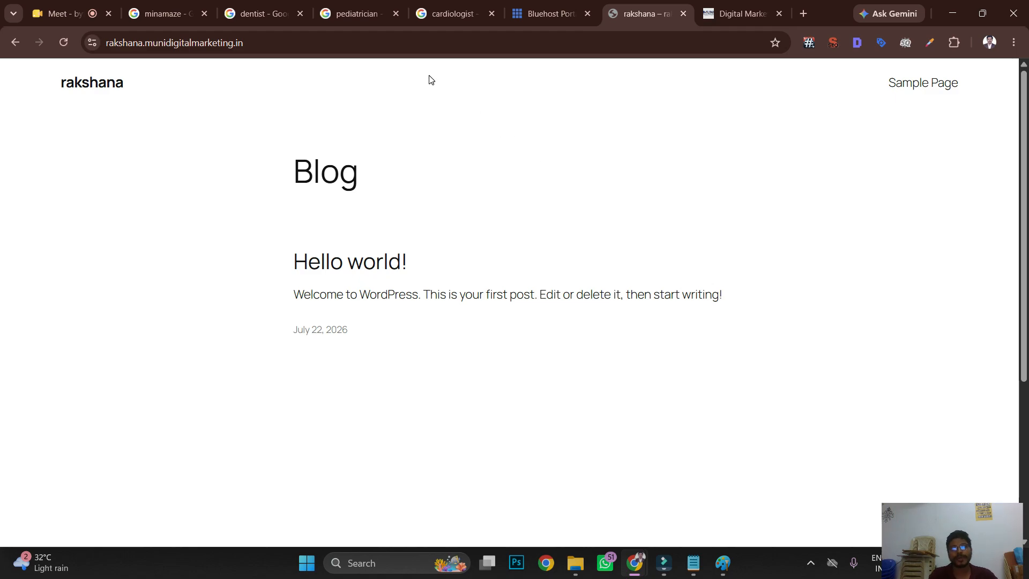
{"action": "left_click", "coordinate": [251, 43]}
{"action": "key", "text": "End"}
{"action": "type", "text": "w"}
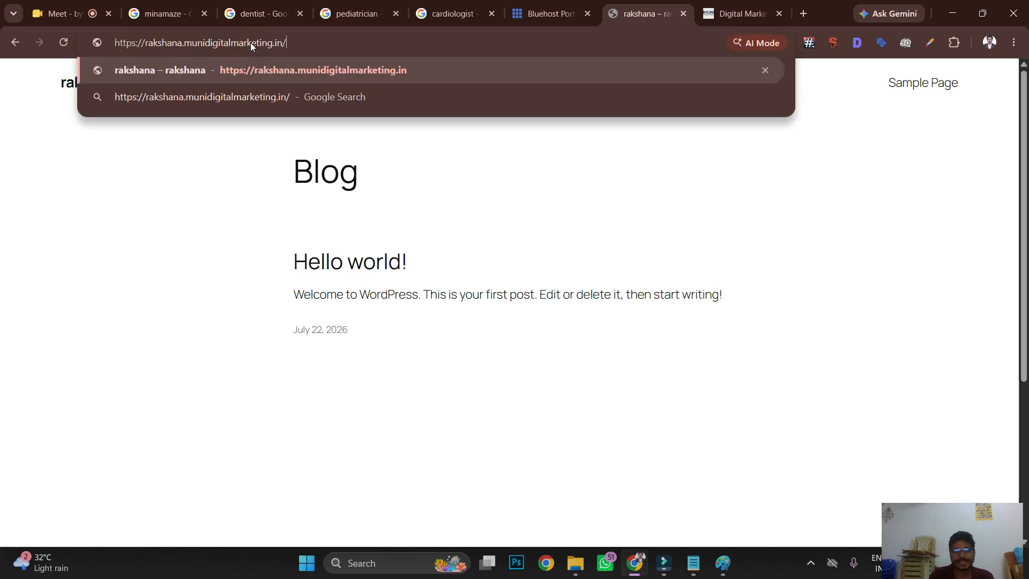
{"action": "type", "text": "p-"}
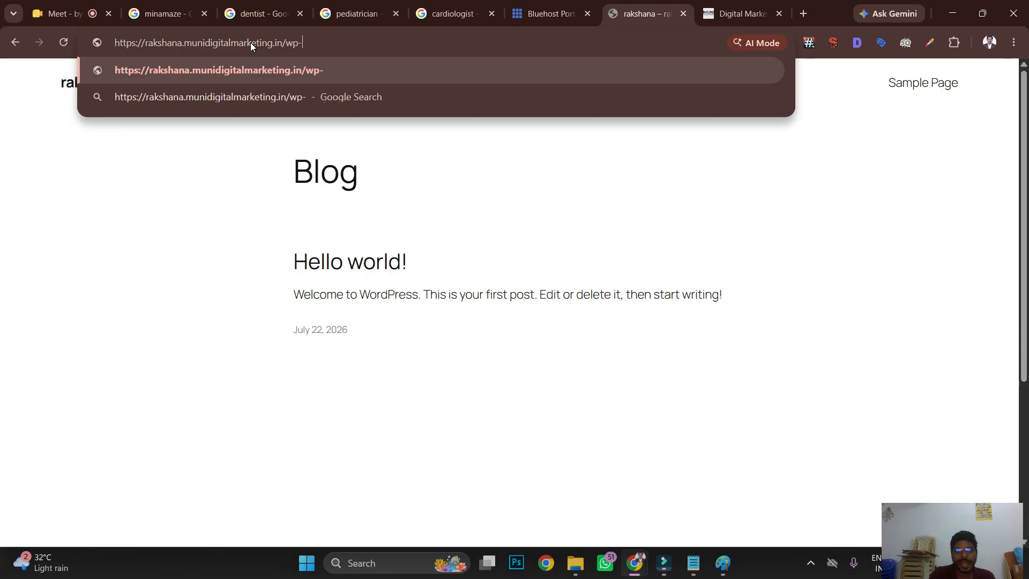
{"action": "type", "text": "admin"}
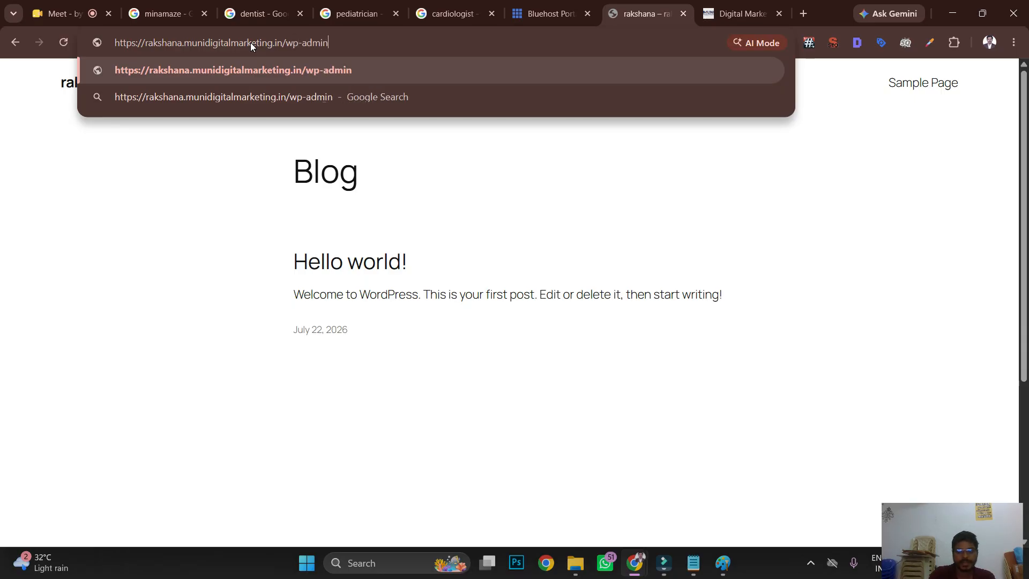
{"action": "key", "text": "Return"}
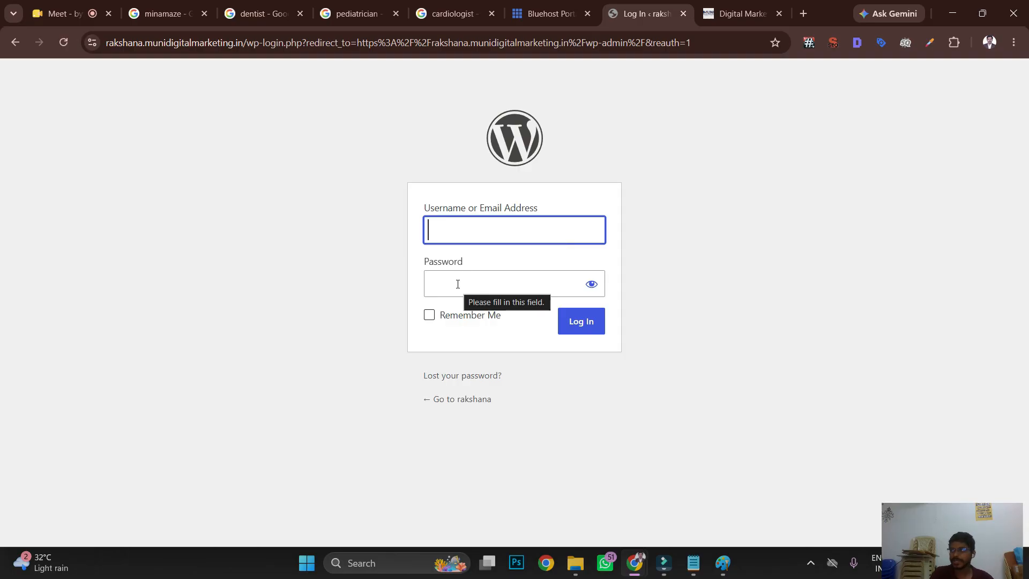
- Log in to the WordPress admin with the account username and password
{"action": "left_click", "coordinate": [482, 224]}
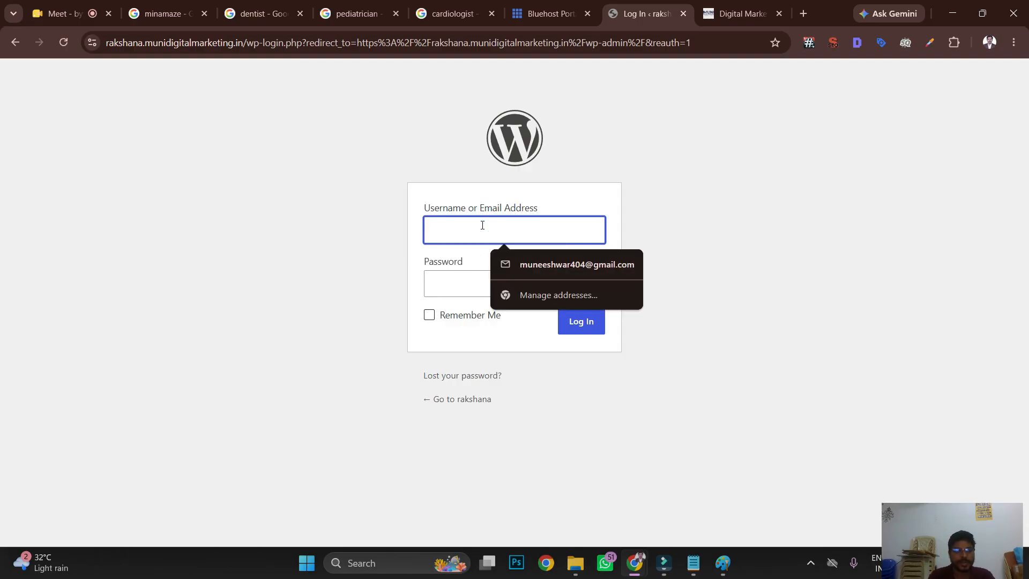
{"action": "type", "text": "raksha"}
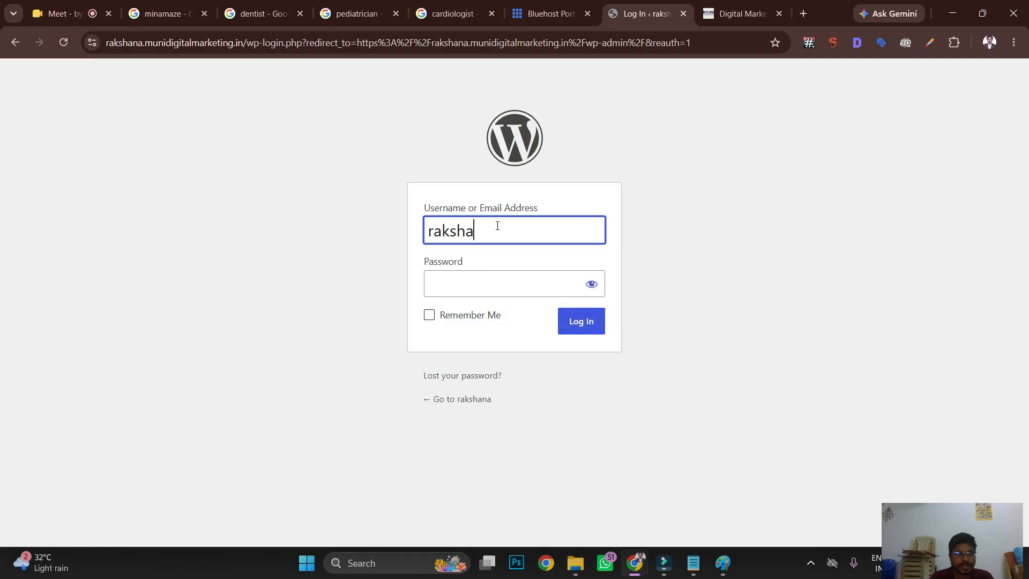
{"action": "key", "text": "BackSpace"}
{"action": "key", "text": "BackSpace"}
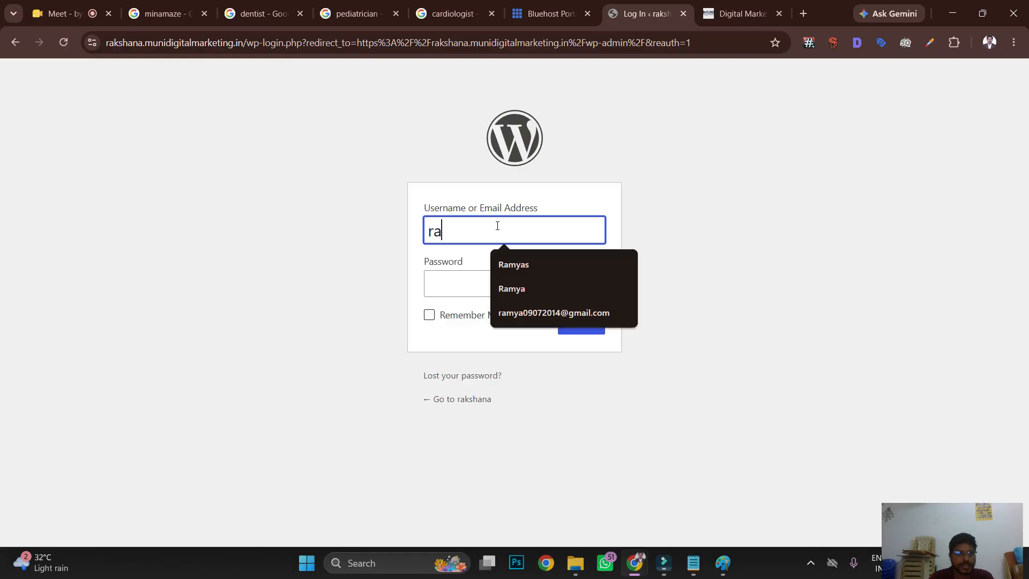
{"action": "type", "text": "kshana"}
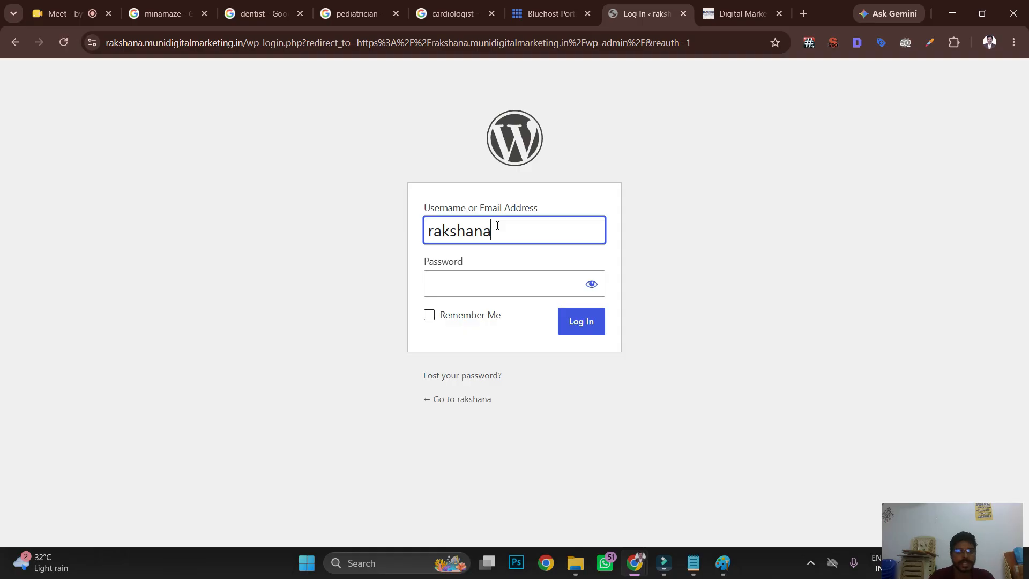
{"action": "left_click", "coordinate": [489, 279]}
{"action": "type", "text": "•"}
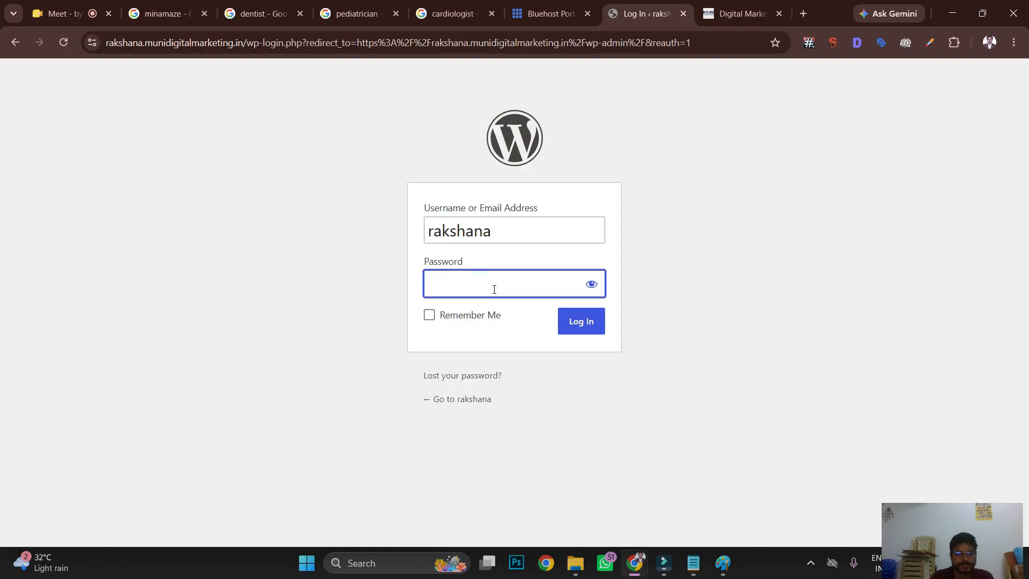
{"action": "type", "text": "•••••••••••"}
{"action": "left_click", "coordinate": [580, 329]}
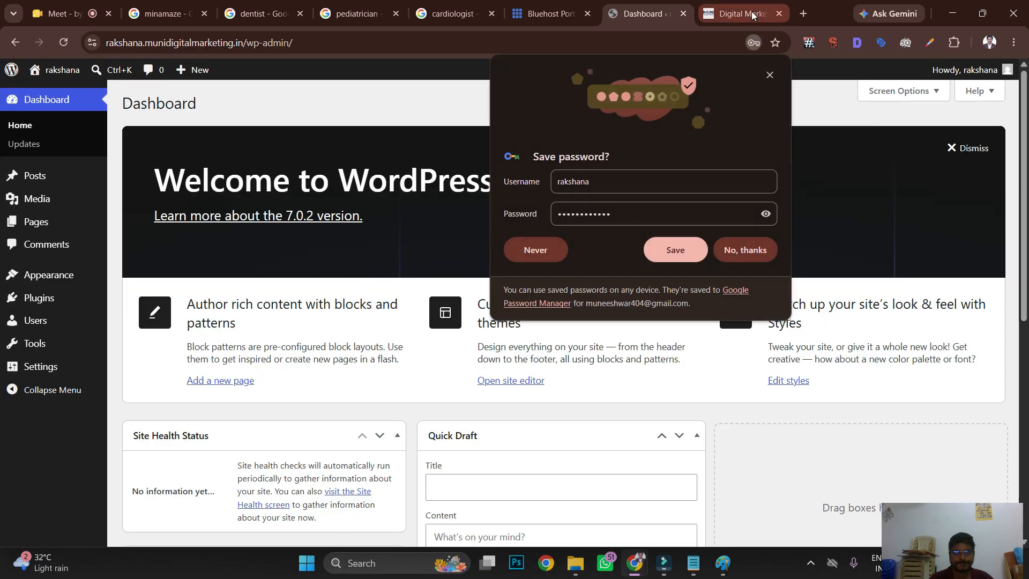
- Move the main Digital Marketing website's tab ahead of the dashboard tab and return to the WordPress dashboard
{"action": "left_click_drag", "start_coordinate": [752, 11], "coordinate": [640, 24]}
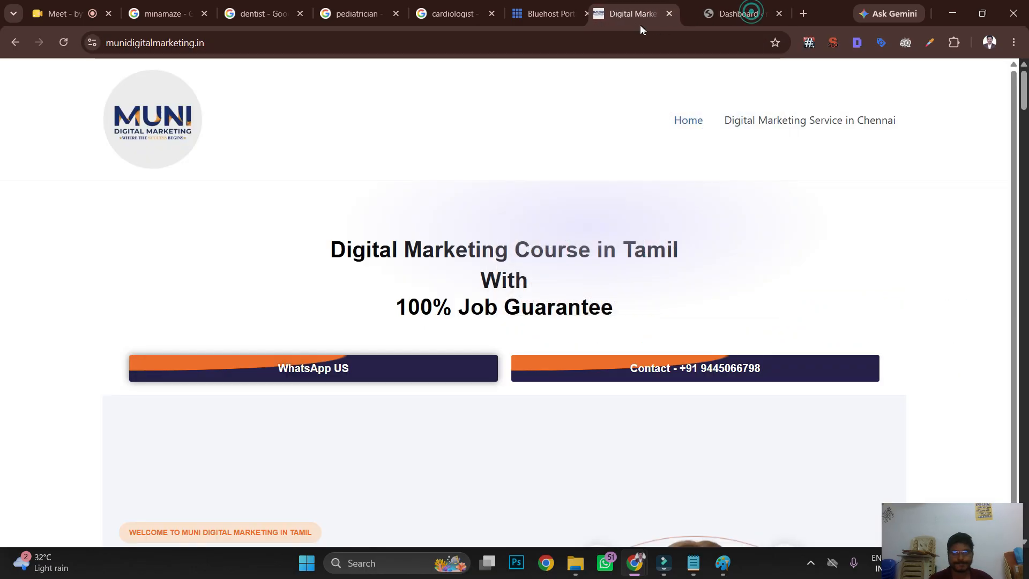
{"action": "left_click", "coordinate": [739, 13]}
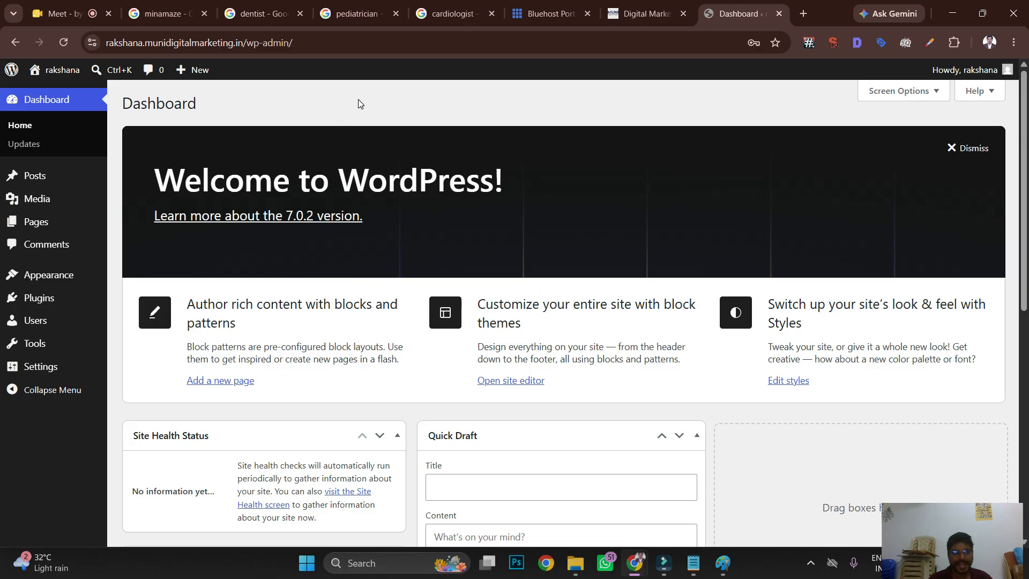
- Open the live site from the dashboard's Visit Site link in a new tab, view it and return to the dashboard
{"action": "mouse_move", "coordinate": [37, 83]}
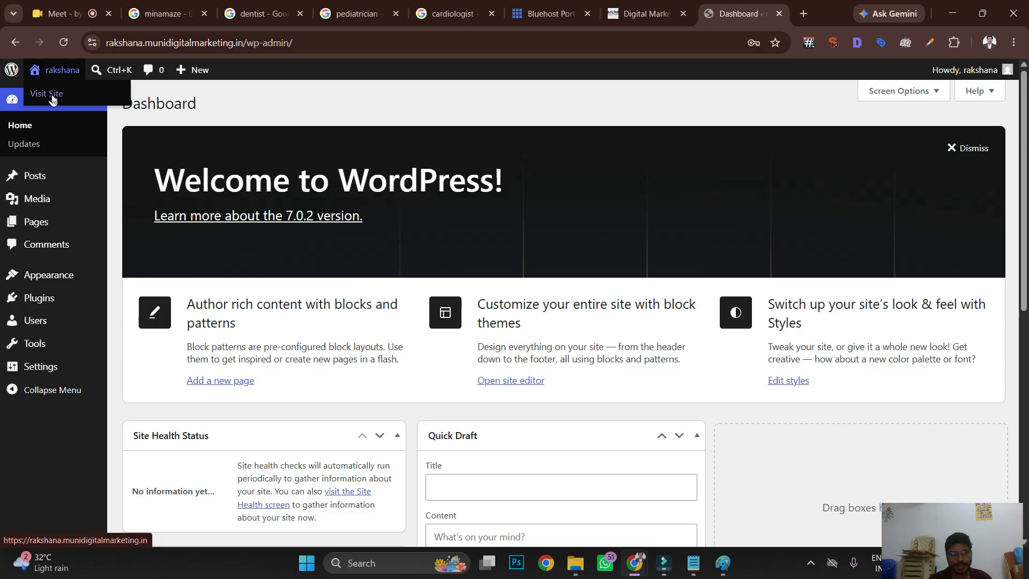
{"action": "right_click", "coordinate": [51, 98]}
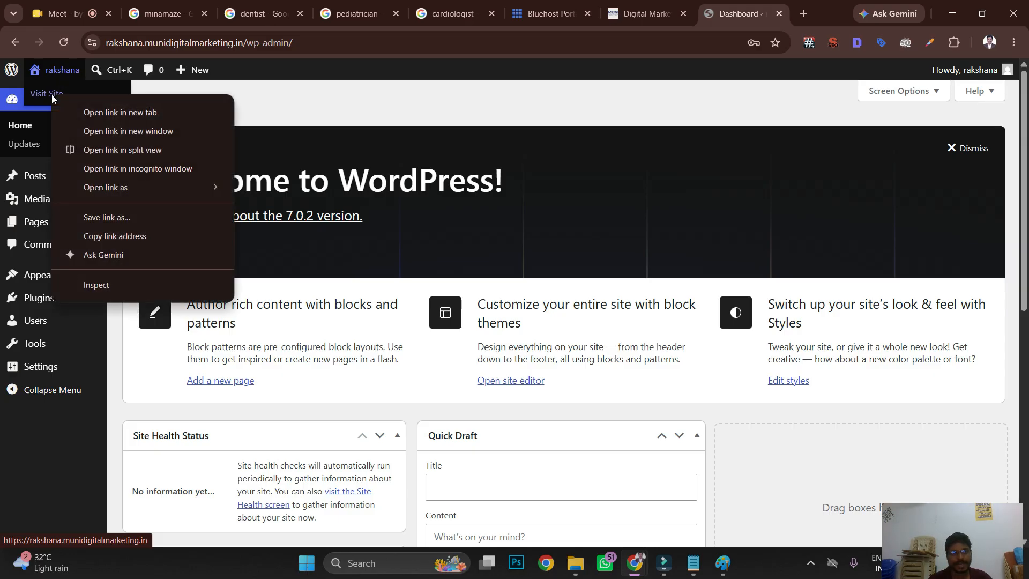
{"action": "left_click", "coordinate": [97, 113]}
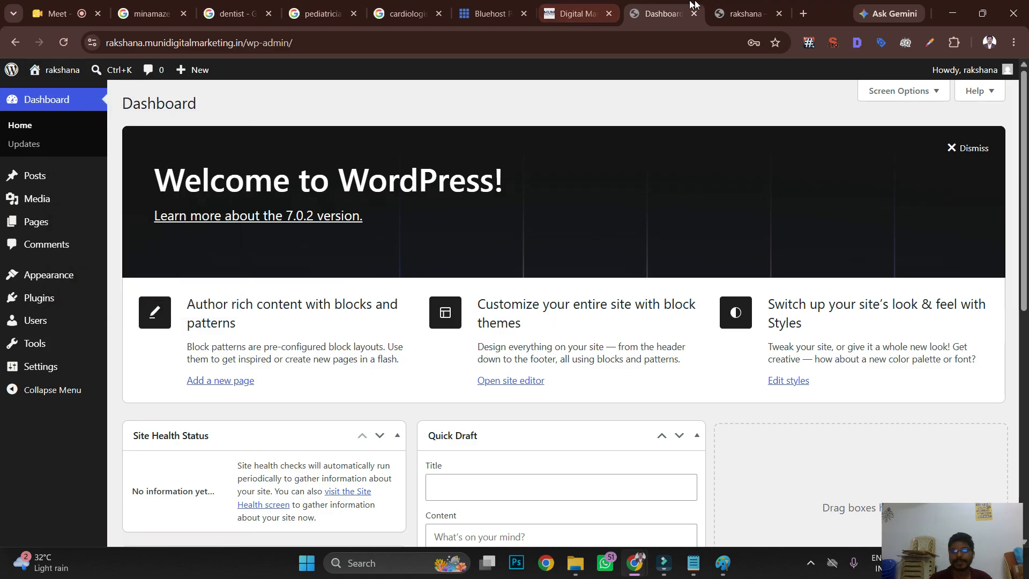
{"action": "left_click", "coordinate": [737, 1]}
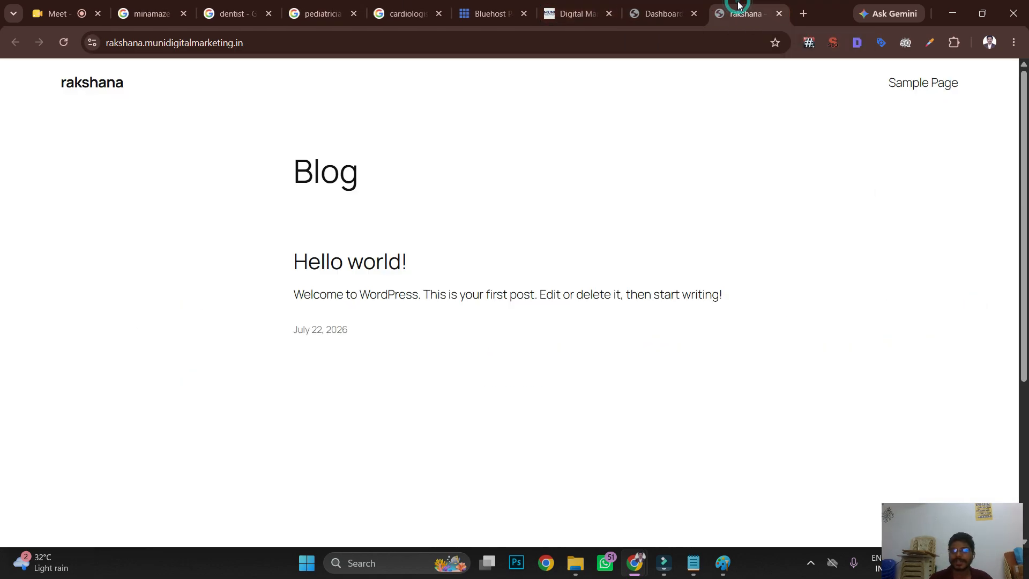
{"action": "left_click", "coordinate": [669, 5]}
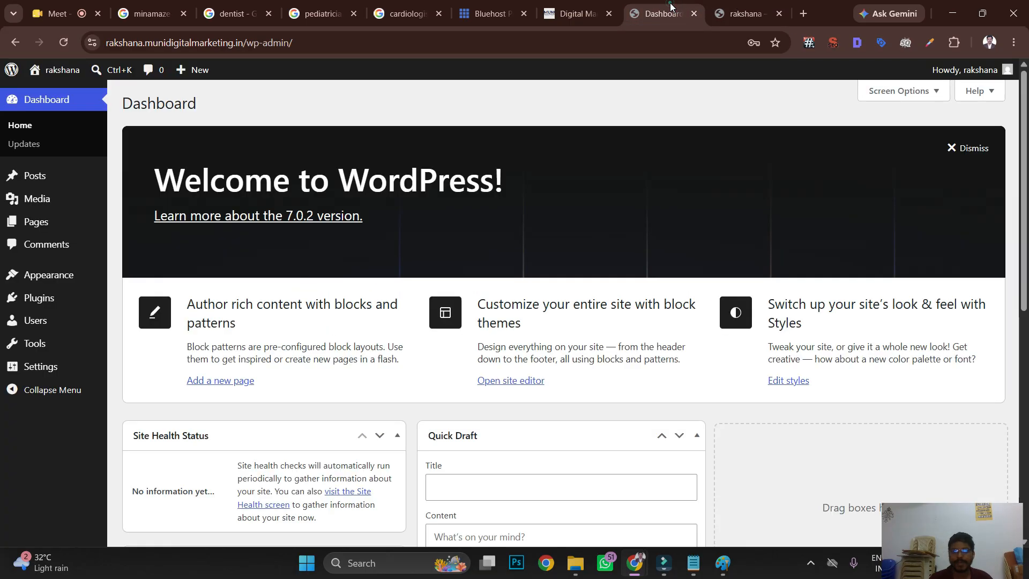
{"action": "mouse_move", "coordinate": [59, 70]}
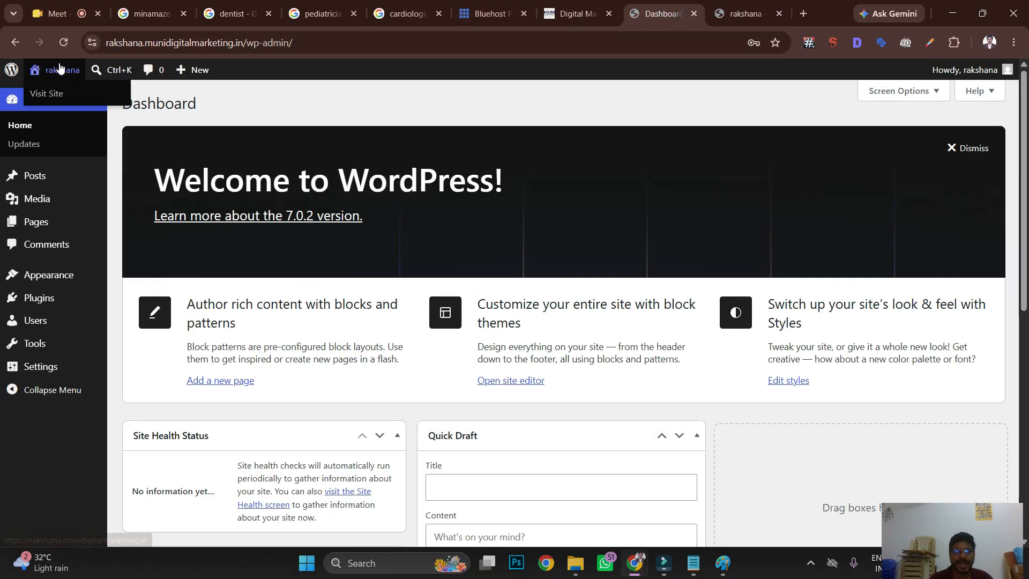
- Switch between the WordPress dashboard and the live site's tab to compare the admin area with the public site
{"action": "right_click", "coordinate": [53, 97]}
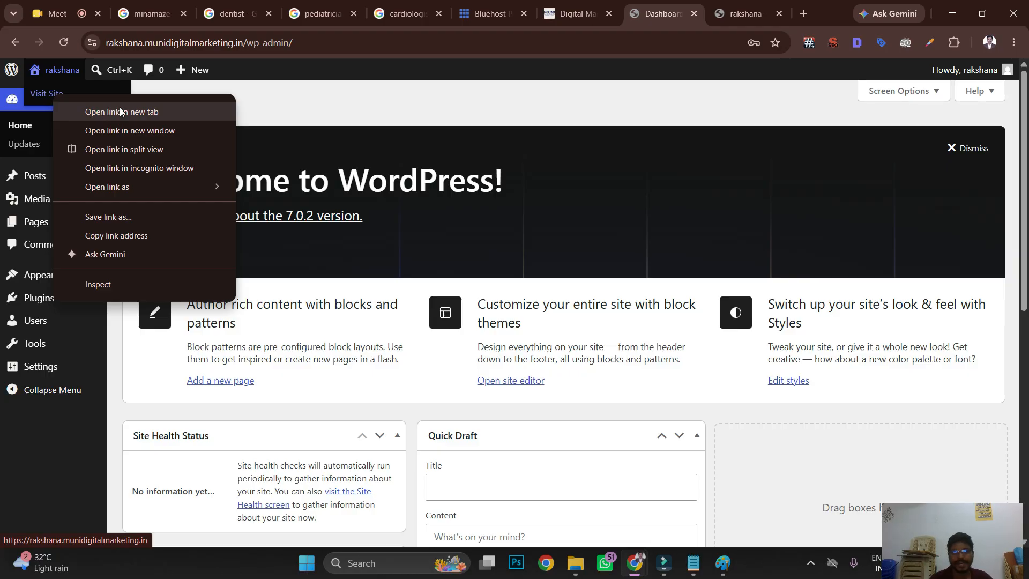
{"action": "left_click", "coordinate": [715, 20]}
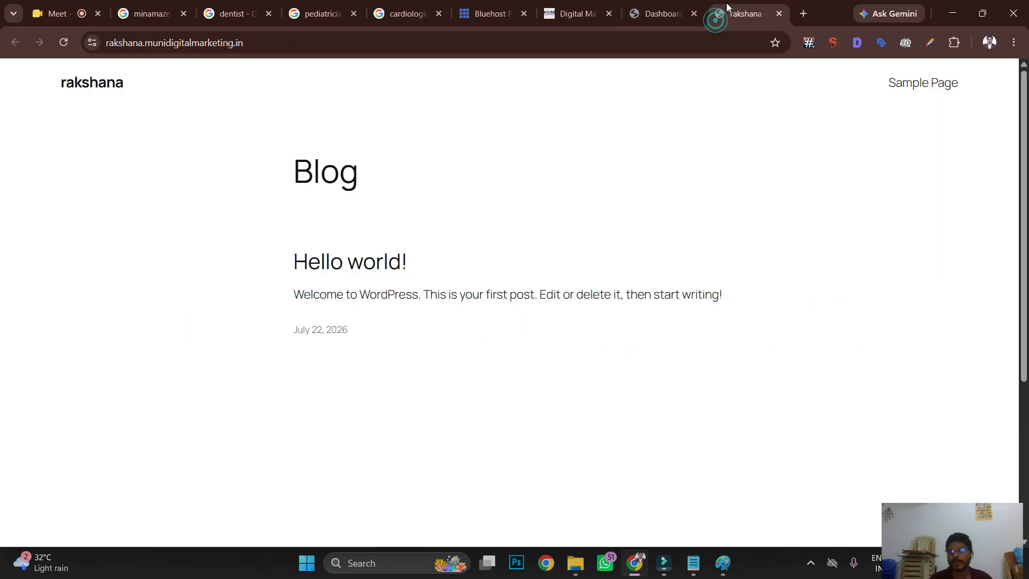
{"action": "left_click", "coordinate": [667, 18]}
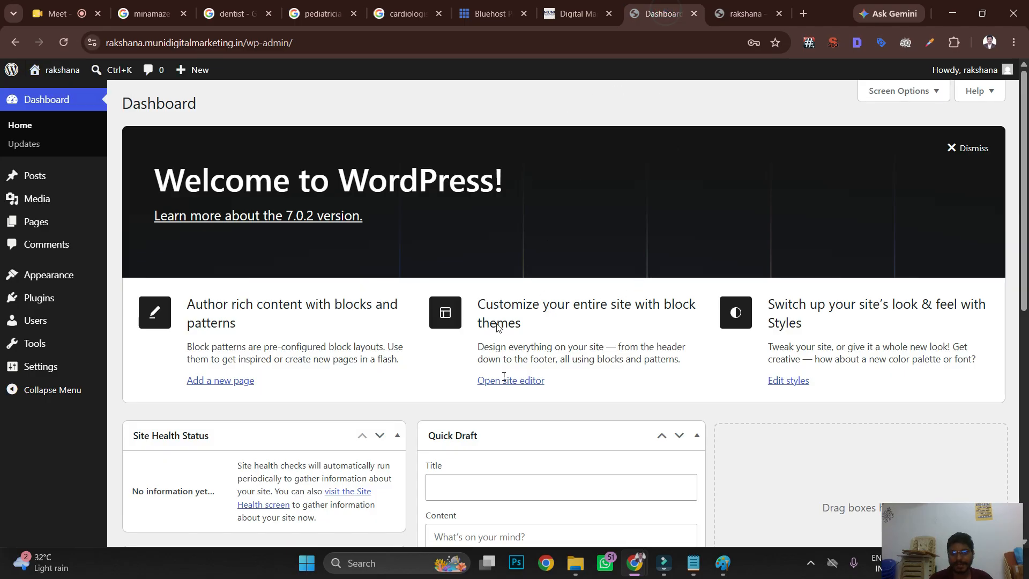
{"action": "left_click", "coordinate": [746, 14]}
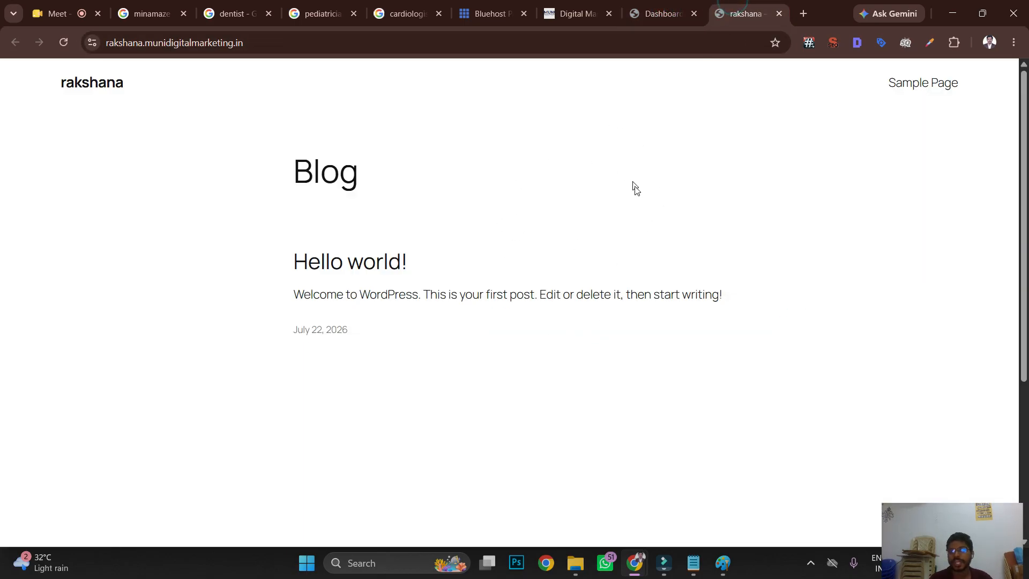
- Close the Bluehost tab and return to the WordPress dashboard after viewing the live site
{"action": "left_click", "coordinate": [523, 13]}
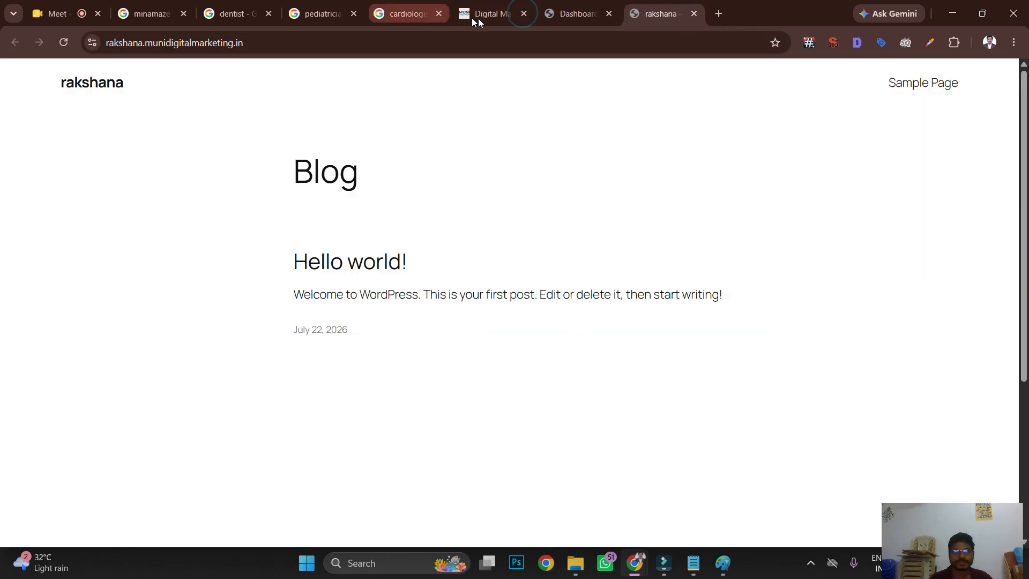
{"action": "left_click", "coordinate": [583, 12]}
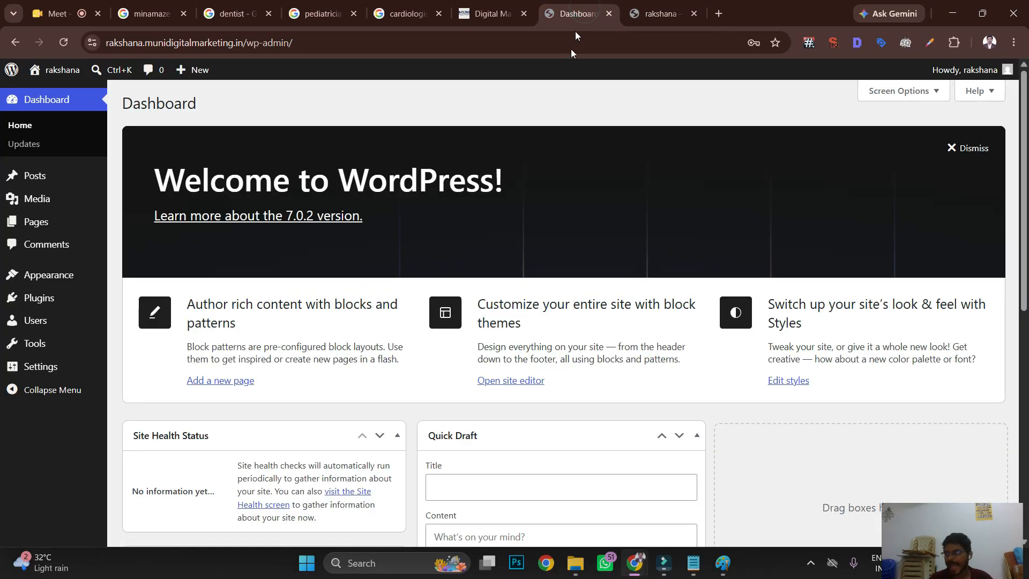
{"action": "left_click", "coordinate": [740, 14]}
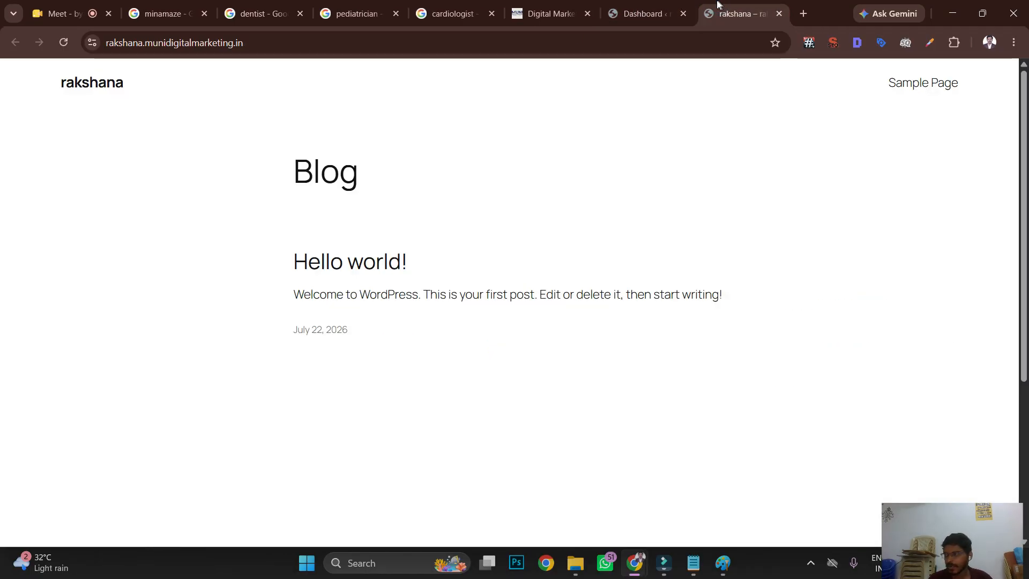
{"action": "left_click", "coordinate": [652, 7]}
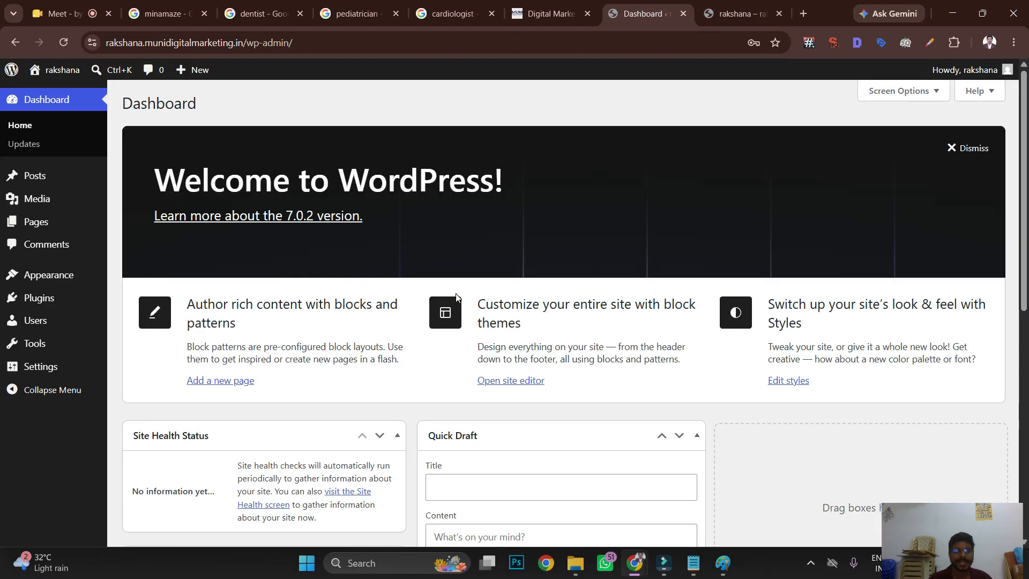
- Dismiss the Welcome panel and collapse the Site Health Status, Quick Draft, At a Glance, WordPress Events and News, and Activity boxes
{"action": "left_click", "coordinate": [967, 149]}
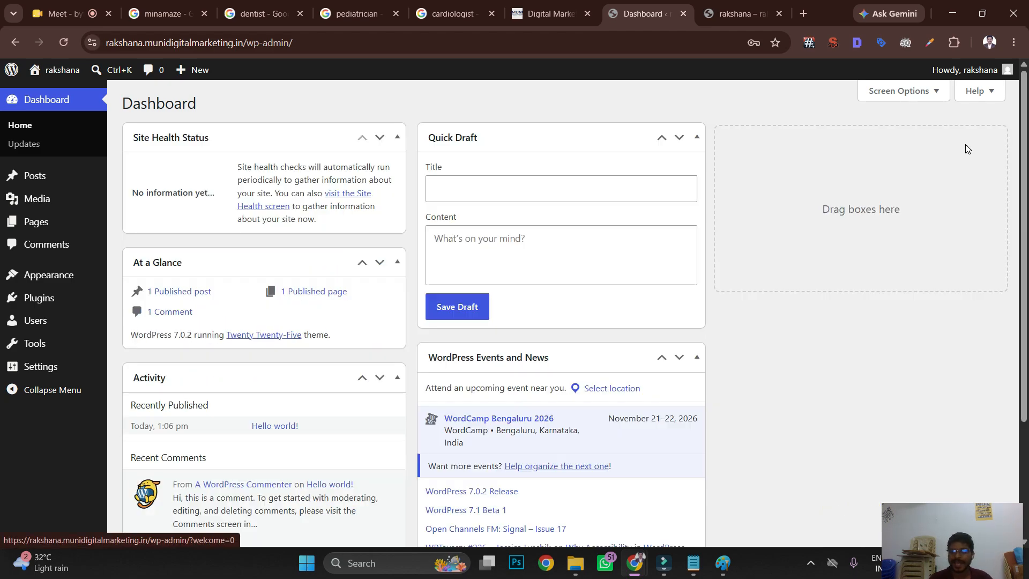
{"action": "left_click", "coordinate": [398, 137]}
{"action": "left_click", "coordinate": [694, 139]}
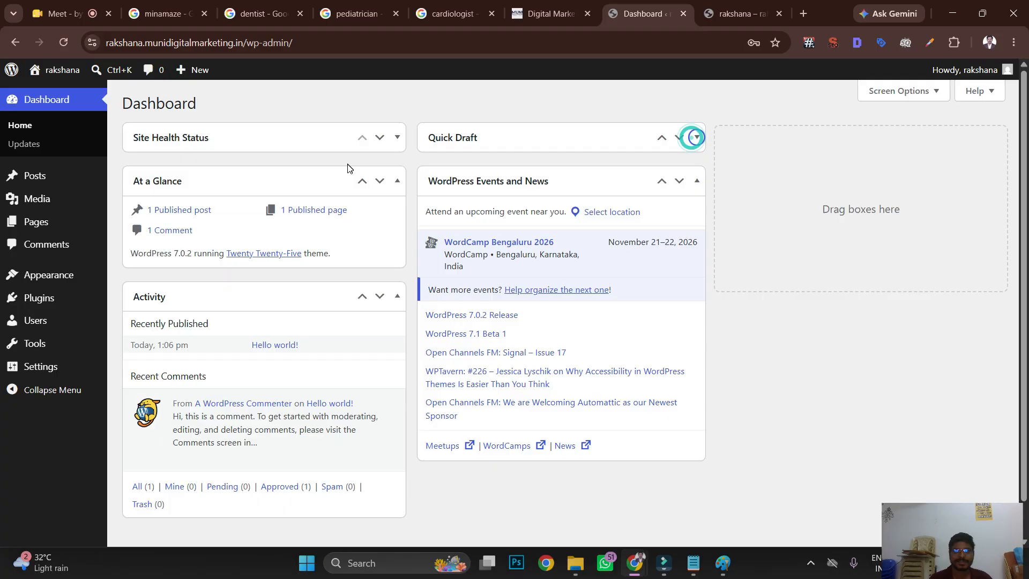
{"action": "left_click", "coordinate": [398, 180]}
{"action": "left_click", "coordinate": [703, 181]}
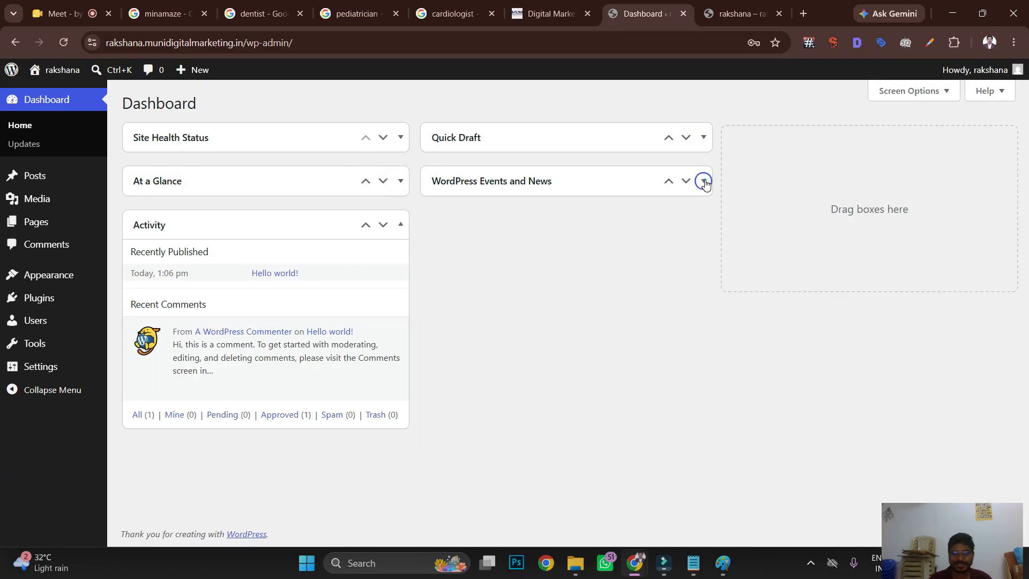
{"action": "left_click", "coordinate": [401, 224]}
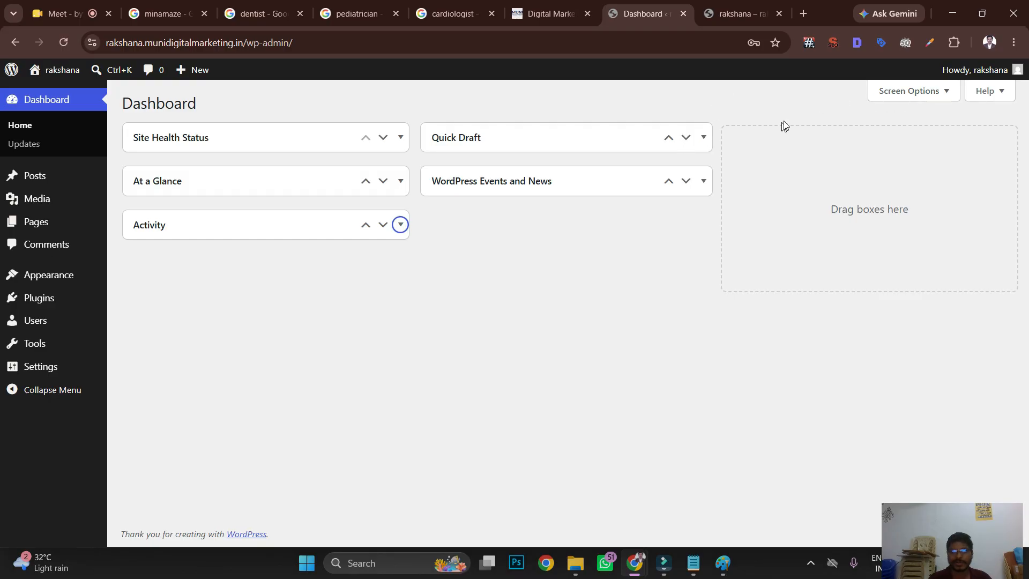
- Hide WordPress Events and News, Quick Draft, Activity, At a Glance and Site Health Status from the dashboard using Screen Options
{"action": "left_click", "coordinate": [934, 99]}
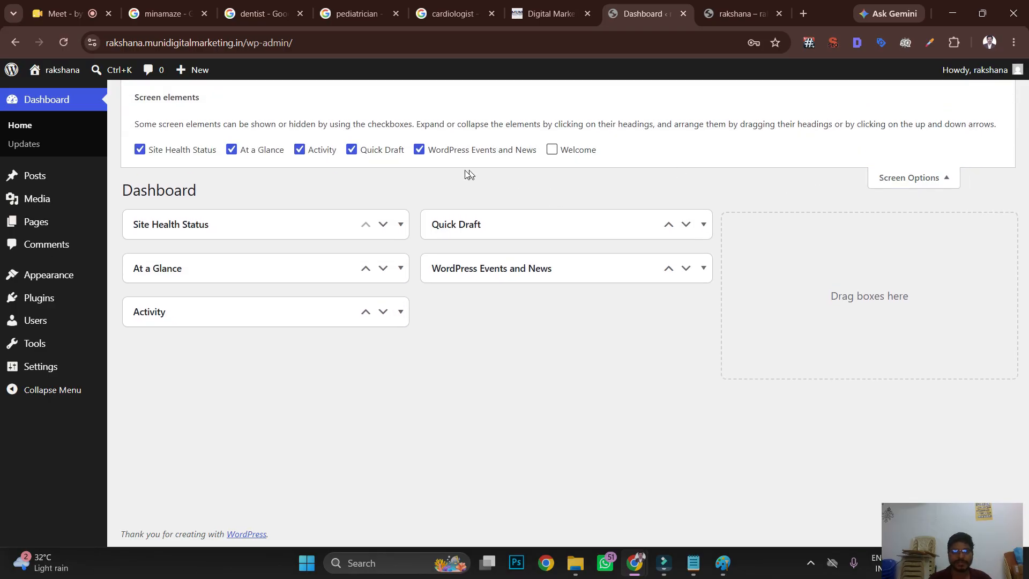
{"action": "left_click", "coordinate": [418, 151]}
{"action": "left_click", "coordinate": [352, 150]}
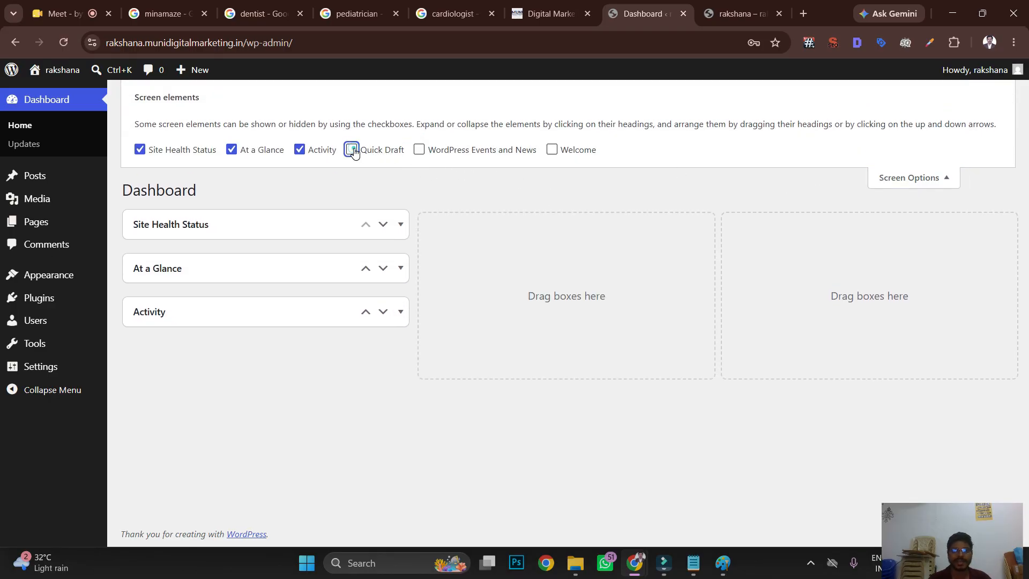
{"action": "left_click", "coordinate": [300, 150]}
{"action": "left_click", "coordinate": [231, 150]}
{"action": "left_click", "coordinate": [140, 150]}
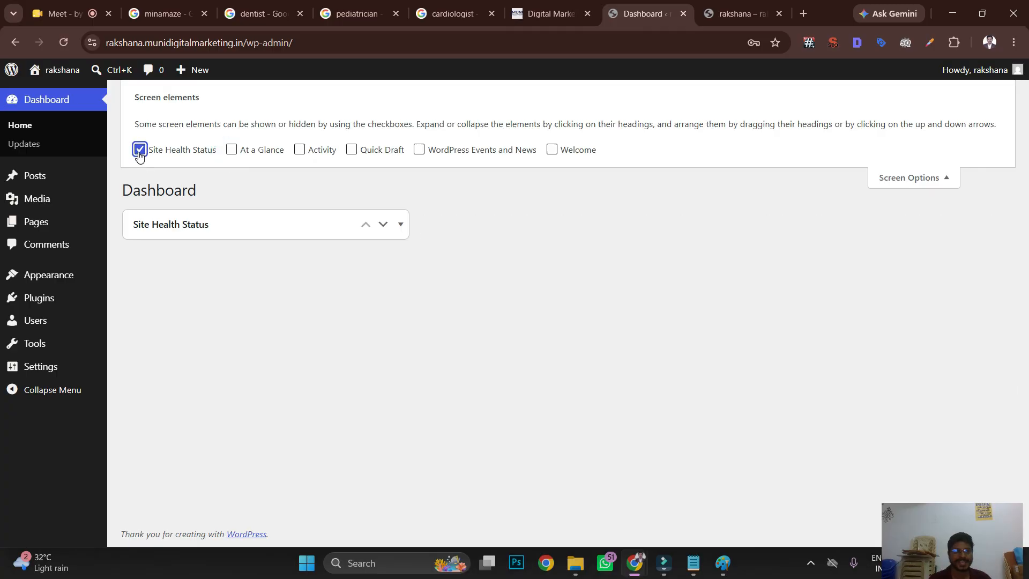
{"action": "left_click", "coordinate": [884, 177]}
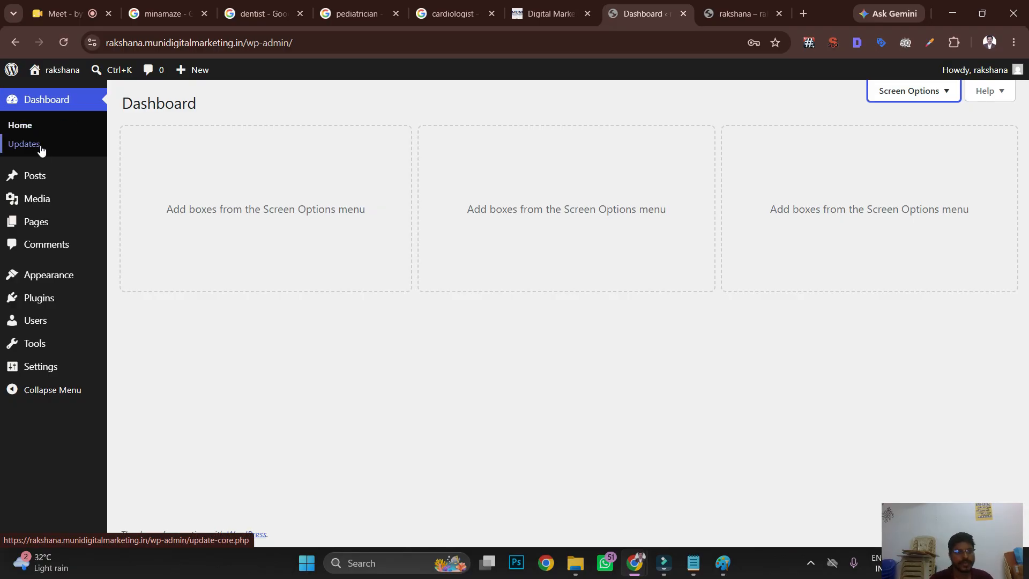
{"action": "mouse_move", "coordinate": [51, 201]}
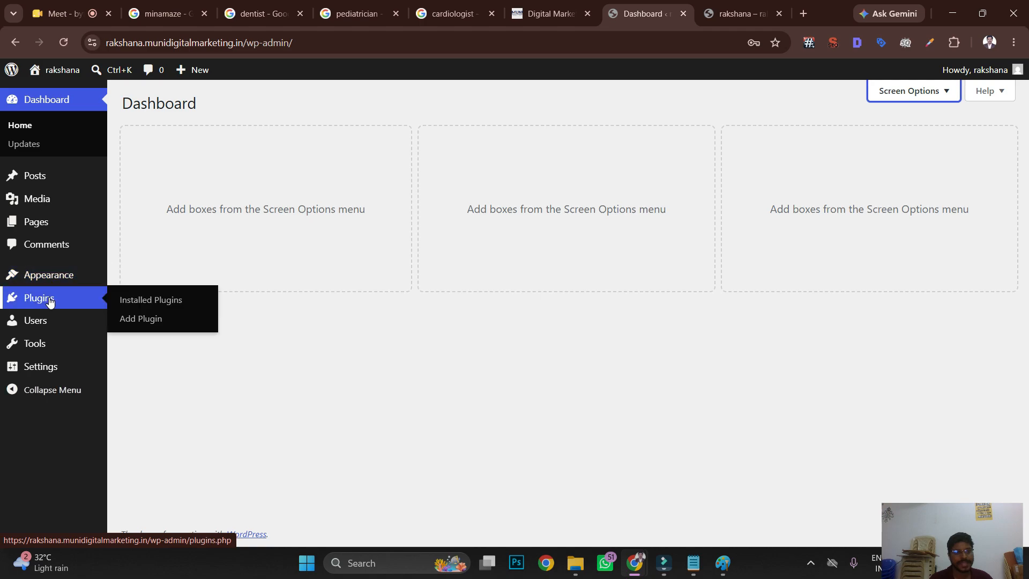
{"action": "mouse_move", "coordinate": [45, 324]}
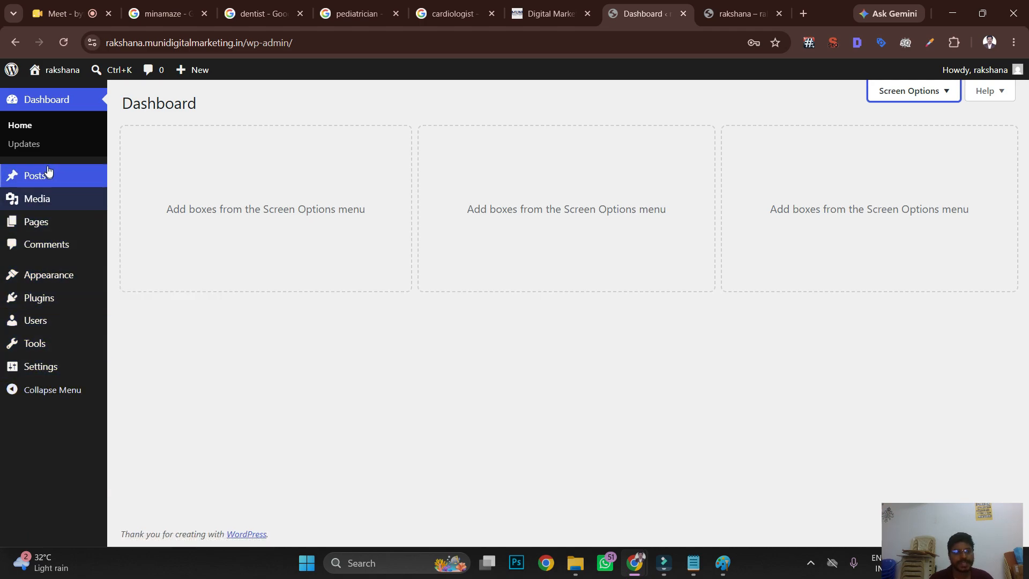
{"action": "mouse_move", "coordinate": [47, 219]}
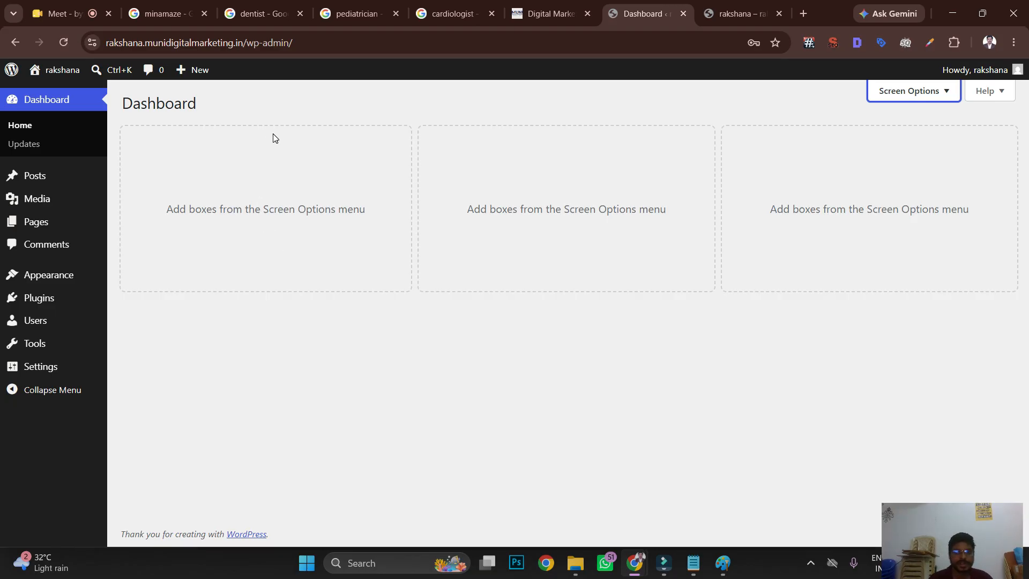
- Open the Sample Page on the live site and look through its content
{"action": "left_click", "coordinate": [739, 14]}
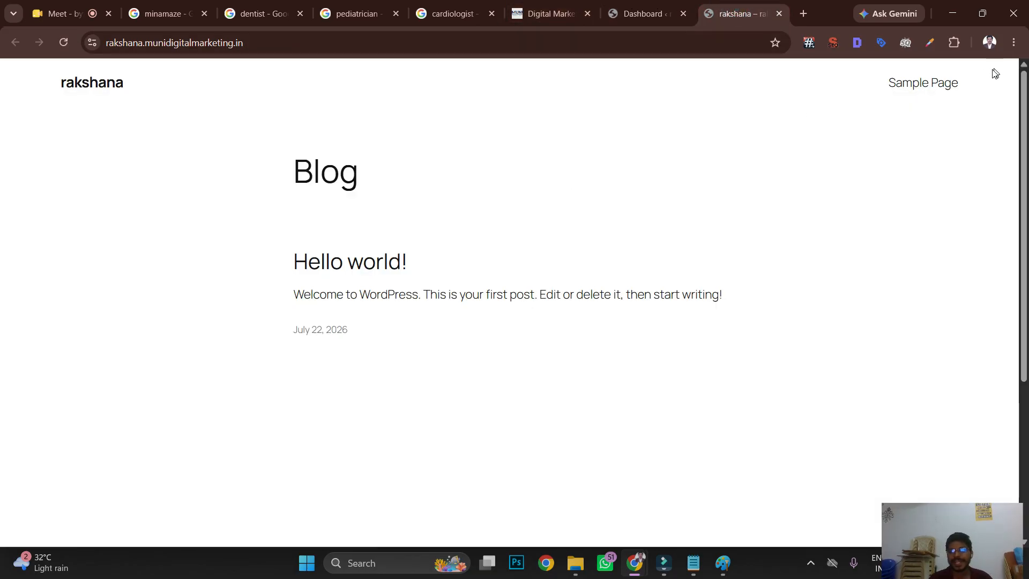
{"action": "left_click", "coordinate": [945, 82]}
{"action": "scroll", "coordinate": [719, 212], "scroll_direction": "down", "scroll_amount": 5}
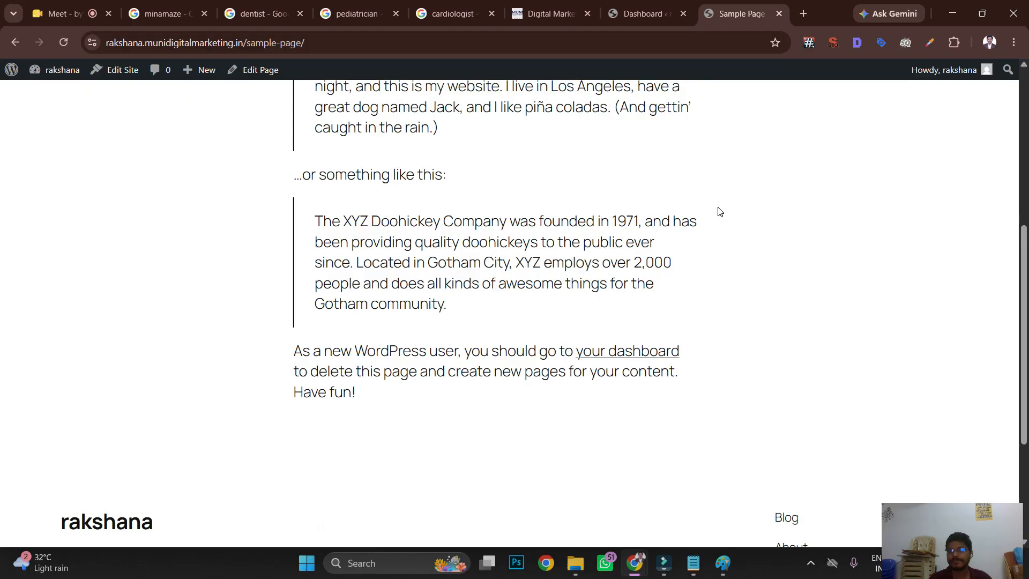
{"action": "scroll", "coordinate": [718, 211], "scroll_direction": "down", "scroll_amount": 3}
{"action": "scroll", "coordinate": [715, 177], "scroll_direction": "up", "scroll_amount": 10}
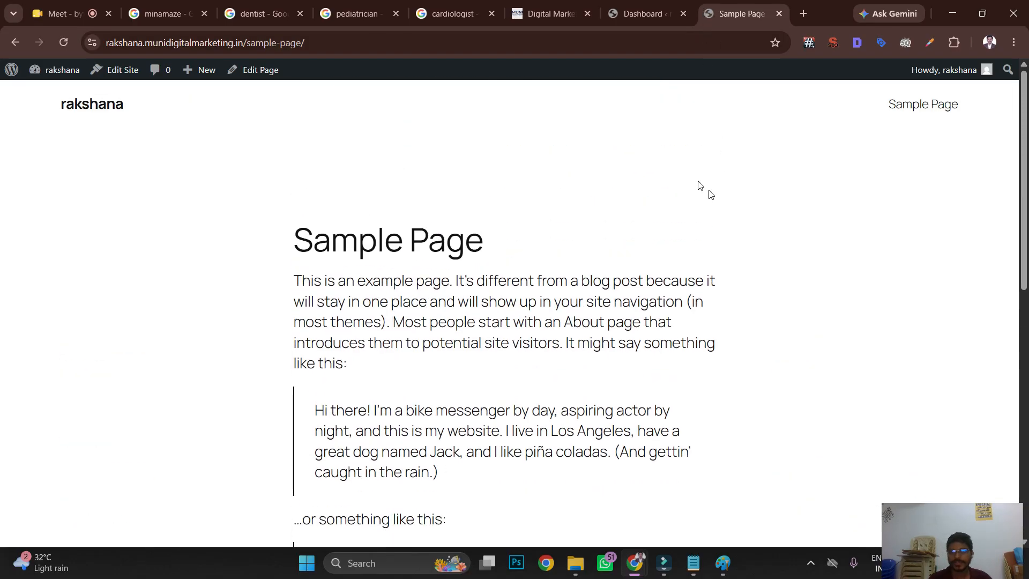
- Move the Privacy Policy and Sample Page pages to the trash from the WordPress Pages list
{"action": "left_click", "coordinate": [642, 14]}
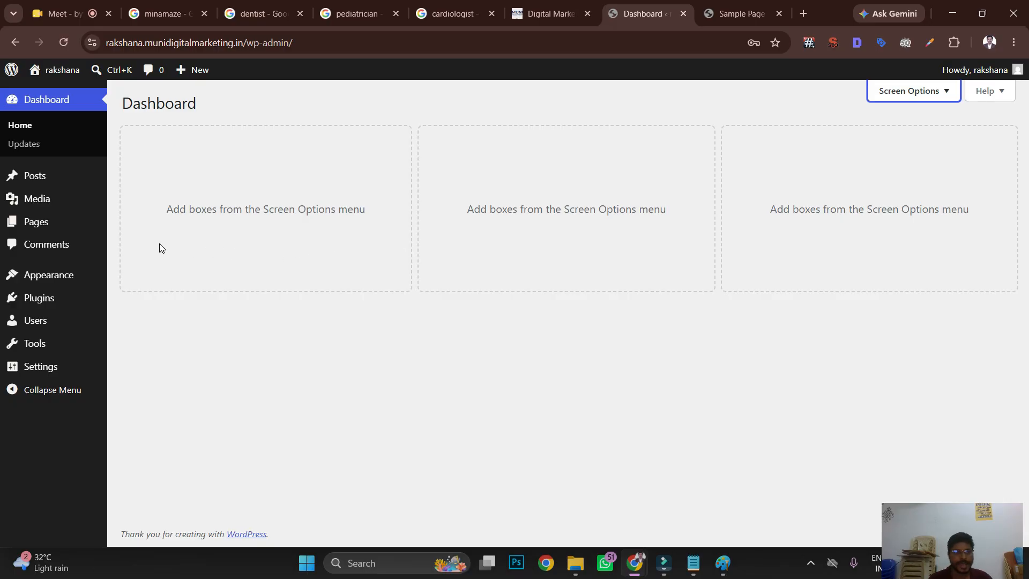
{"action": "left_click", "coordinate": [43, 223]}
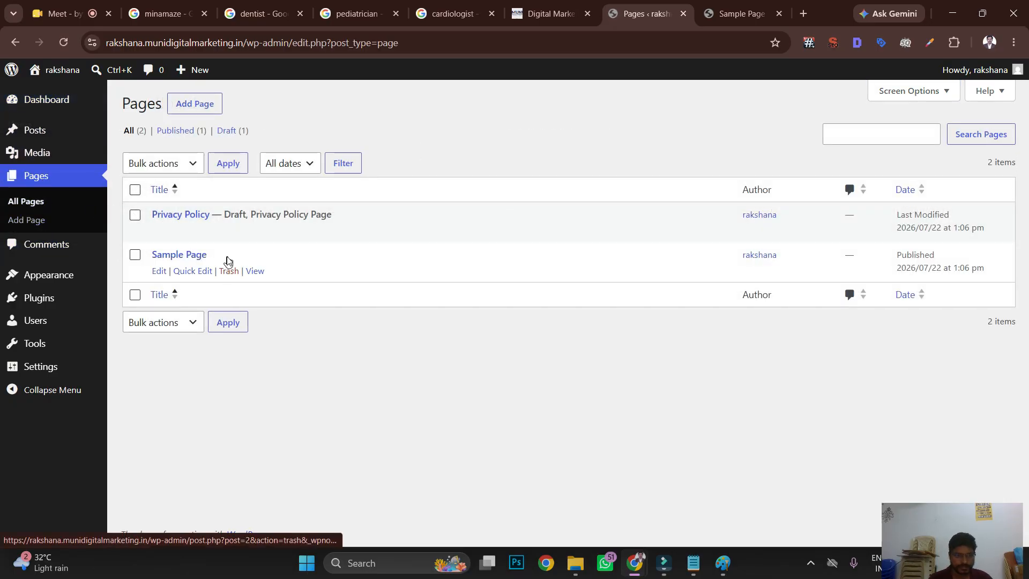
{"action": "left_click", "coordinate": [230, 232]}
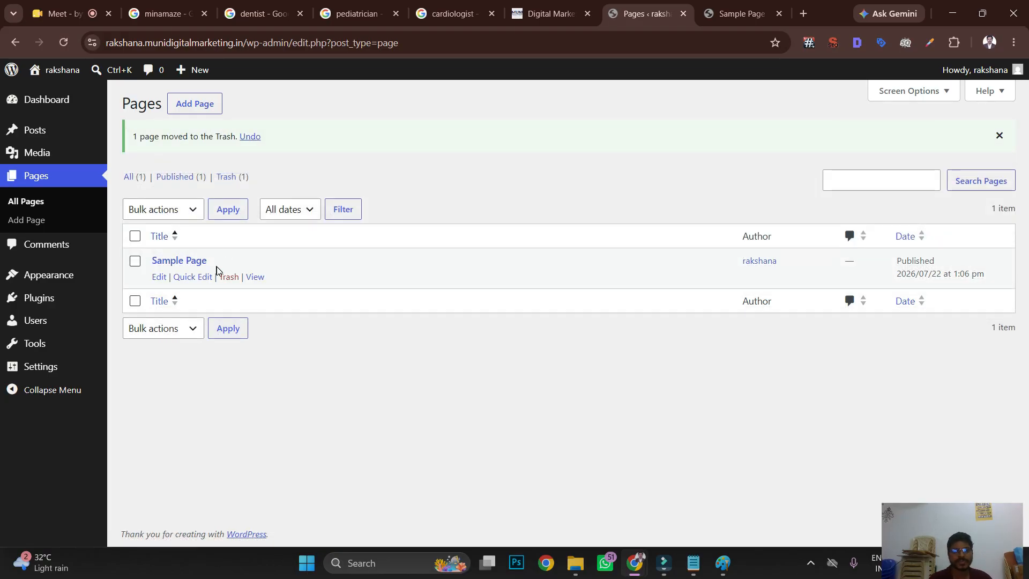
{"action": "left_click", "coordinate": [225, 278]}
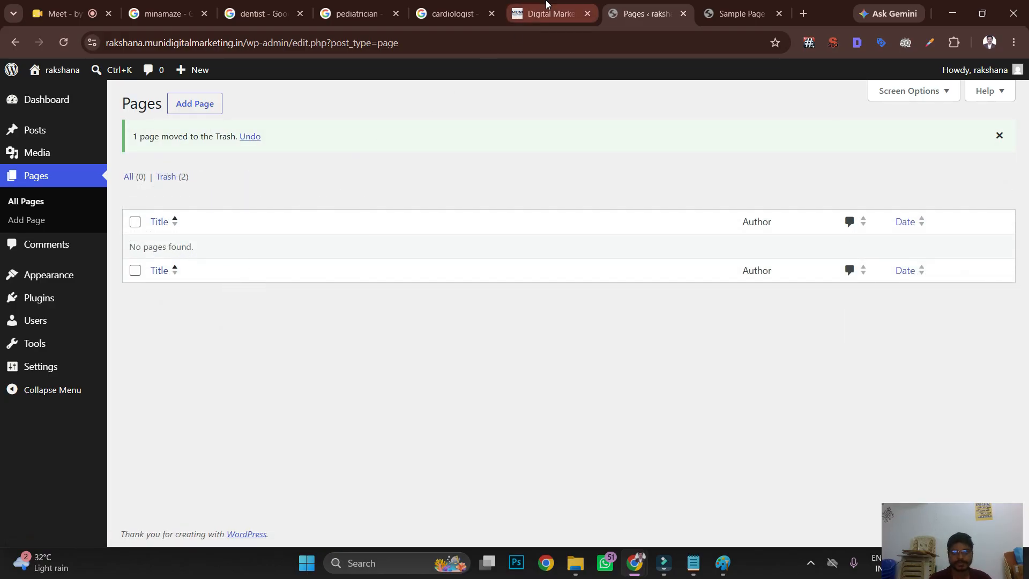
- Reload the live site's home page to check the page removal, and try opening the Hello world! post
{"action": "left_click", "coordinate": [702, 6]}
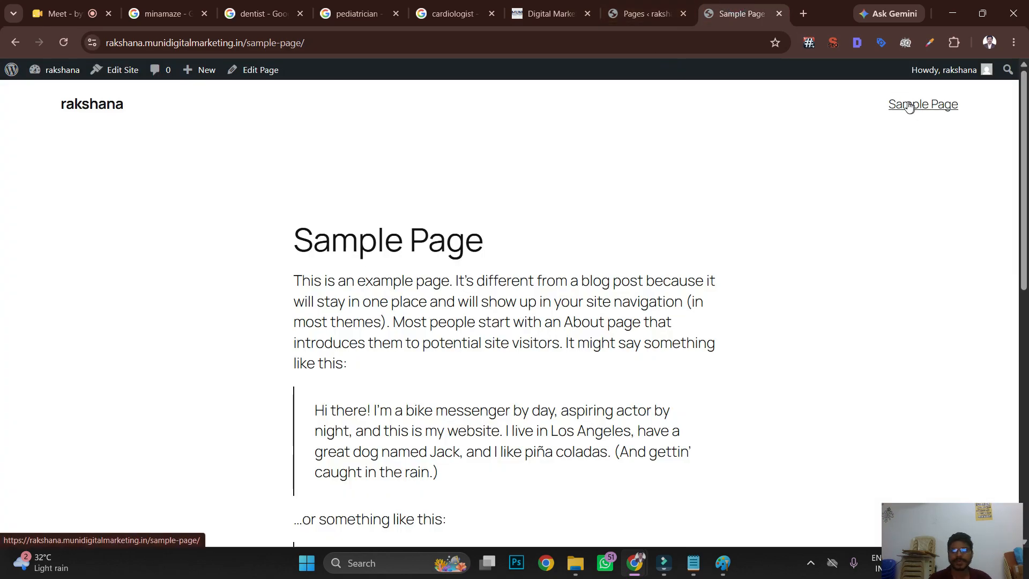
{"action": "left_click", "coordinate": [97, 102]}
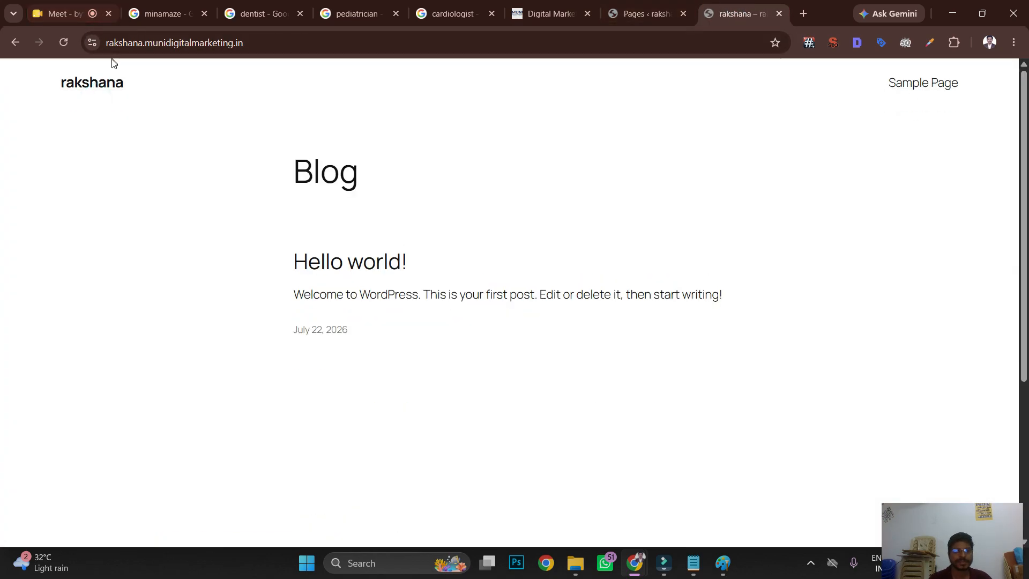
{"action": "left_click", "coordinate": [64, 42]}
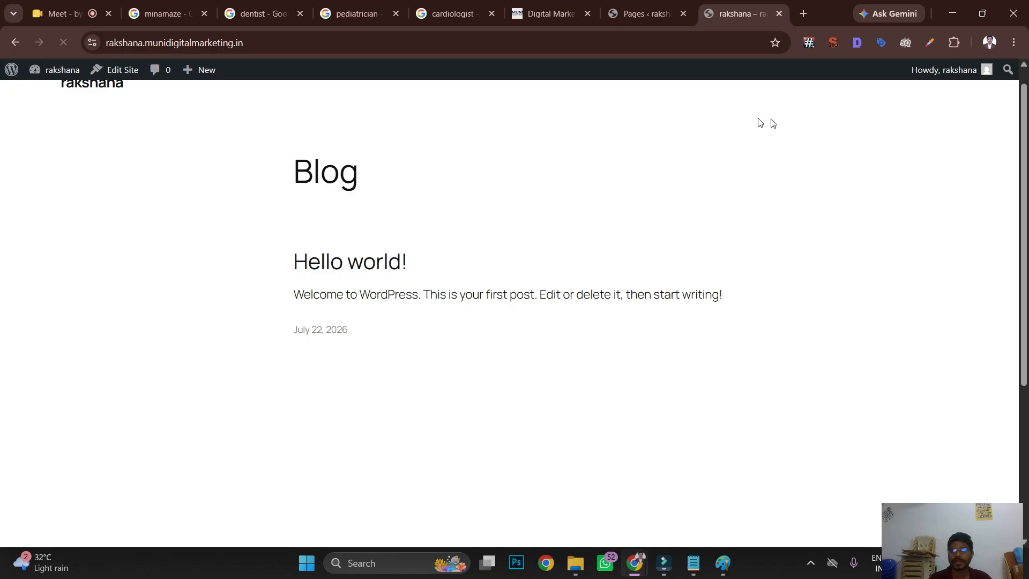
{"action": "left_click", "coordinate": [378, 257]}
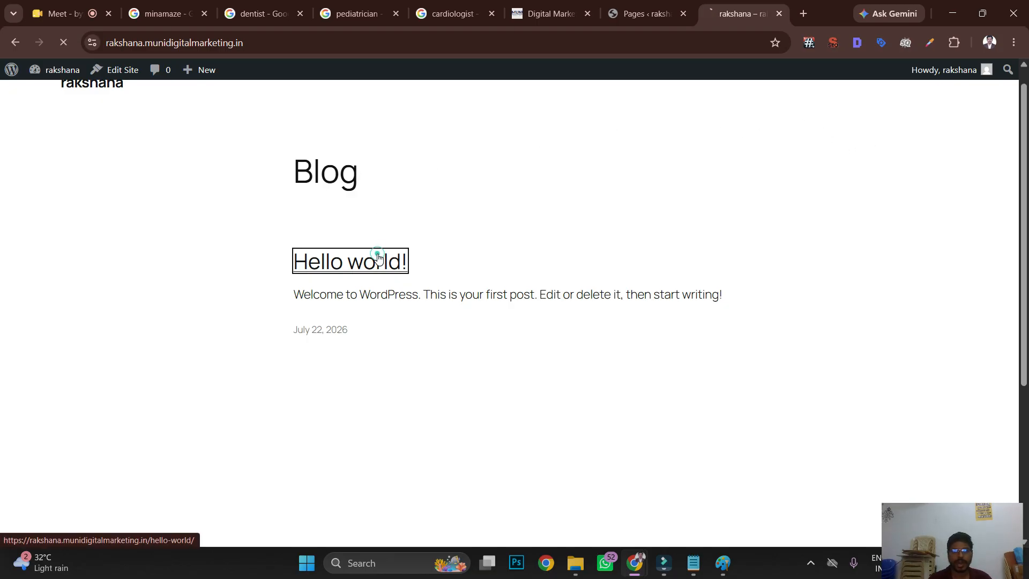
{"action": "left_click", "coordinate": [11, 42]}
- Move the Hello world! post to the trash from the WordPress Posts list
{"action": "left_click", "coordinate": [638, 13]}
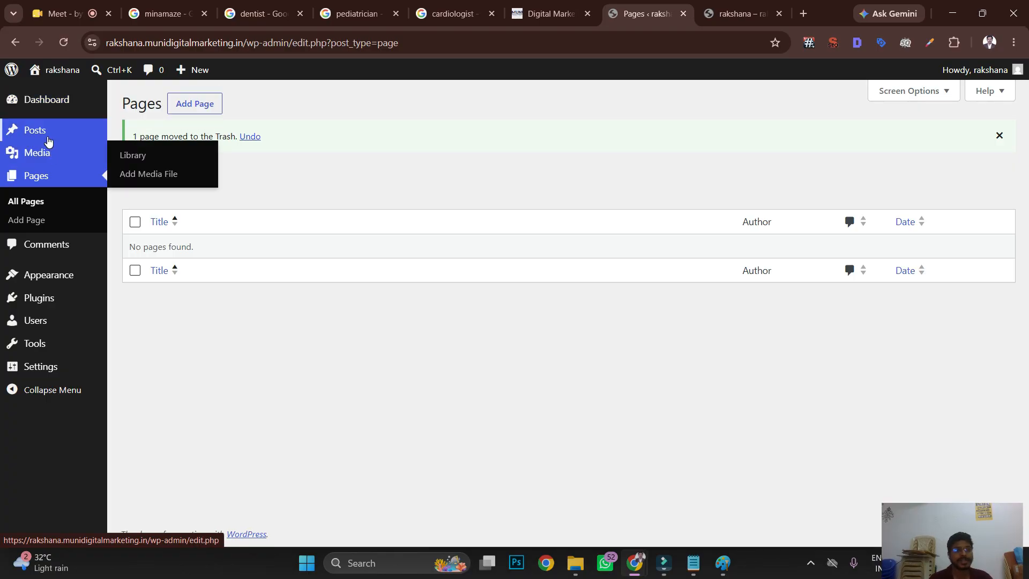
{"action": "mouse_move", "coordinate": [48, 139]}
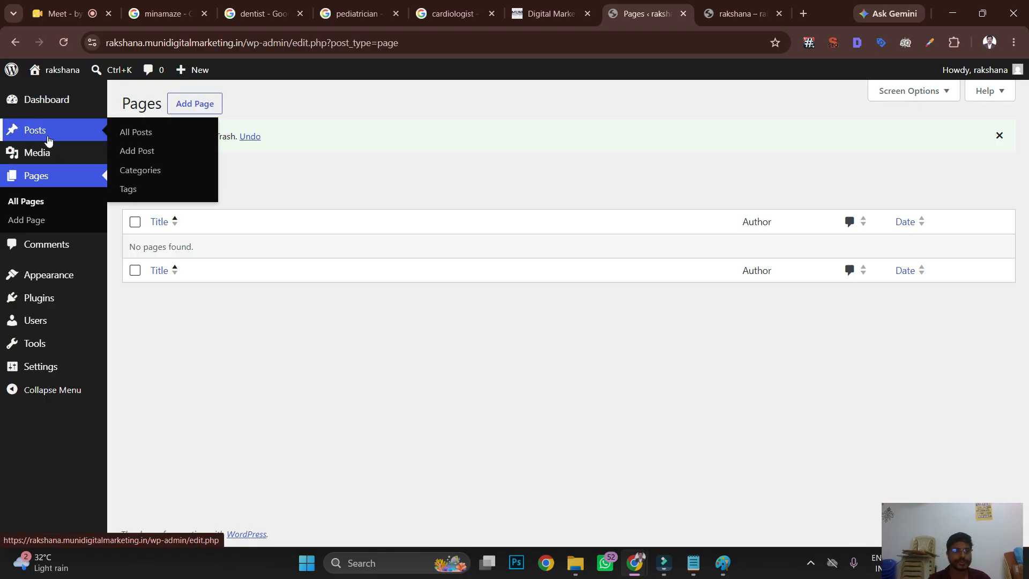
{"action": "left_click", "coordinate": [48, 139]}
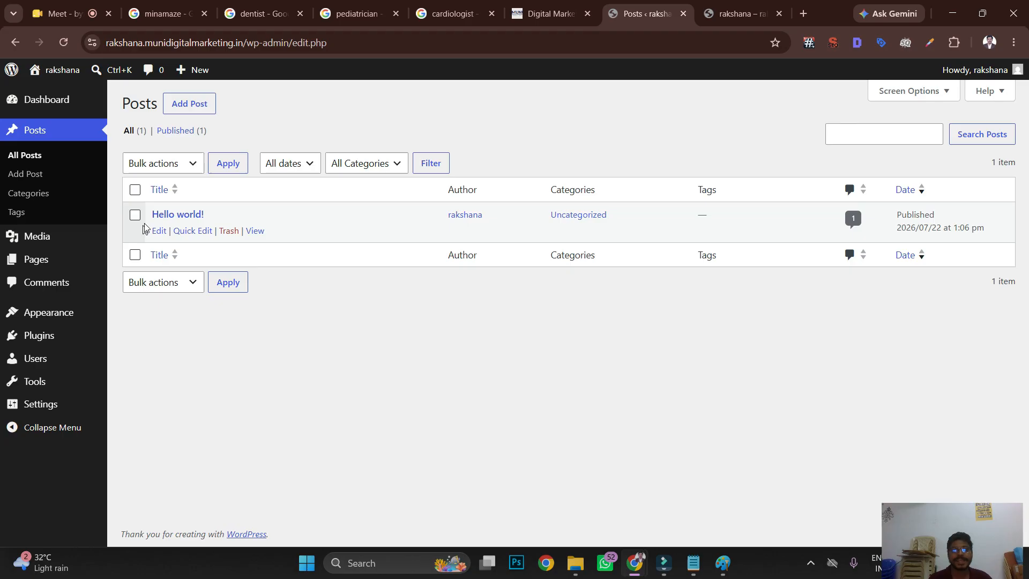
{"action": "left_click", "coordinate": [230, 232]}
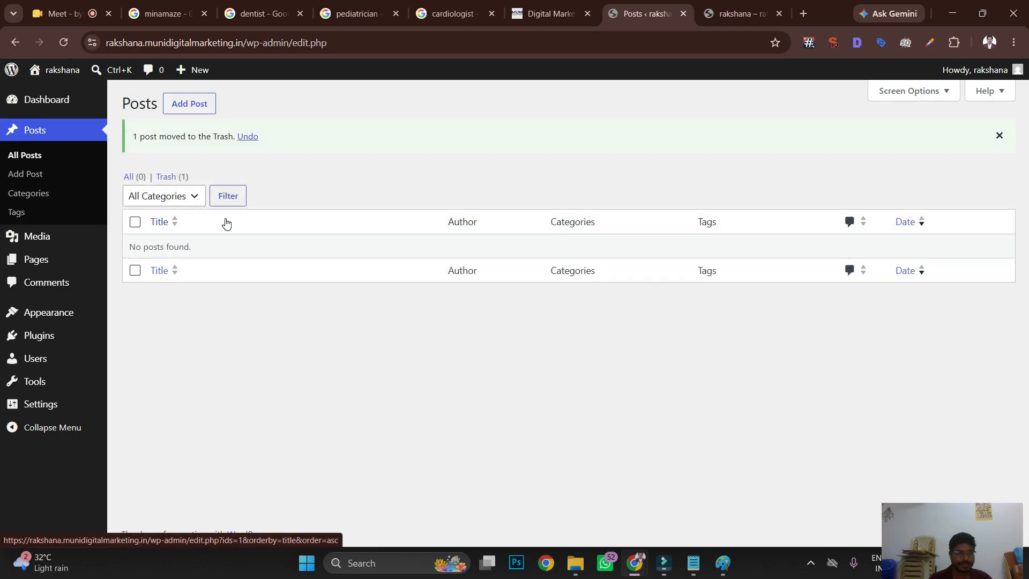
- Delete the Akismet Anti-spam, Hello Dolly and The Bluehost Plugin plugins from the WordPress Plugins list
{"action": "left_click", "coordinate": [40, 339]}
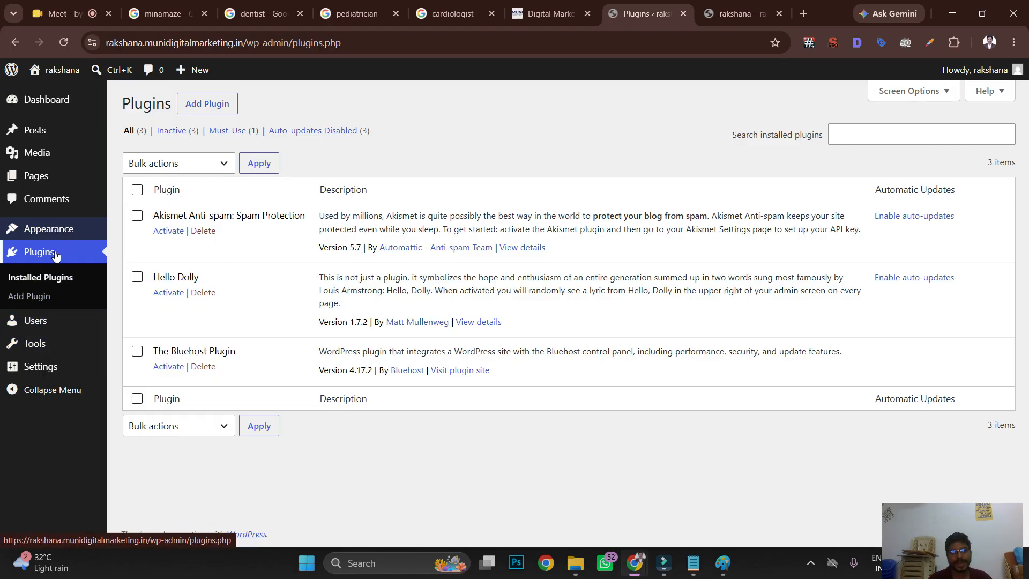
{"action": "left_click", "coordinate": [202, 231]}
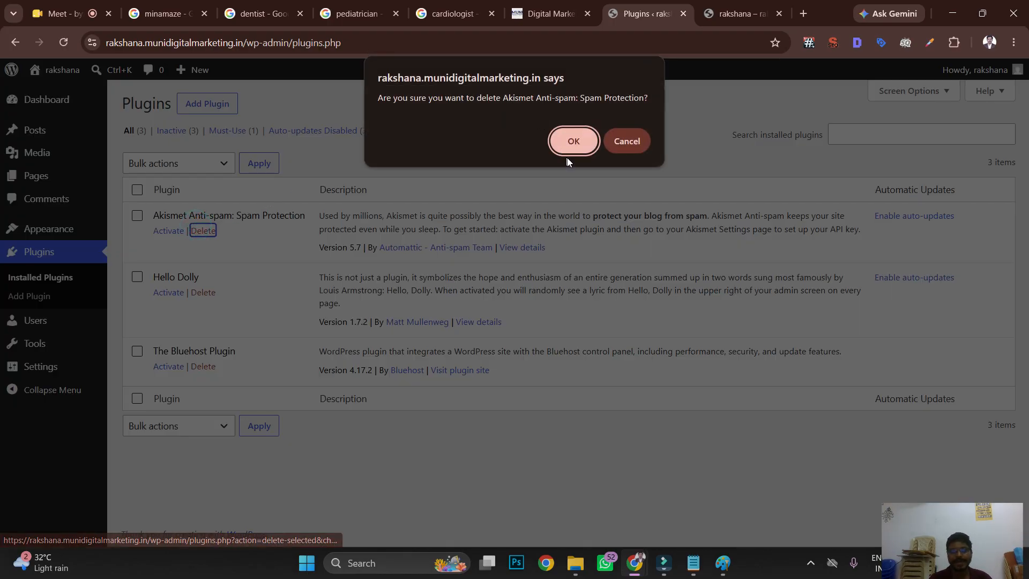
{"action": "left_click", "coordinate": [573, 142]}
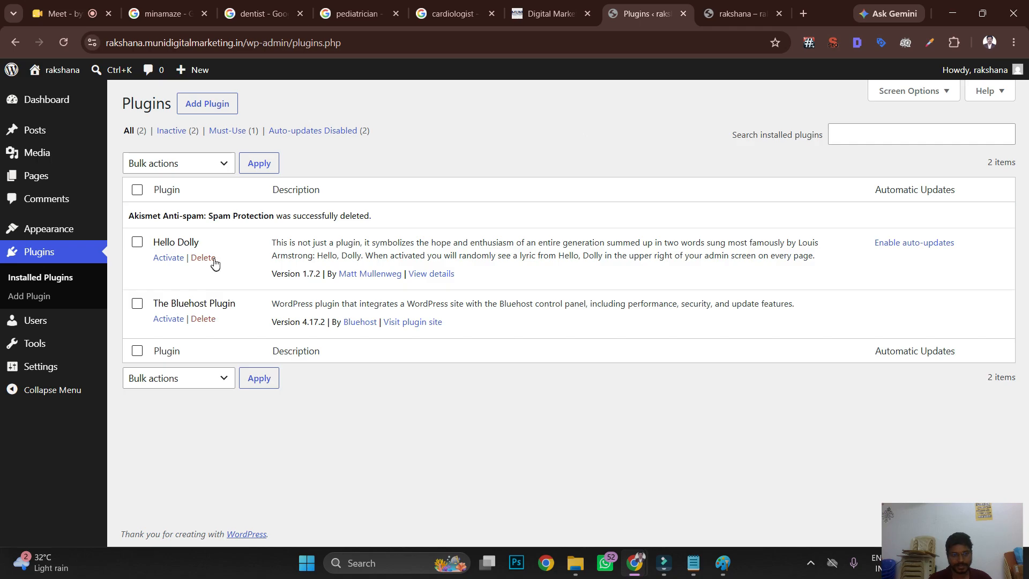
{"action": "left_click", "coordinate": [212, 260]}
{"action": "left_click", "coordinate": [561, 134]}
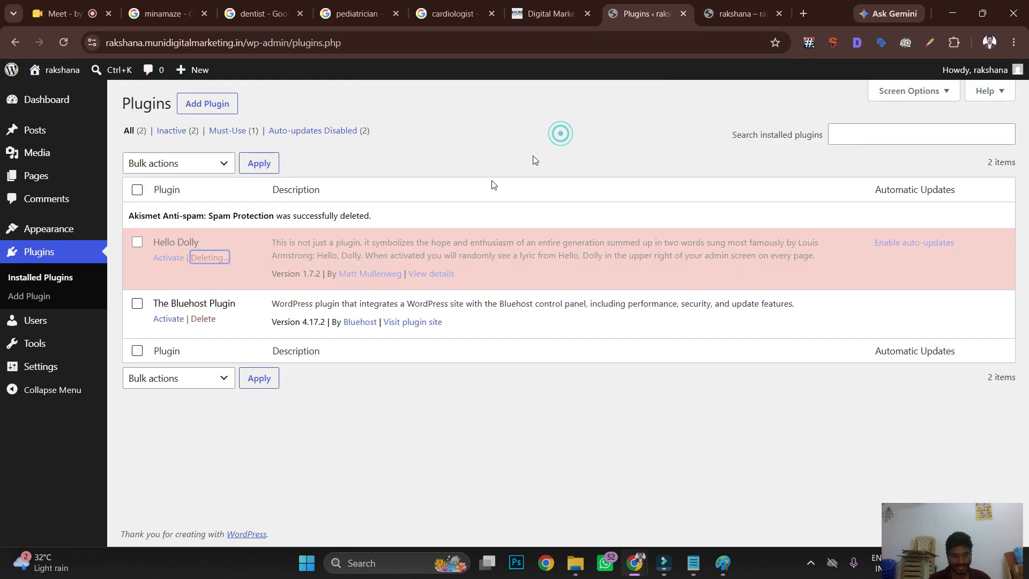
{"action": "left_click", "coordinate": [204, 284]}
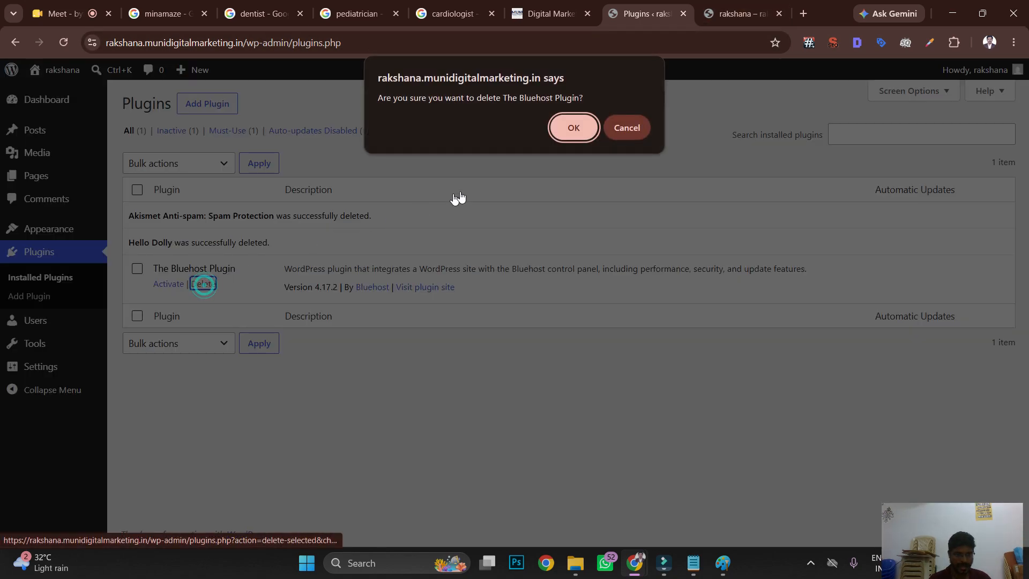
{"action": "left_click", "coordinate": [571, 131]}
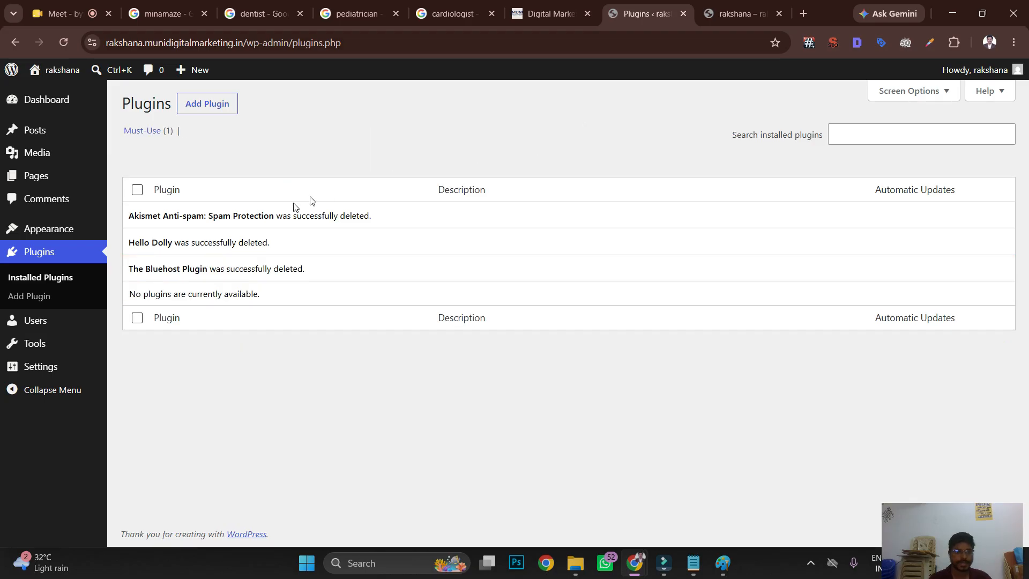
- Open the WordPress Dashboard, reload the live site's home page to check the cleanup, and return to the Dashboard
{"action": "left_click", "coordinate": [82, 110]}
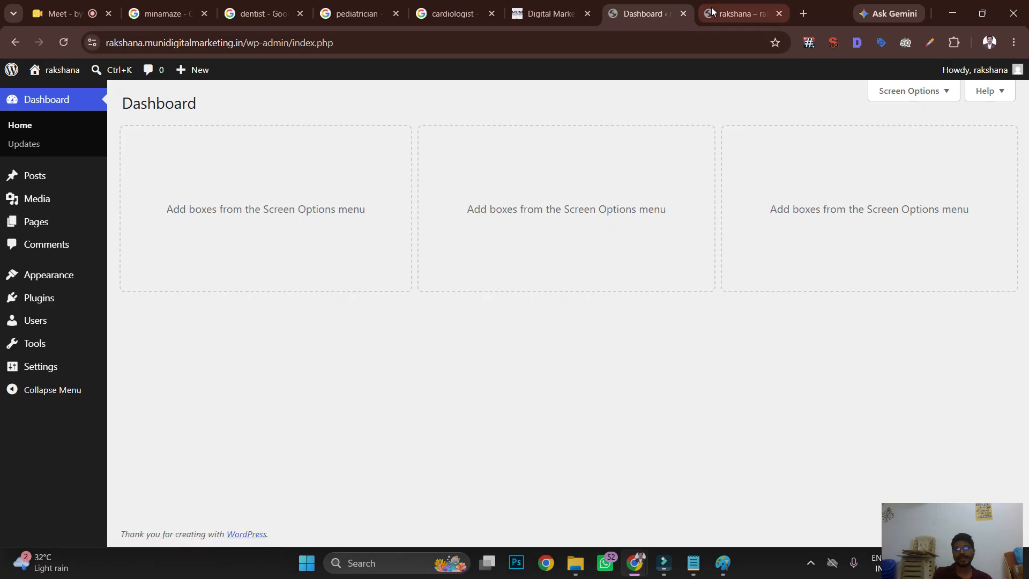
{"action": "left_click", "coordinate": [740, 13]}
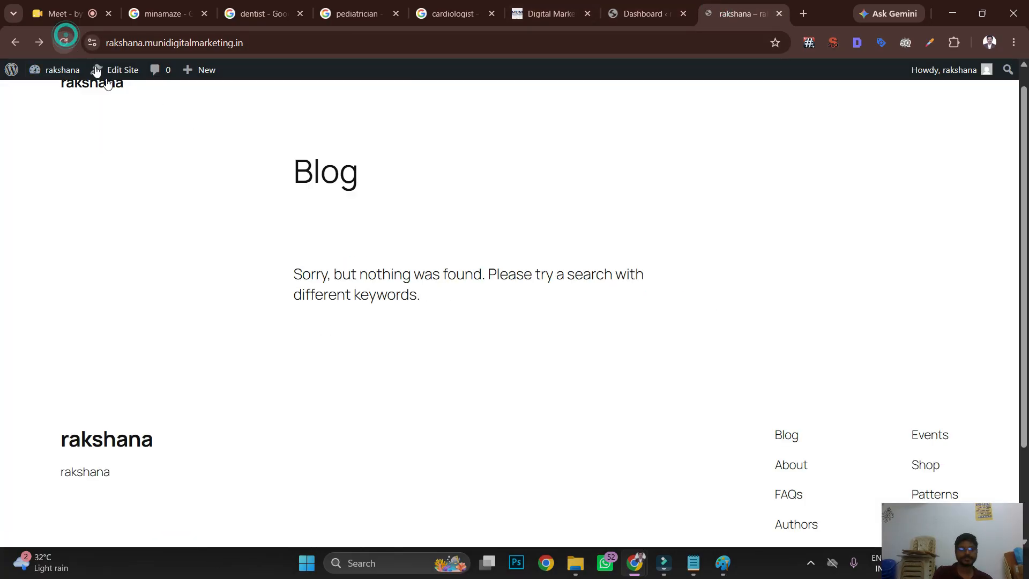
{"action": "left_click", "coordinate": [643, 14]}
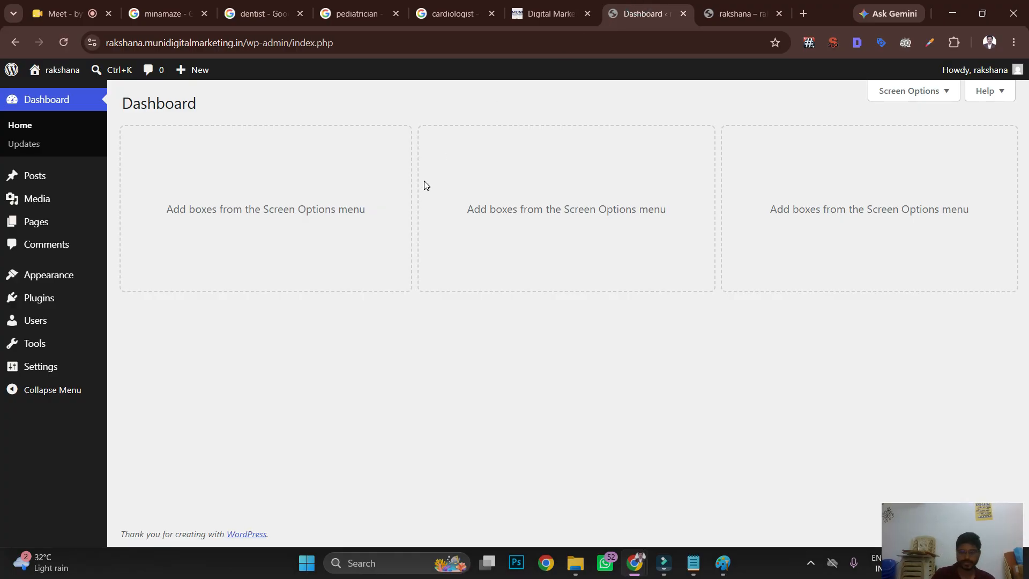
- Switch to Notepad, clear the subdomain notes, and write the heading "Creation of website"
{"action": "left_click", "coordinate": [693, 563]}
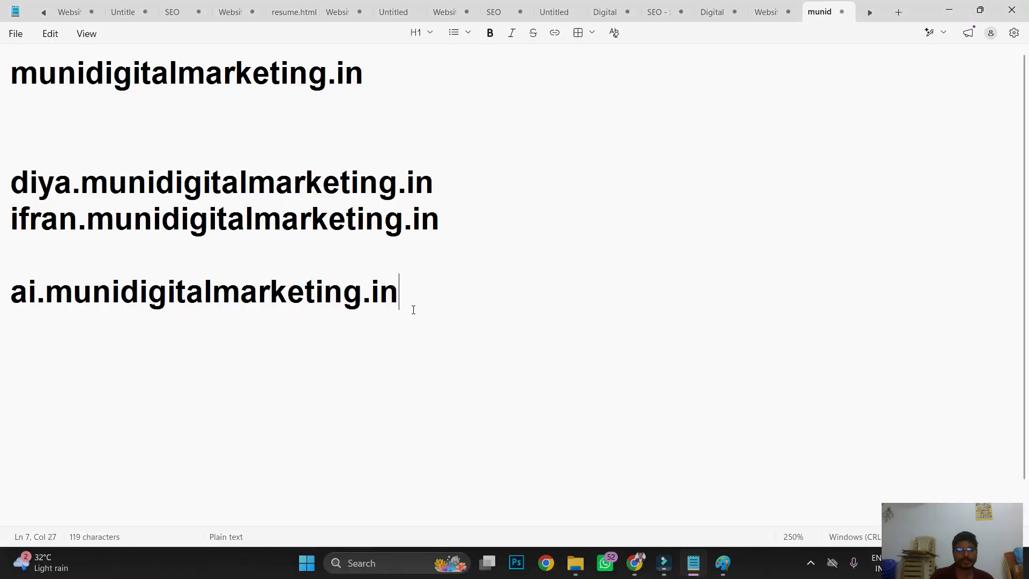
{"action": "key", "text": "ctrl+a"}
{"action": "key", "text": "BackSpace"}
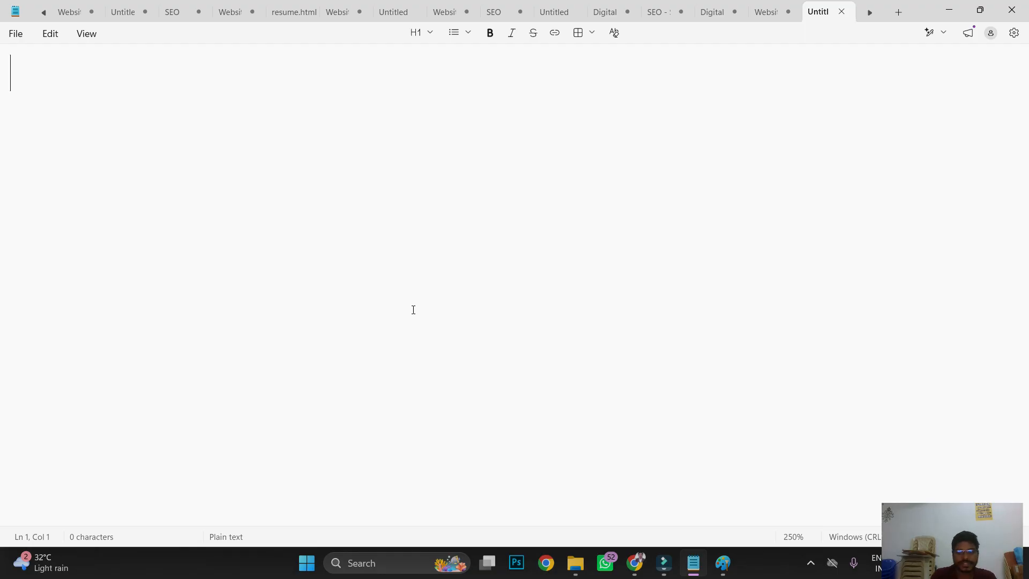
{"action": "key", "text": "Return"}
{"action": "key", "text": "Return"}
{"action": "key", "text": "BackSpace"}
{"action": "key", "text": "BackSpace"}
{"action": "type", "text": "Hot"}
{"action": "key", "text": "BackSpace"}
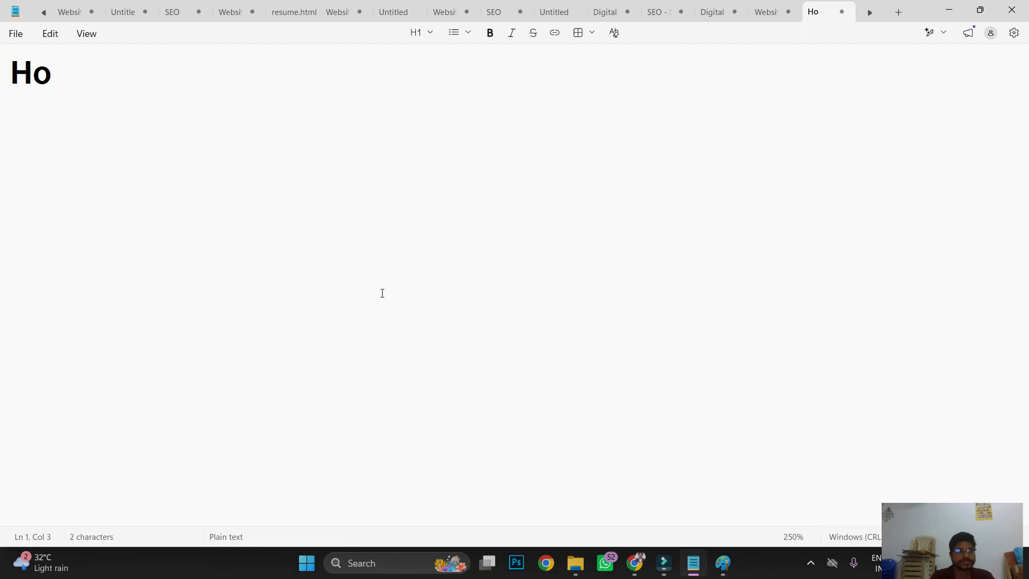
{"action": "key", "text": "BackSpace"}
{"action": "key", "text": "BackSpace"}
{"action": "type", "text": "Creati"}
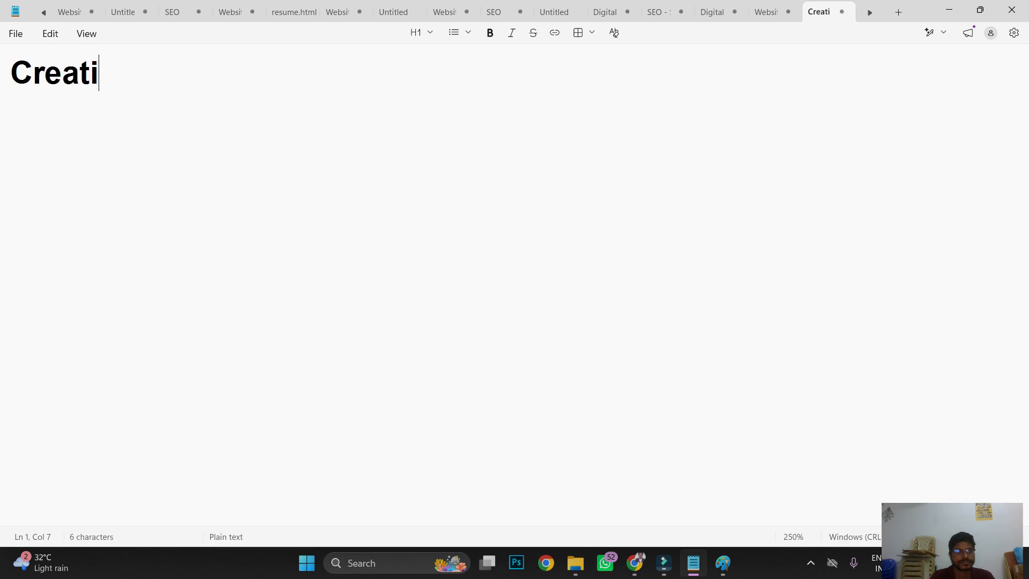
{"action": "type", "text": "on of website"}
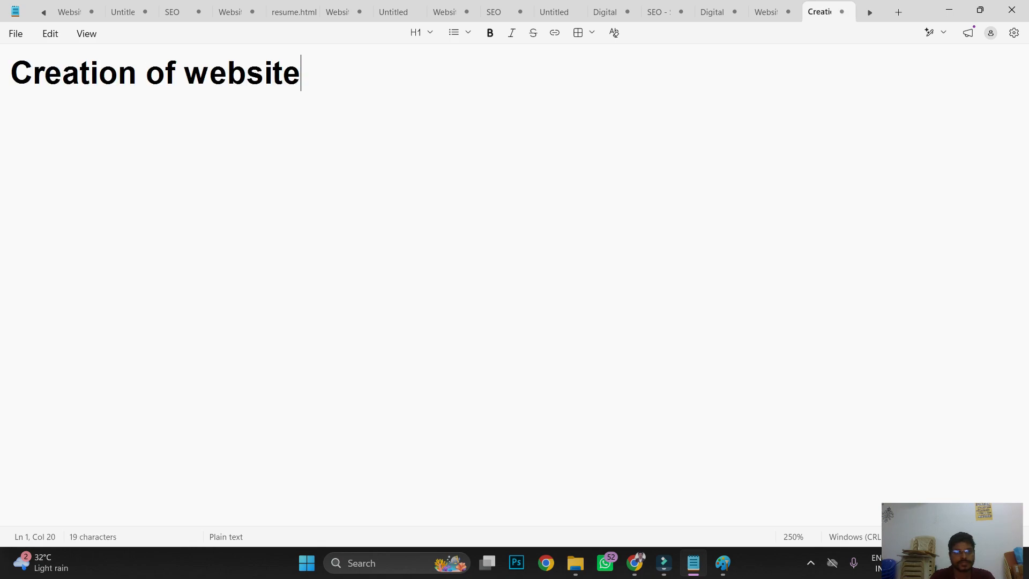
- Begin a numbered list below the heading, leaving one blank line, with the first item "1) Pages"
{"action": "key", "text": "Return"}
{"action": "key", "text": "Return"}
{"action": "type", "text": "1)"}
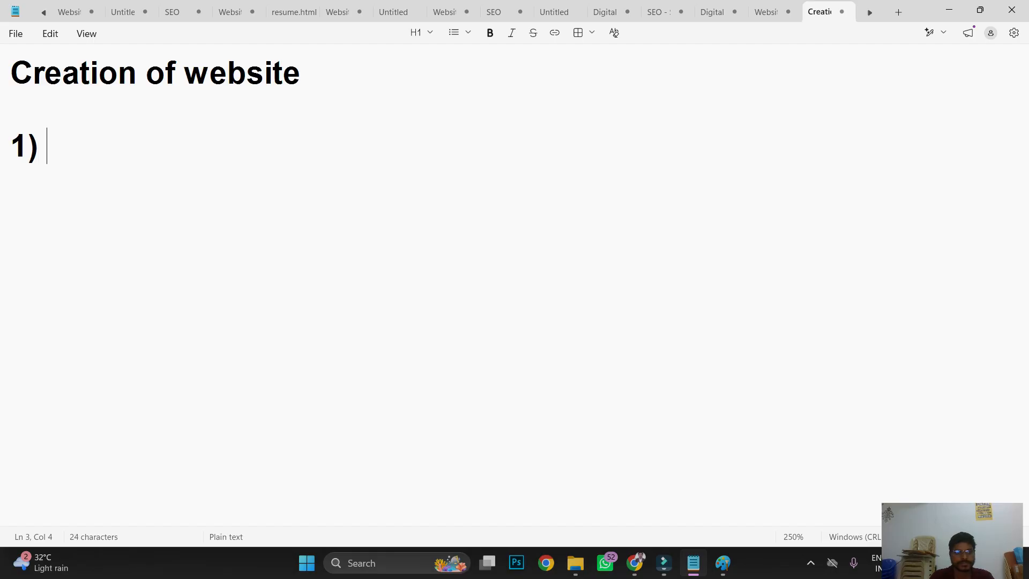
{"action": "type", "text": " pages"}
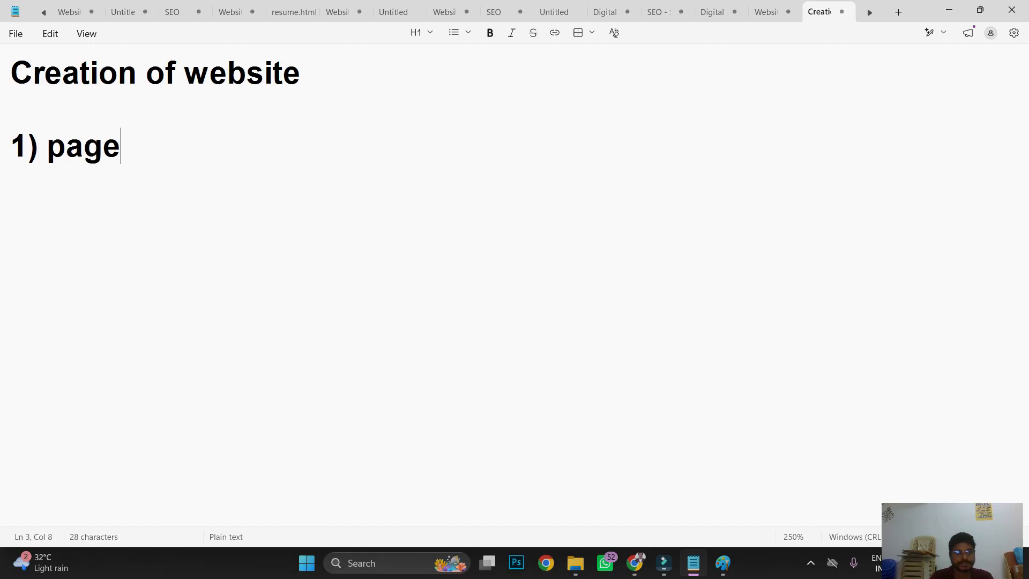
{"action": "key", "text": "BackSpace"}
{"action": "key", "text": "BackSpace"}
{"action": "key", "text": "BackSpace"}
{"action": "key", "text": "BackSpace"}
{"action": "key", "text": "BackSpace"}
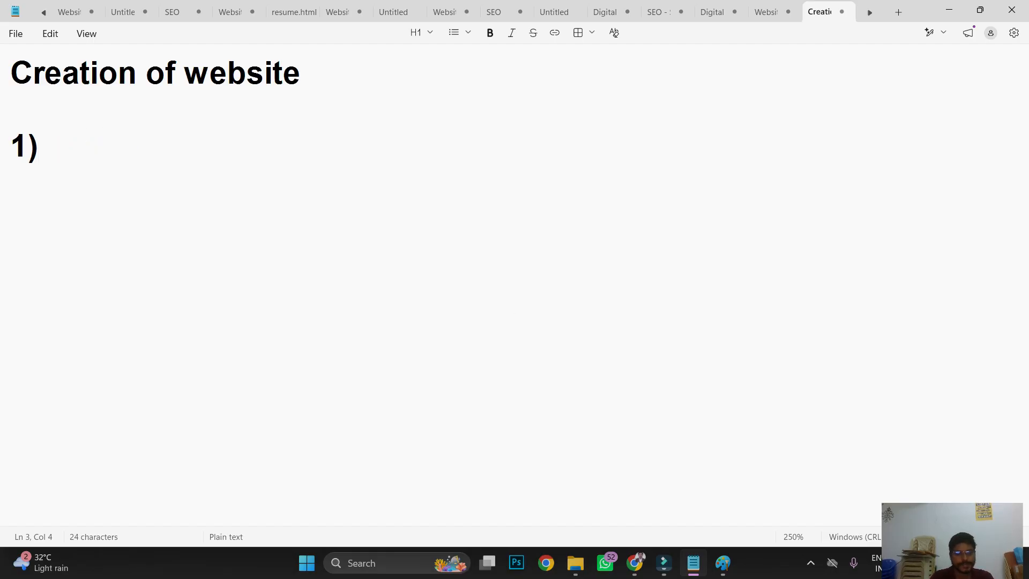
{"action": "type", "text": "Pages "}
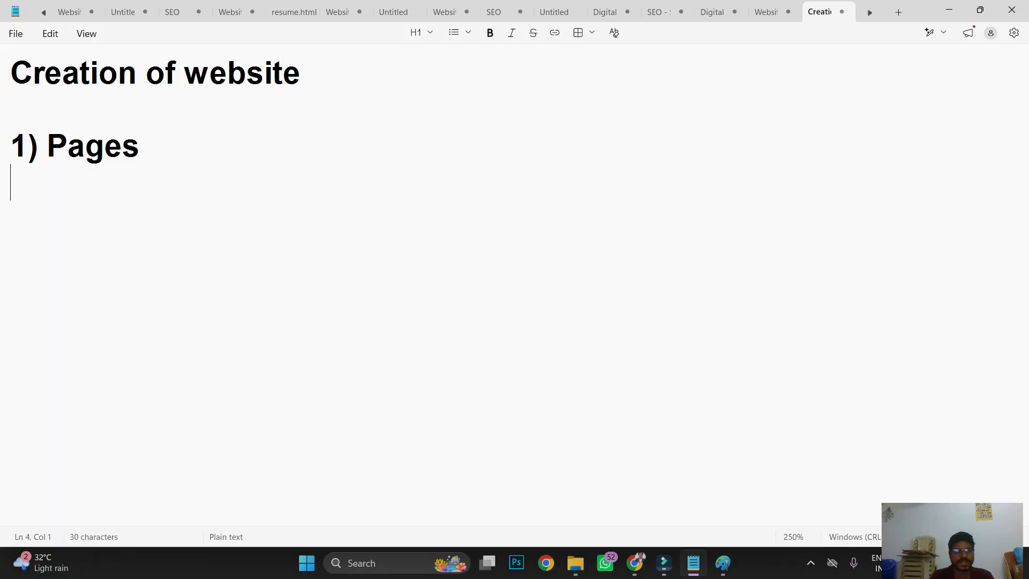
- Add the list items "2) Theme", "3) Menu" and "4) Custonize" on separate lines below Pages
{"action": "type", "text": "2) "}
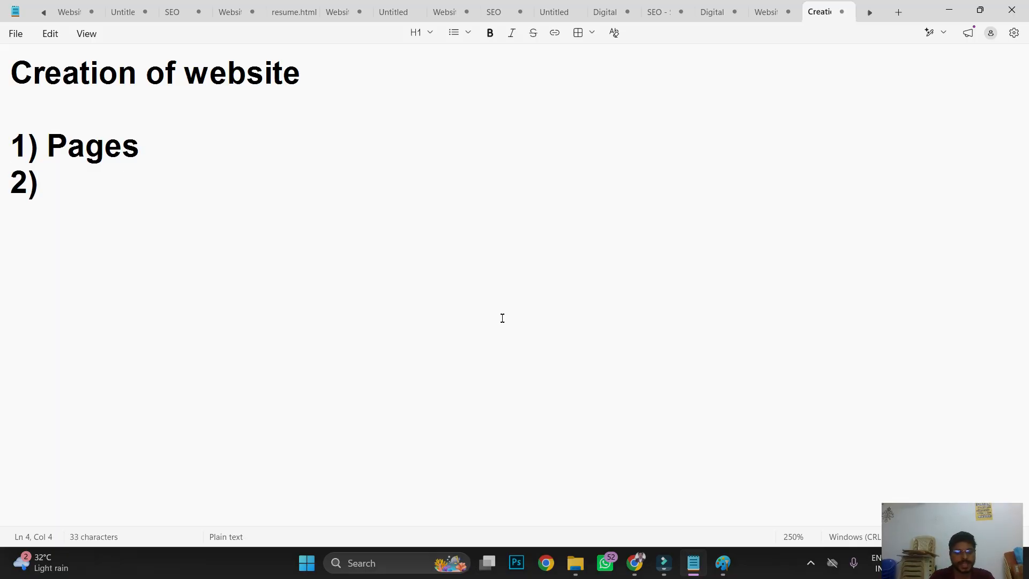
{"action": "type", "text": "Theme "}
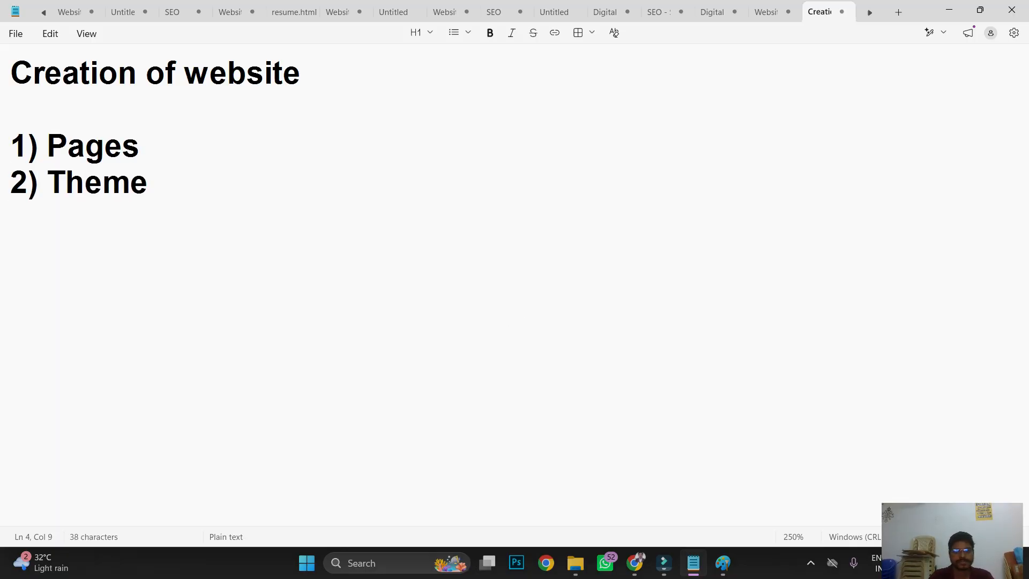
{"action": "type", "text": "3) "}
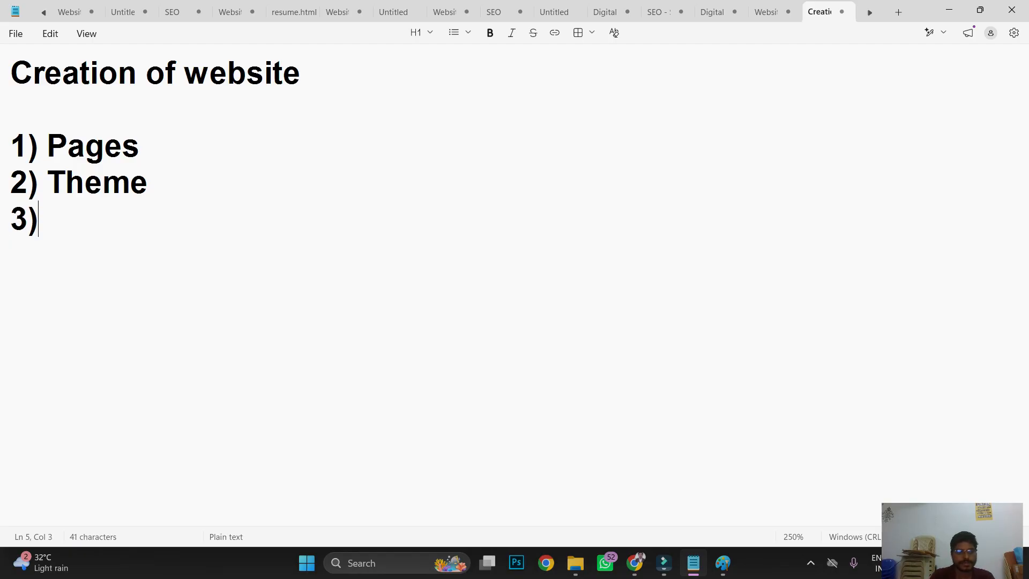
{"action": "type", "text": "Me"}
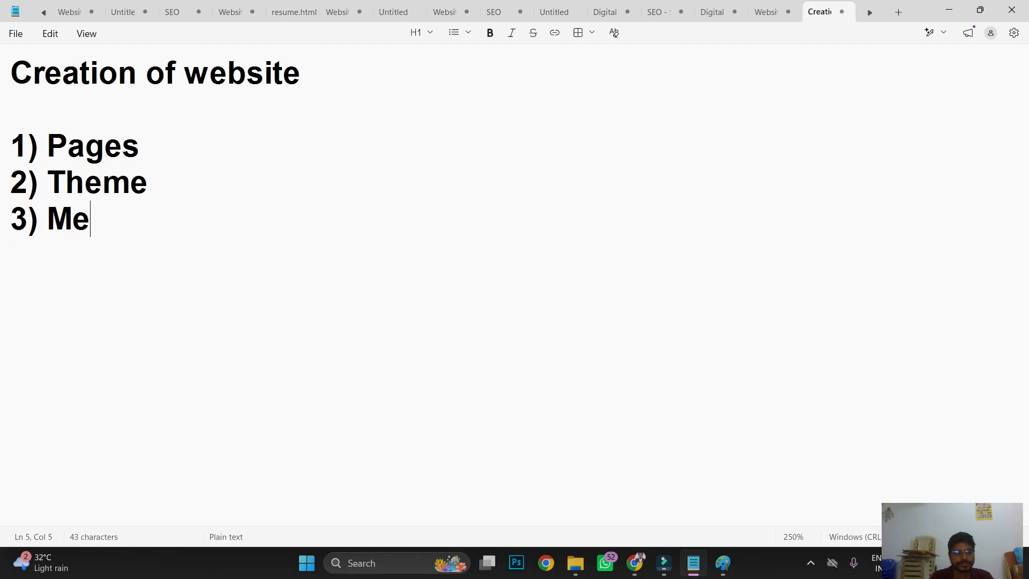
{"action": "type", "text": "nu "}
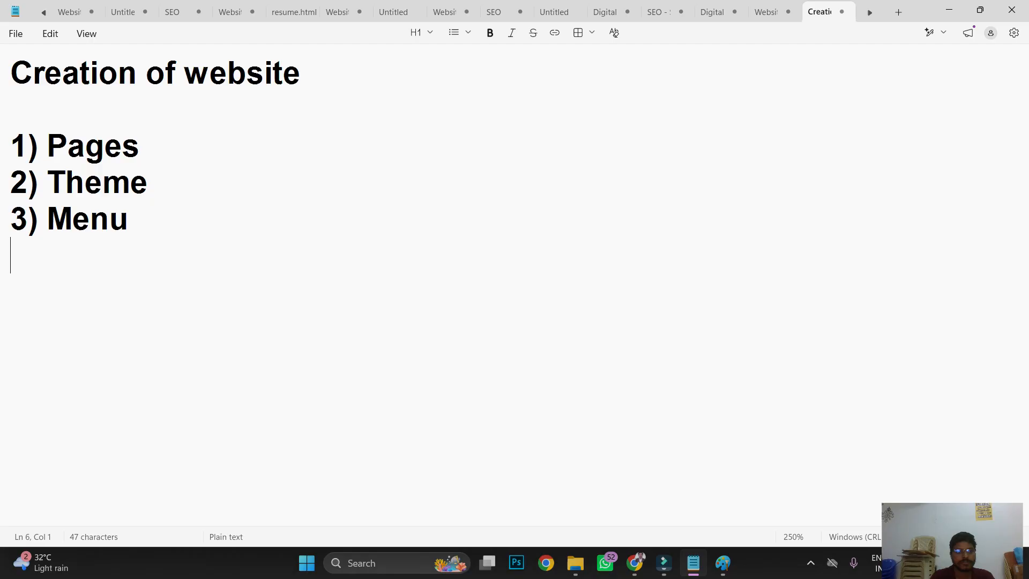
{"action": "type", "text": "4"}
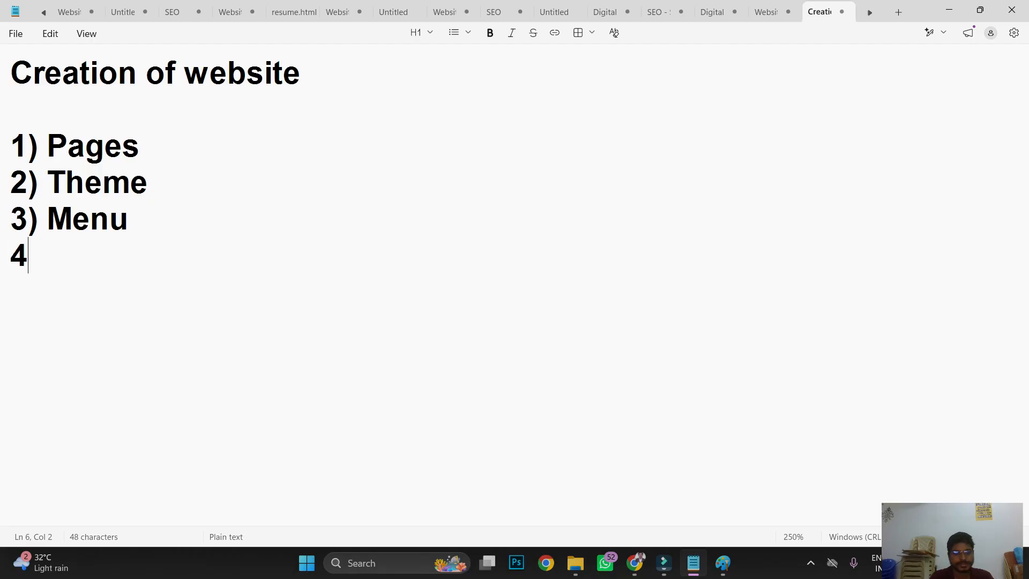
{"action": "type", "text": ") Cu"}
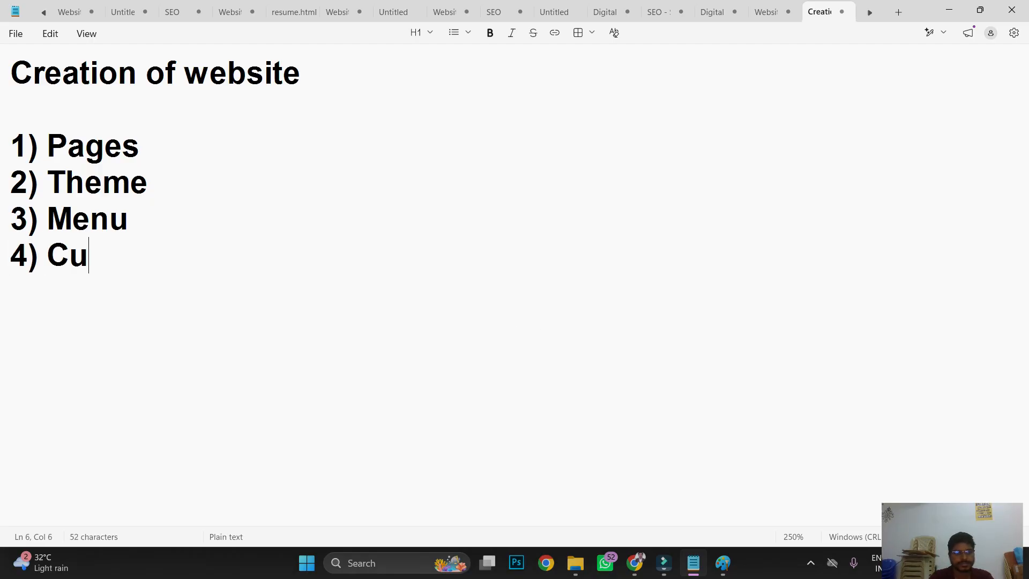
{"action": "type", "text": "stonize"}
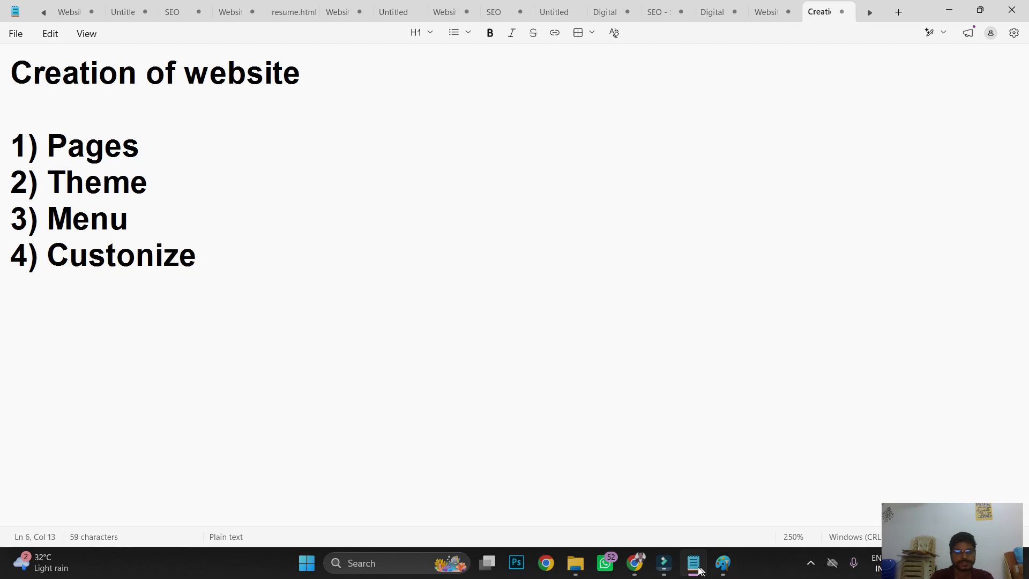
- Switch to Chrome to look at the WordPress Dashboard, and return to the Notepad outline
{"action": "mouse_move", "coordinate": [635, 563]}
{"action": "left_click", "coordinate": [574, 504]}
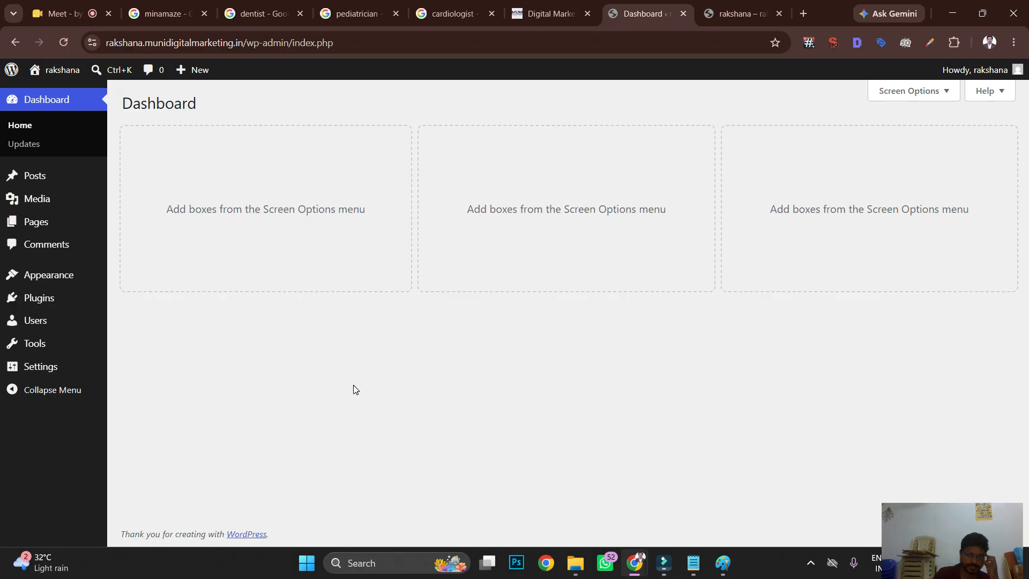
{"action": "left_click", "coordinate": [693, 563]}
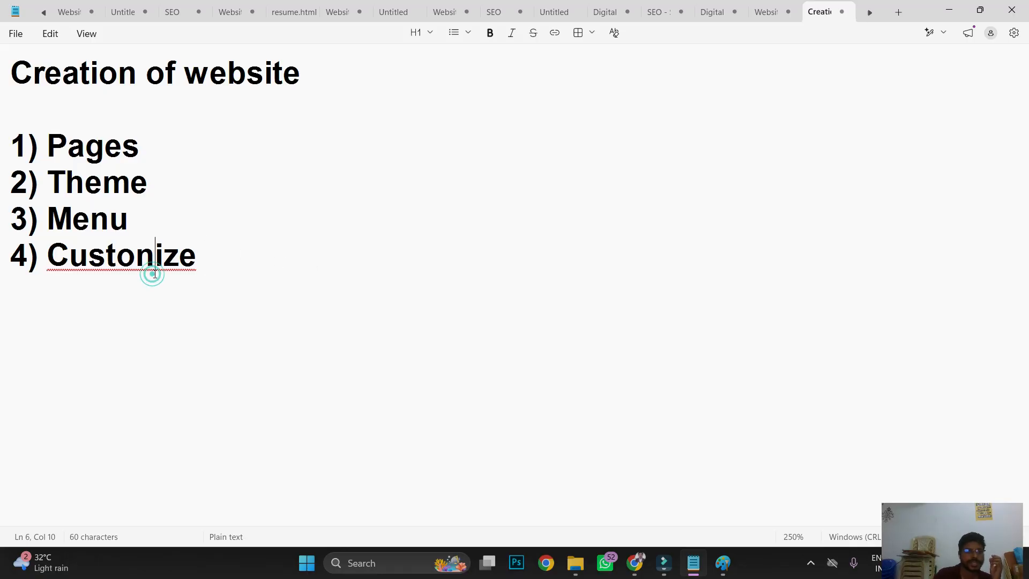
- Correct the misspelled word in the fourth list item to "Customize" using the spelling suggestion
{"action": "left_click_drag", "start_coordinate": [118, 256], "coordinate": [340, 251]}
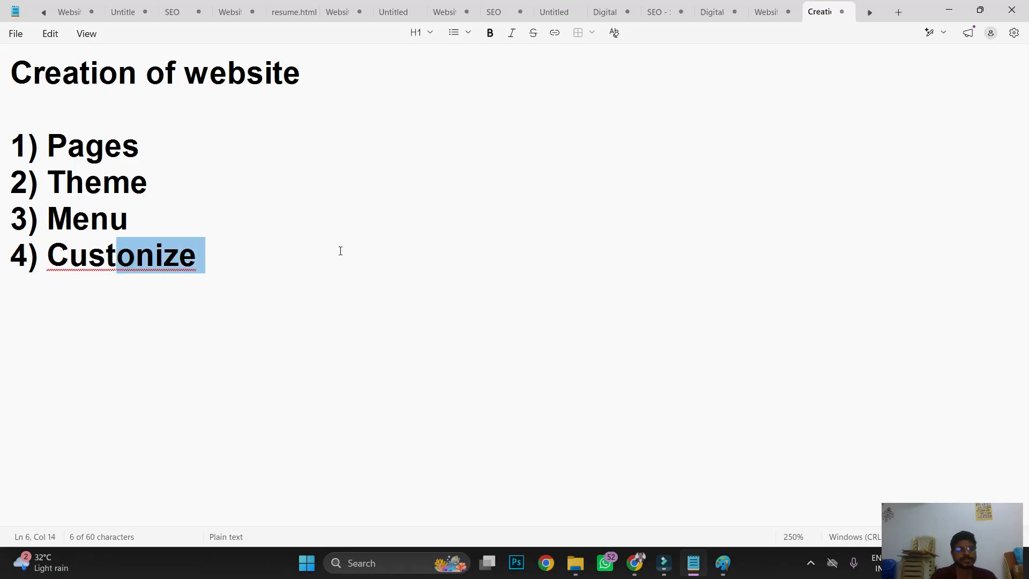
{"action": "type", "text": "imize"}
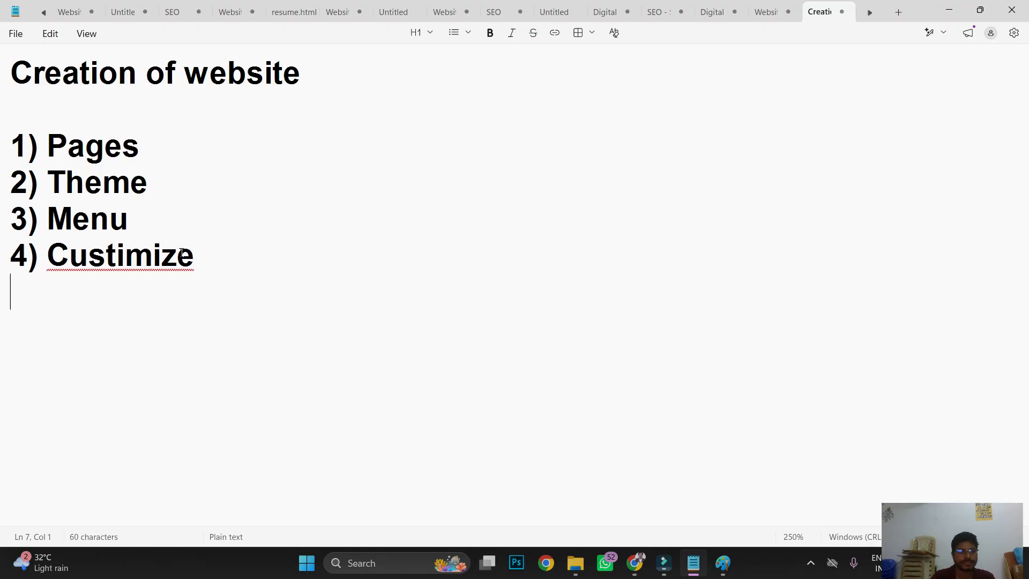
{"action": "left_click", "coordinate": [154, 255]}
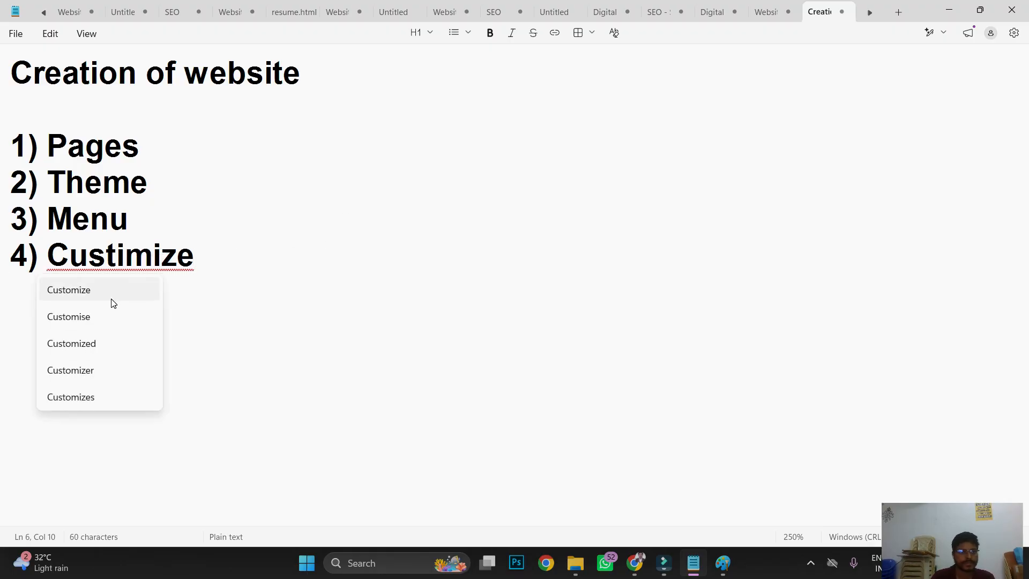
{"action": "left_click", "coordinate": [114, 304]}
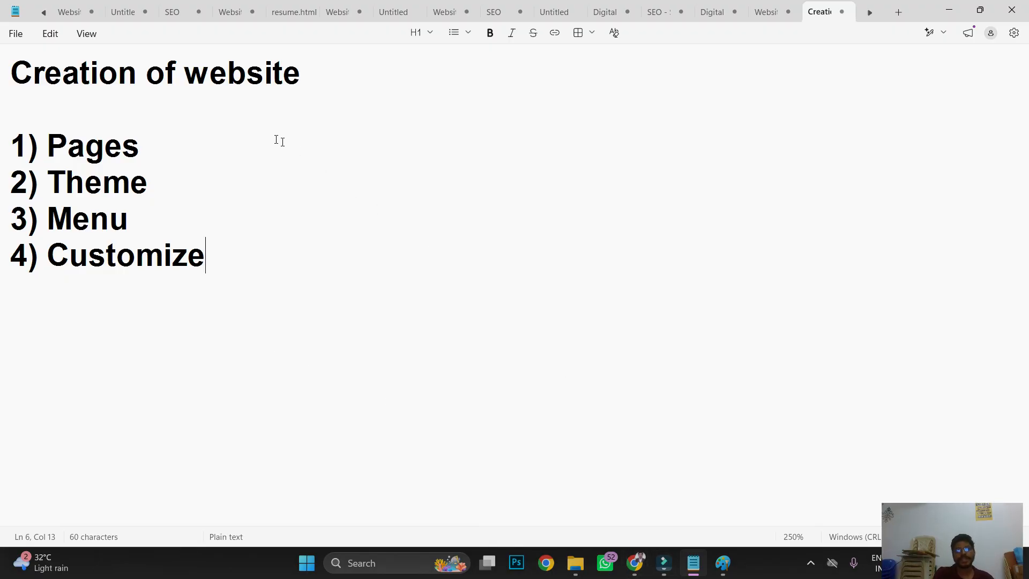
- Highlight the four numbered items to review them, and highlight the word "Pages" in the first item
{"action": "left_click_drag", "start_coordinate": [232, 123], "coordinate": [287, 241]}
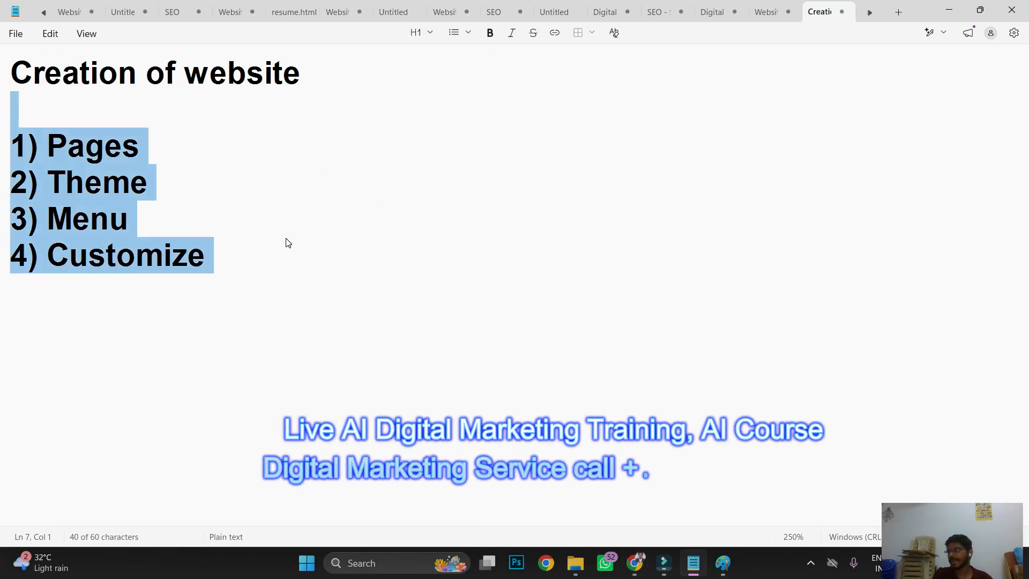
{"action": "left_click", "coordinate": [286, 238]}
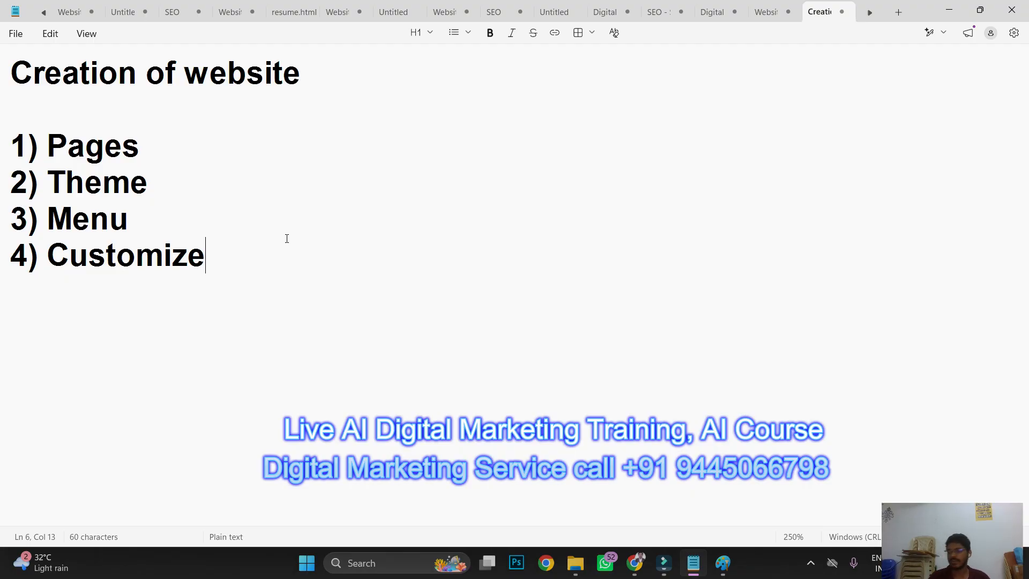
{"action": "double_click", "coordinate": [124, 149]}
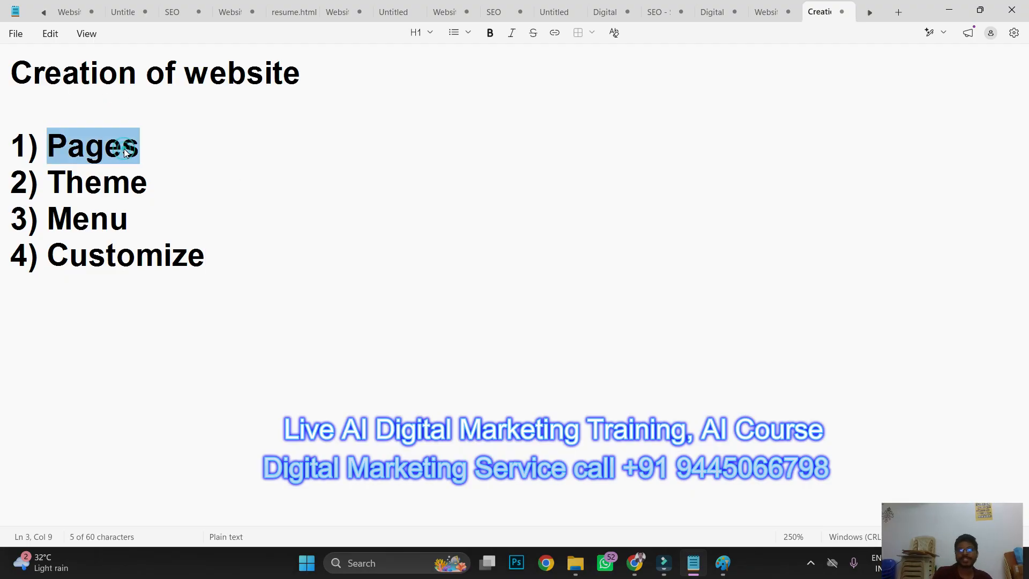
- Highlight the words Theme, Menu and Customize in the outline, and add a dash after "Pages" in the first item
{"action": "double_click", "coordinate": [114, 184]}
{"action": "double_click", "coordinate": [89, 226]}
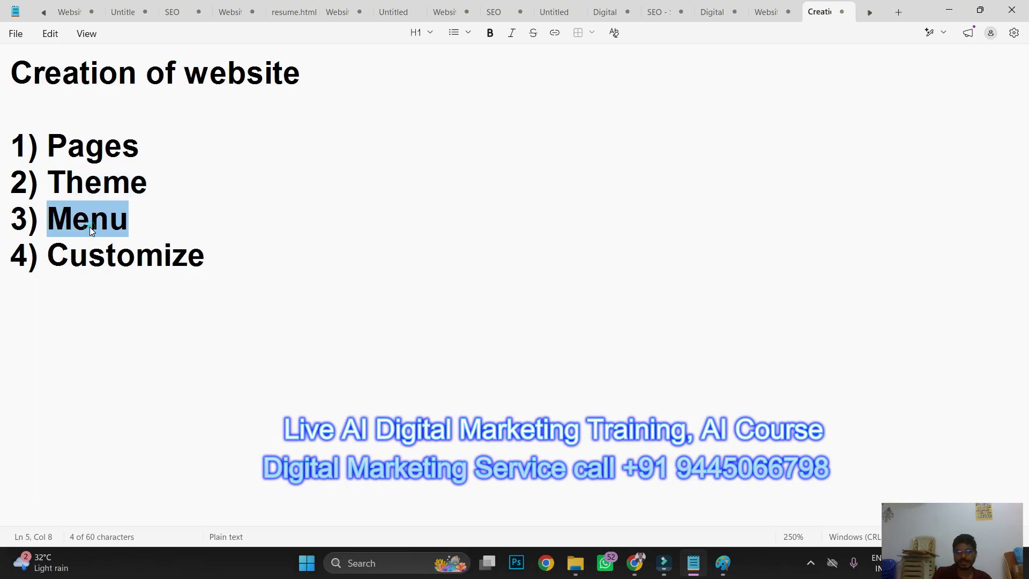
{"action": "triple_click", "coordinate": [97, 250]}
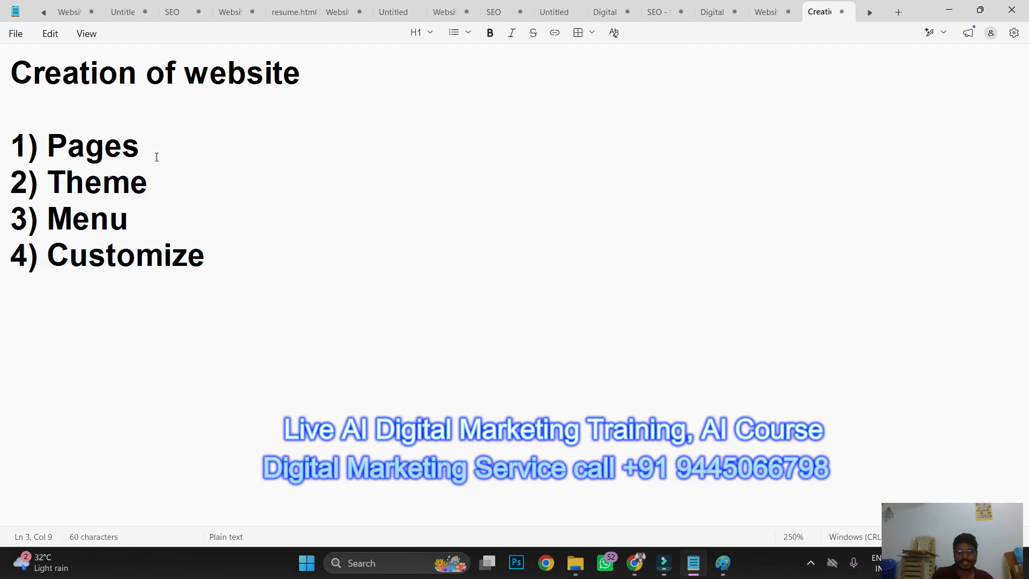
{"action": "type", "text": "-"}
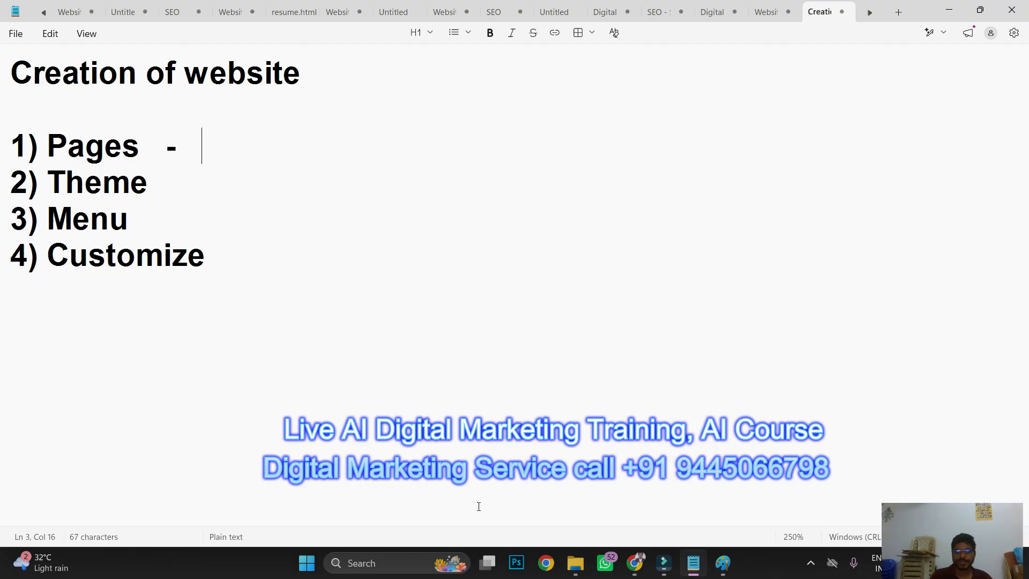
- Switch to Chrome to view the WordPress Dashboard and the site's front page, and return to the Notepad outline
{"action": "left_click", "coordinate": [634, 564]}
{"action": "left_click", "coordinate": [604, 485]}
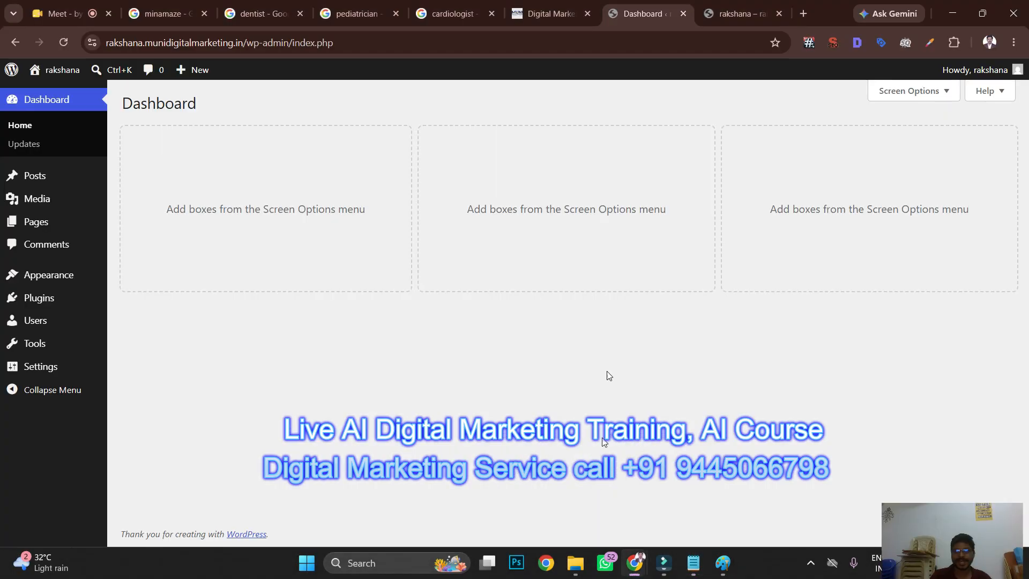
{"action": "left_click", "coordinate": [749, 15]}
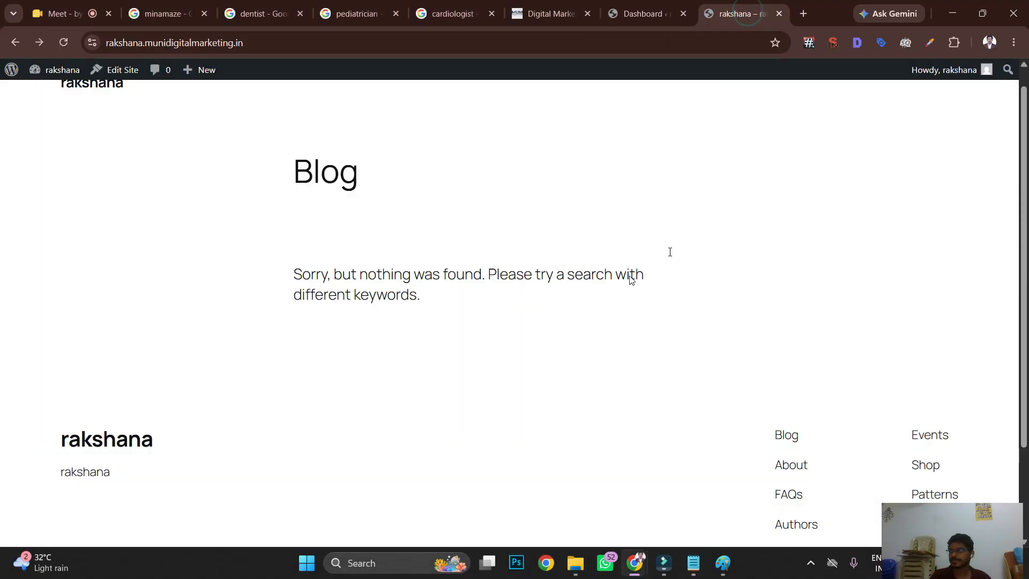
{"action": "left_click", "coordinate": [660, 10]}
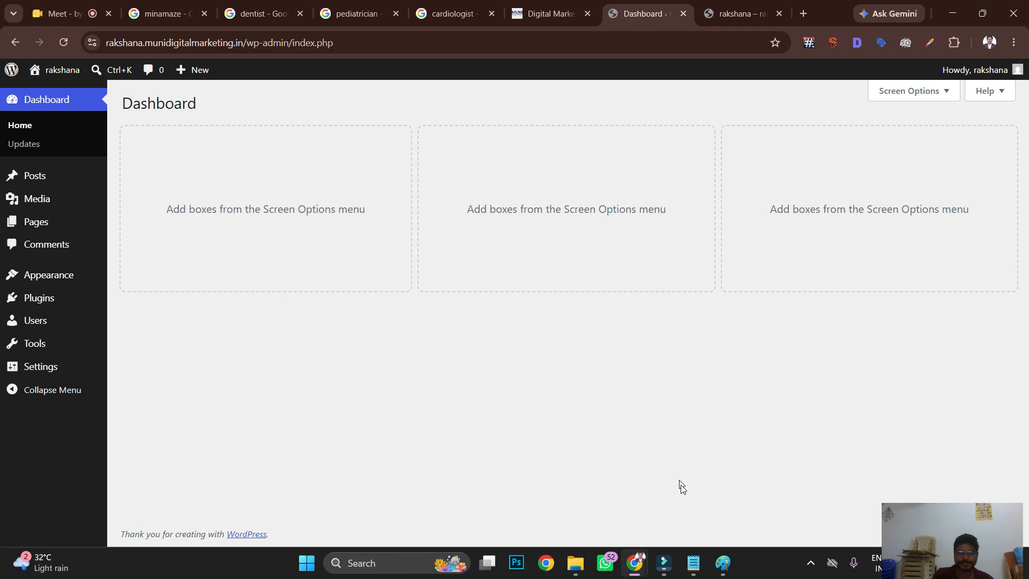
{"action": "left_click", "coordinate": [693, 563]}
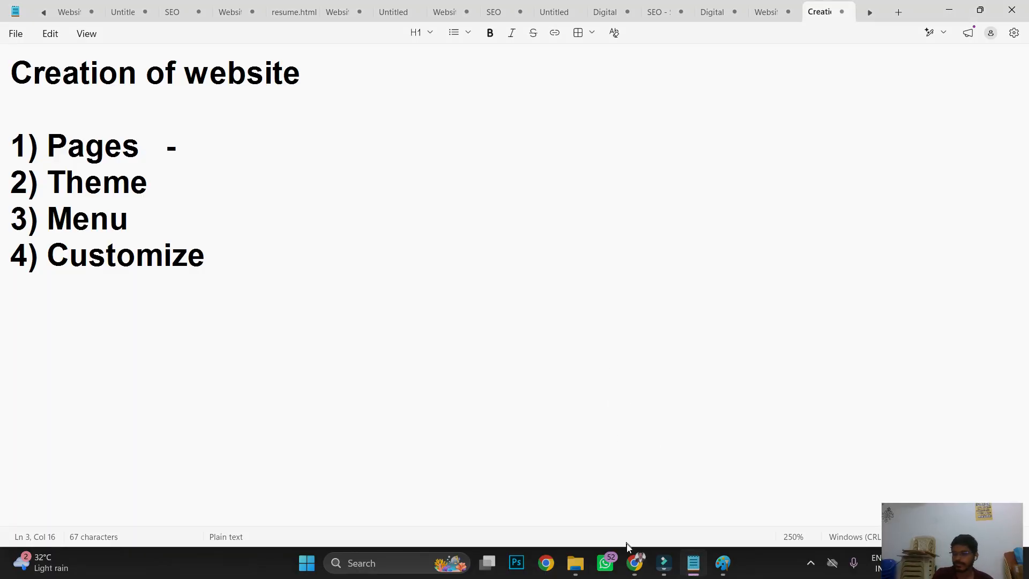
- Switch to Chrome and look up the search term "dentist" in its open Google results page
{"action": "mouse_move", "coordinate": [636, 568]}
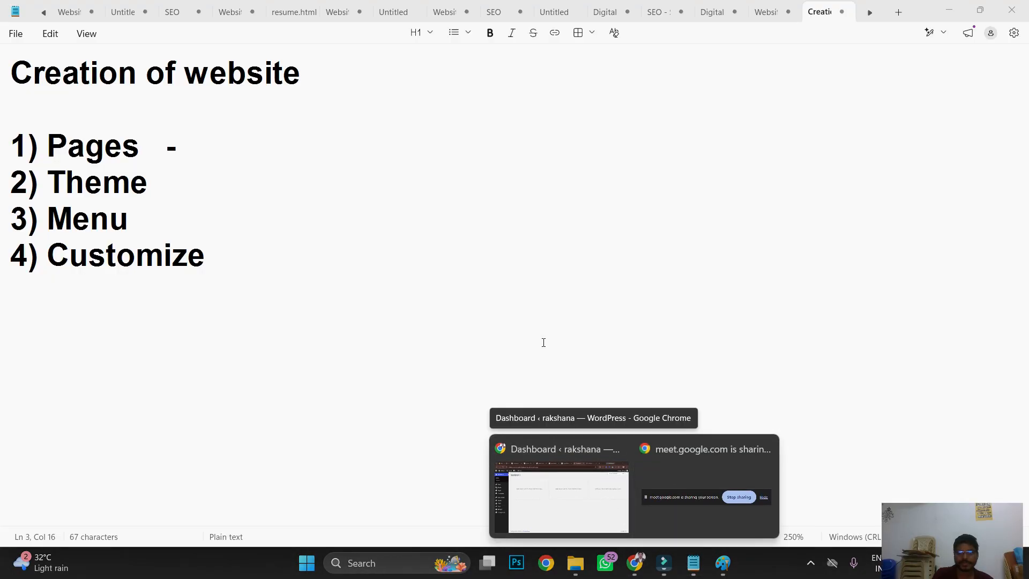
{"action": "left_click", "coordinate": [544, 342]}
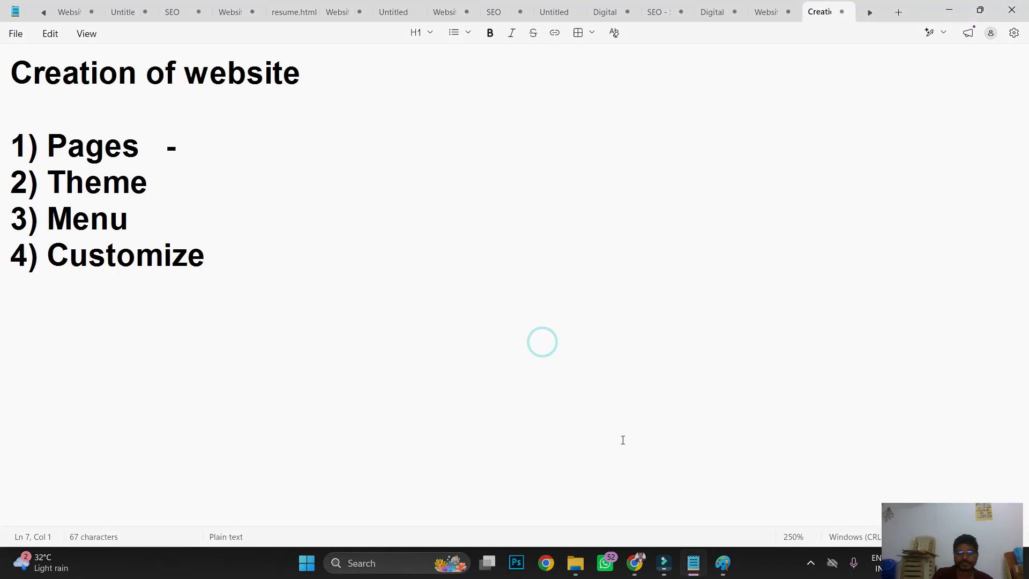
{"action": "mouse_move", "coordinate": [631, 562]}
{"action": "left_click", "coordinate": [587, 489]}
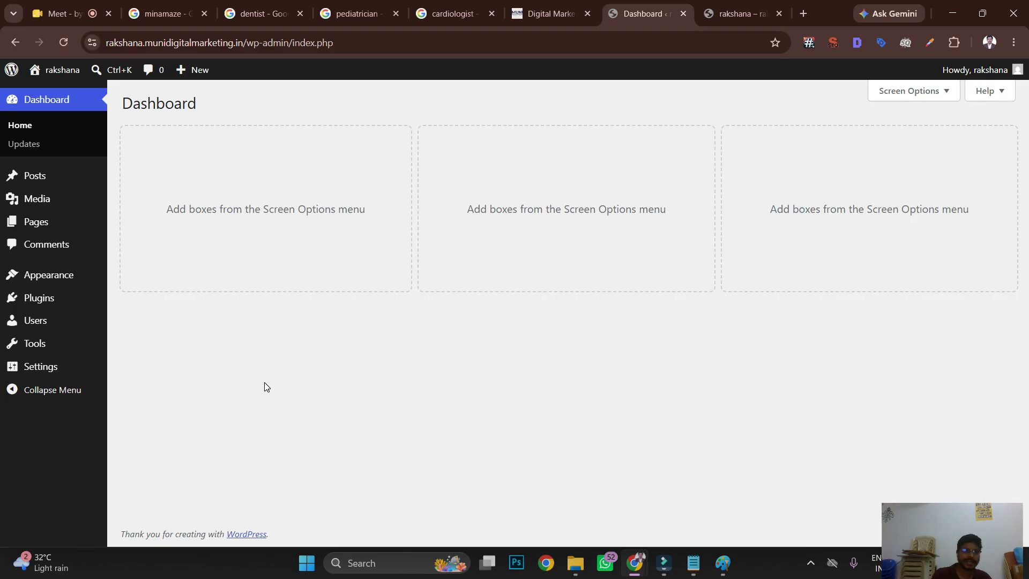
{"action": "left_click", "coordinate": [57, 14]}
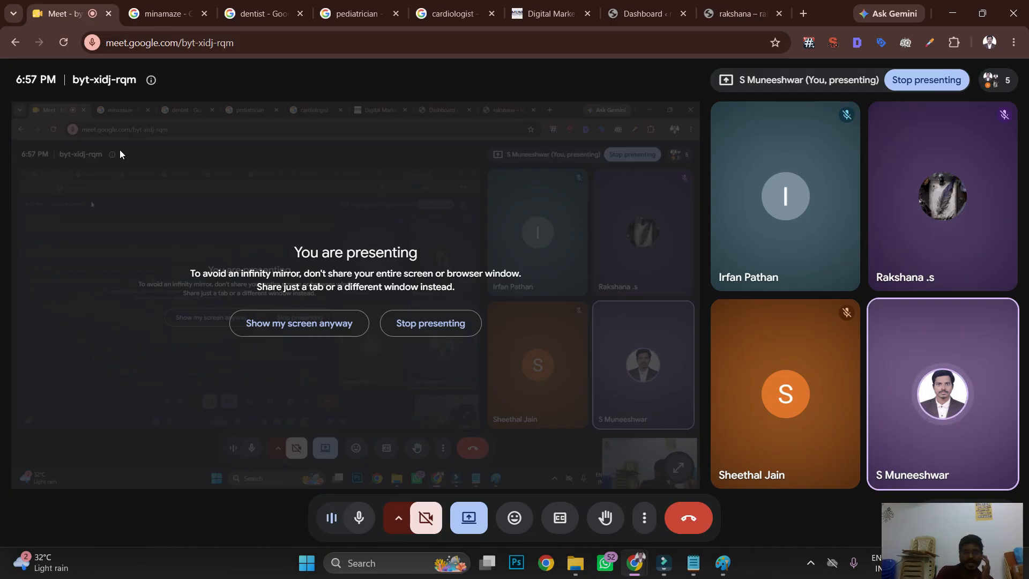
{"action": "left_click", "coordinate": [236, 12]}
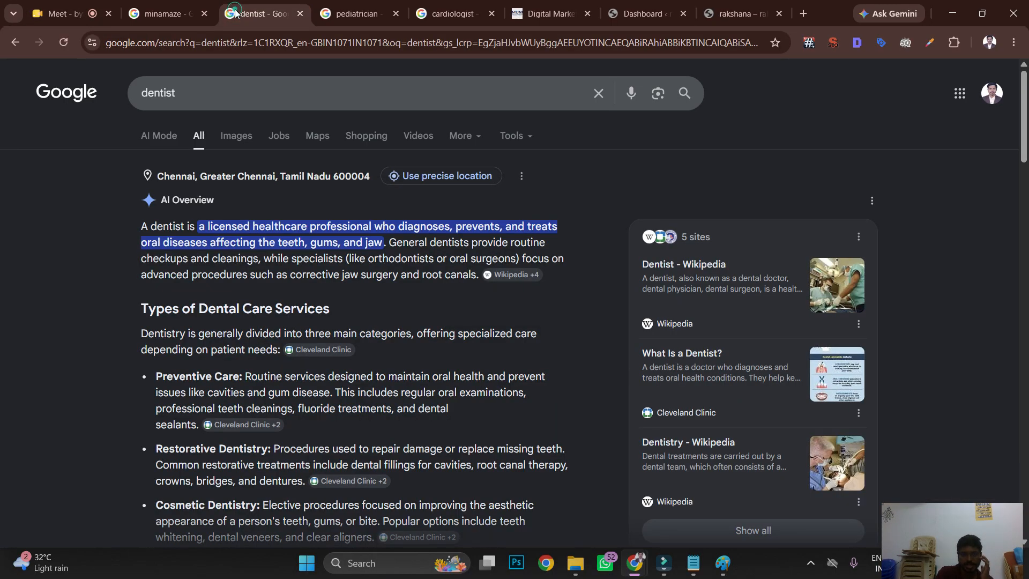
{"action": "double_click", "coordinate": [161, 93]}
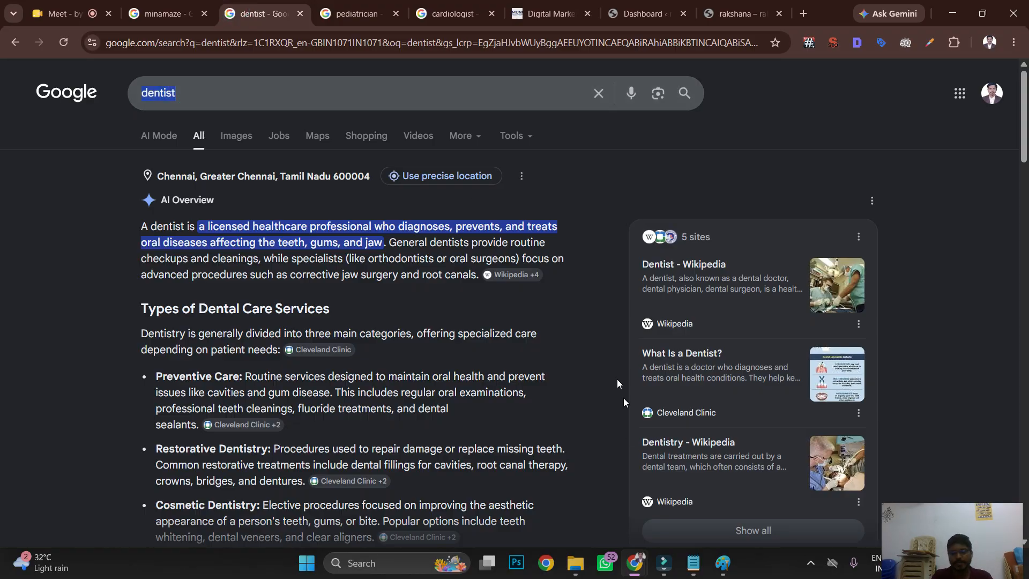
- Return to Notepad and add "Services, dentist," after the dash in the Pages item
{"action": "left_click", "coordinate": [693, 563]}
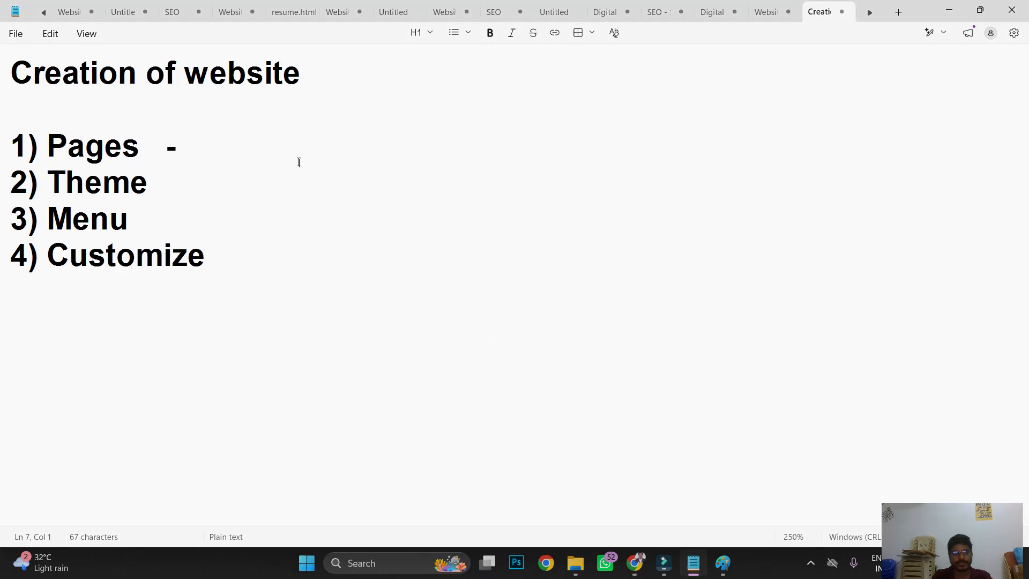
{"action": "left_click", "coordinate": [294, 155]}
{"action": "type", "text": "S"}
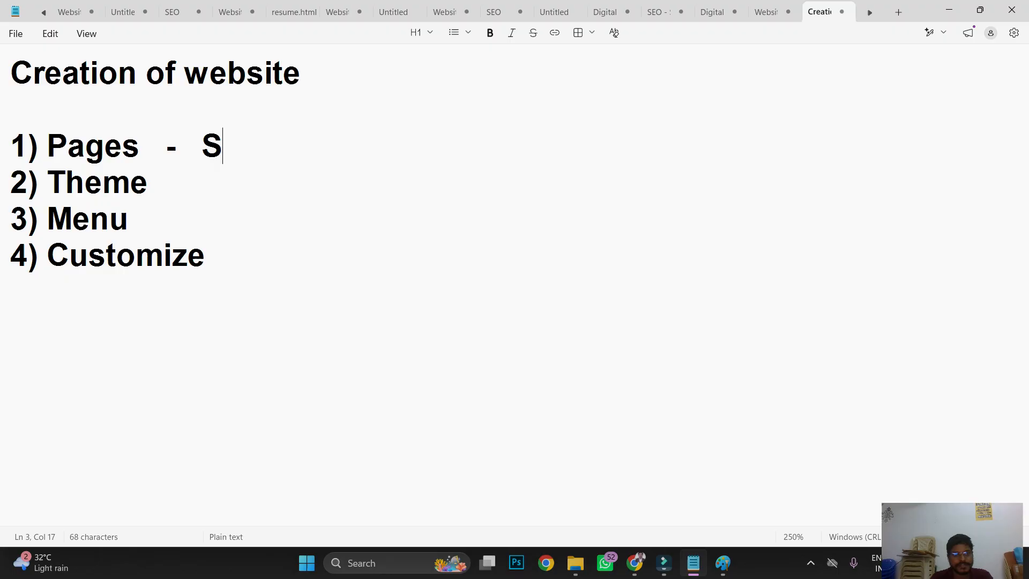
{"action": "type", "text": "ervices"}
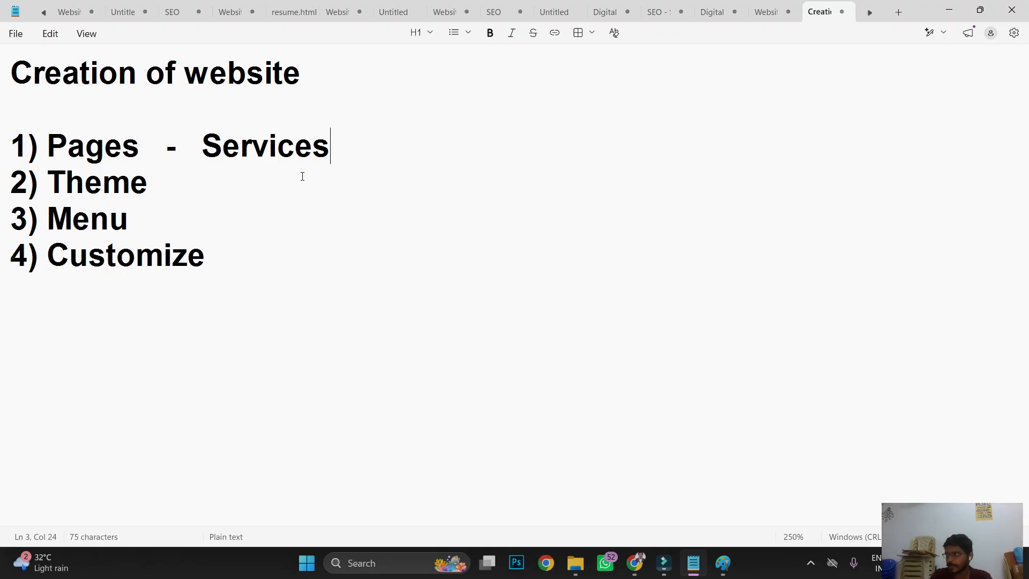
{"action": "type", "text": ", "}
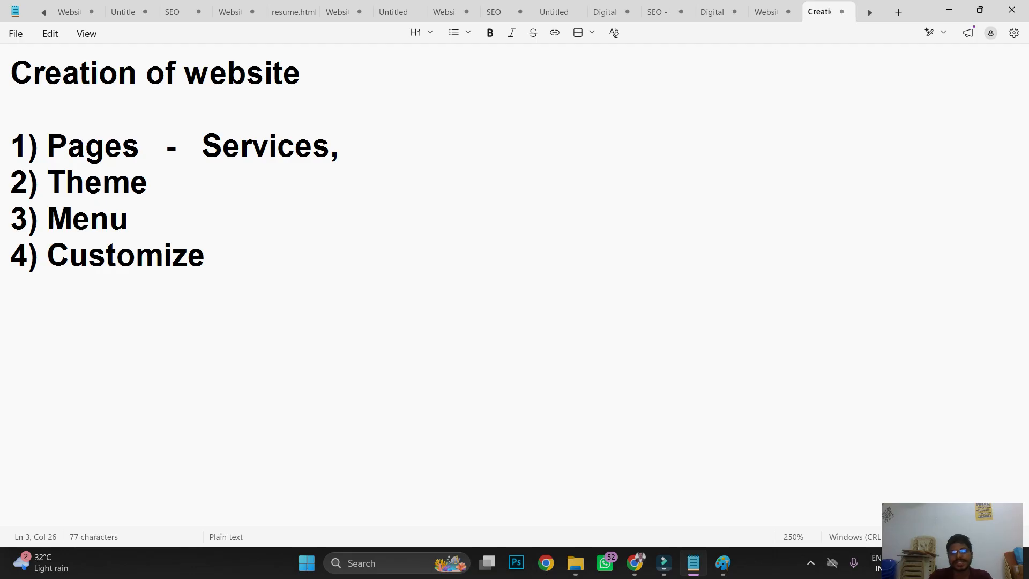
{"action": "type", "text": "dentist,"}
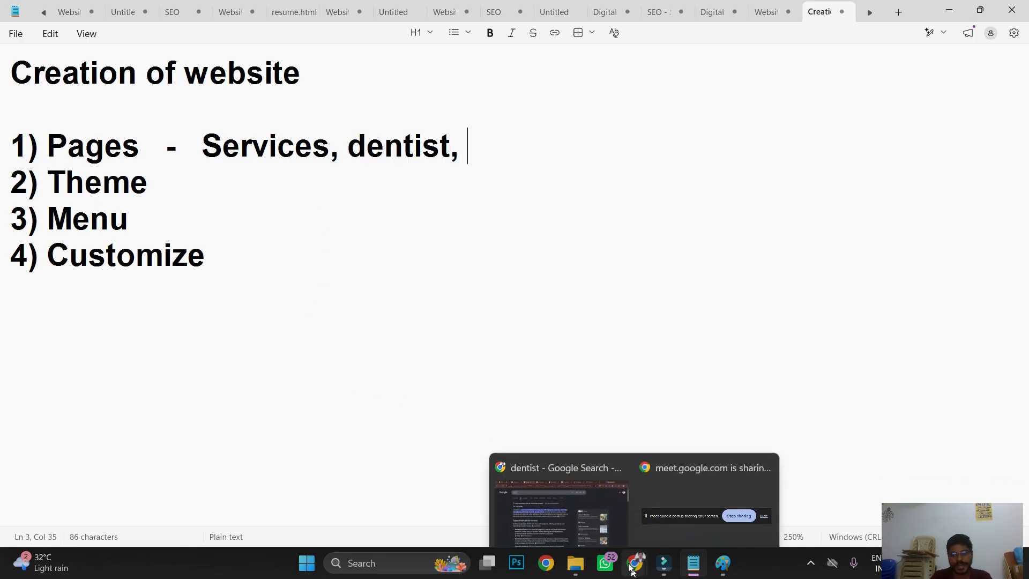
- Copy "pediatrician" from its Google search in Chrome and paste it after "dentist," in the Notepad outline, followed by a comma
{"action": "left_click", "coordinate": [560, 501]}
{"action": "left_click", "coordinate": [349, 13]}
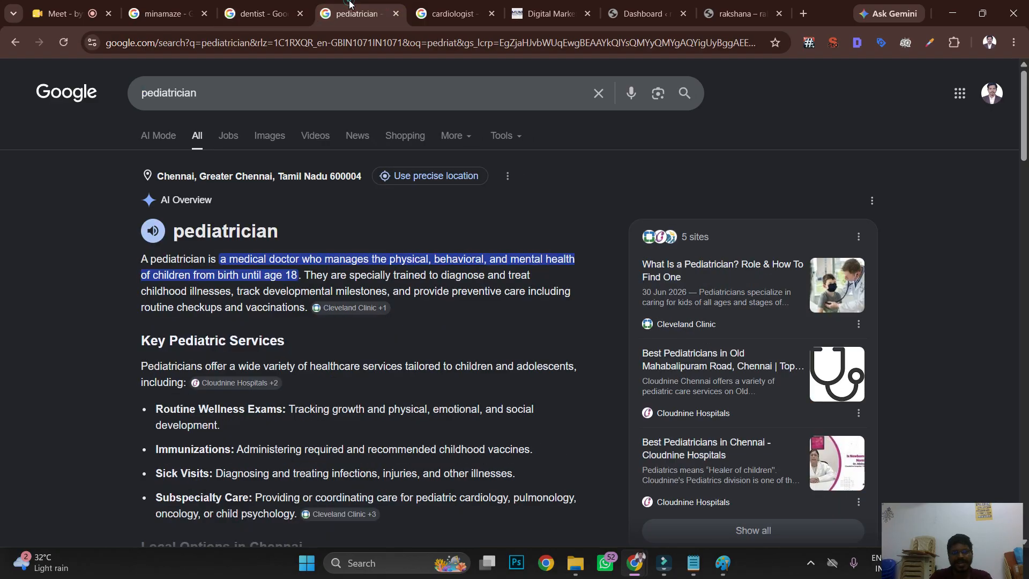
{"action": "double_click", "coordinate": [228, 94]}
{"action": "key", "text": "ctrl+c"}
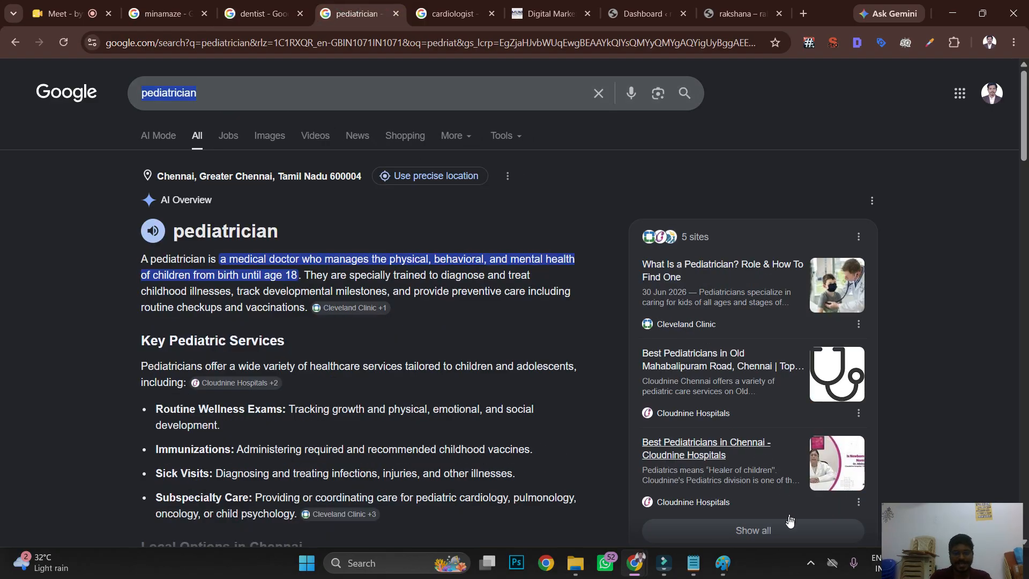
{"action": "key", "text": "alt+Tab"}
{"action": "key", "text": "ctrl+v"}
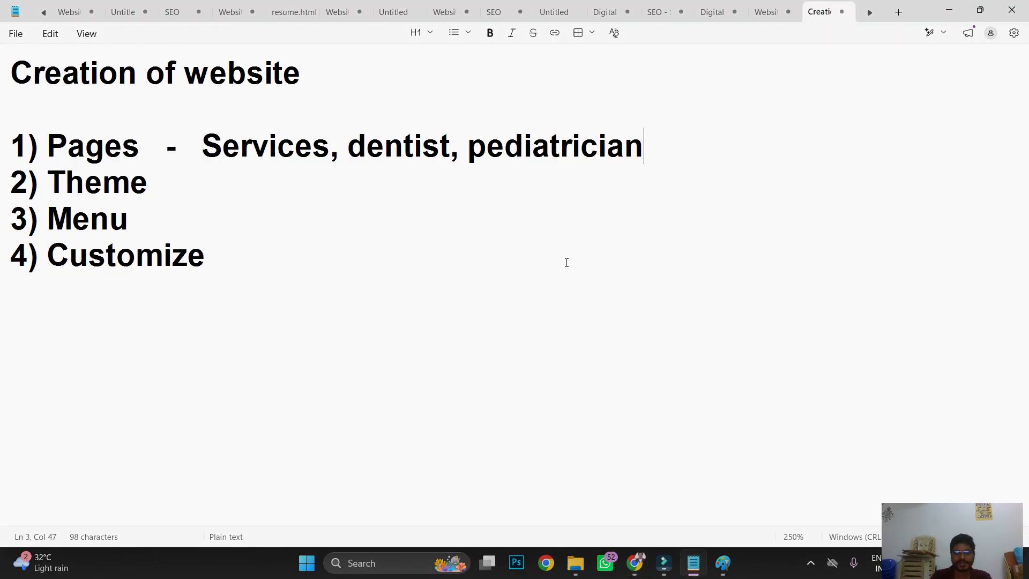
{"action": "type", "text": ","}
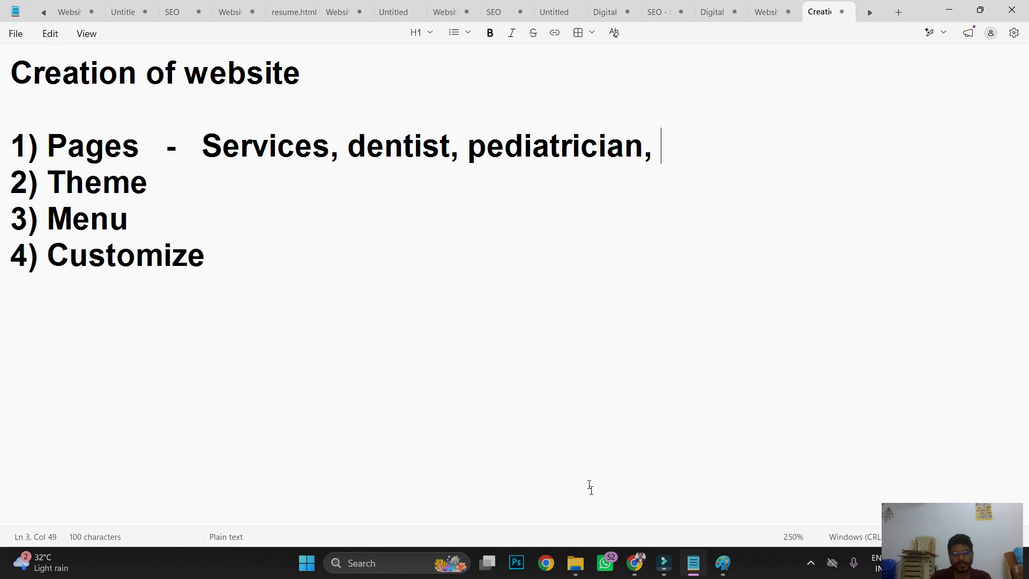
- Copy "cardiologist" from its Google search in Chrome and append it to the Pages item in Notepad, followed by a comma
{"action": "mouse_move", "coordinate": [636, 562]}
{"action": "left_click", "coordinate": [583, 509]}
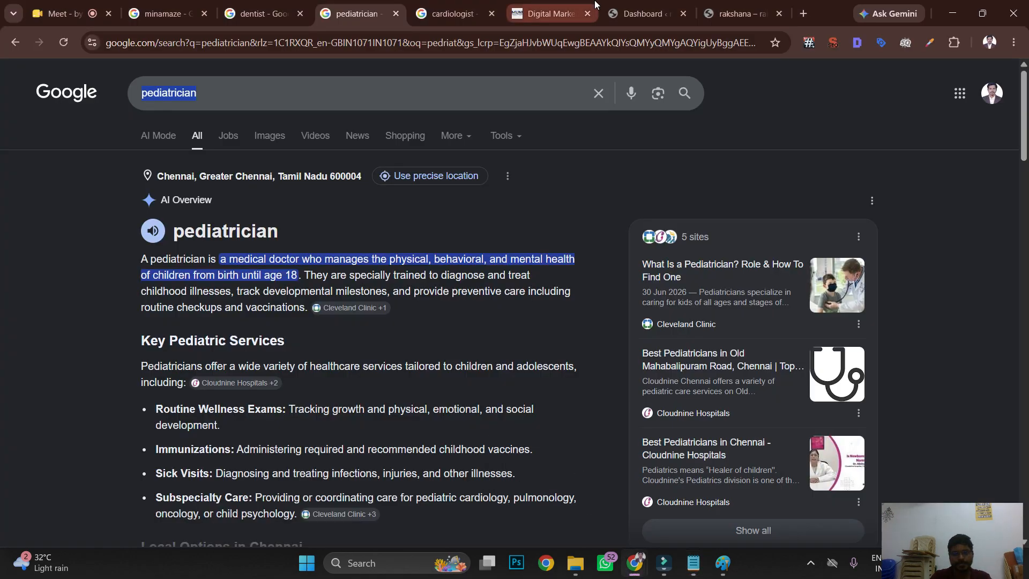
{"action": "left_click", "coordinate": [453, 13]}
{"action": "triple_click", "coordinate": [356, 92]}
{"action": "key", "text": "ctrl+c"}
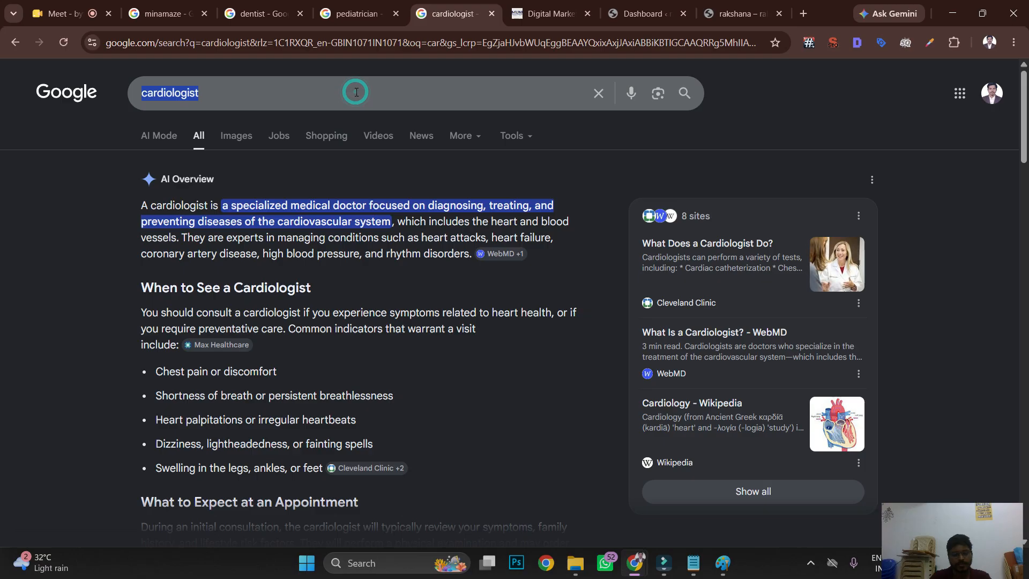
{"action": "left_click", "coordinate": [697, 567]}
{"action": "key", "text": "ctrl+v"}
{"action": "type", "text": ", "}
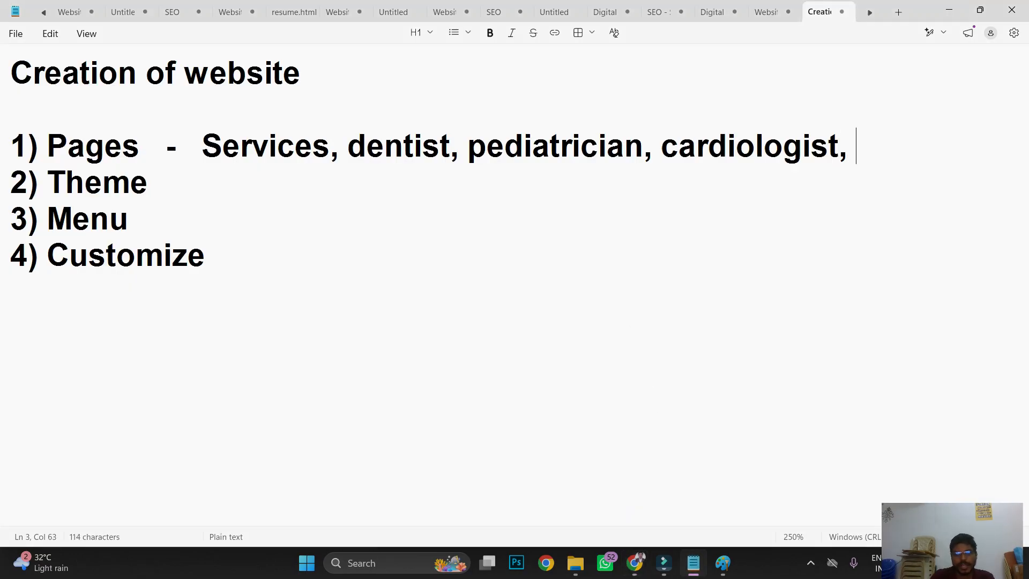
- Add "Contact us," after "cardiologist," at the end of the Pages item
{"action": "type", "text": "Com"}
{"action": "key", "text": "BackSpace"}
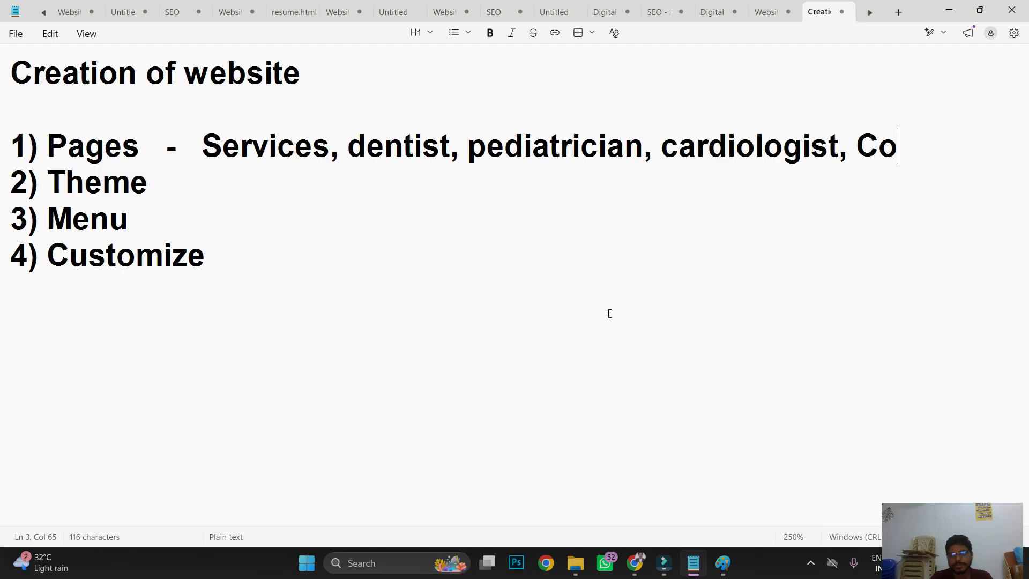
{"action": "type", "text": "ntu"}
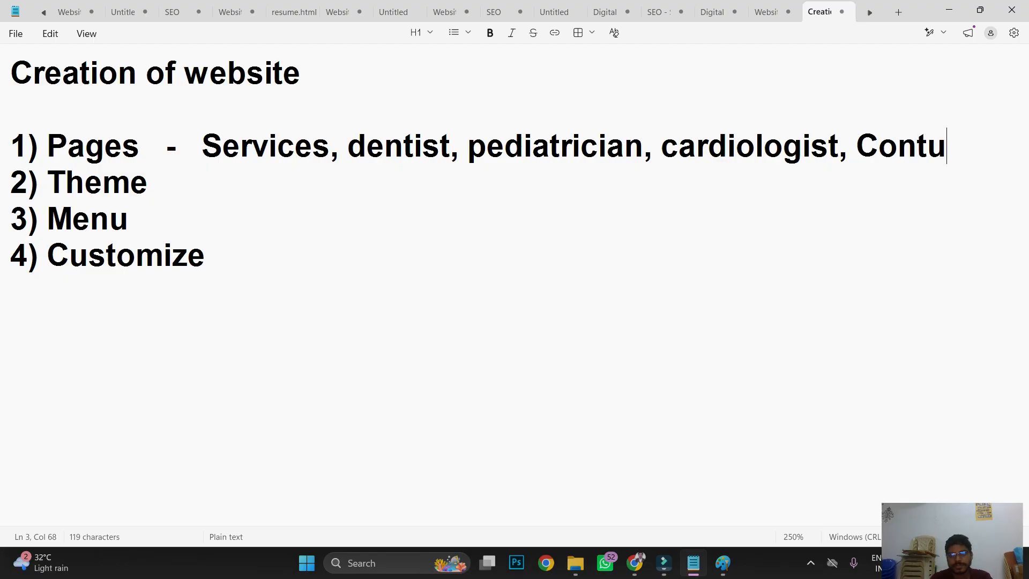
{"action": "key", "text": "BackSpace"}
{"action": "key", "text": "BackSpace"}
{"action": "type", "text": "tact U"}
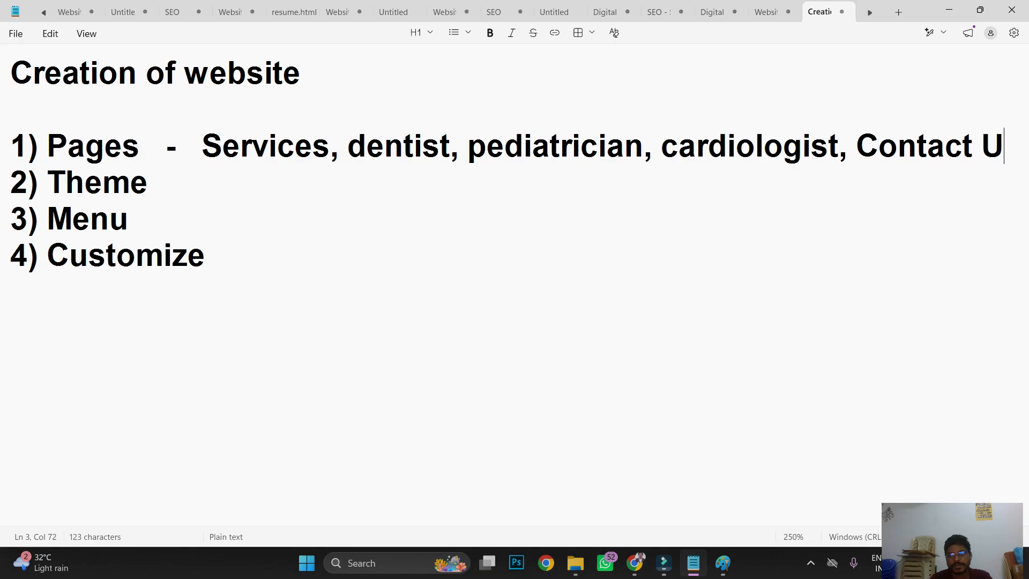
{"action": "key", "text": "BackSpace"}
{"action": "type", "text": "us"}
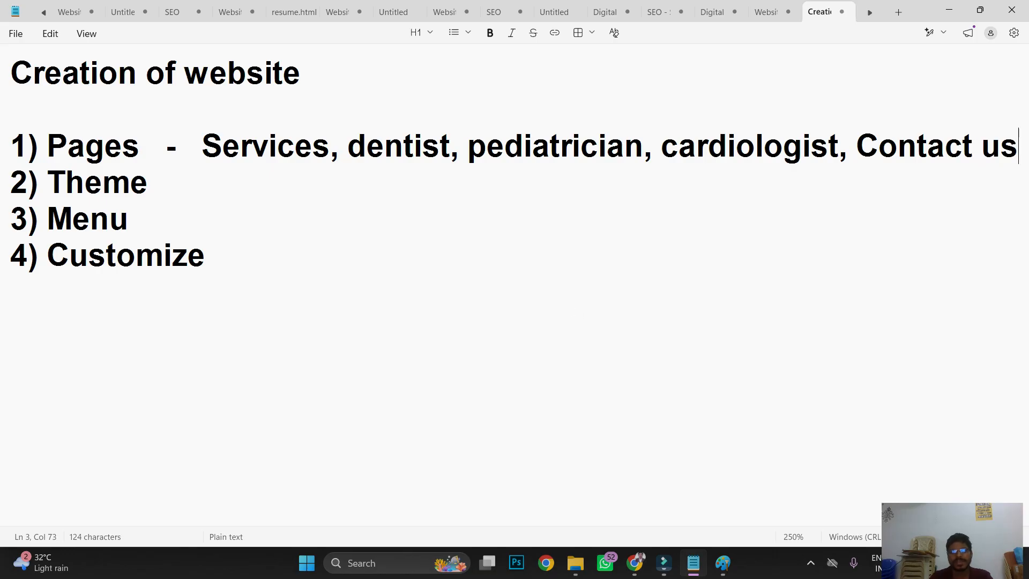
{"action": "type", "text": ","}
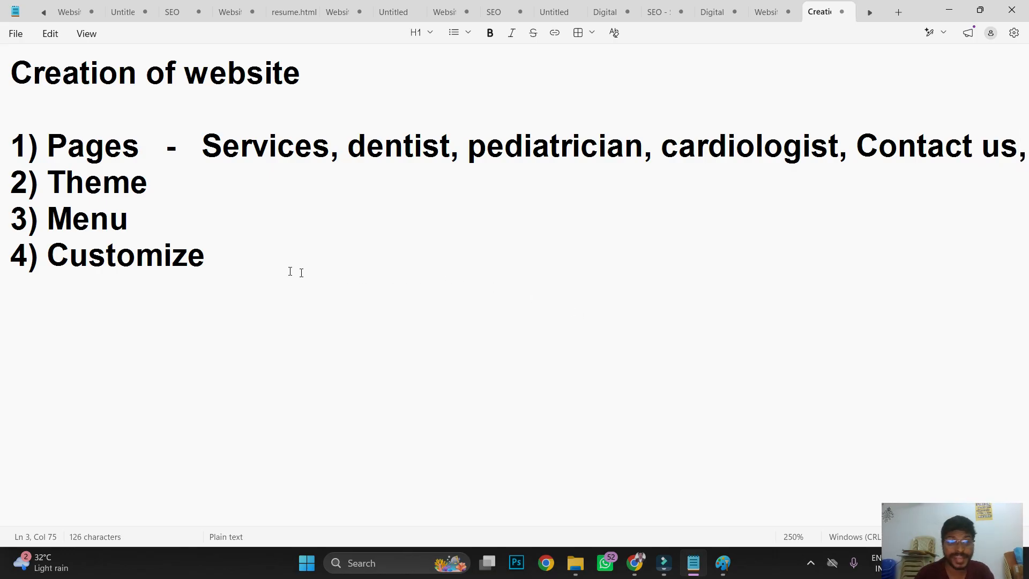
- Insert "Home," before "Services" in the Pages item
{"action": "left_click", "coordinate": [205, 165]}
{"action": "left_click", "coordinate": [208, 154]}
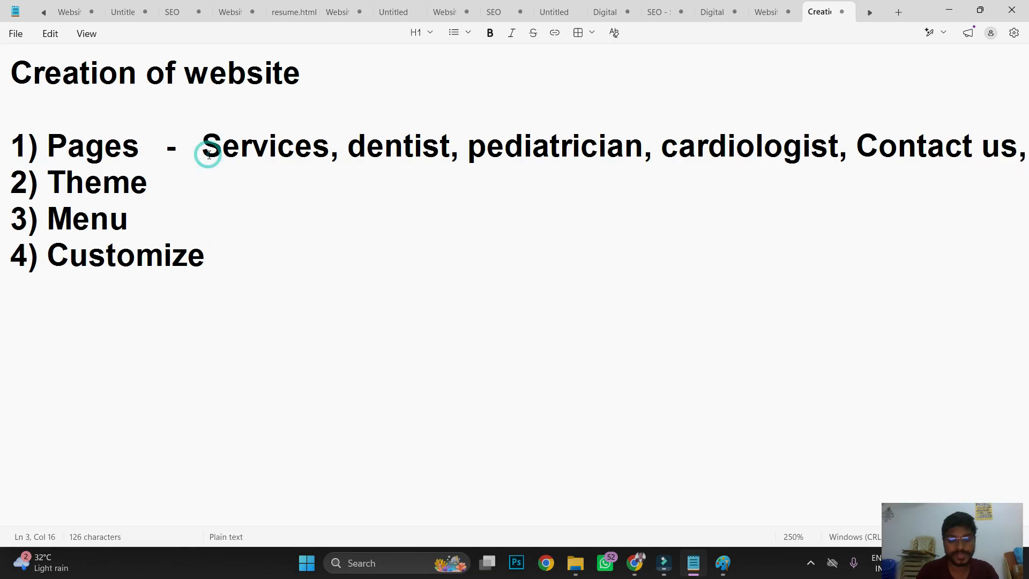
{"action": "type", "text": "Home,"}
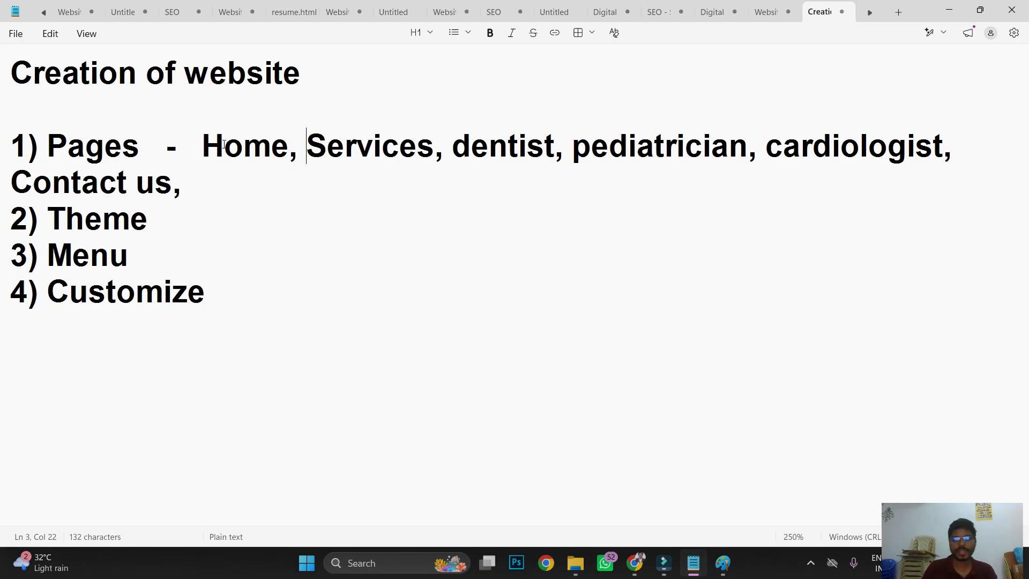
{"action": "type", "text": " _"}
{"action": "key", "text": "BackSpace"}
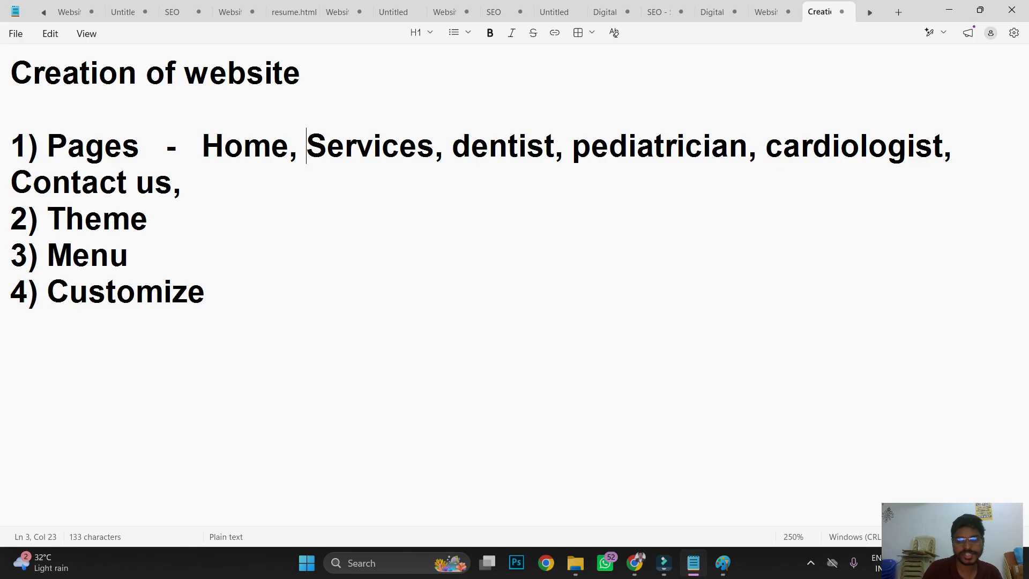
- Reduce the text zoom to 240% and try to pull the wrapped "us," up beside "Contact" in the Pages item
{"action": "scroll", "coordinate": [224, 145], "scroll_direction": "down", "scroll_amount": 1, "text": "ctrl"}
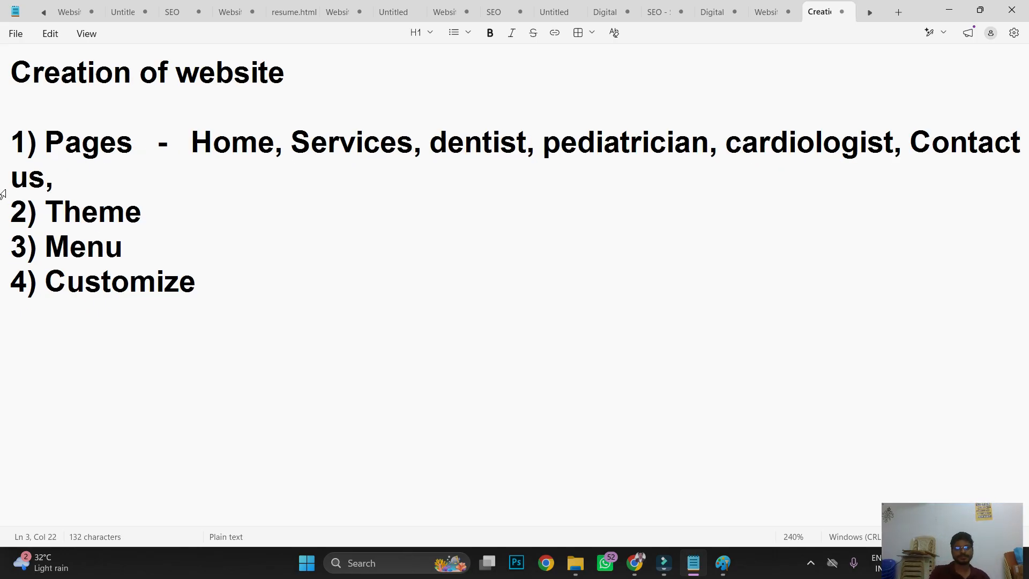
{"action": "left_click", "coordinate": [18, 178]}
{"action": "key", "text": "BackSpace"}
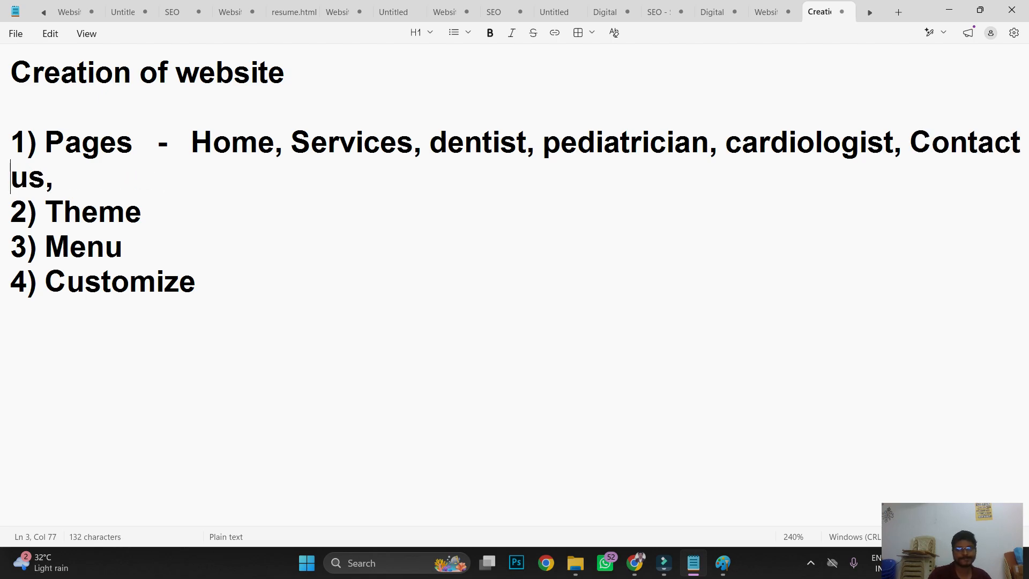
- Reduce the text zoom to 210% to fit the whole Pages item on one line
{"action": "scroll", "coordinate": [21, 184], "scroll_direction": "down", "scroll_amount": 2, "text": "ctrl"}
{"action": "scroll", "coordinate": [21, 183], "scroll_direction": "up", "scroll_amount": 2, "text": "ctrl"}
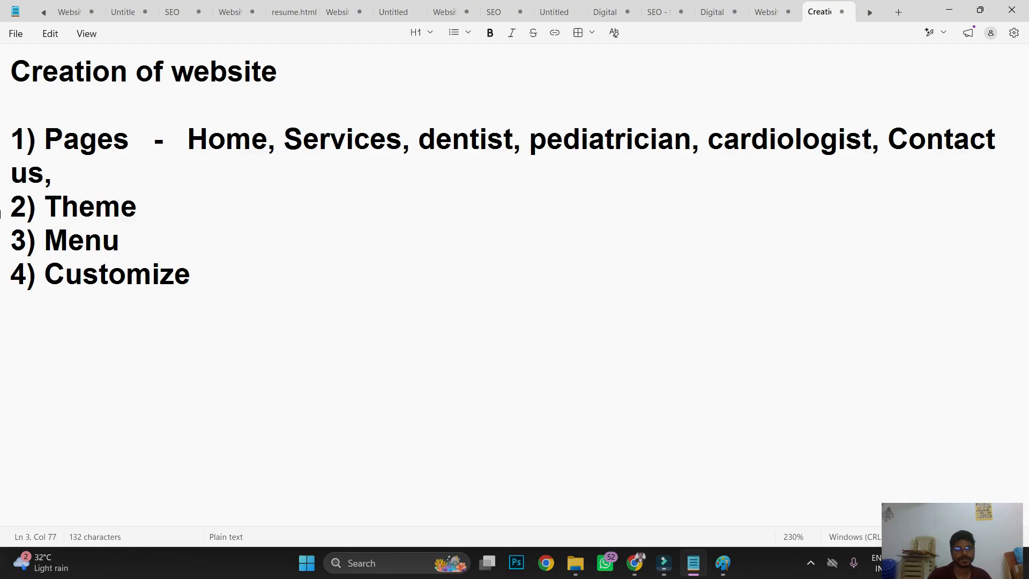
{"action": "scroll", "coordinate": [1, 213], "scroll_direction": "down", "scroll_amount": 3, "text": "ctrl"}
{"action": "scroll", "coordinate": [1, 214], "scroll_direction": "up", "scroll_amount": 1, "text": "ctrl"}
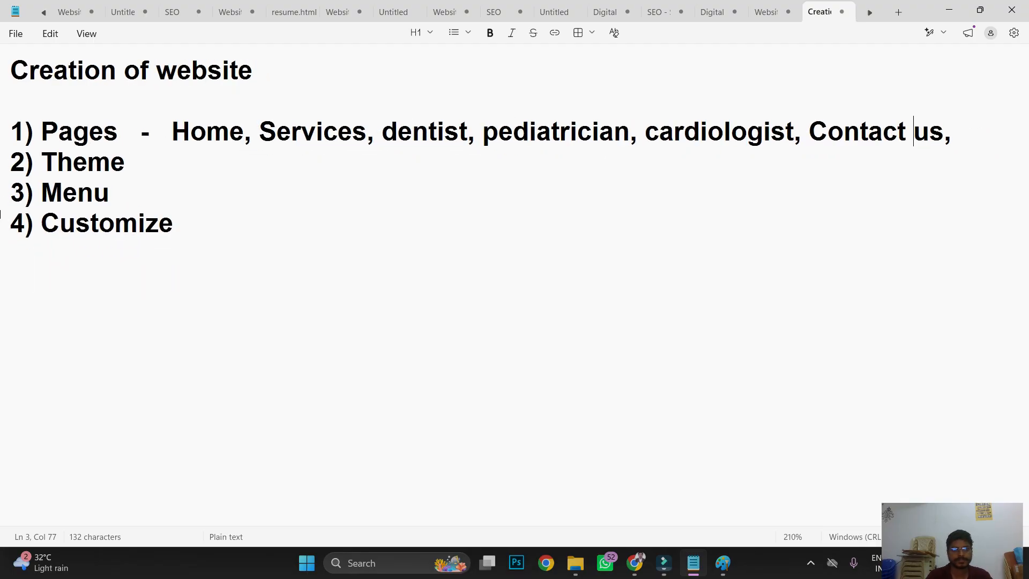
- Add a dash after "Theme" in the second item of the outline
{"action": "left_click", "coordinate": [170, 160]}
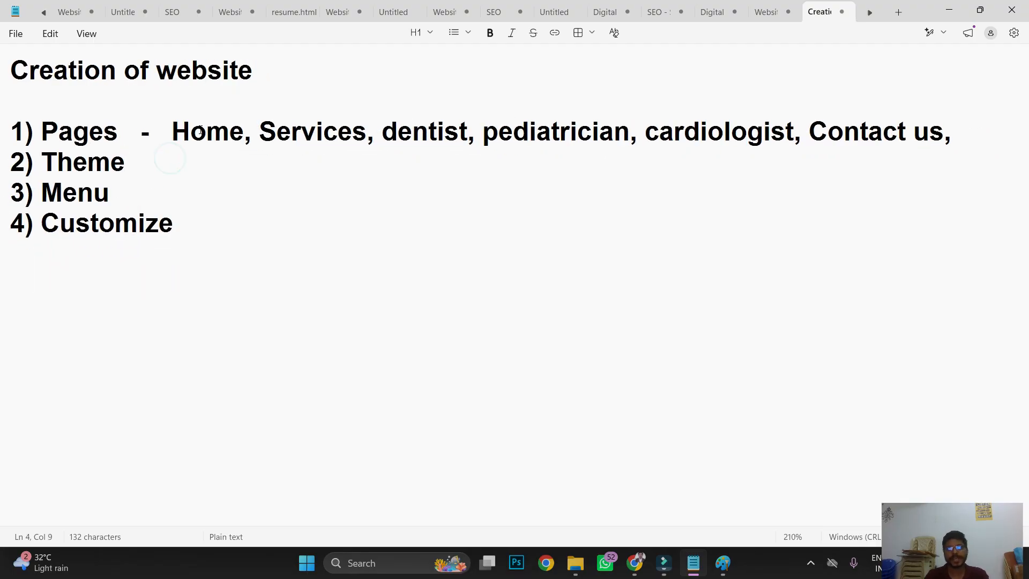
{"action": "double_click", "coordinate": [202, 133]}
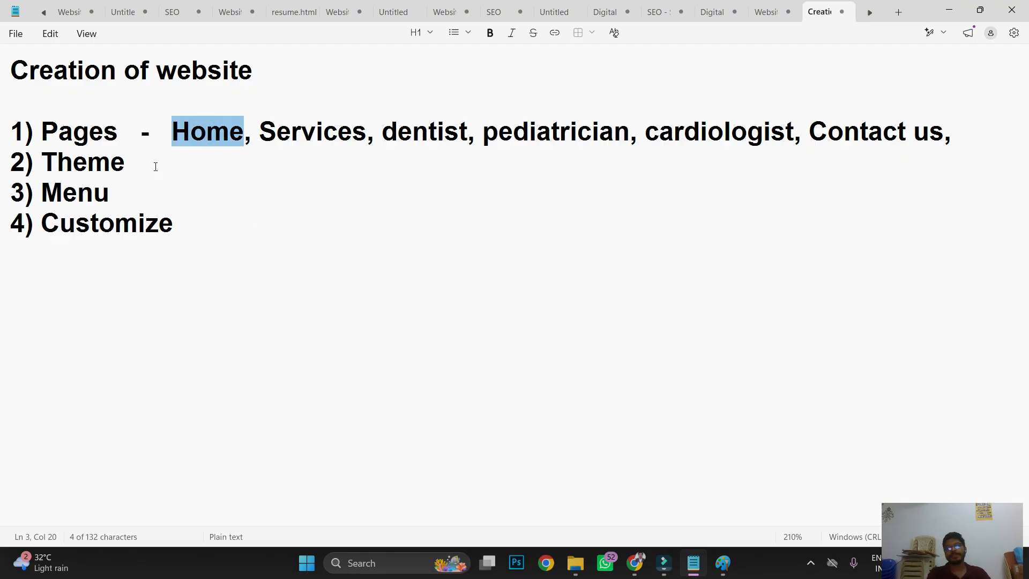
{"action": "left_click", "coordinate": [154, 164]}
{"action": "type", "text": "-"}
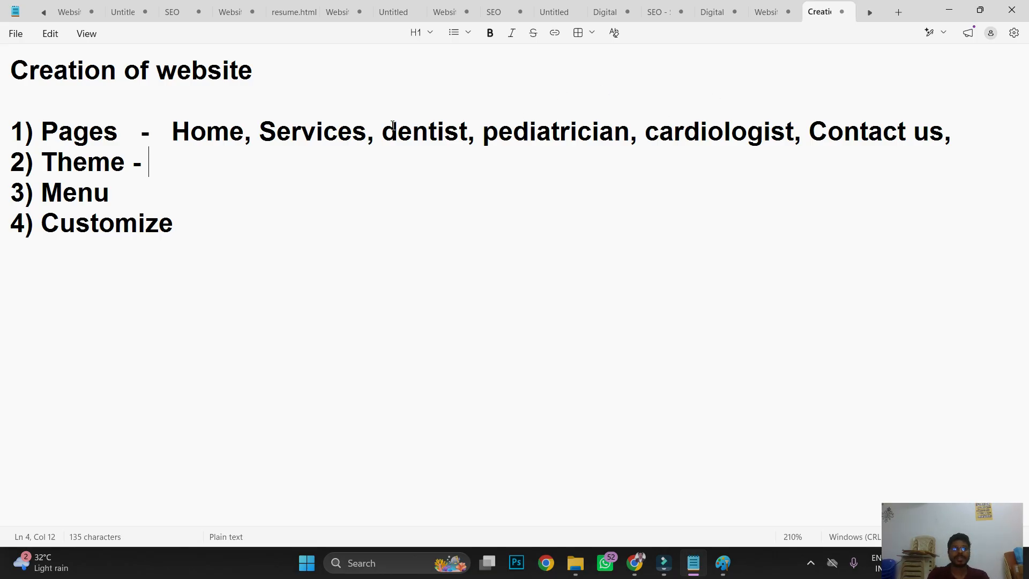
- Switch to the WordPress dashboard in Chrome and open the list of all pages
{"action": "double_click", "coordinate": [341, 131]}
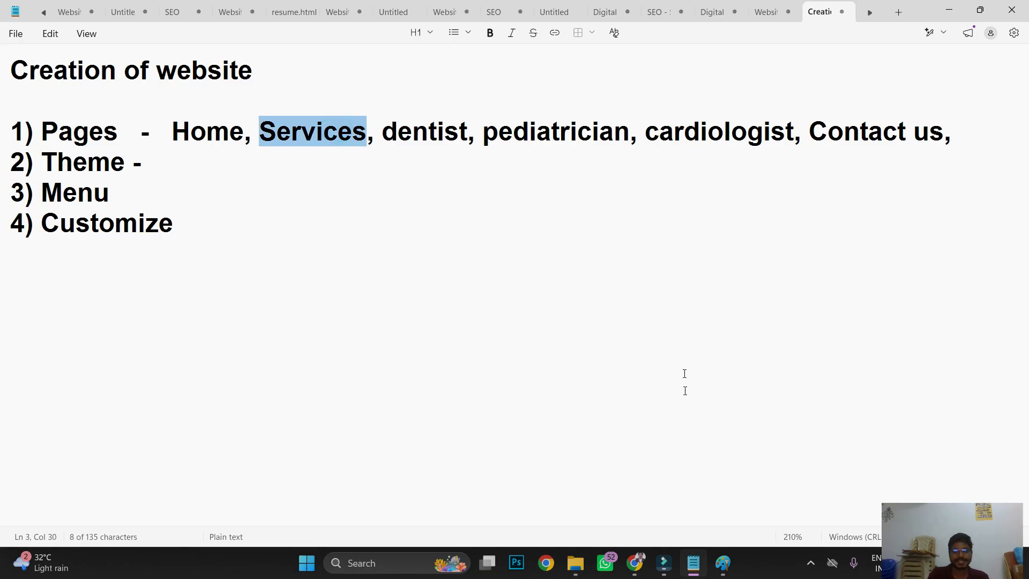
{"action": "mouse_move", "coordinate": [635, 563]}
{"action": "left_click", "coordinate": [592, 511]}
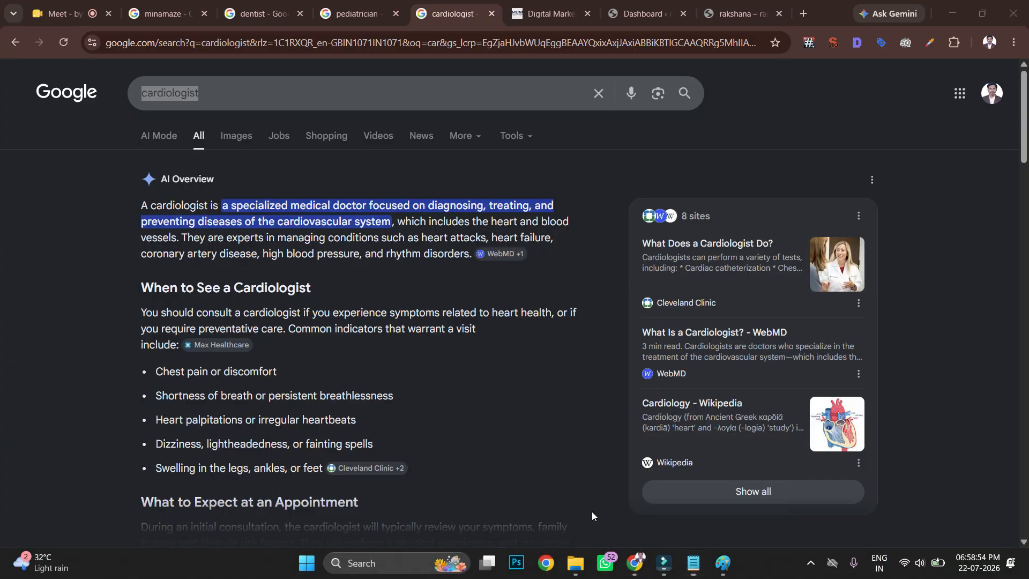
{"action": "left_click", "coordinate": [620, 18]}
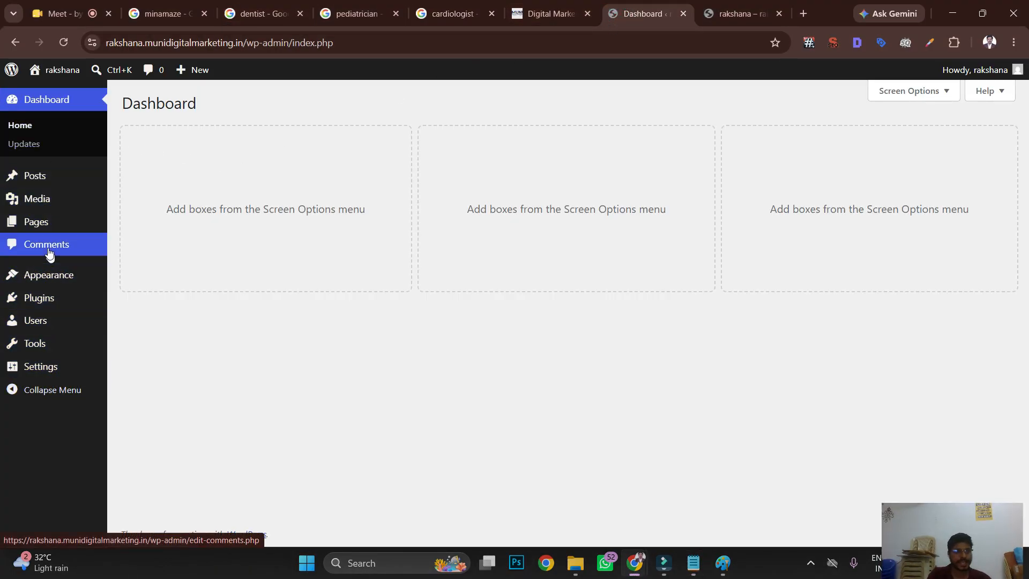
{"action": "mouse_move", "coordinate": [50, 224]}
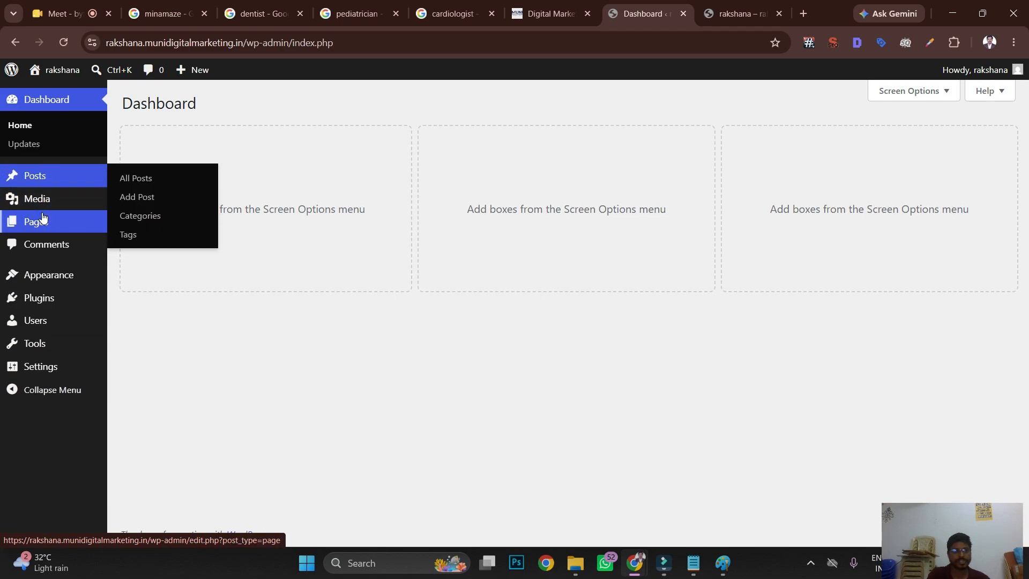
{"action": "left_click", "coordinate": [53, 222]}
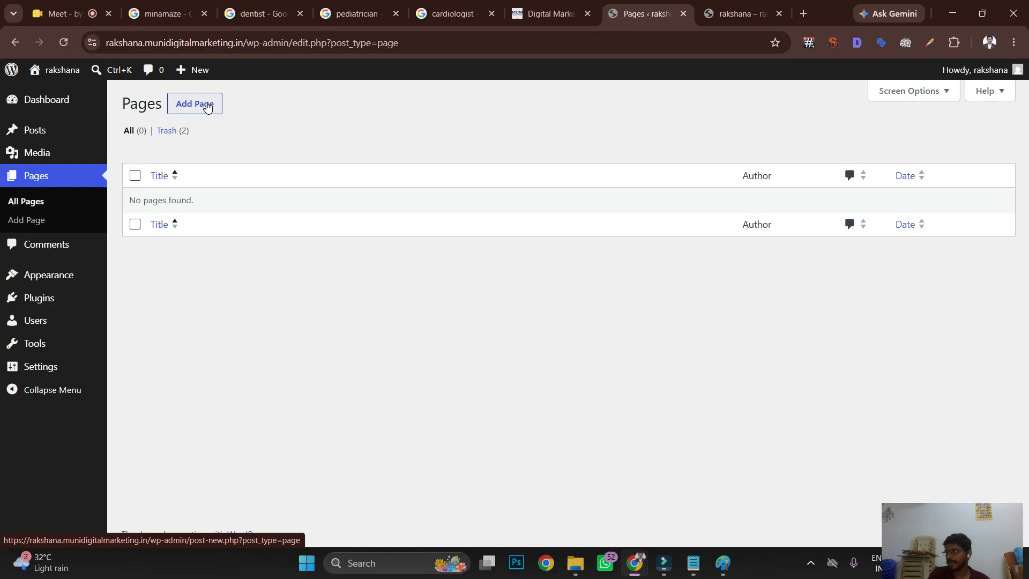
- Start a new blank page, dismissing the editor's welcome guide and the starter pattern chooser
{"action": "left_click", "coordinate": [207, 107]}
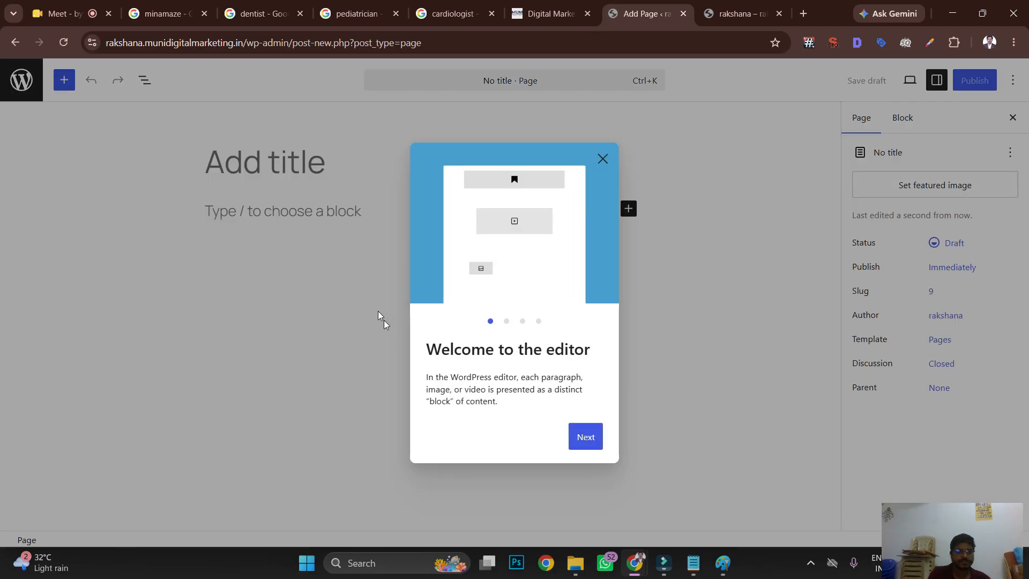
{"action": "left_click", "coordinate": [603, 158]}
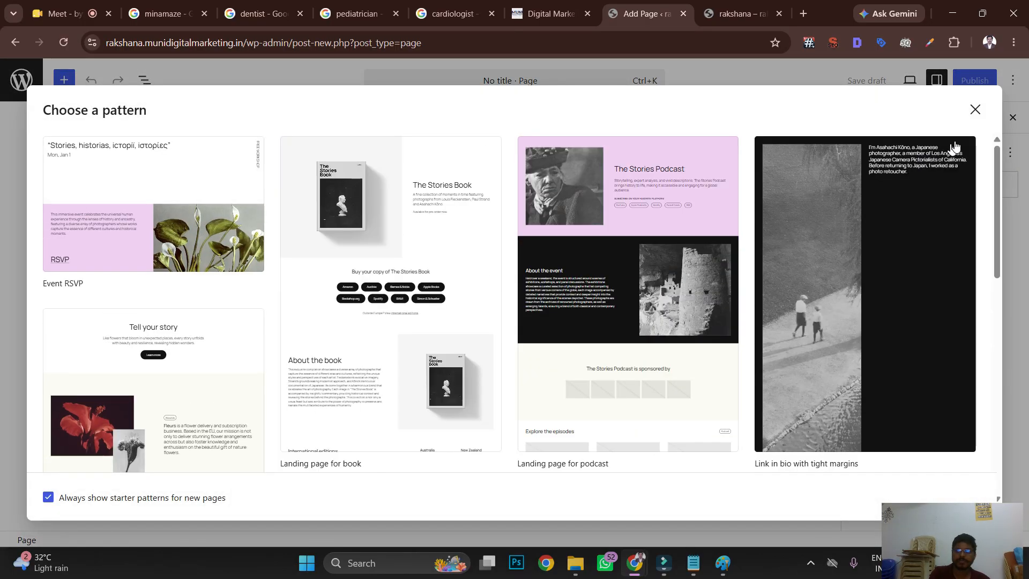
{"action": "left_click", "coordinate": [975, 110]}
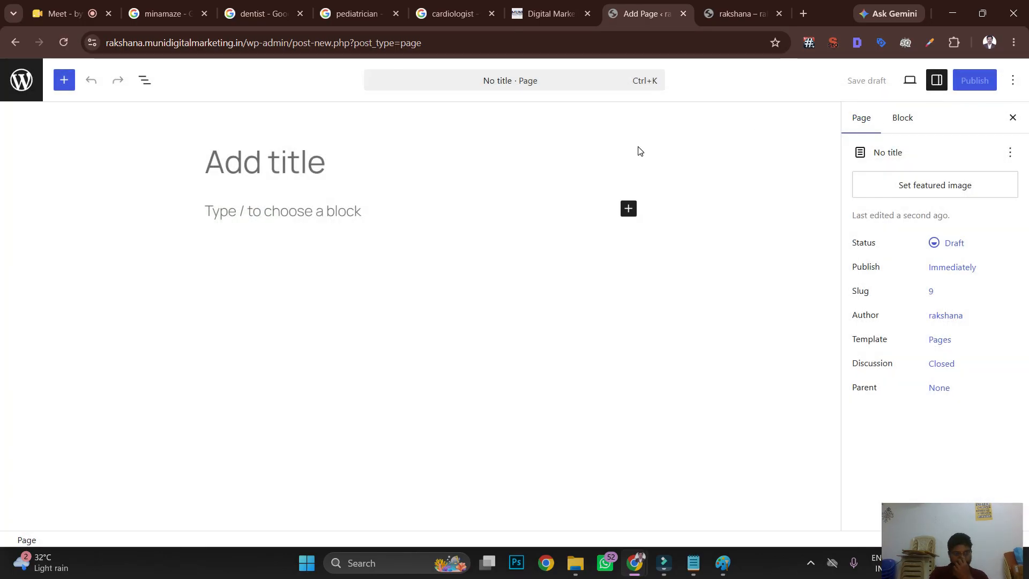
- Title the new page "Services" and publish it immediately with public visibility
{"action": "left_click", "coordinate": [319, 170]}
{"action": "type", "text": "Services"}
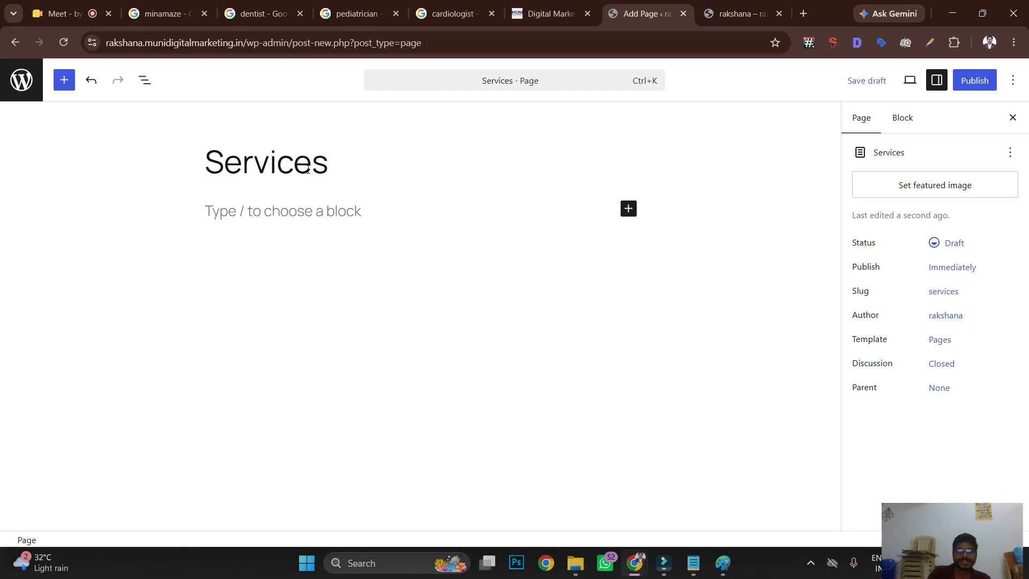
{"action": "left_click", "coordinate": [987, 87]}
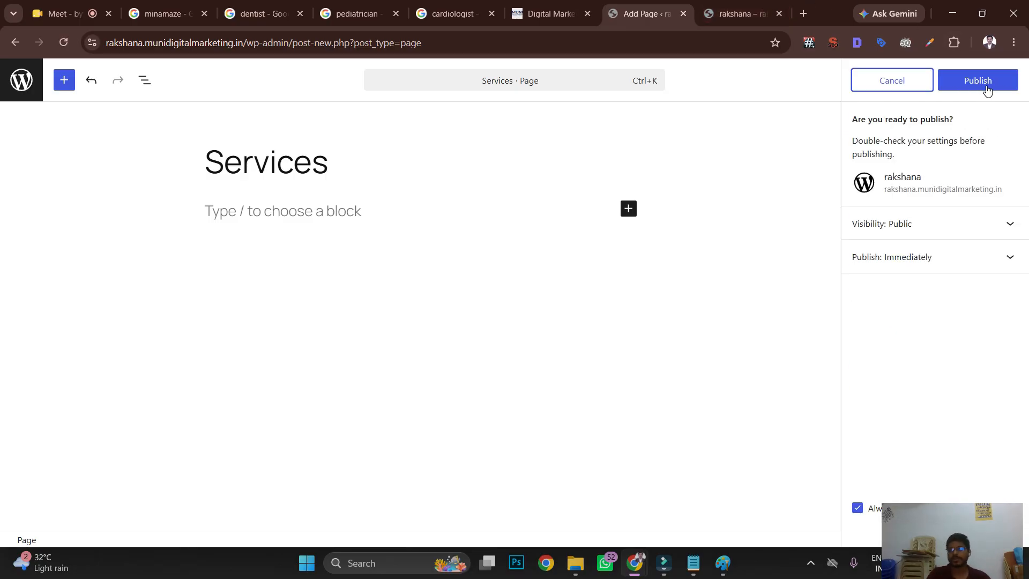
{"action": "left_click", "coordinate": [987, 86]}
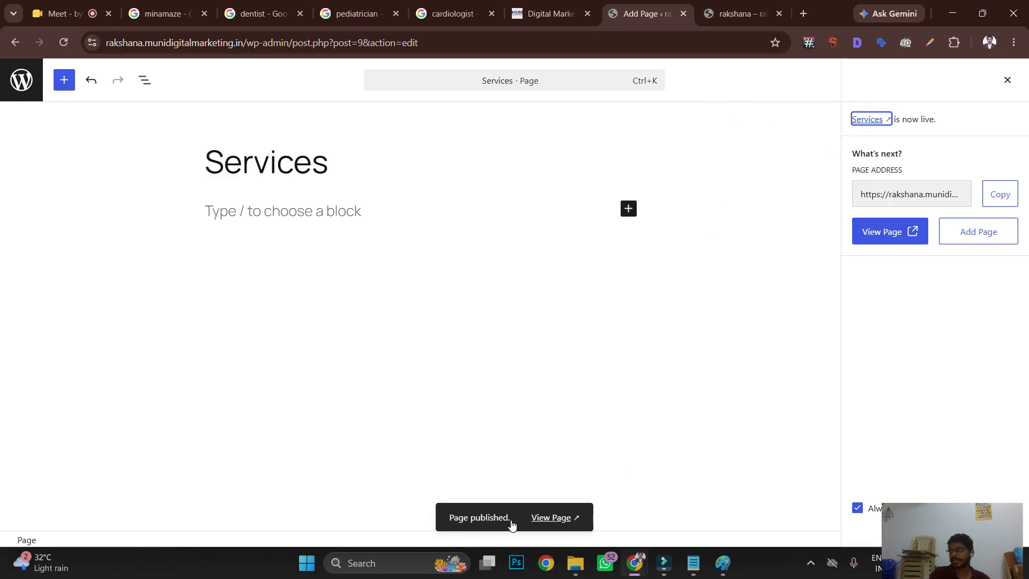
- Check the live site's header navigation, view the Services page there, and return to the page editor
{"action": "left_click", "coordinate": [719, 17]}
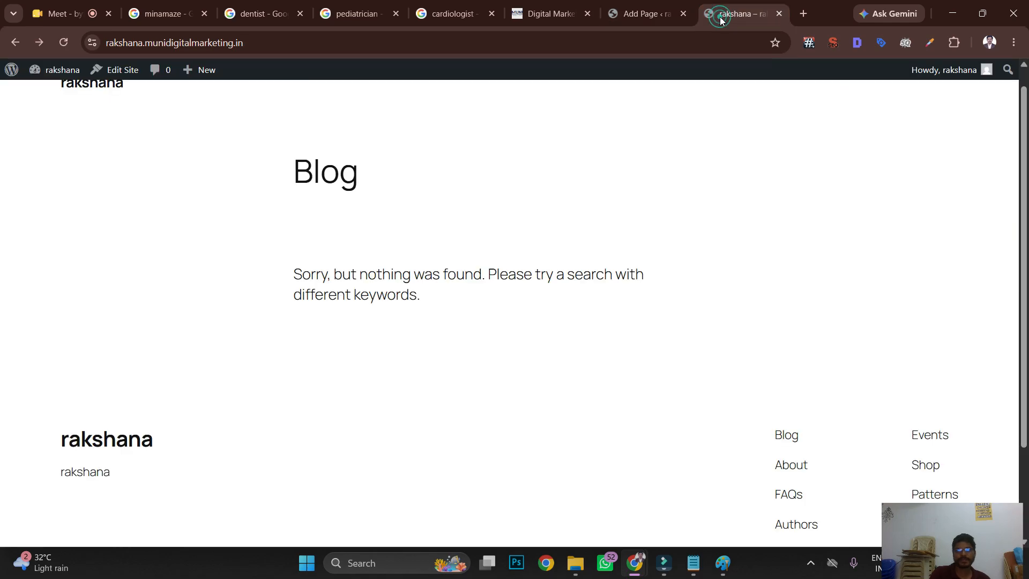
{"action": "scroll", "coordinate": [292, 193], "scroll_direction": "up", "scroll_amount": 1}
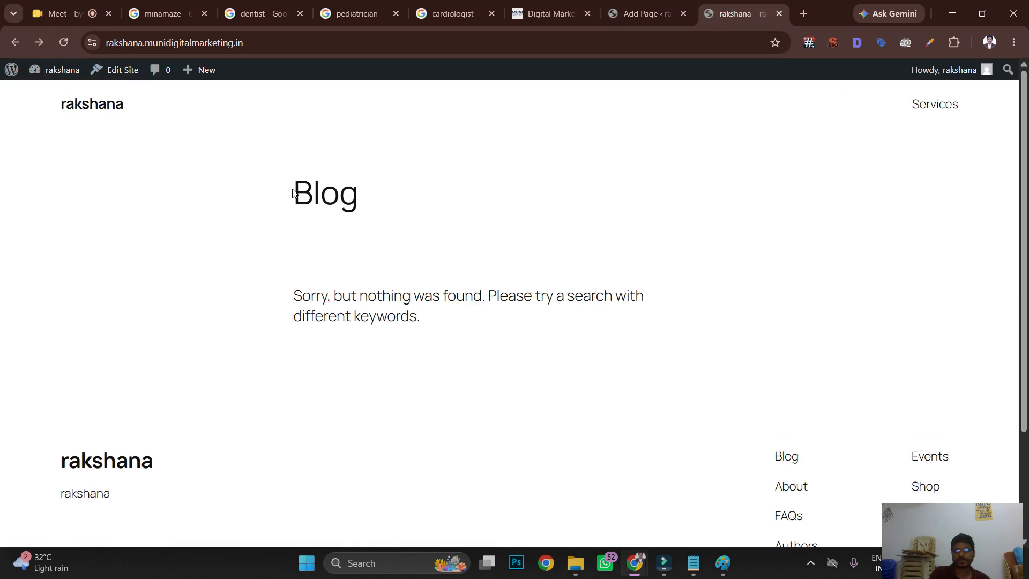
{"action": "left_click", "coordinate": [952, 109]}
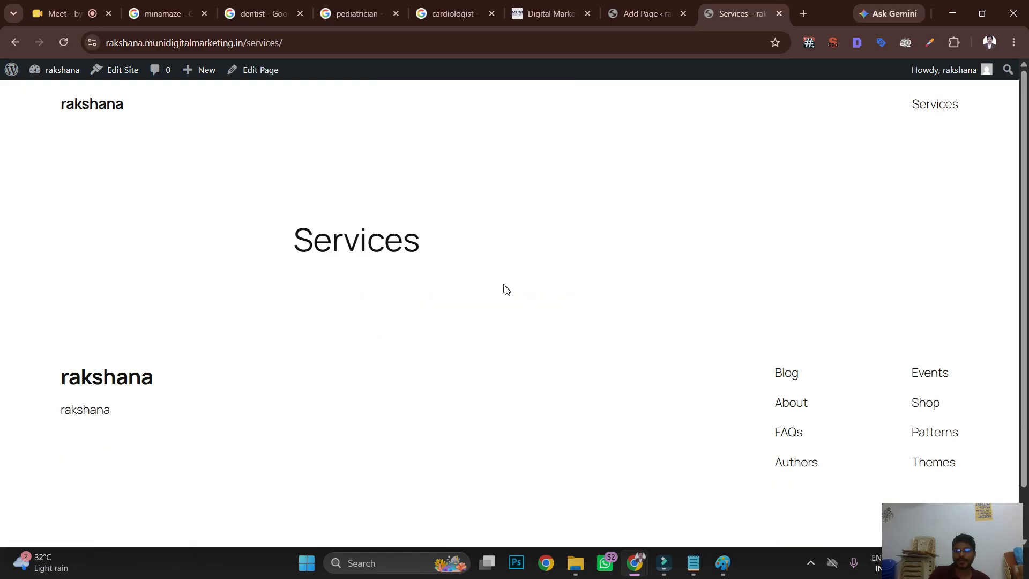
{"action": "left_click", "coordinate": [690, 5]}
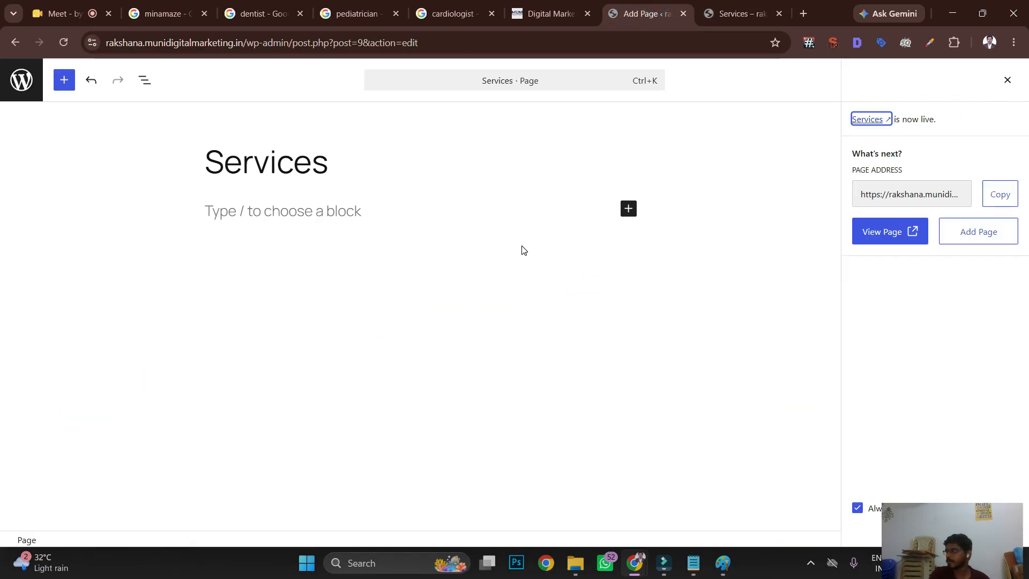
{"action": "left_click", "coordinate": [739, 6]}
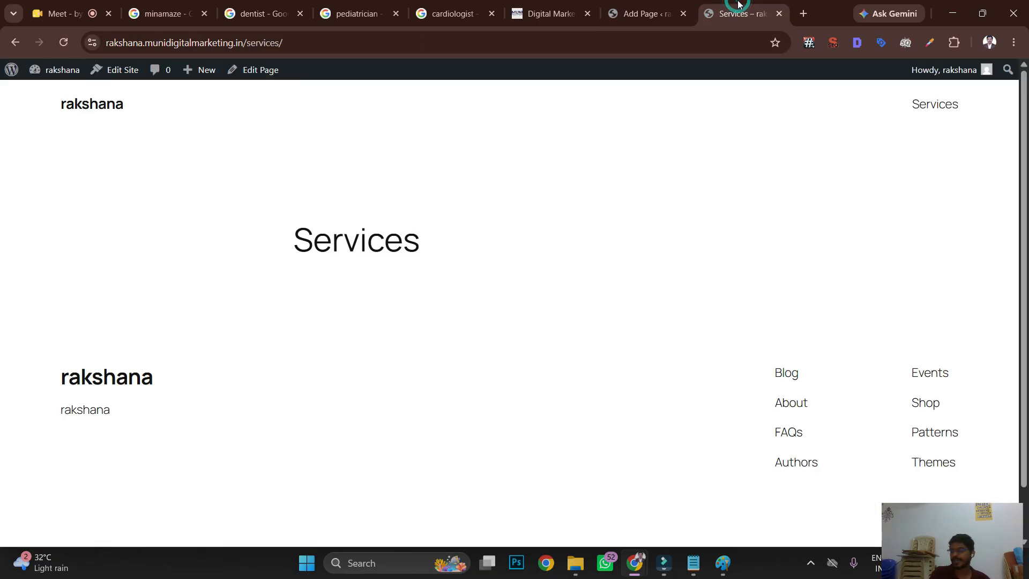
{"action": "left_click", "coordinate": [646, 7]}
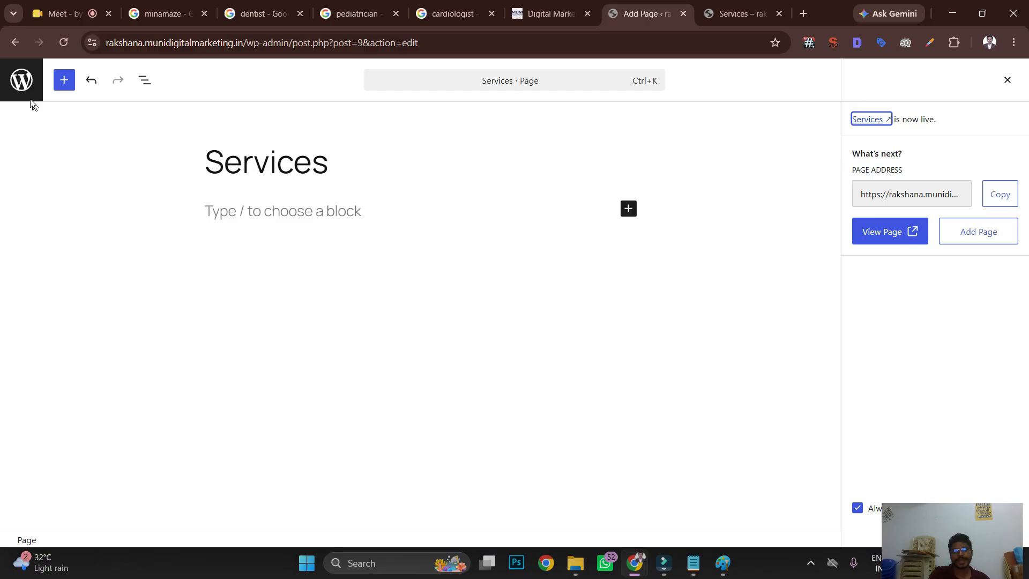
- Return to the list of pages and start another blank page without a starter pattern
{"action": "left_click", "coordinate": [22, 82]}
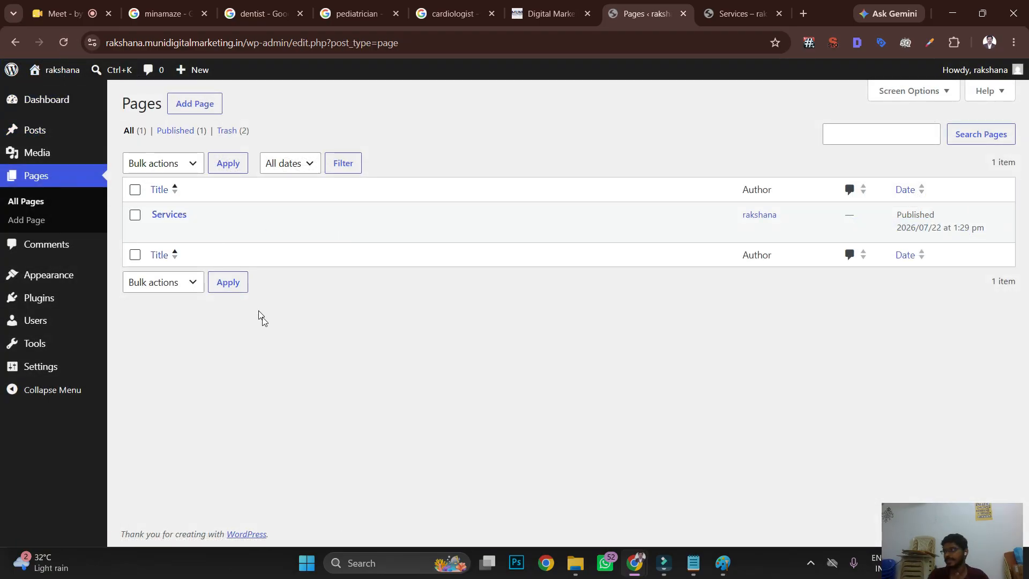
{"action": "left_click", "coordinate": [202, 103]}
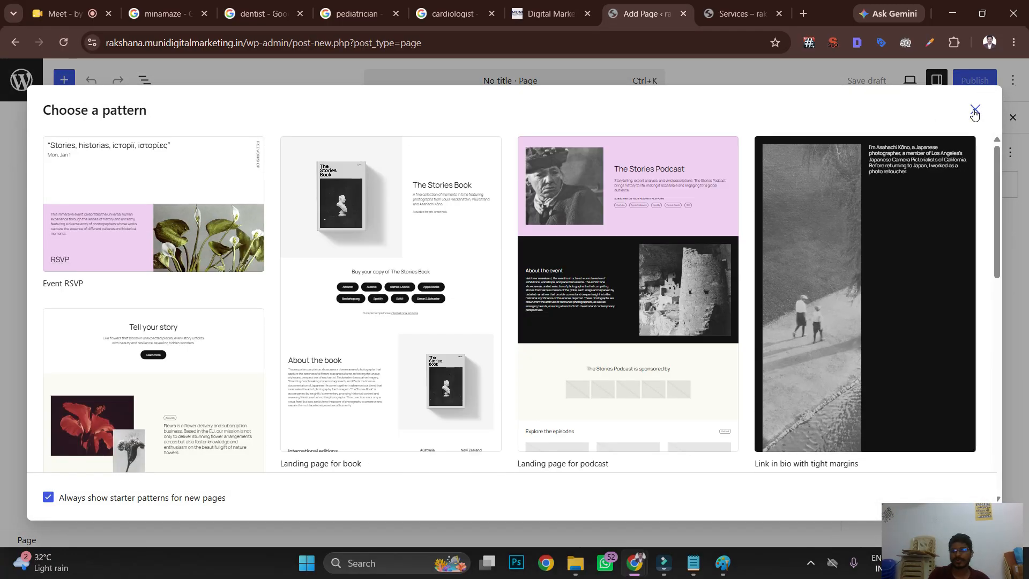
{"action": "left_click", "coordinate": [975, 109]}
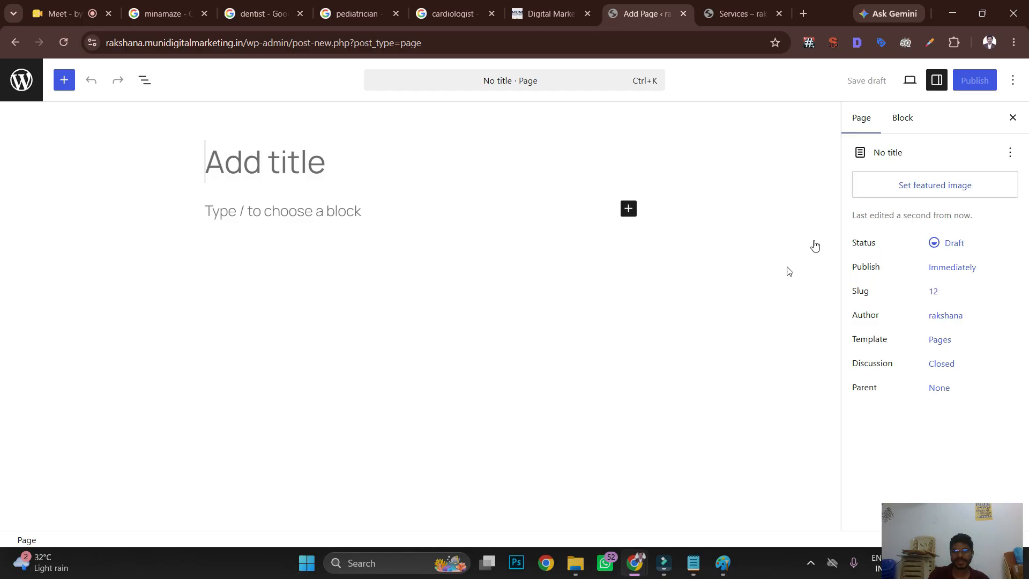
- Copy "dentist" from the Pages item in Notepad and paste it as the new page's title in Chrome
{"action": "left_click", "coordinate": [693, 563]}
{"action": "double_click", "coordinate": [435, 135]}
{"action": "key", "text": "ctrl+c"}
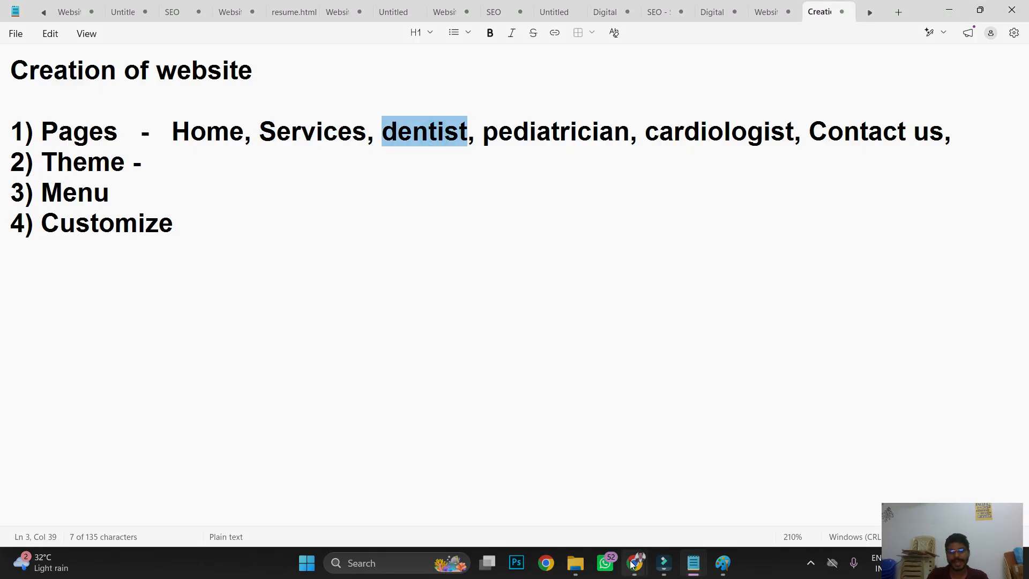
{"action": "mouse_move", "coordinate": [635, 562]}
{"action": "left_click", "coordinate": [597, 501]}
{"action": "key", "text": "ctrl+v"}
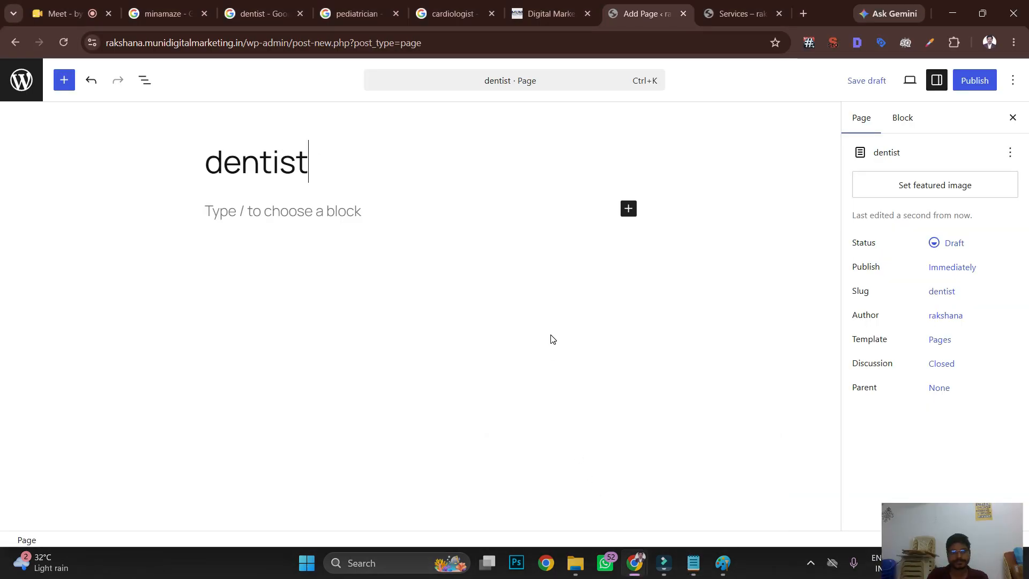
- Capitalize the page title to "Dentist" and publish the page
{"action": "left_click", "coordinate": [220, 169]}
{"action": "key", "text": "BackSpace"}
{"action": "type", "text": "D"}
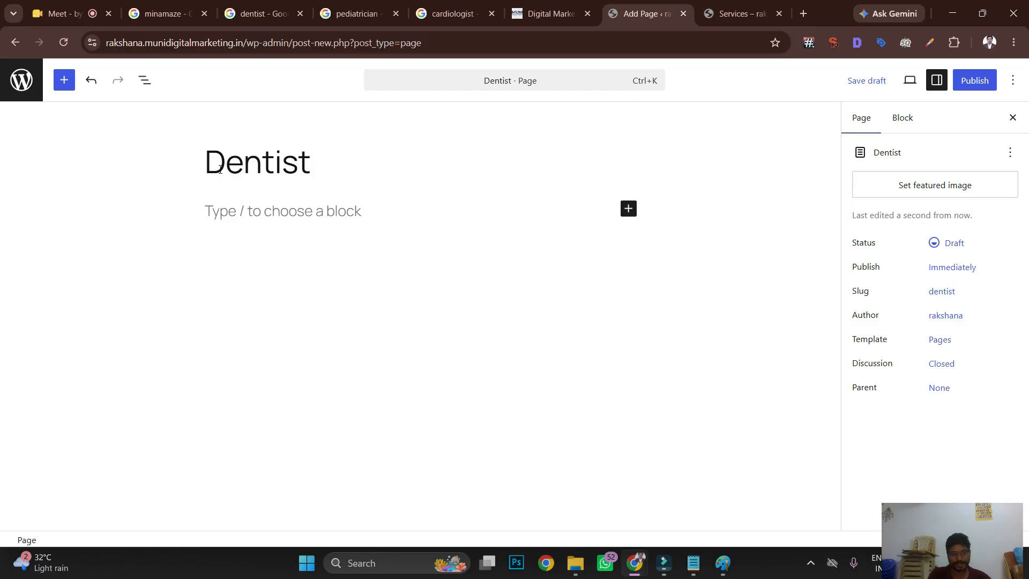
{"action": "left_click", "coordinate": [986, 81]}
{"action": "left_click", "coordinate": [989, 84]}
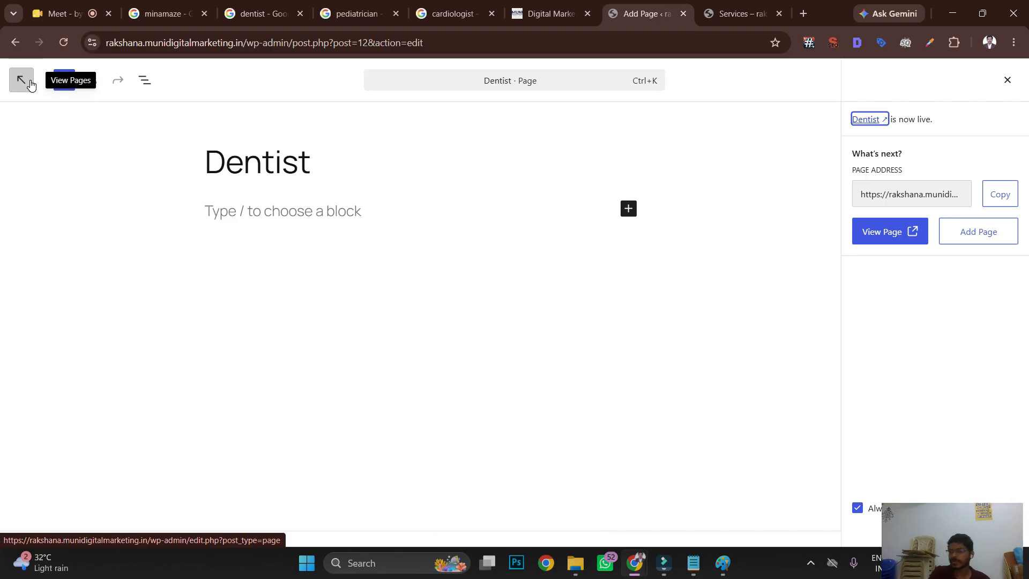
- Start another blank page without a pattern and paste "pediatrician" from the Notepad outline as its title
{"action": "left_click", "coordinate": [986, 239]}
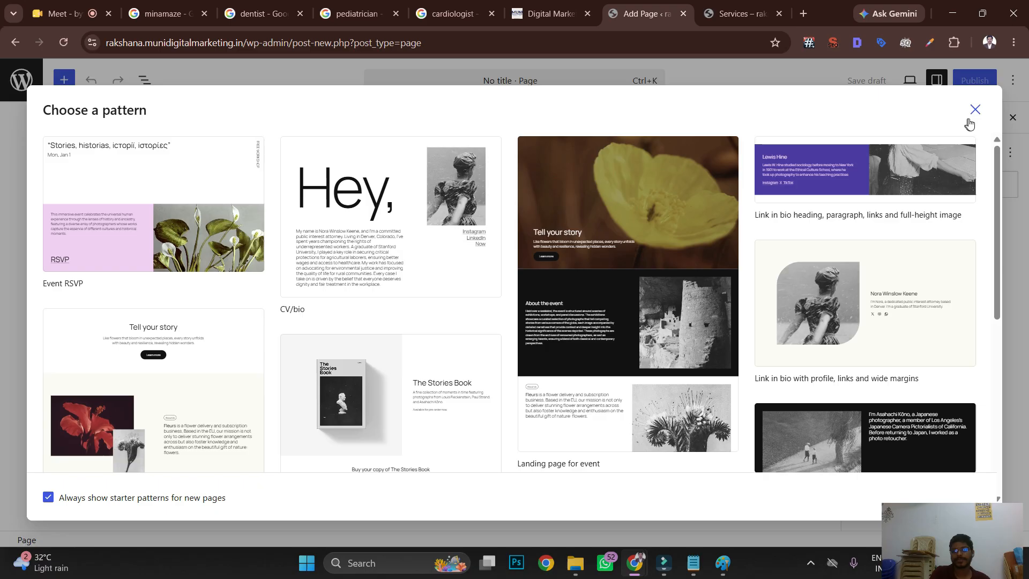
{"action": "left_click", "coordinate": [973, 115]}
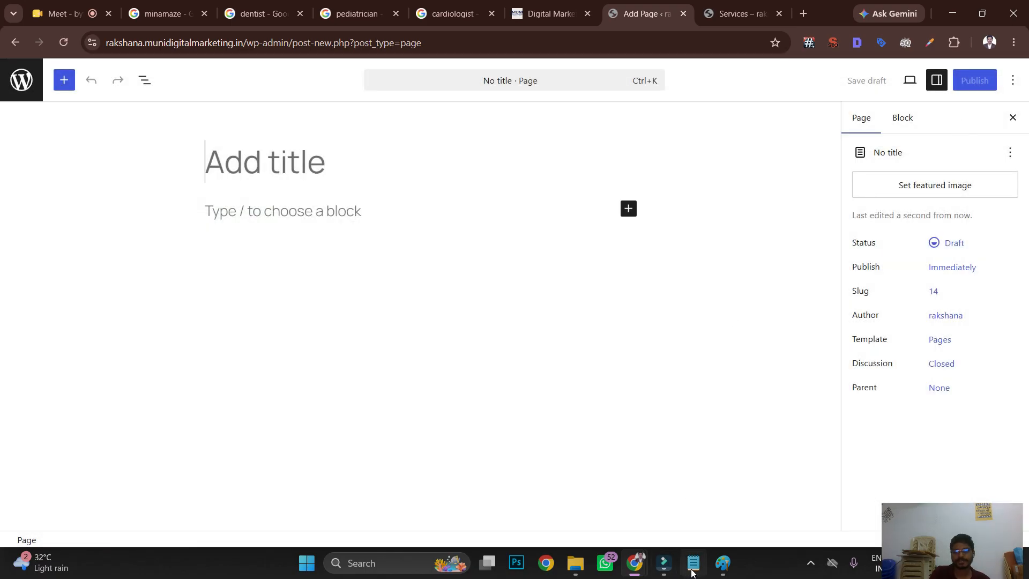
{"action": "left_click", "coordinate": [693, 562]}
{"action": "double_click", "coordinate": [593, 129]}
{"action": "key", "text": "ctrl+c"}
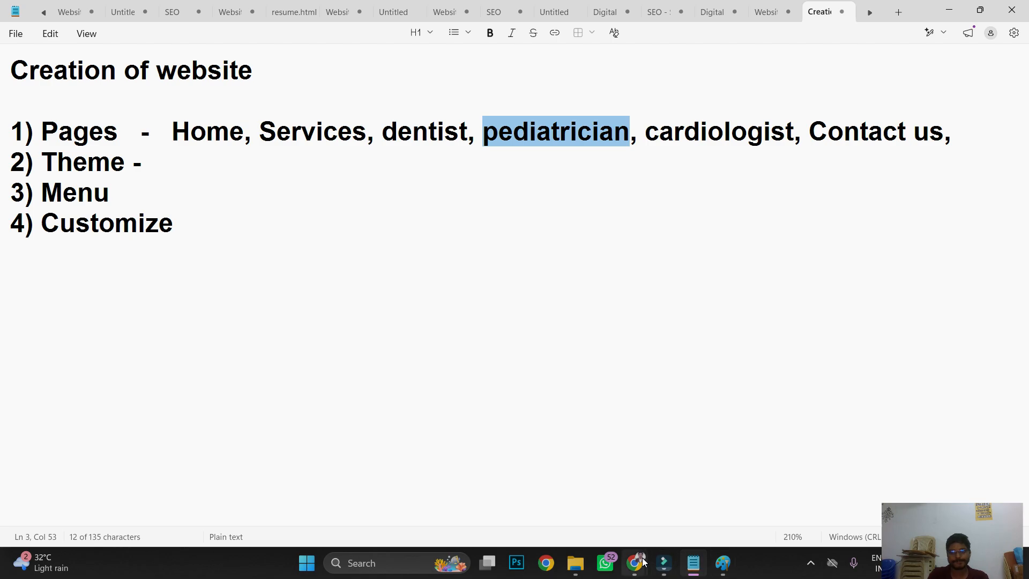
{"action": "mouse_move", "coordinate": [641, 562]}
{"action": "left_click", "coordinate": [603, 485]}
{"action": "key", "text": "ctrl+v"}
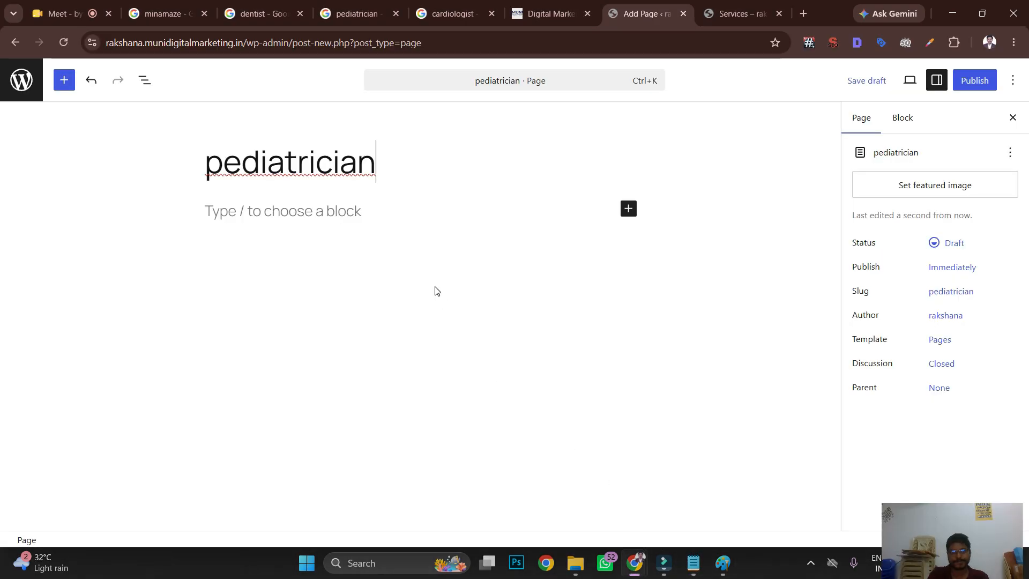
- Capitalize the page title to "Pediatrician" and publish the page
{"action": "key", "text": "BackSpace"}
{"action": "type", "text": "P"}
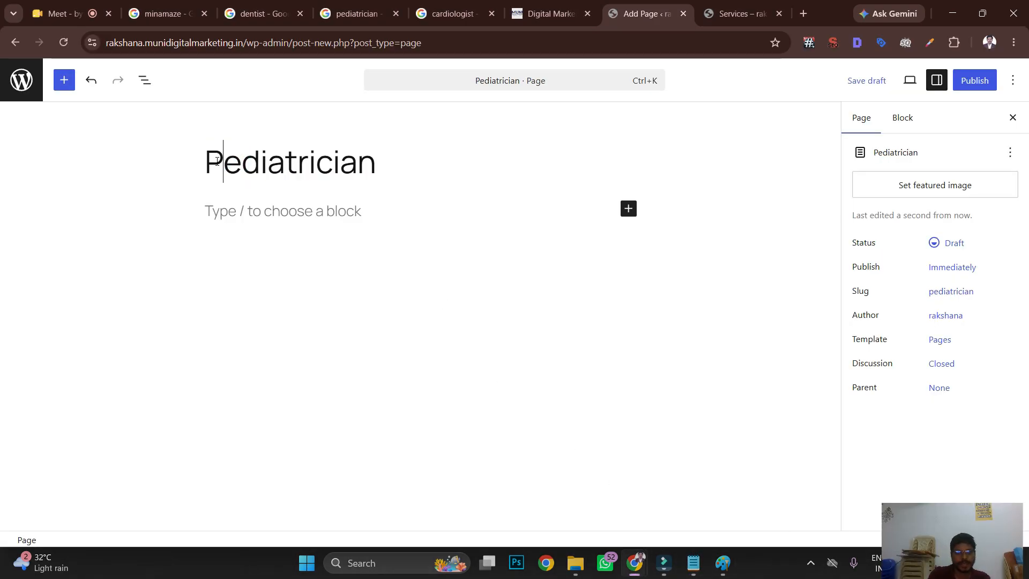
{"action": "left_click", "coordinate": [973, 81]}
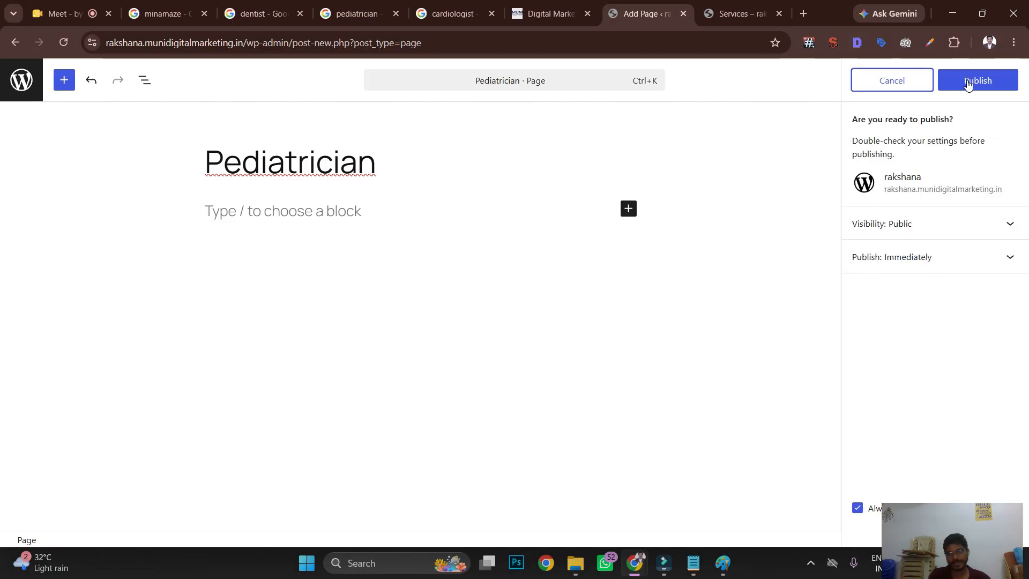
{"action": "left_click", "coordinate": [968, 81]}
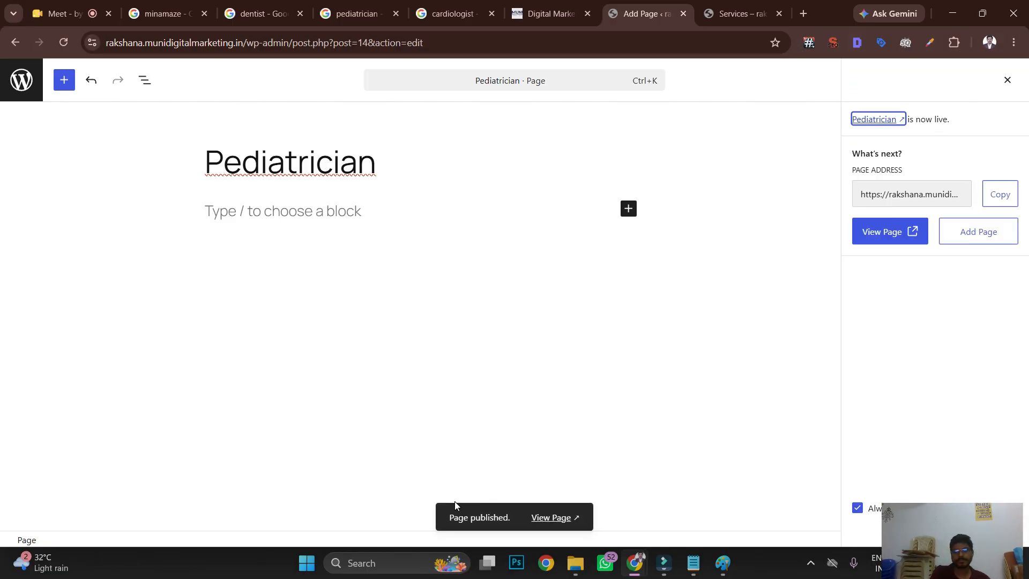
- Start another blank page without a pattern and paste "cardiologist" from the Notepad outline as its title in Chrome
{"action": "left_click", "coordinate": [971, 235]}
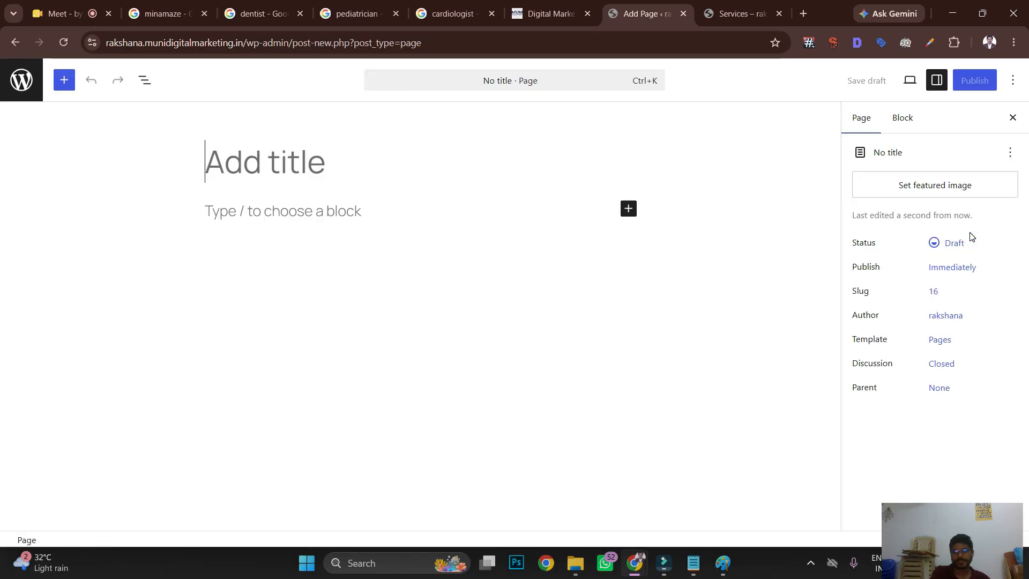
{"action": "left_click", "coordinate": [975, 110]}
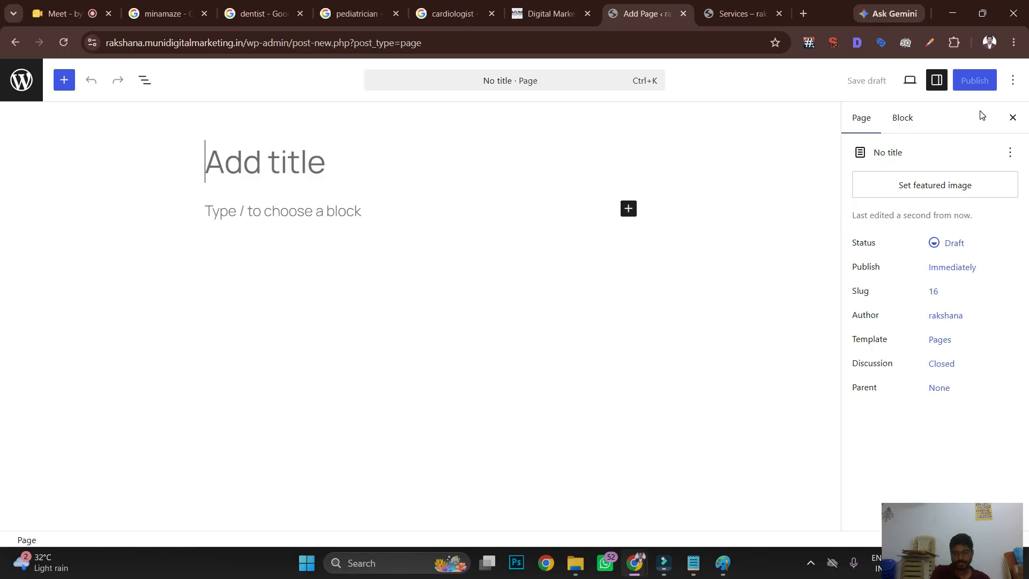
{"action": "left_click", "coordinate": [689, 564]}
{"action": "double_click", "coordinate": [714, 140]}
{"action": "key", "text": "ctrl+c"}
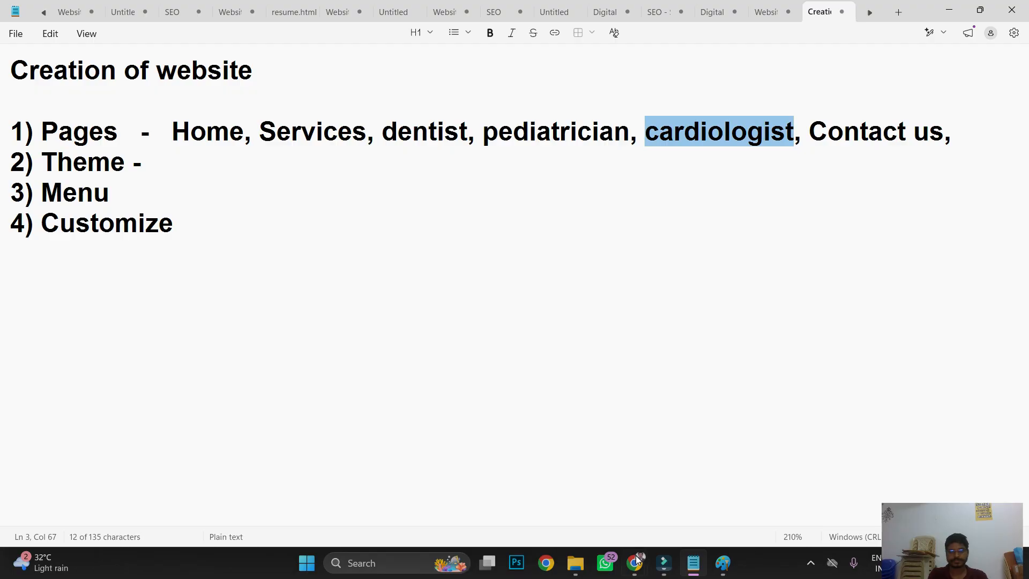
{"action": "mouse_move", "coordinate": [638, 560]}
{"action": "left_click", "coordinate": [616, 506]}
{"action": "key", "text": "ctrl+v"}
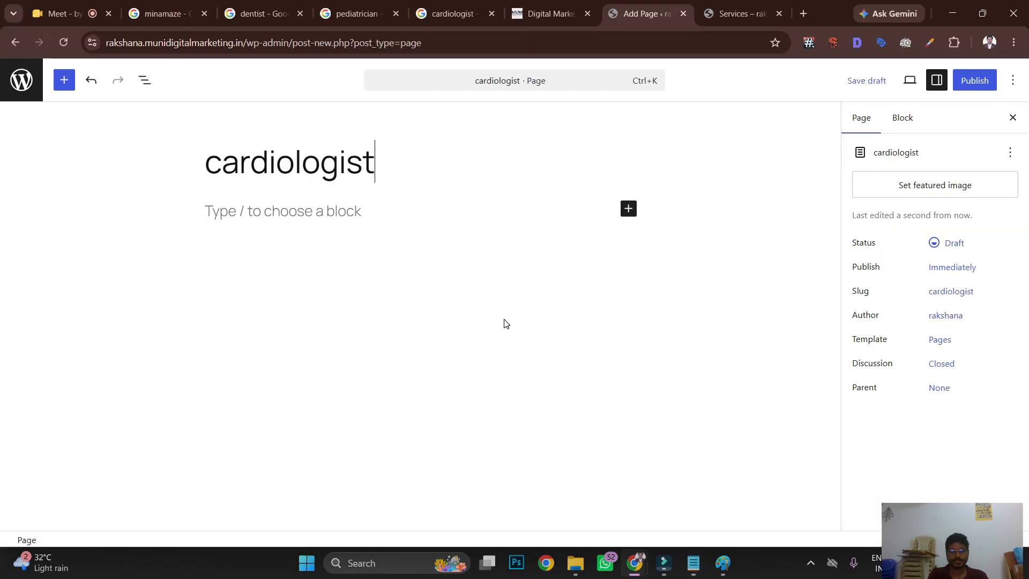
- Capitalize the page title to "Cardiologist" and publish the page
{"action": "key", "text": "BackSpace"}
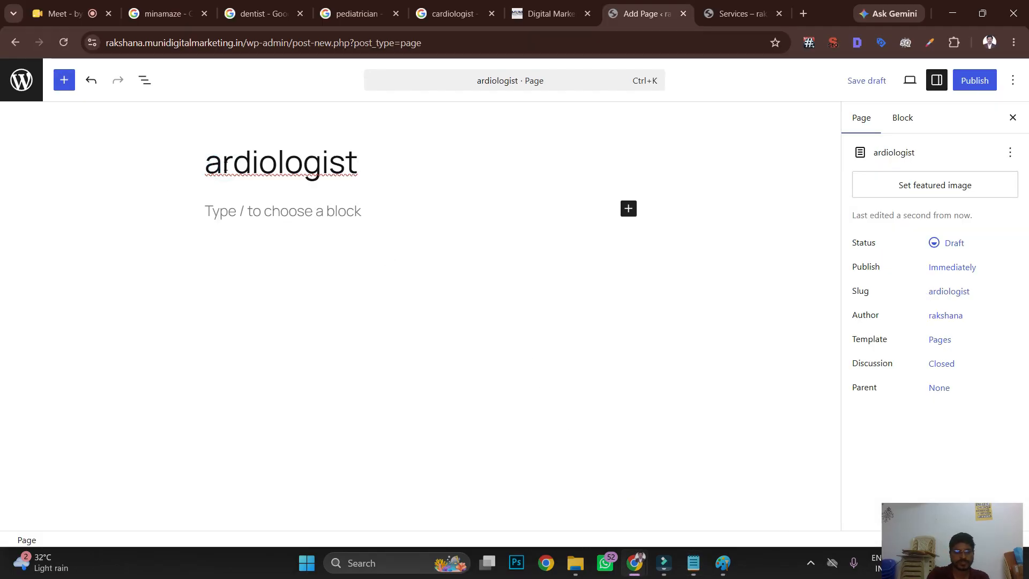
{"action": "type", "text": "C"}
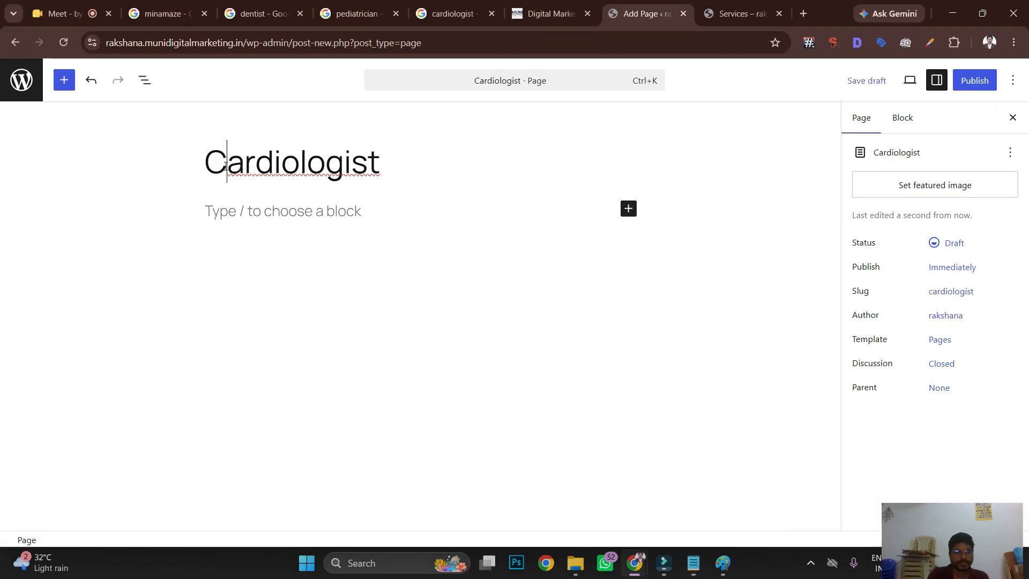
{"action": "left_click", "coordinate": [965, 79]}
{"action": "left_click", "coordinate": [965, 82]}
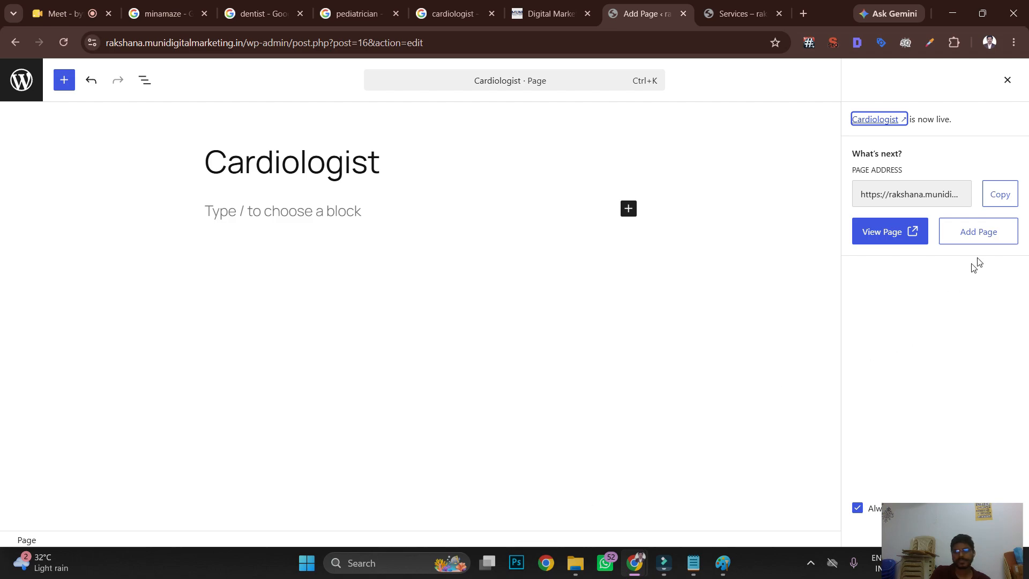
- Create and publish another page without a pattern, titled "Contact us" with the text copied from the Notepad outline
{"action": "left_click", "coordinate": [995, 234]}
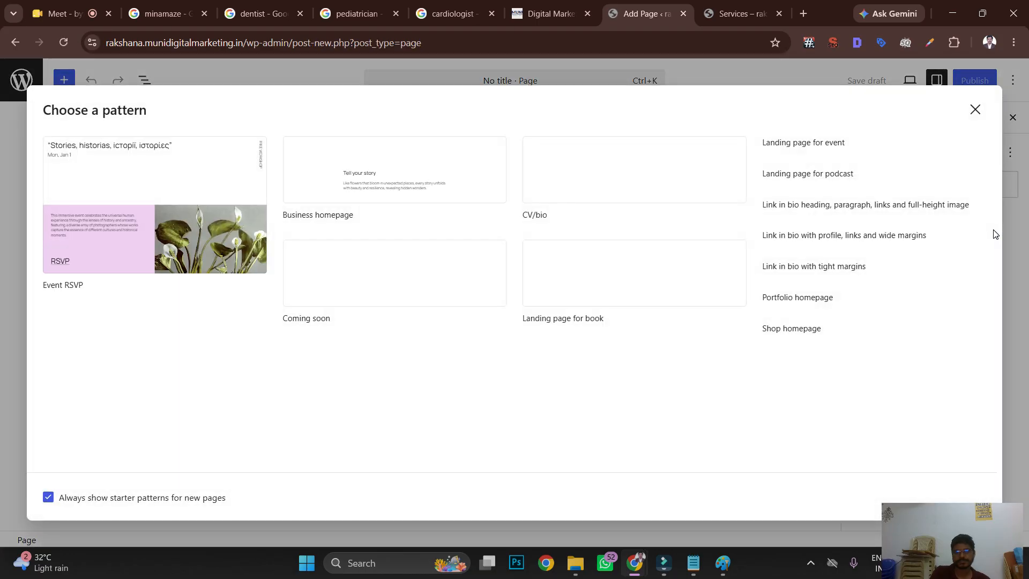
{"action": "left_click", "coordinate": [976, 110]}
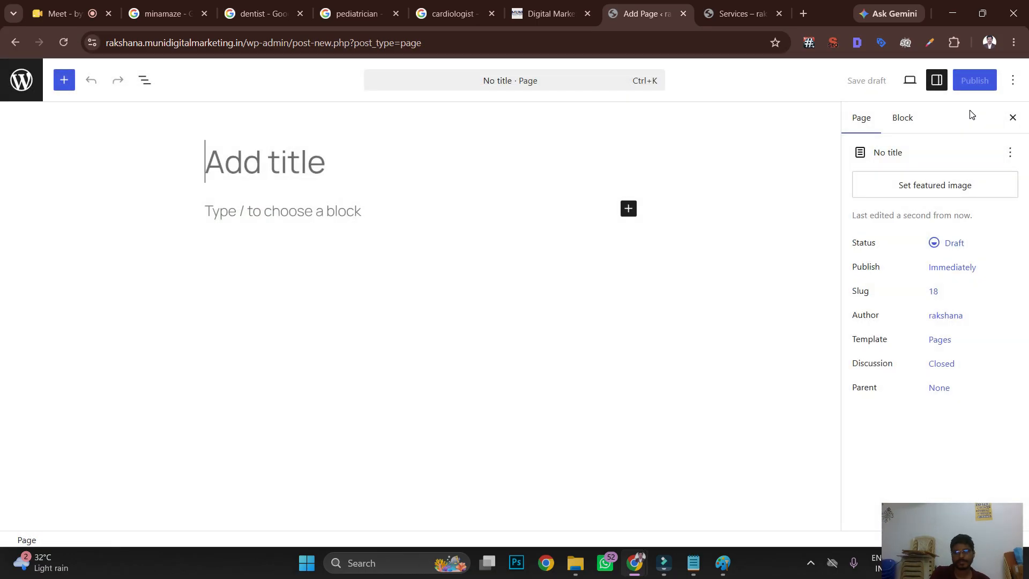
{"action": "left_click", "coordinate": [692, 569]}
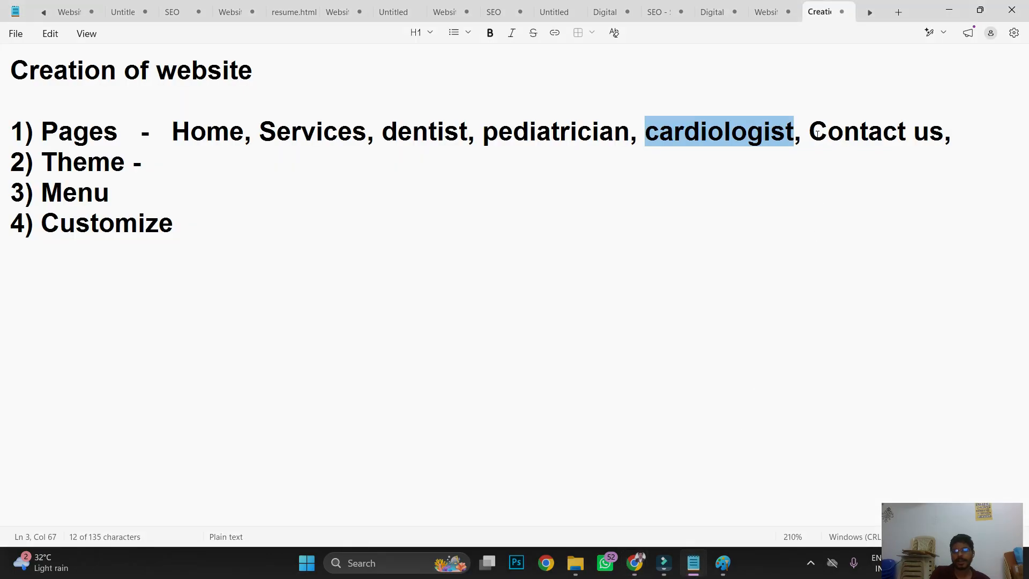
{"action": "left_click_drag", "start_coordinate": [817, 134], "coordinate": [939, 139]}
{"action": "key", "text": "ctrl+c"}
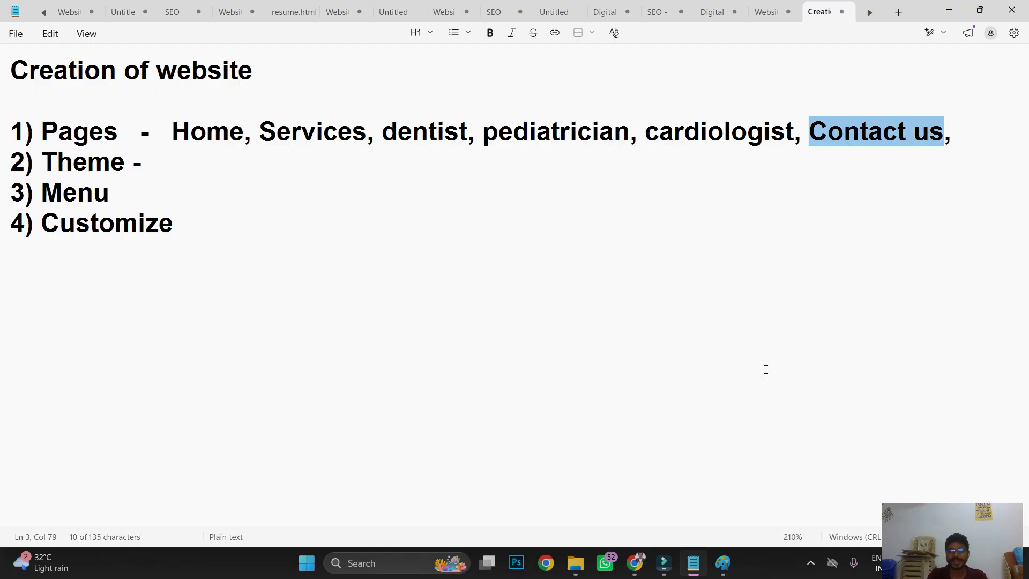
{"action": "mouse_move", "coordinate": [635, 563]}
{"action": "left_click", "coordinate": [616, 504]}
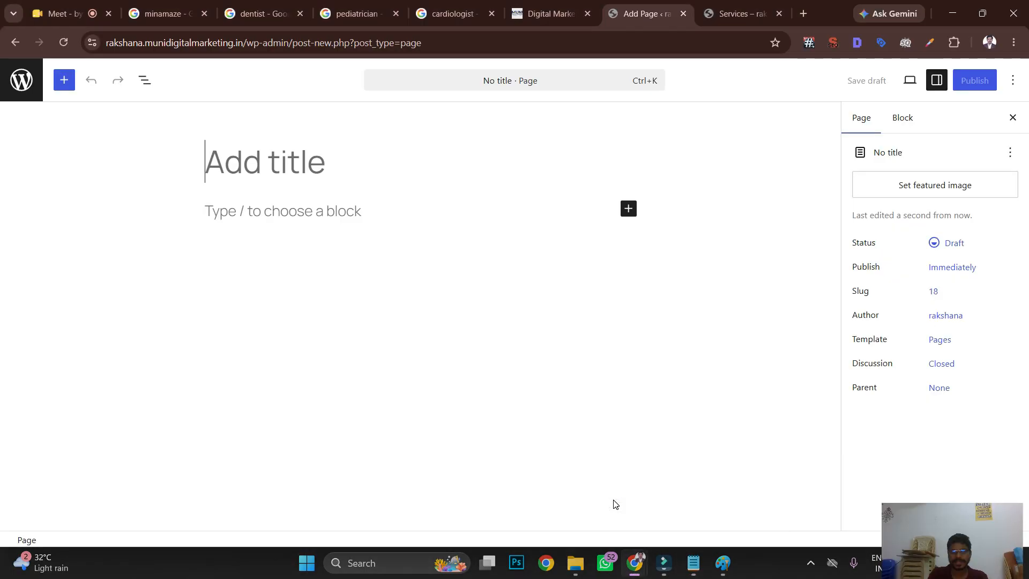
{"action": "key", "text": "ctrl+v"}
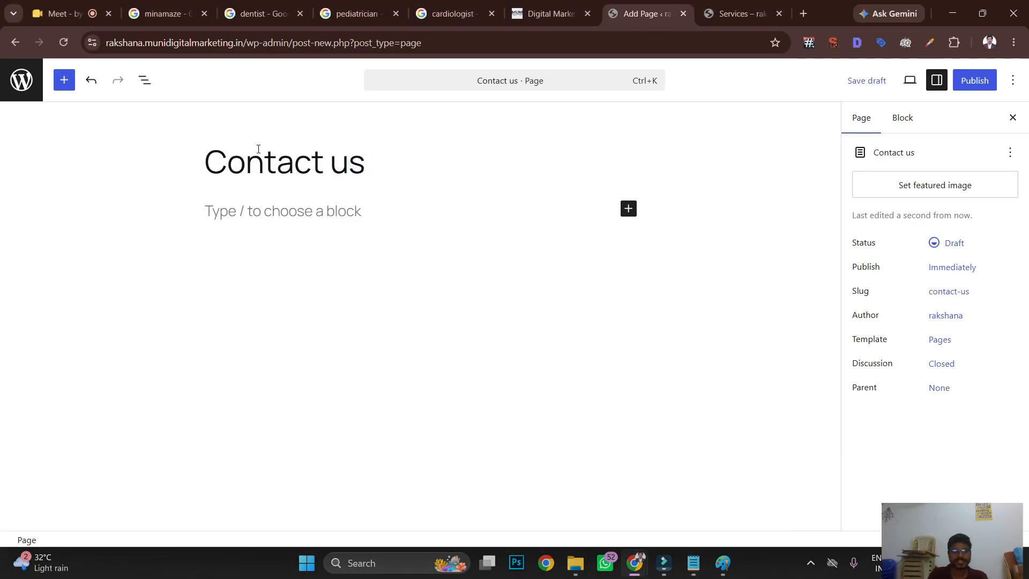
{"action": "left_click", "coordinate": [961, 82]}
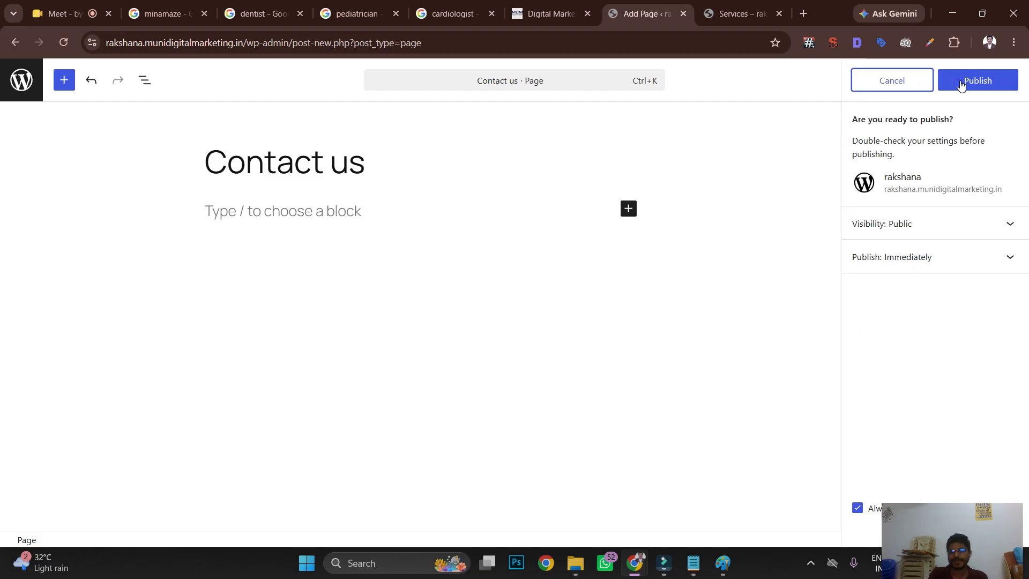
{"action": "left_click", "coordinate": [961, 84]}
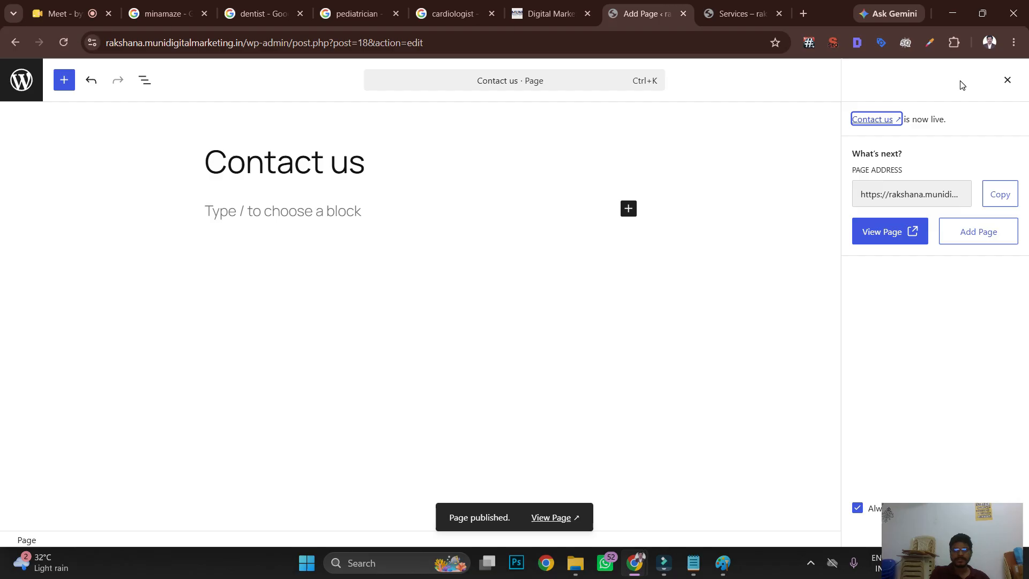
- Reload the live Services page to check its header navigation, and return to the WordPress list of pages
{"action": "left_click", "coordinate": [753, 7]}
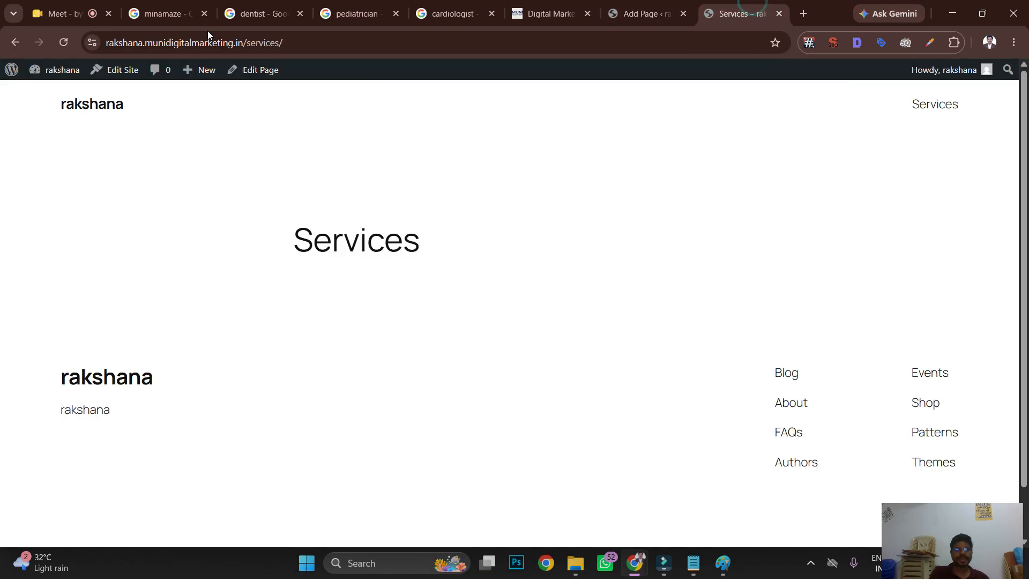
{"action": "left_click", "coordinate": [64, 42]}
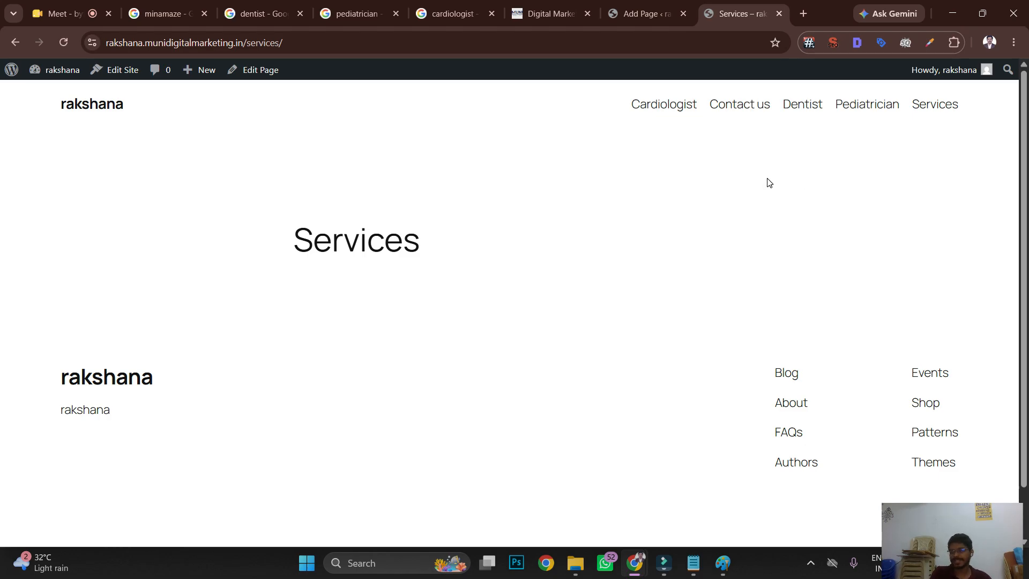
{"action": "left_click", "coordinate": [646, 15]}
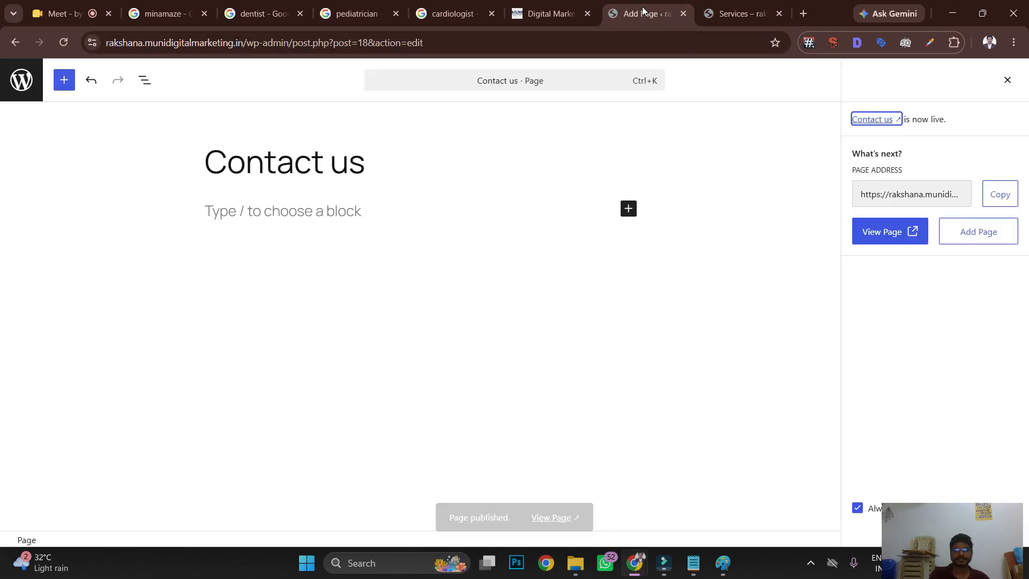
{"action": "left_click", "coordinate": [22, 87]}
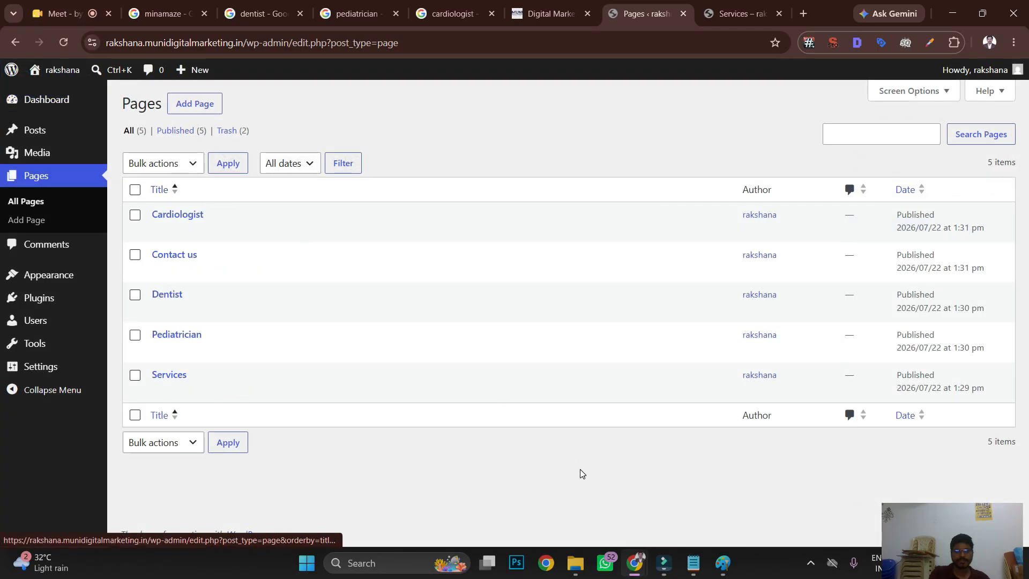
- Switch to Notepad, review the Pages item of the outline and place the cursor at the end of the Theme line
{"action": "left_click", "coordinate": [693, 563]}
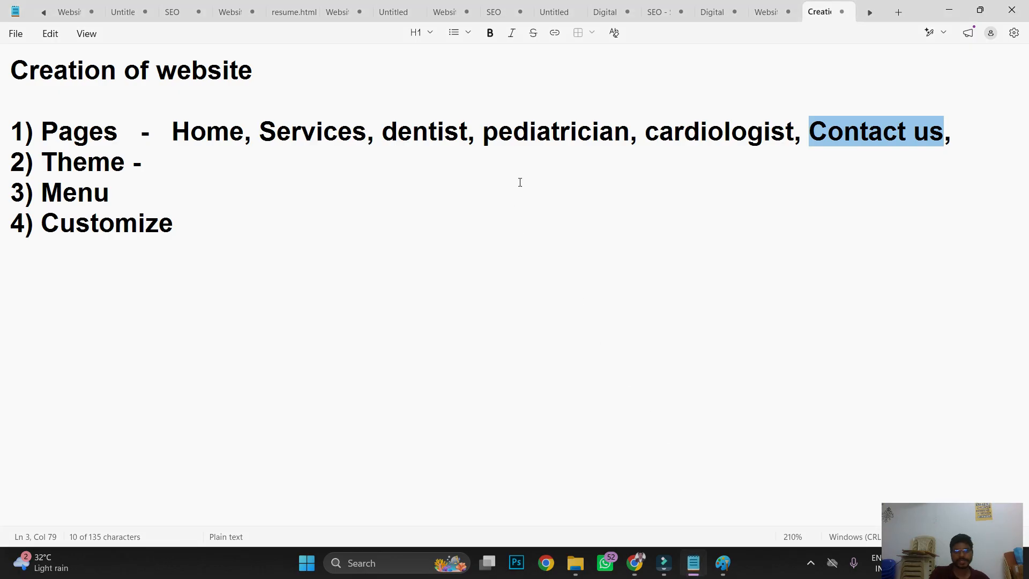
{"action": "left_click", "coordinate": [550, 132]}
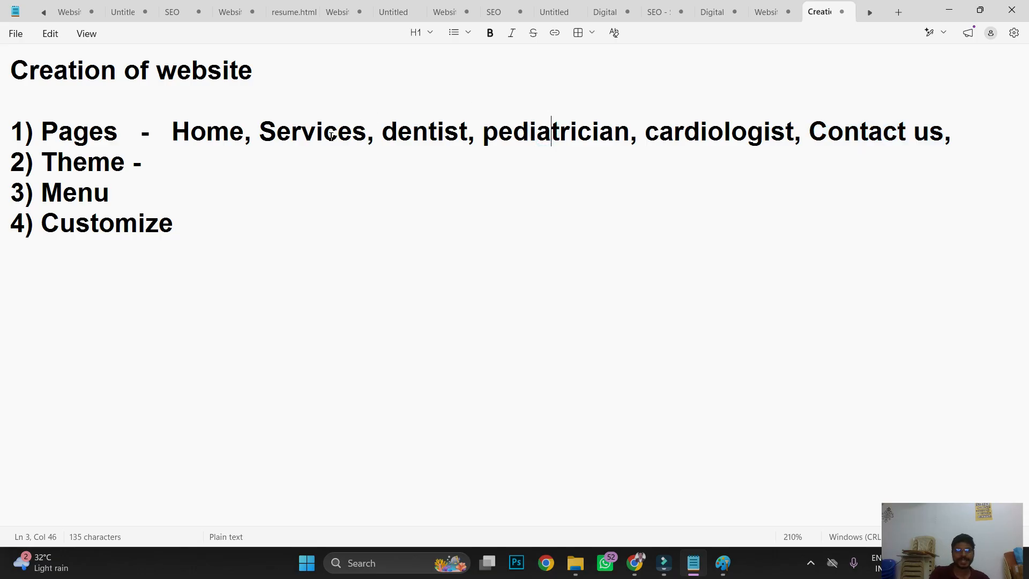
{"action": "left_click", "coordinate": [304, 173]}
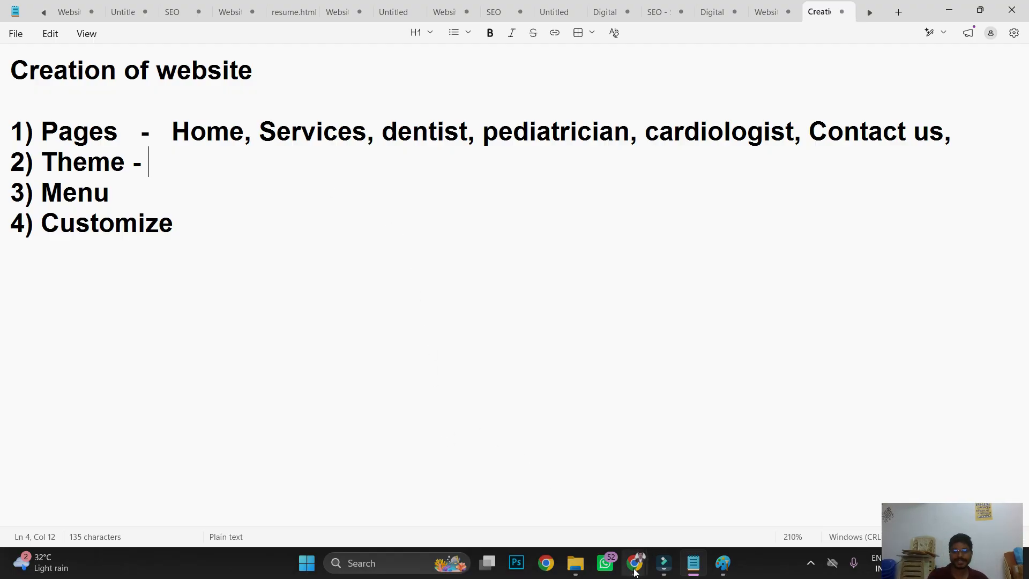
- Switch to Chrome and examine the layout and design of the Muni Digital Marketing home page from header to footer and back
{"action": "mouse_move", "coordinate": [634, 563]}
{"action": "left_click", "coordinate": [557, 509]}
{"action": "left_click", "coordinate": [550, 14]}
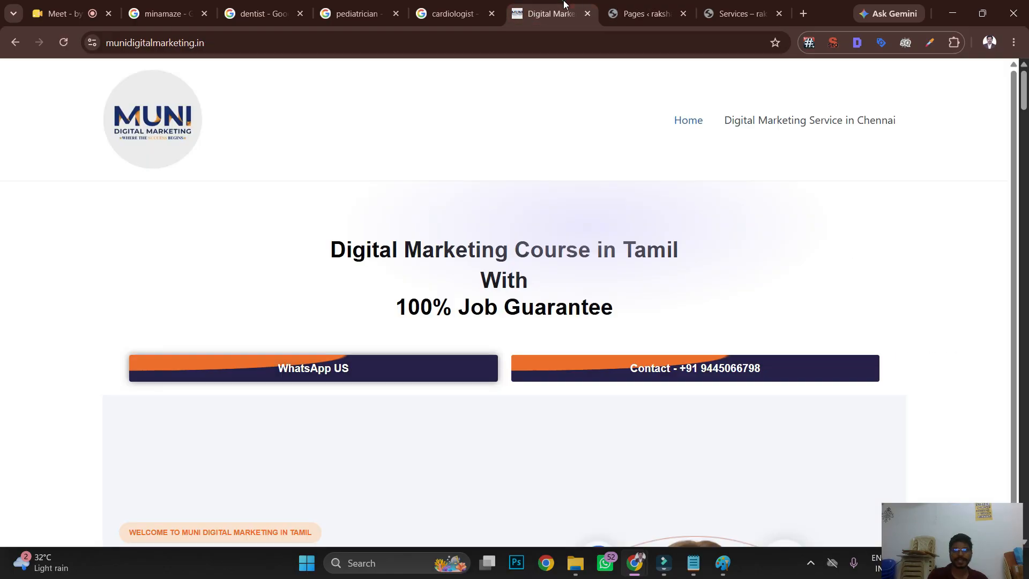
{"action": "scroll", "coordinate": [540, 243], "scroll_direction": "down", "scroll_amount": 10}
{"action": "scroll", "coordinate": [540, 248], "scroll_direction": "down", "scroll_amount": 20}
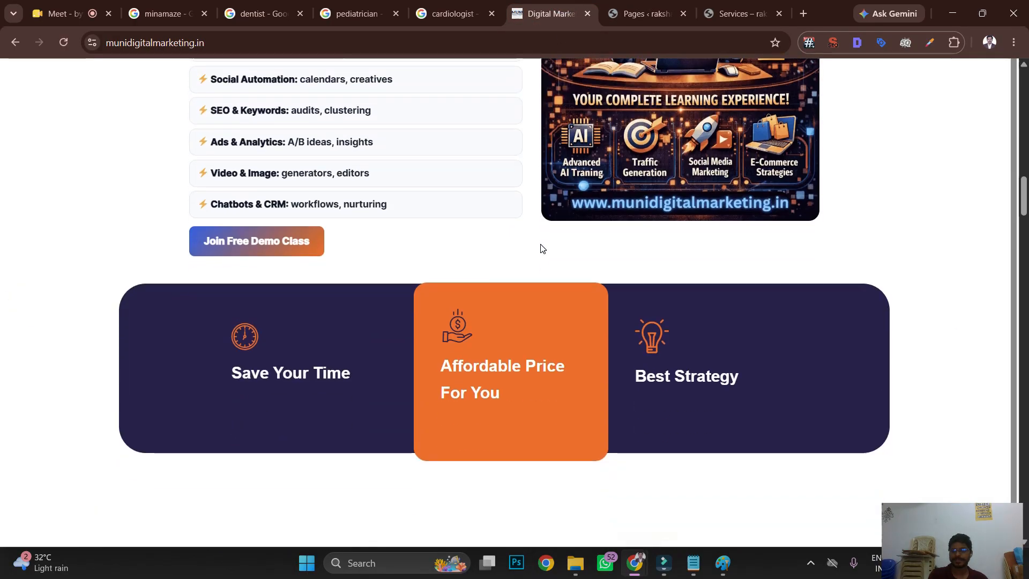
{"action": "scroll", "coordinate": [540, 244], "scroll_direction": "down", "scroll_amount": 20}
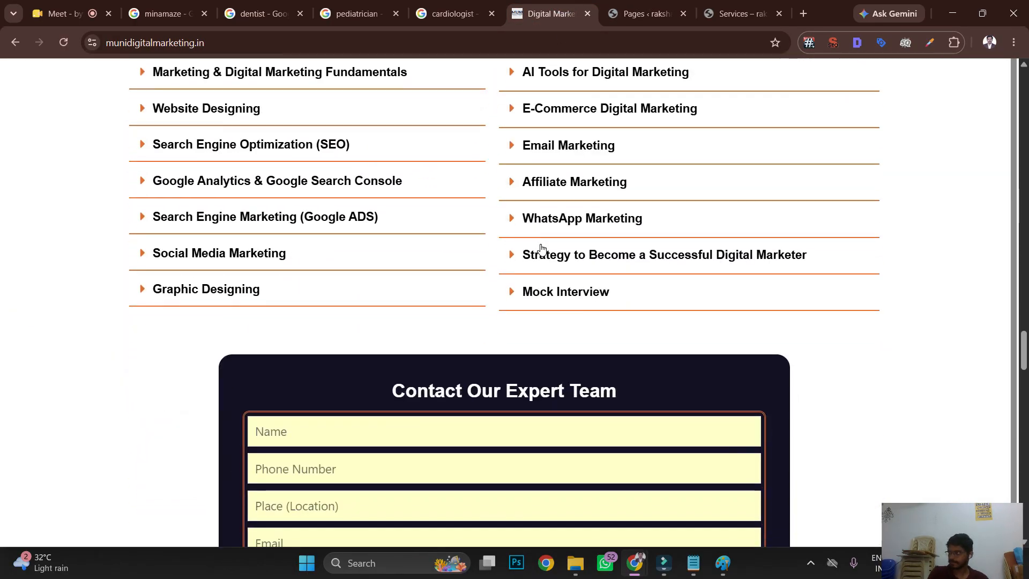
{"action": "scroll", "coordinate": [540, 244], "scroll_direction": "down", "scroll_amount": 10}
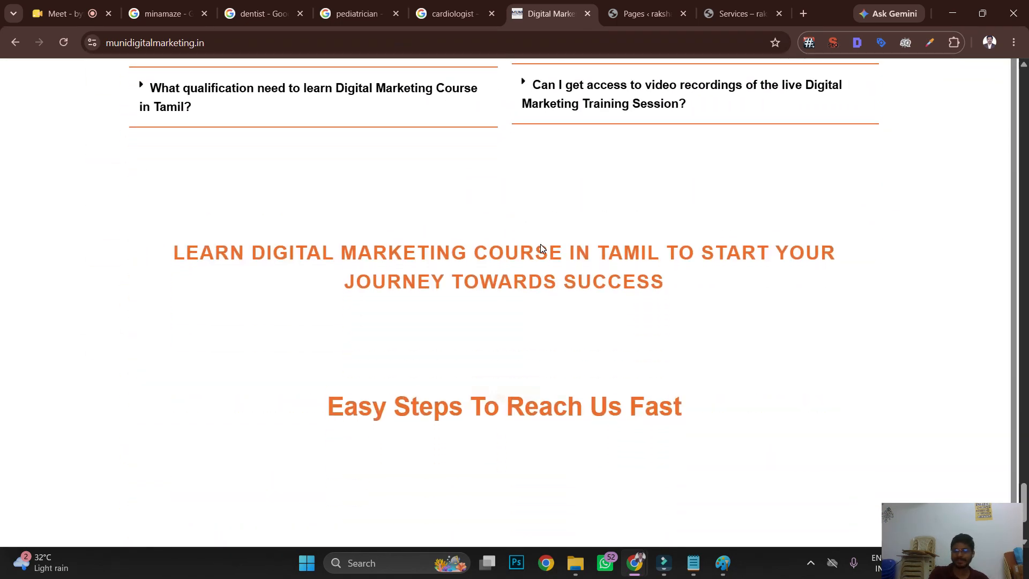
{"action": "scroll", "coordinate": [541, 245], "scroll_direction": "up", "scroll_amount": 6}
{"action": "scroll", "coordinate": [541, 246], "scroll_direction": "up", "scroll_amount": 15}
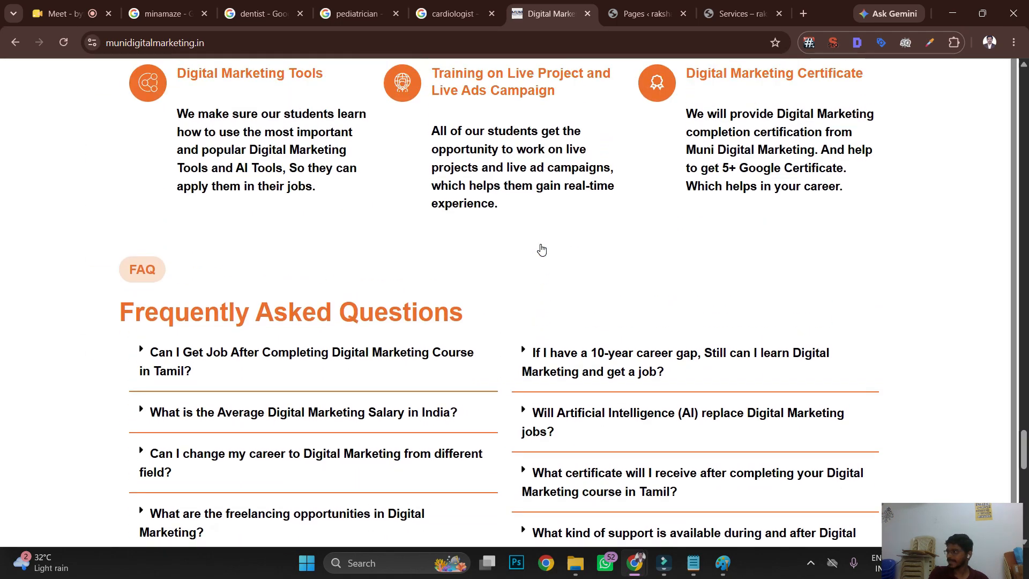
{"action": "scroll", "coordinate": [540, 249], "scroll_direction": "up", "scroll_amount": 15}
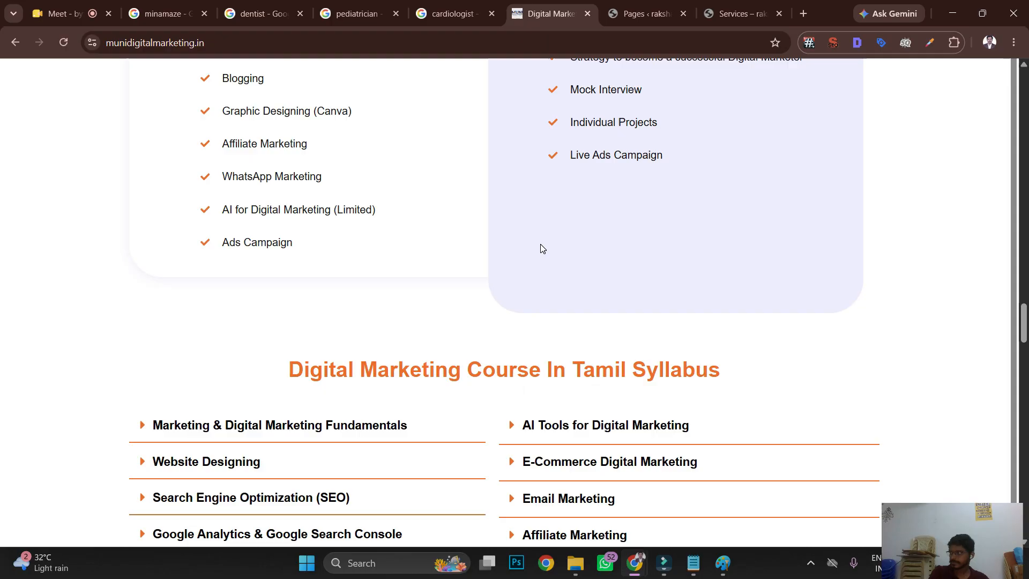
{"action": "scroll", "coordinate": [540, 248], "scroll_direction": "up", "scroll_amount": 15}
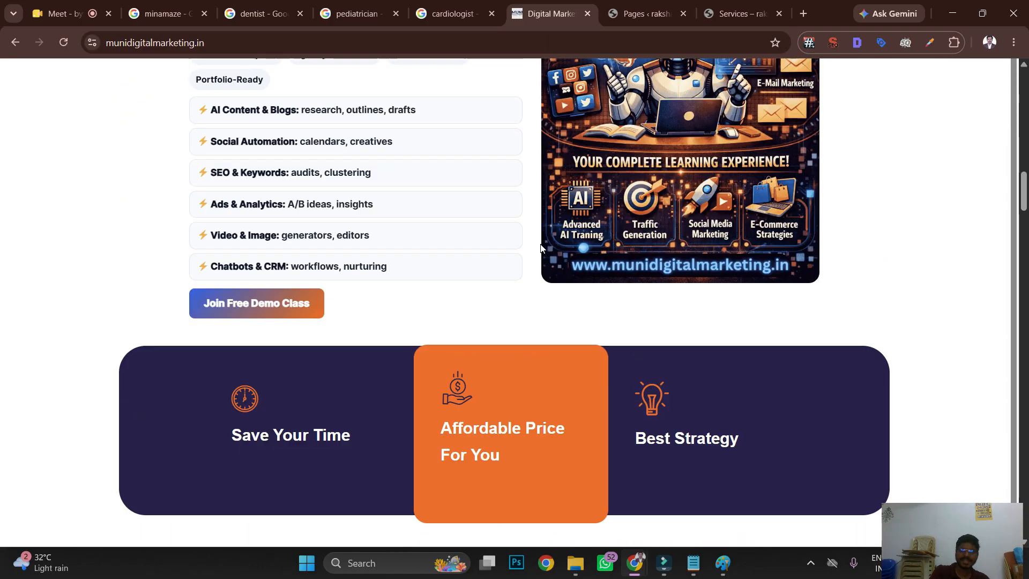
{"action": "scroll", "coordinate": [541, 248], "scroll_direction": "up", "scroll_amount": 3}
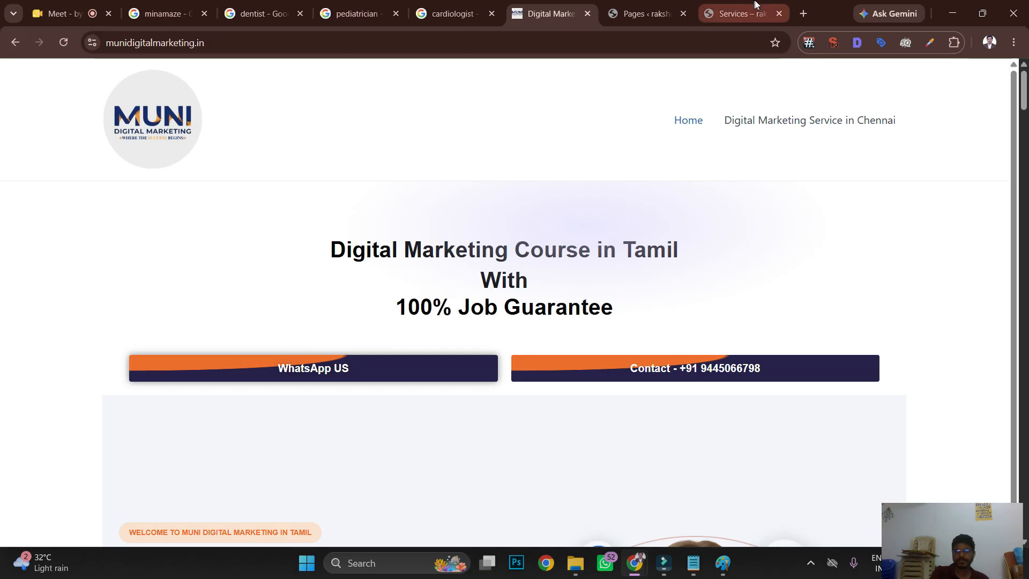
- Search Google for "real estate in chennai" in a new tab, and examine the MagicBricks property page's layout
{"action": "left_click", "coordinate": [801, 15]}
{"action": "left_click", "coordinate": [520, 265]}
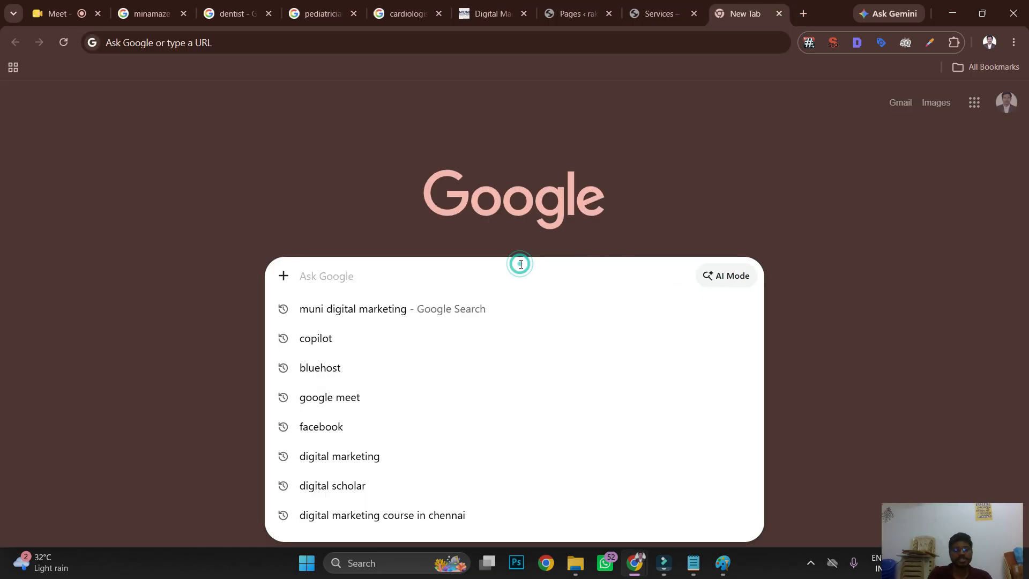
{"action": "type", "text": "re"}
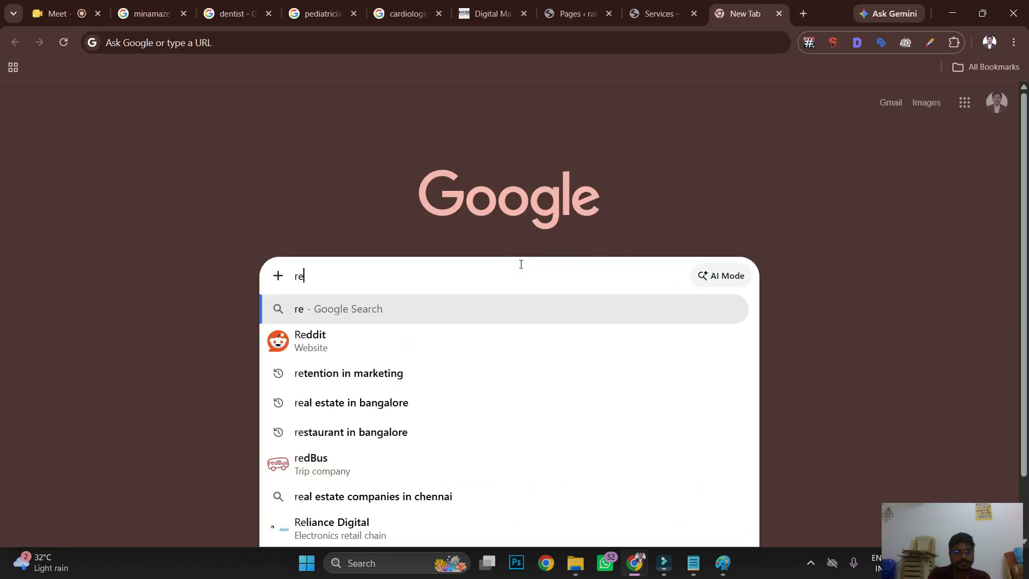
{"action": "type", "text": "al"}
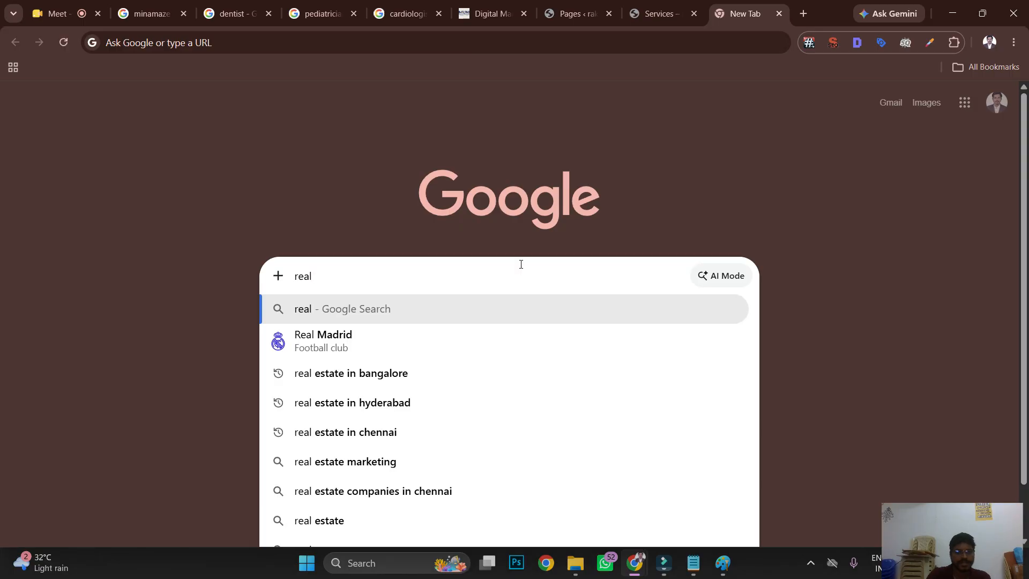
{"action": "left_click", "coordinate": [423, 419]}
{"action": "scroll", "coordinate": [351, 342], "scroll_direction": "down", "scroll_amount": 10}
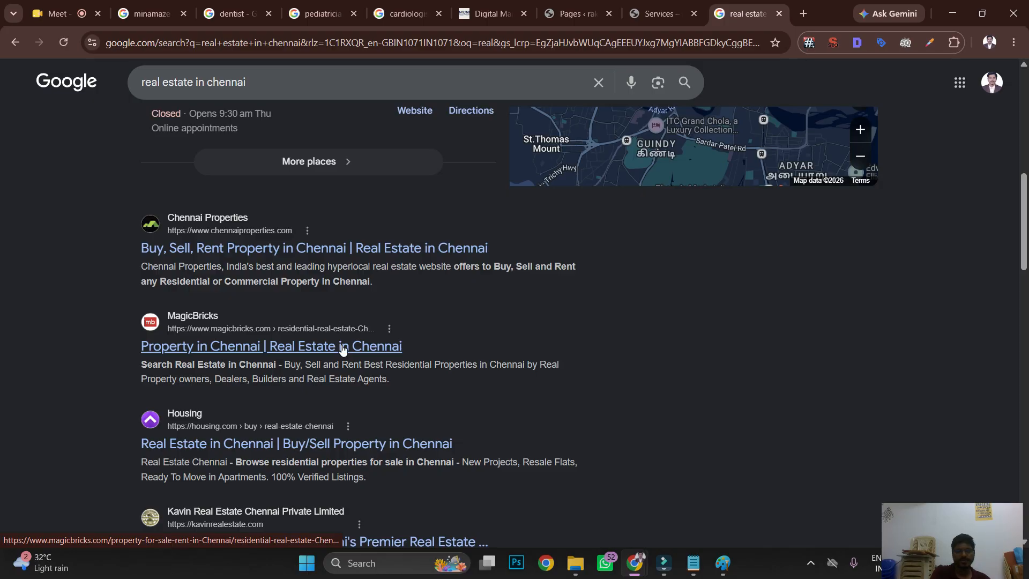
{"action": "left_click", "coordinate": [343, 348]}
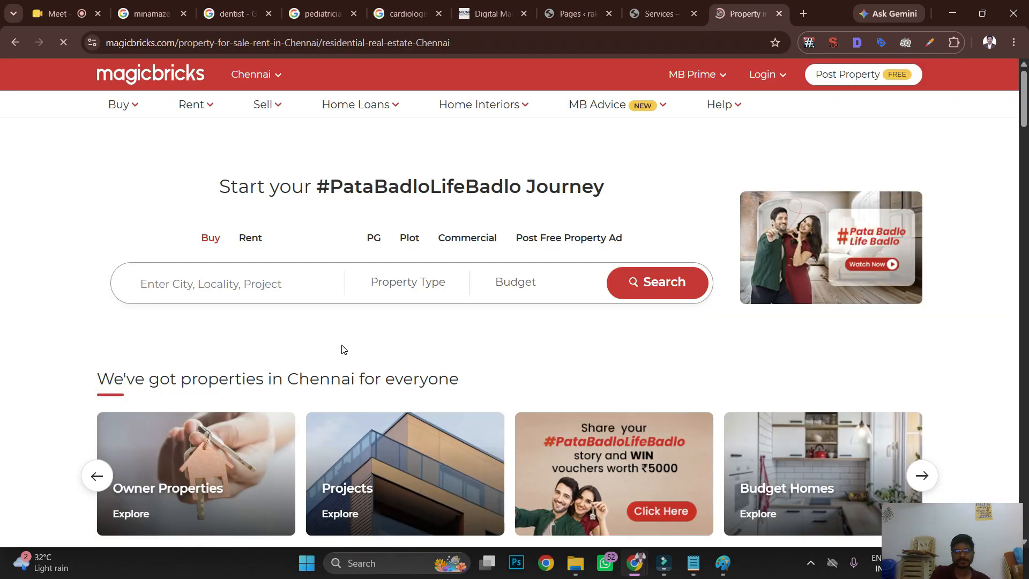
{"action": "scroll", "coordinate": [562, 306], "scroll_direction": "down", "scroll_amount": 20}
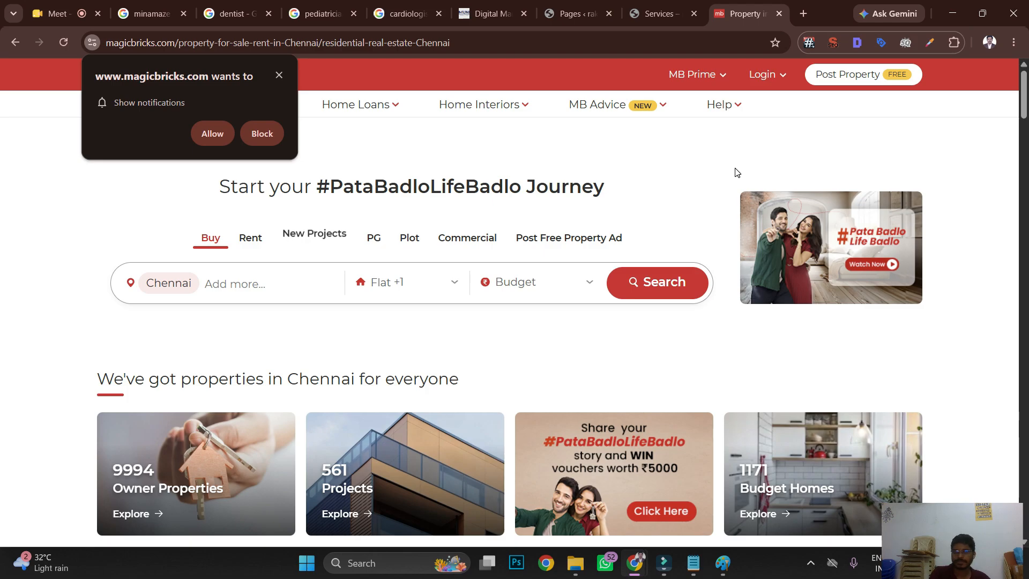
- Compare the live Services page with the MagicBricks page, and close the MagicBricks tab
{"action": "left_click", "coordinate": [668, 13]}
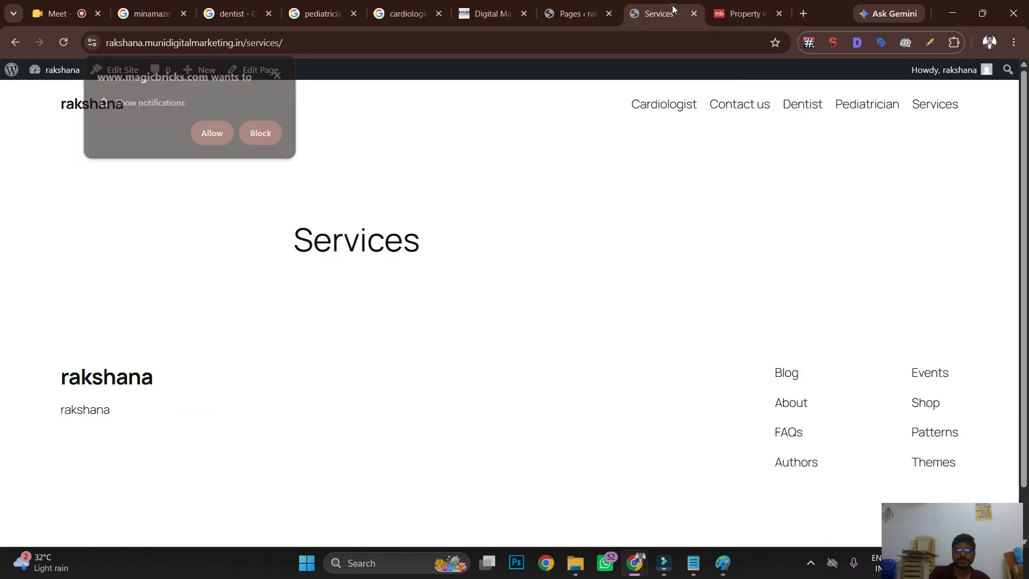
{"action": "left_click", "coordinate": [786, 15]}
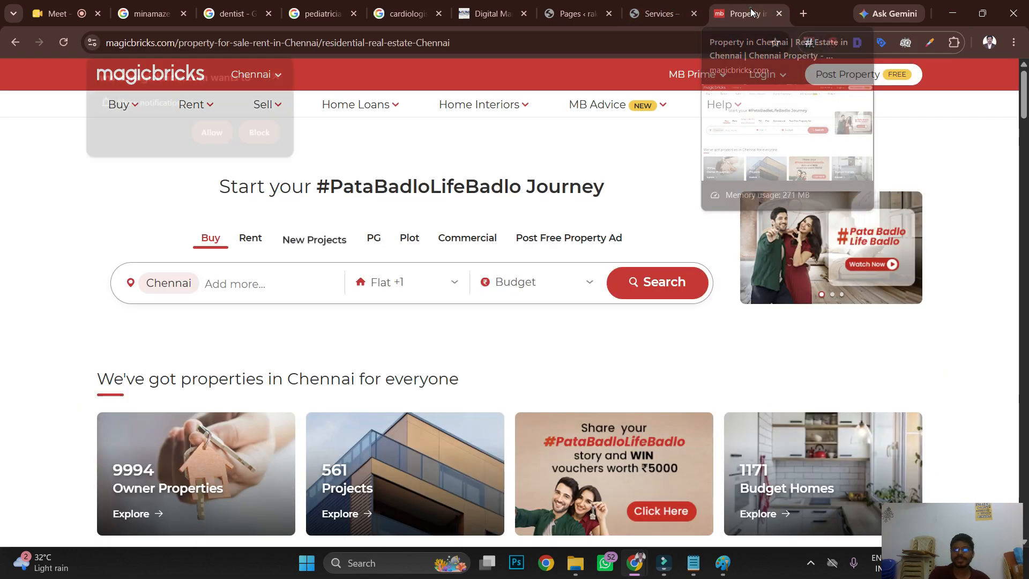
{"action": "left_click", "coordinate": [780, 13]}
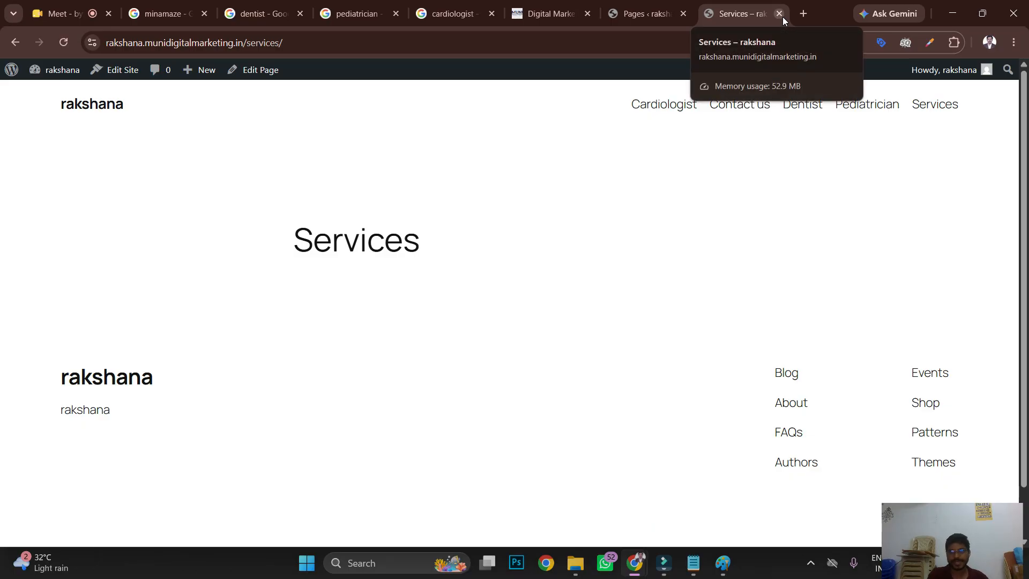
- Return to the WordPress admin, review the installed themes and open the Add Themes directory
{"action": "left_click", "coordinate": [643, 13]}
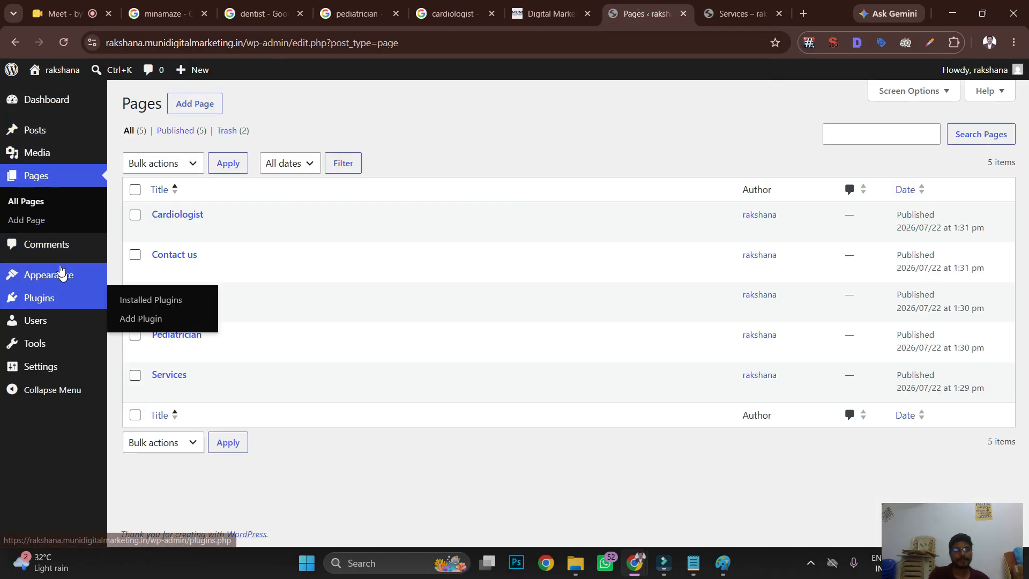
{"action": "mouse_move", "coordinate": [32, 273]}
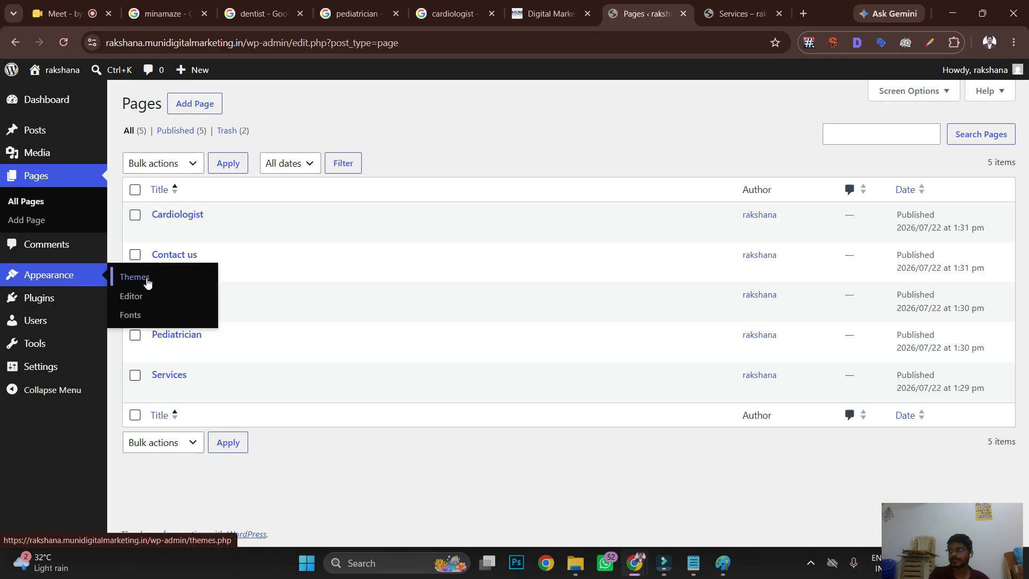
{"action": "left_click", "coordinate": [147, 283]}
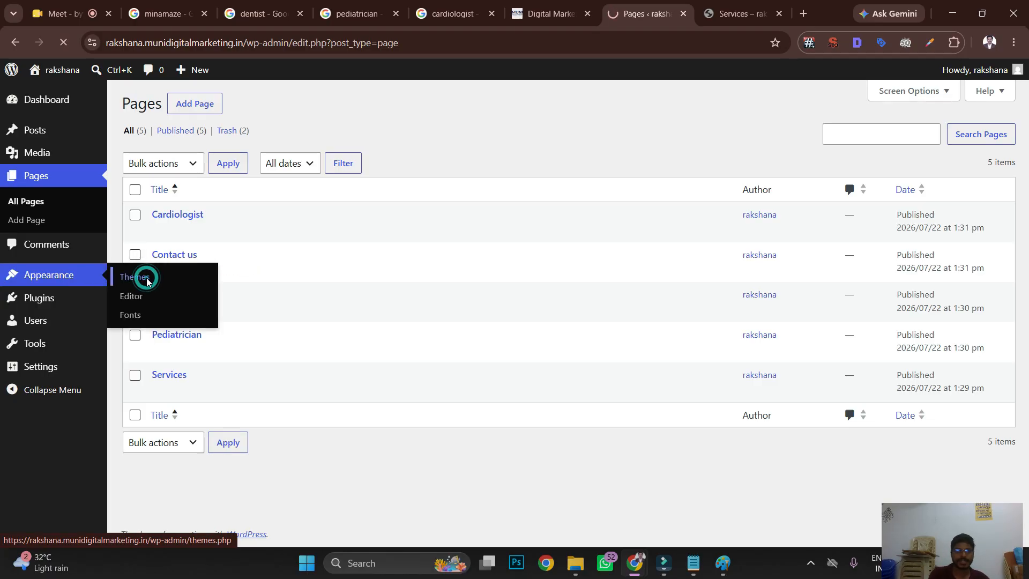
{"action": "scroll", "coordinate": [261, 342], "scroll_direction": "down", "scroll_amount": 2}
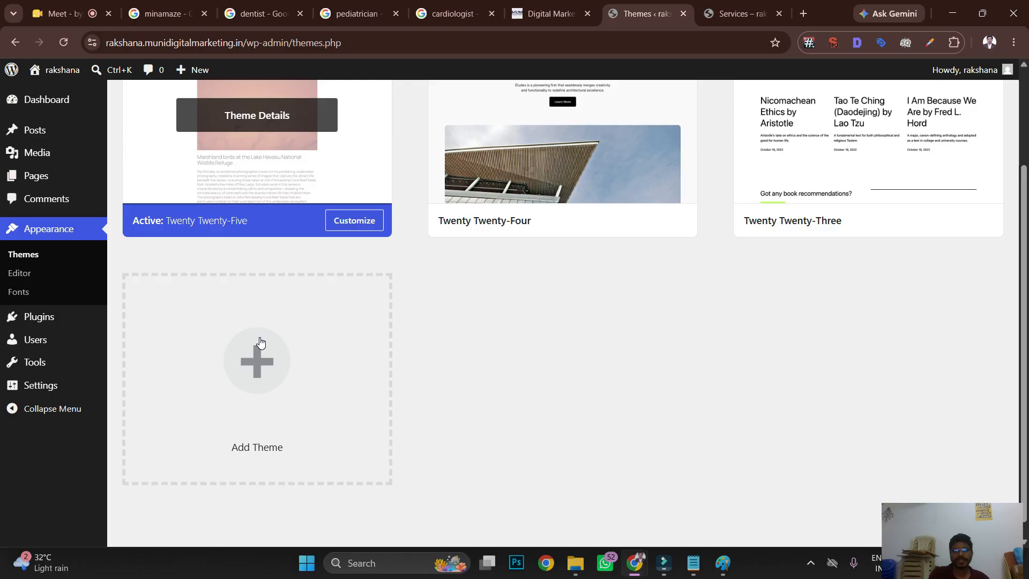
{"action": "scroll", "coordinate": [257, 344], "scroll_direction": "up", "scroll_amount": 2}
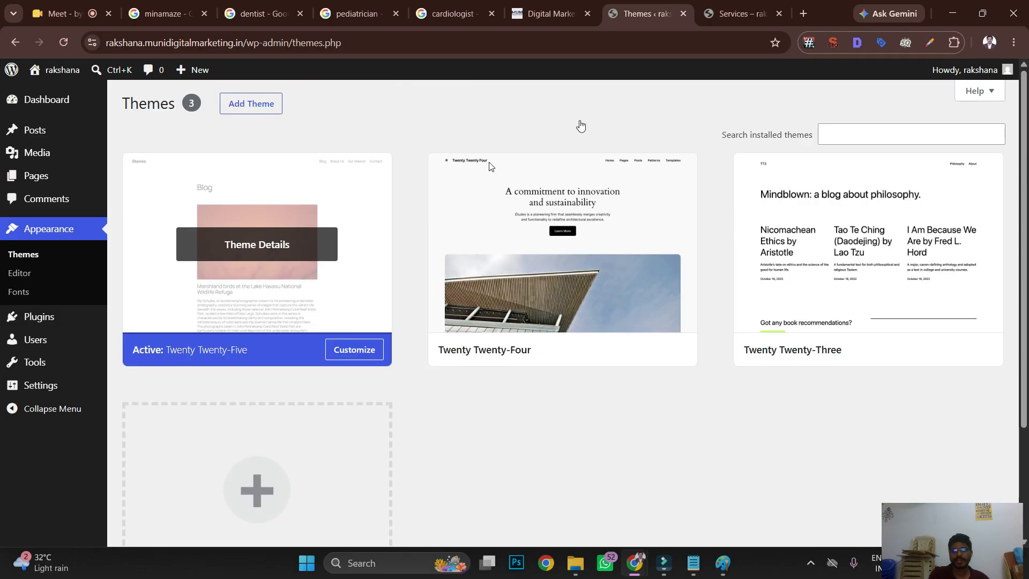
{"action": "left_click", "coordinate": [256, 103]}
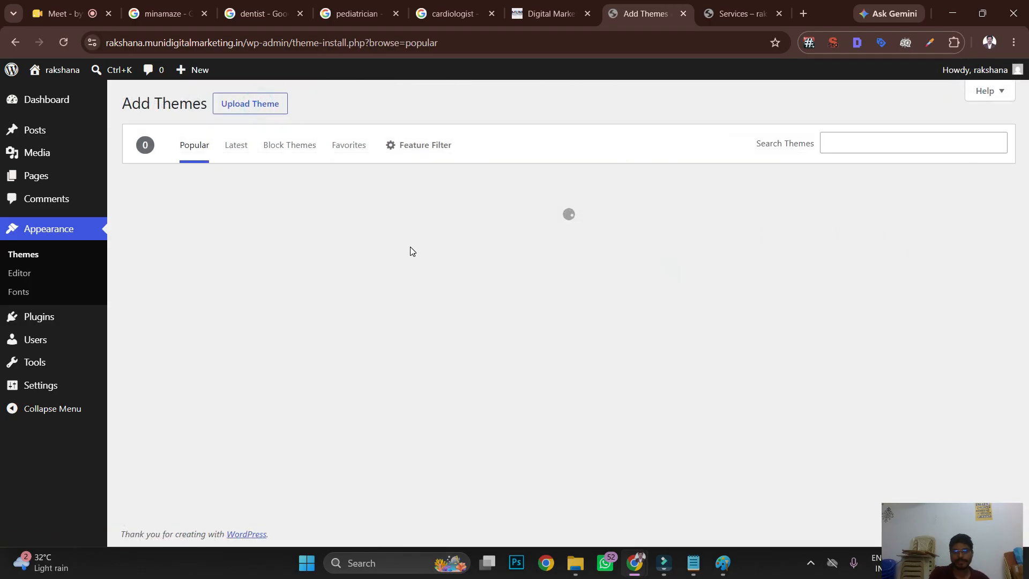
- Examine the designs of the popular themes in the directory, including Hello Elementor, Kadence, OceanWP and Astra
{"action": "scroll", "coordinate": [410, 246], "scroll_direction": "down", "scroll_amount": 4}
{"action": "scroll", "coordinate": [410, 247], "scroll_direction": "down", "scroll_amount": 12}
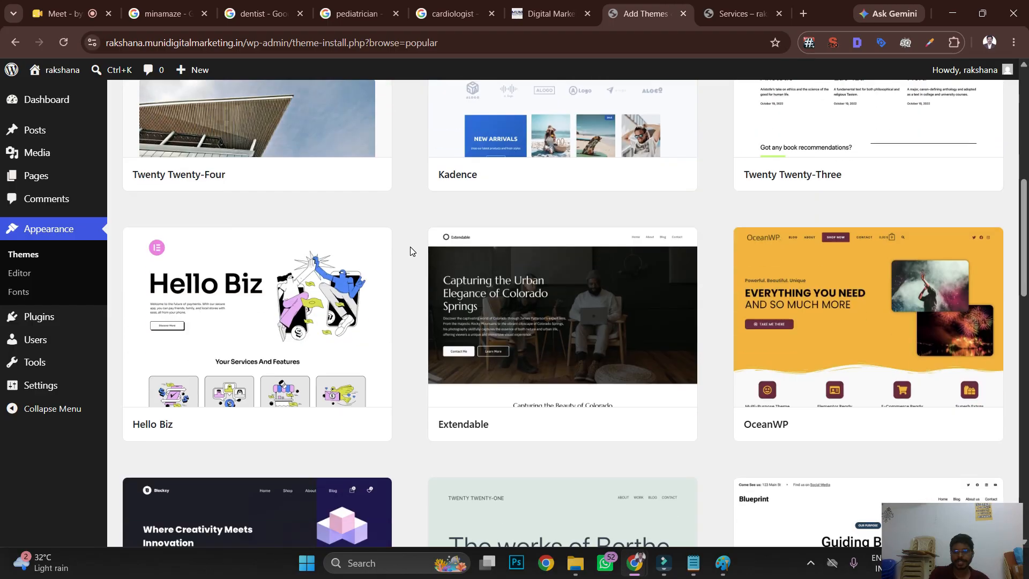
{"action": "scroll", "coordinate": [410, 247], "scroll_direction": "down", "scroll_amount": 5}
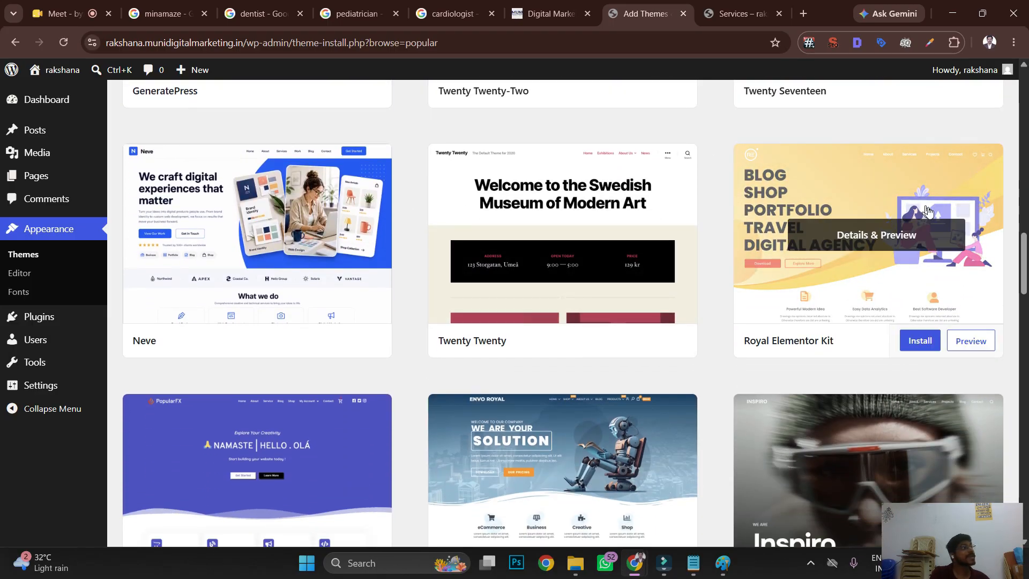
{"action": "scroll", "coordinate": [800, 224], "scroll_direction": "down", "scroll_amount": 13}
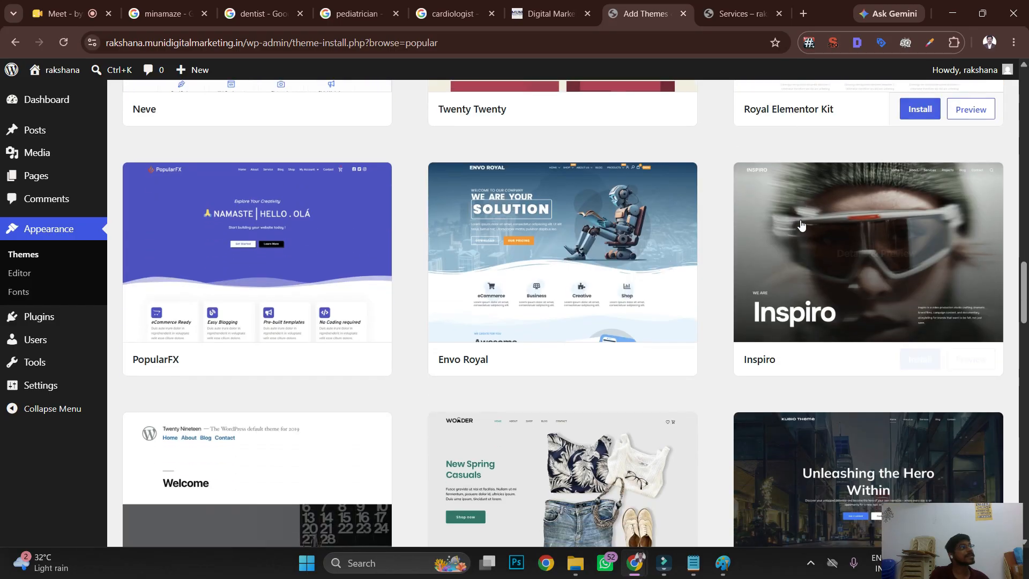
{"action": "scroll", "coordinate": [801, 224], "scroll_direction": "down", "scroll_amount": 9}
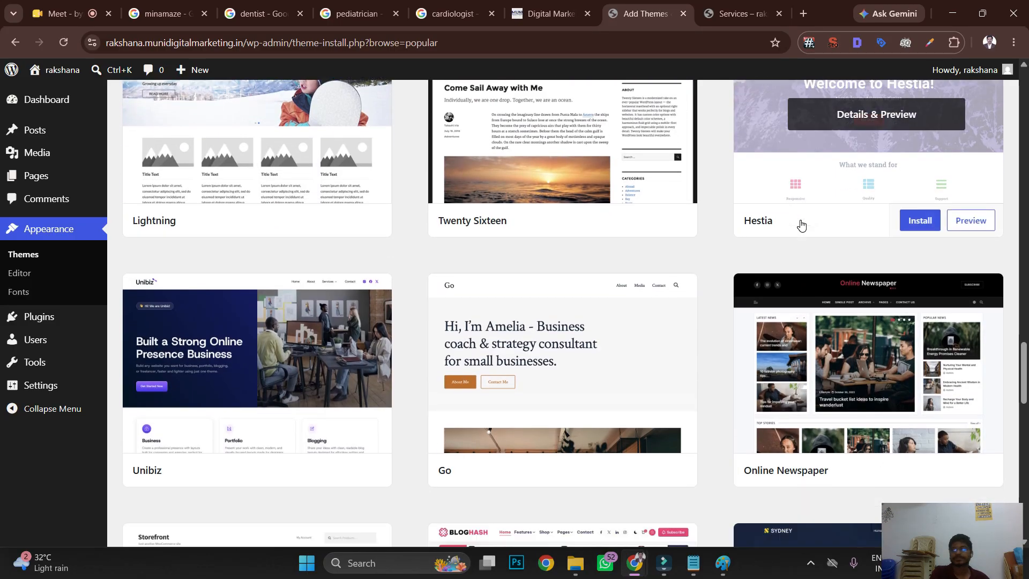
{"action": "scroll", "coordinate": [801, 224], "scroll_direction": "down", "scroll_amount": 8}
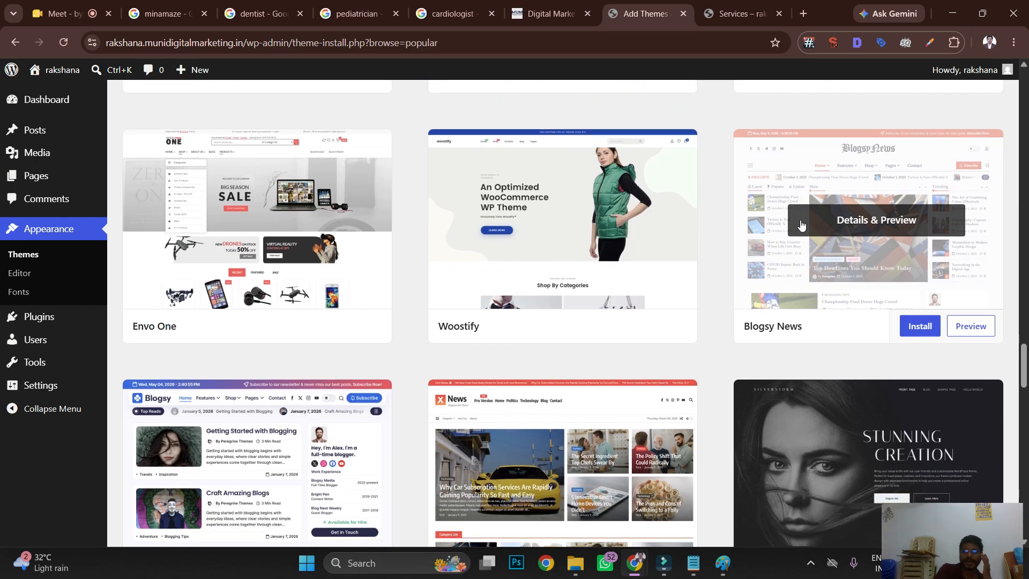
{"action": "scroll", "coordinate": [800, 224], "scroll_direction": "down", "scroll_amount": 7}
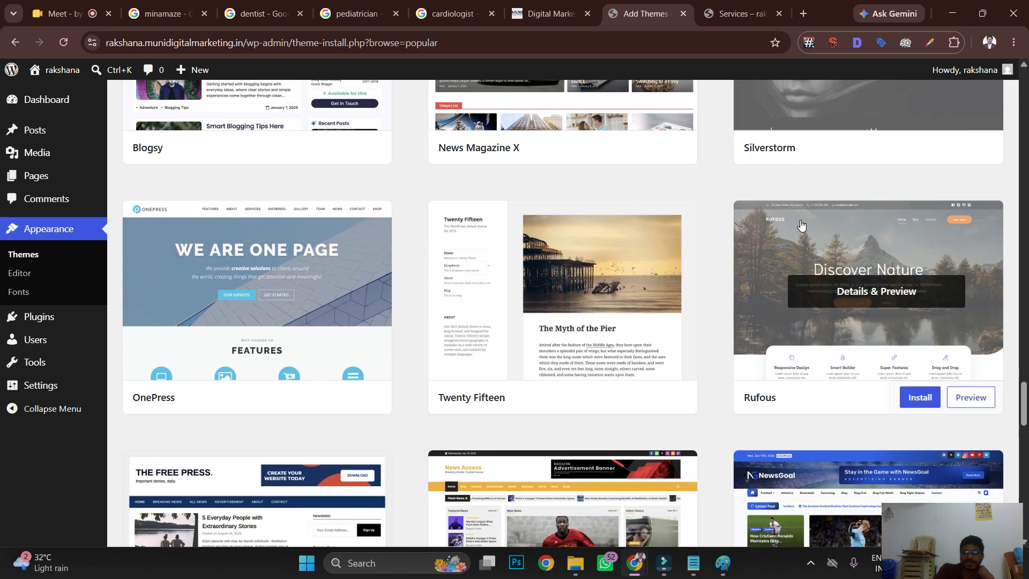
{"action": "scroll", "coordinate": [801, 224], "scroll_direction": "down", "scroll_amount": 12}
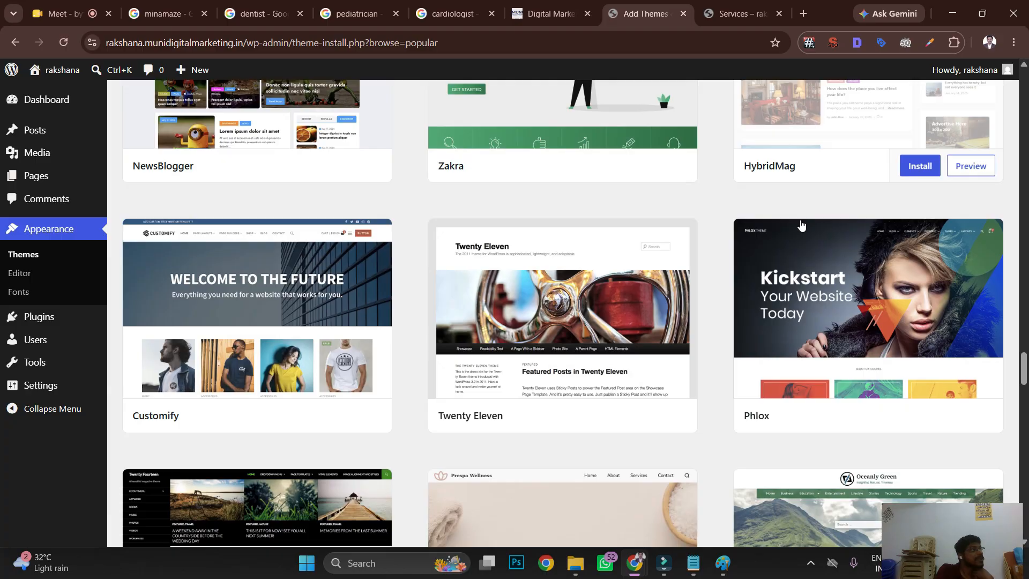
{"action": "scroll", "coordinate": [801, 224], "scroll_direction": "up", "scroll_amount": 8}
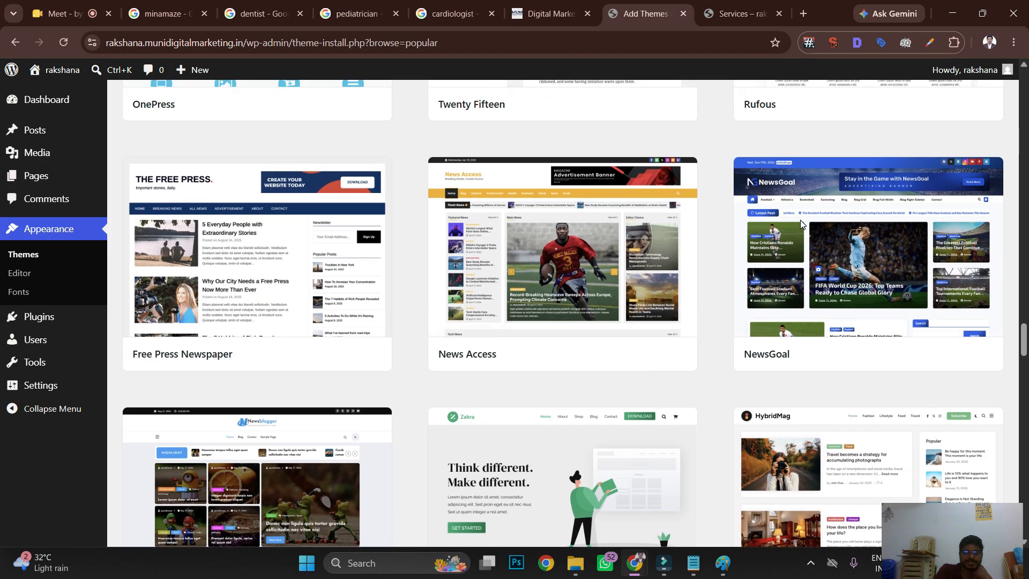
{"action": "mouse_move", "coordinate": [488, 227]}
{"action": "scroll", "coordinate": [486, 234], "scroll_direction": "down", "scroll_amount": 11}
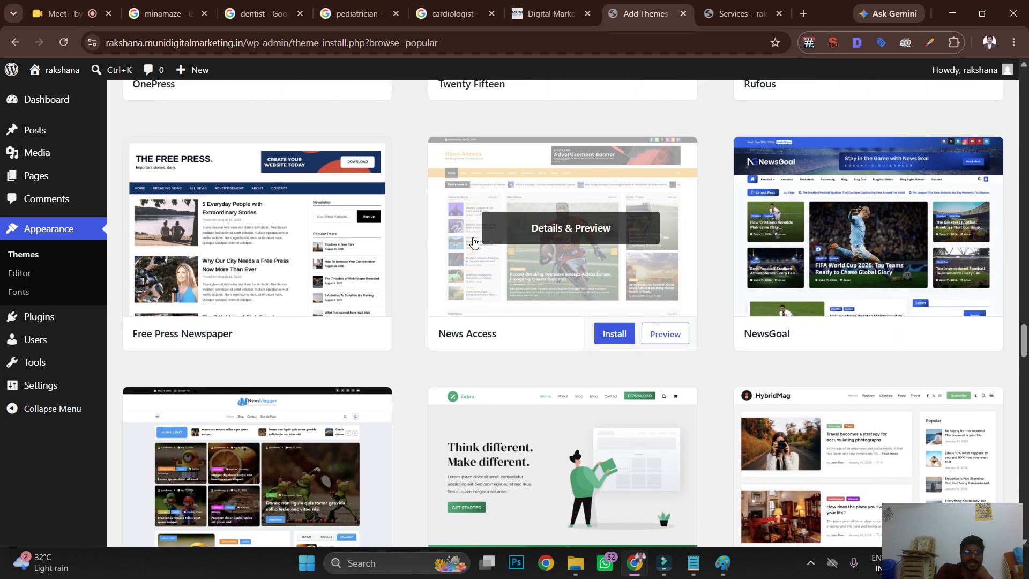
{"action": "scroll", "coordinate": [472, 237], "scroll_direction": "down", "scroll_amount": 8}
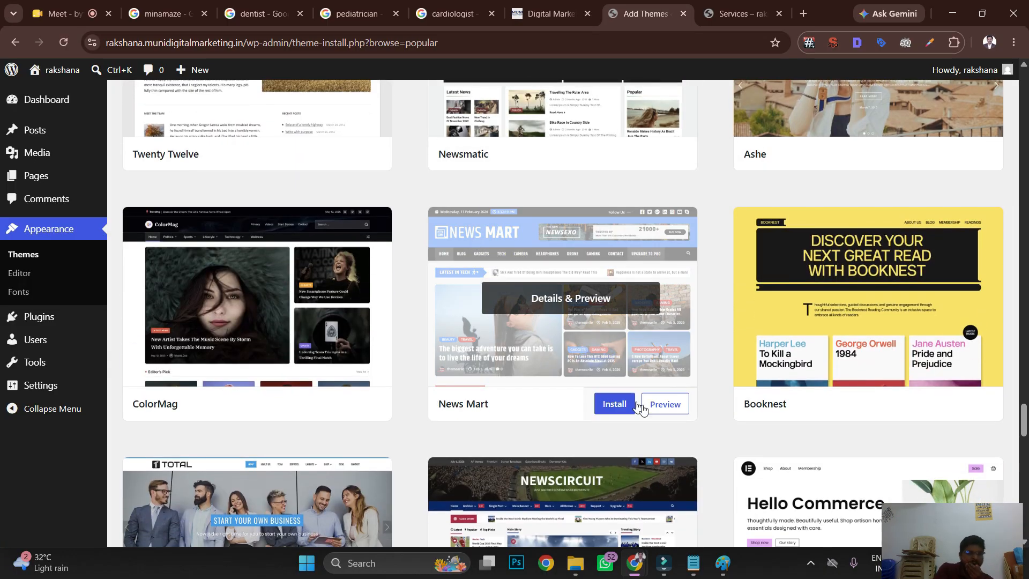
{"action": "scroll", "coordinate": [637, 397], "scroll_direction": "down", "scroll_amount": 5}
{"action": "scroll", "coordinate": [639, 389], "scroll_direction": "down", "scroll_amount": 8}
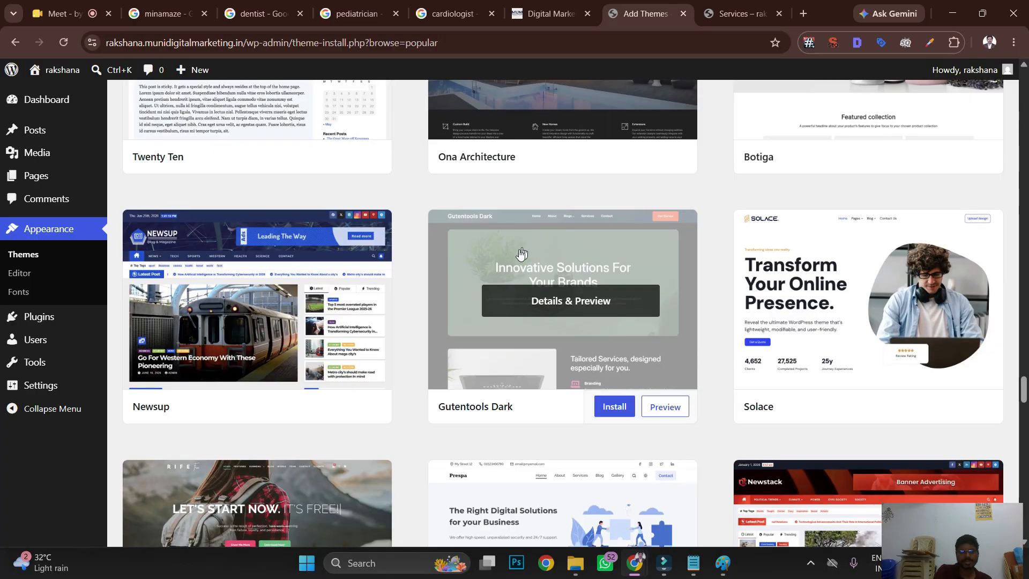
{"action": "scroll", "coordinate": [604, 197], "scroll_direction": "up", "scroll_amount": 20}
{"action": "scroll", "coordinate": [605, 199], "scroll_direction": "up", "scroll_amount": 20}
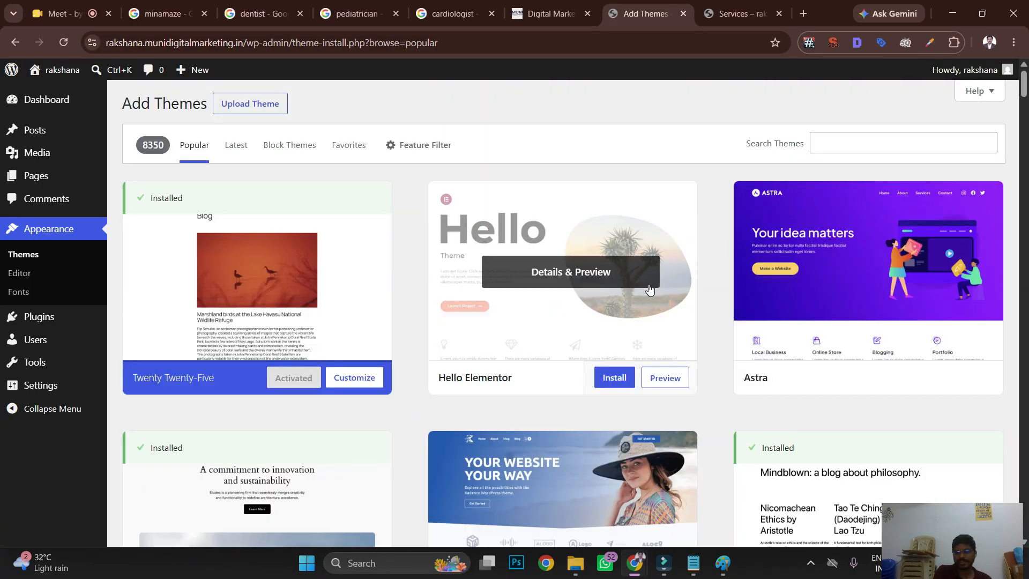
{"action": "scroll", "coordinate": [781, 308], "scroll_direction": "down", "scroll_amount": 7}
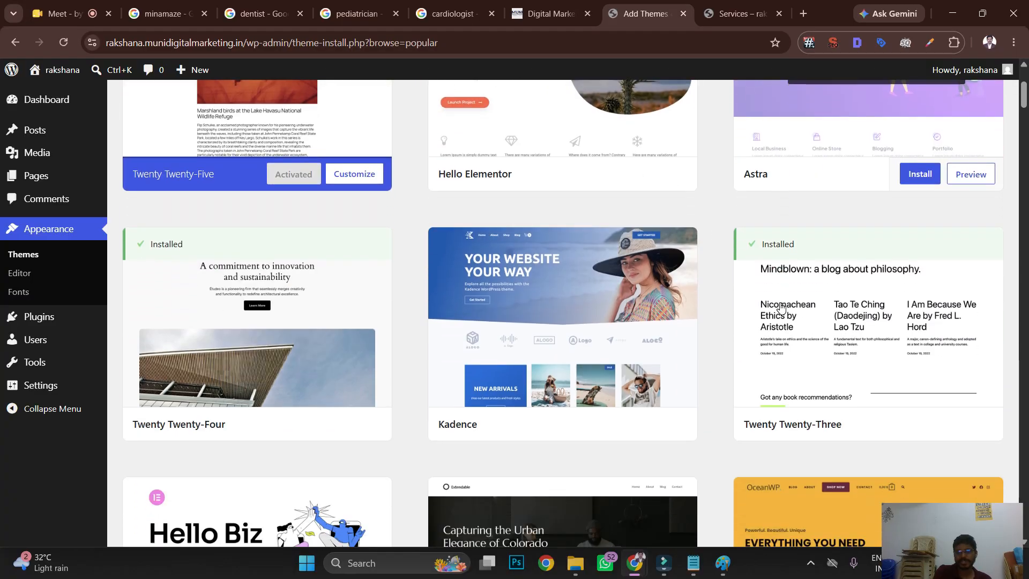
{"action": "scroll", "coordinate": [713, 278], "scroll_direction": "down", "scroll_amount": 6}
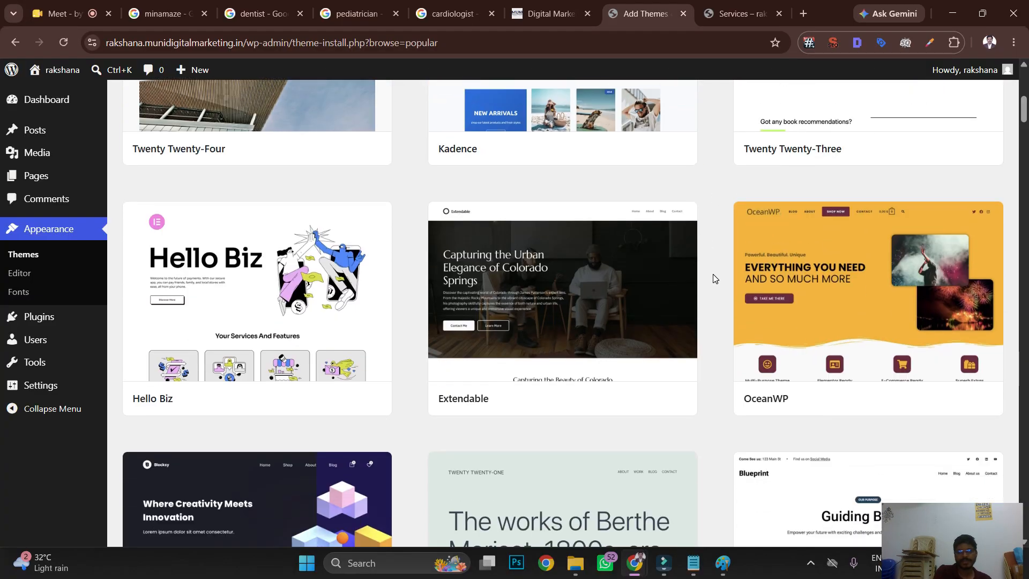
{"action": "scroll", "coordinate": [611, 299], "scroll_direction": "up", "scroll_amount": 15}
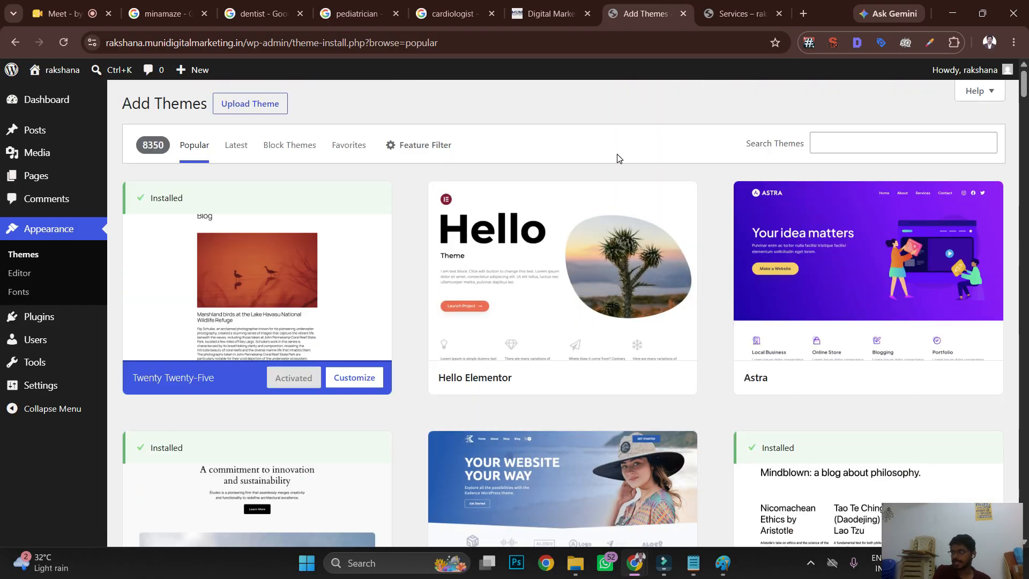
{"action": "mouse_move", "coordinate": [897, 269]}
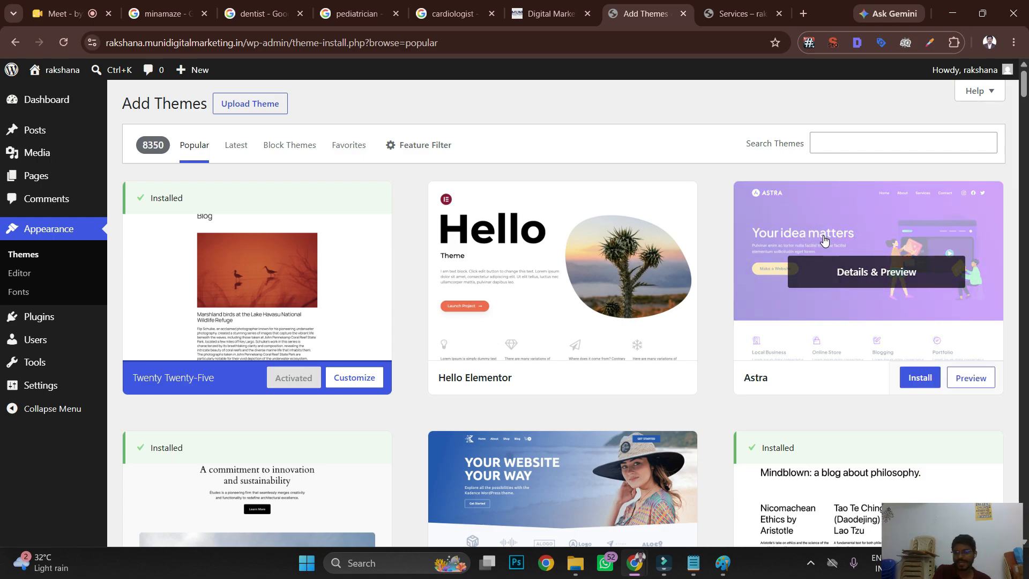
- Search the theme directory for "minamize" and close the Google results tab for minamaze
{"action": "left_click", "coordinate": [835, 140]}
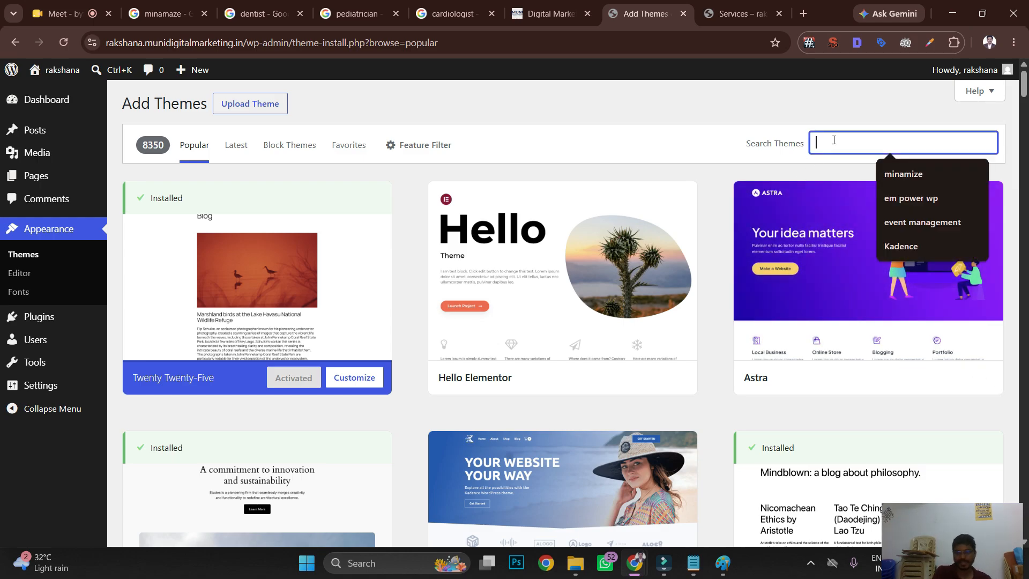
{"action": "left_click", "coordinate": [908, 172]}
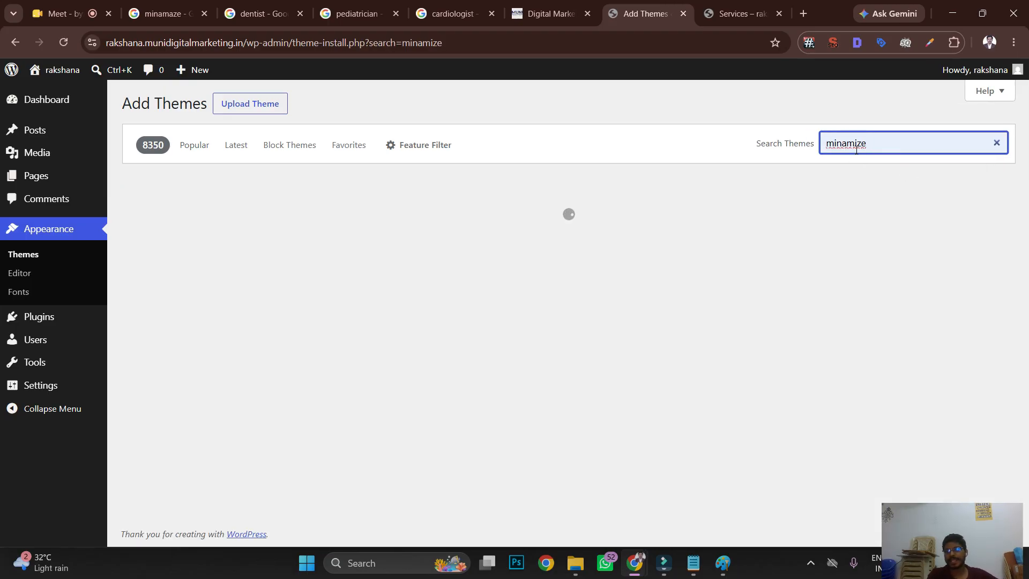
{"action": "left_click", "coordinate": [204, 18]}
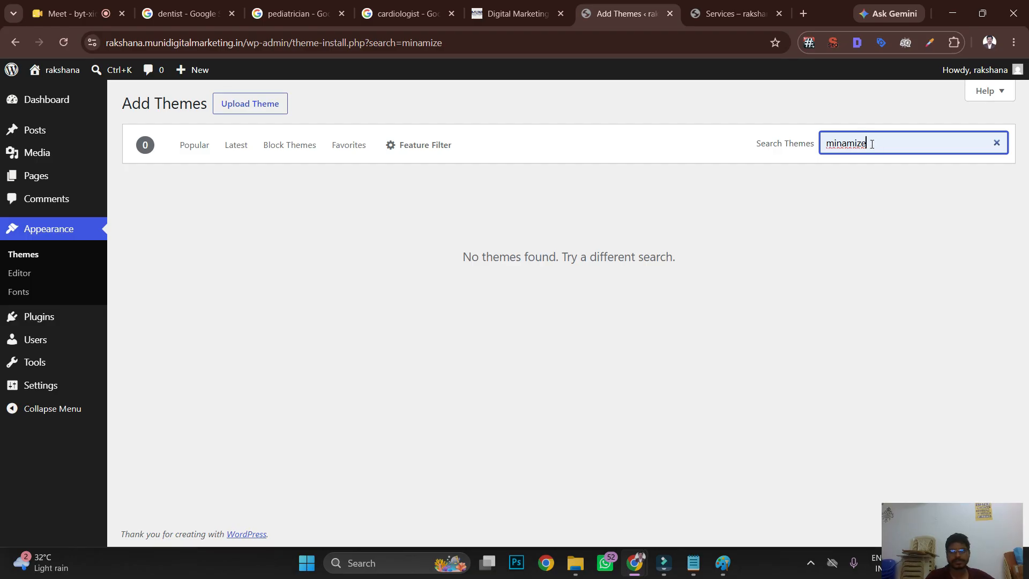
- Correct the theme directory search to "minamaze" and browse the matching themes
{"action": "key", "text": "BackSpace"}
{"action": "key", "text": "BackSpace"}
{"action": "key", "text": "BackSpace"}
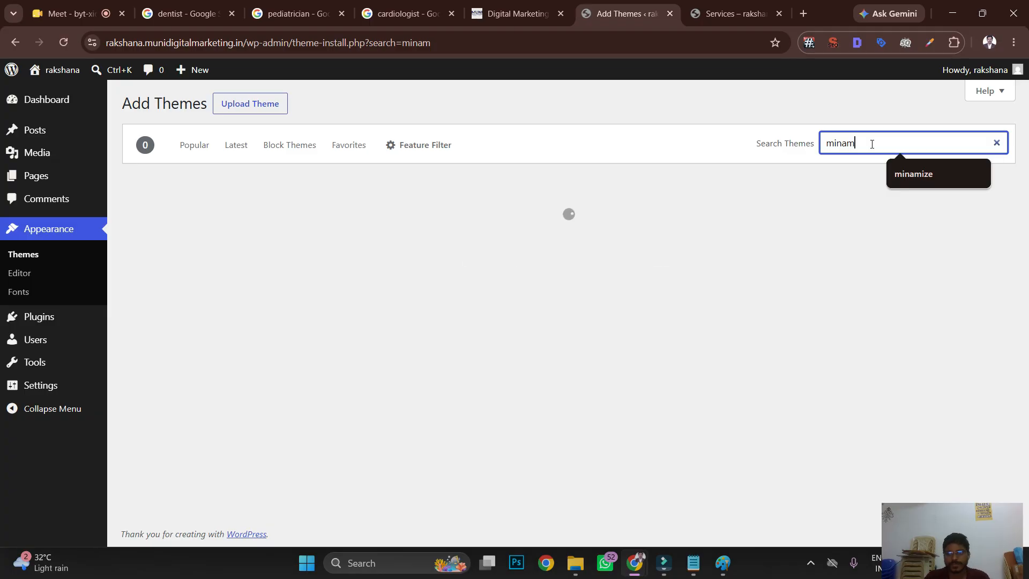
{"action": "key", "text": "BackSpace"}
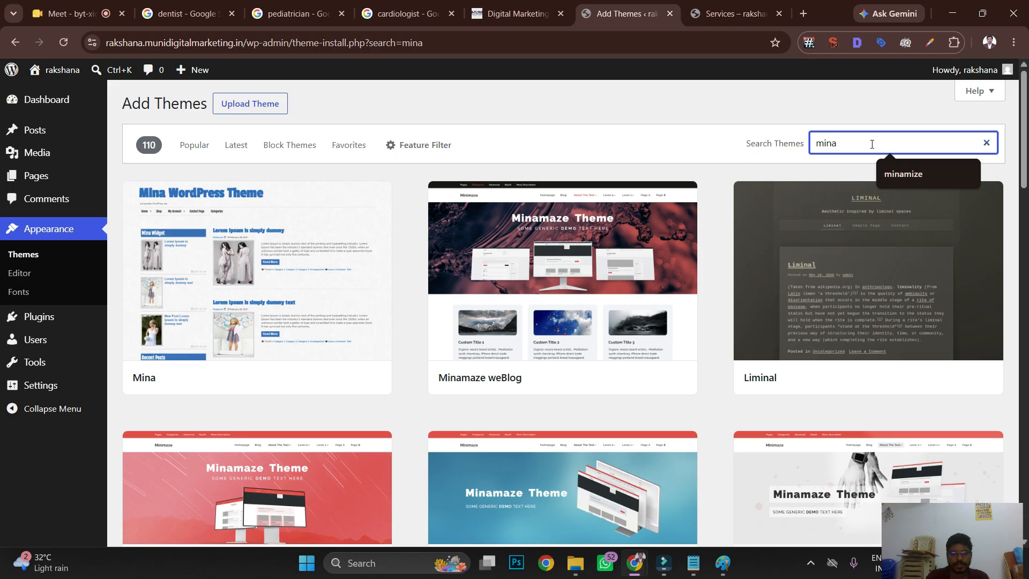
{"action": "type", "text": "ma"}
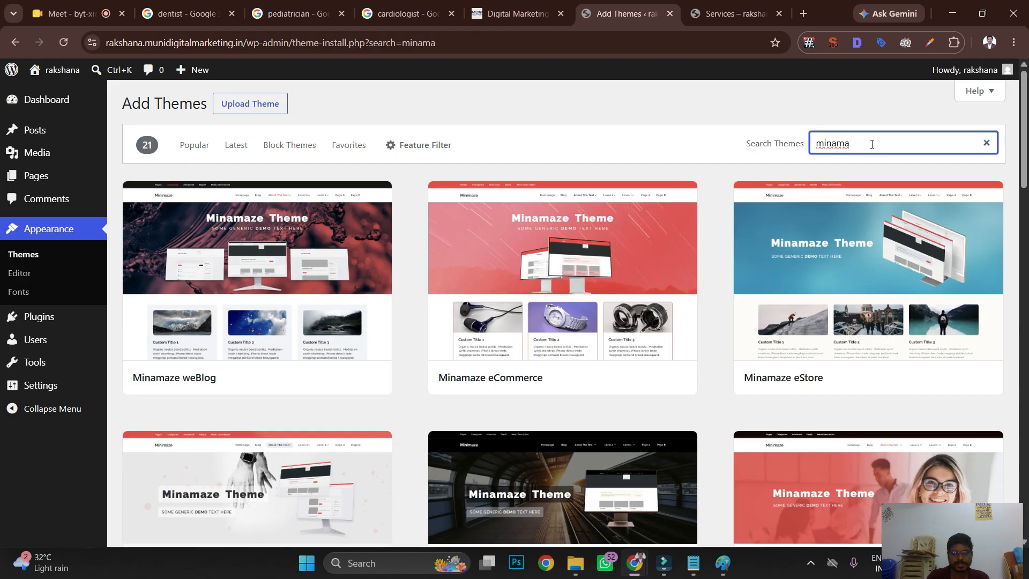
{"action": "scroll", "coordinate": [800, 246], "scroll_direction": "down", "scroll_amount": 5}
{"action": "scroll", "coordinate": [803, 246], "scroll_direction": "down", "scroll_amount": 5}
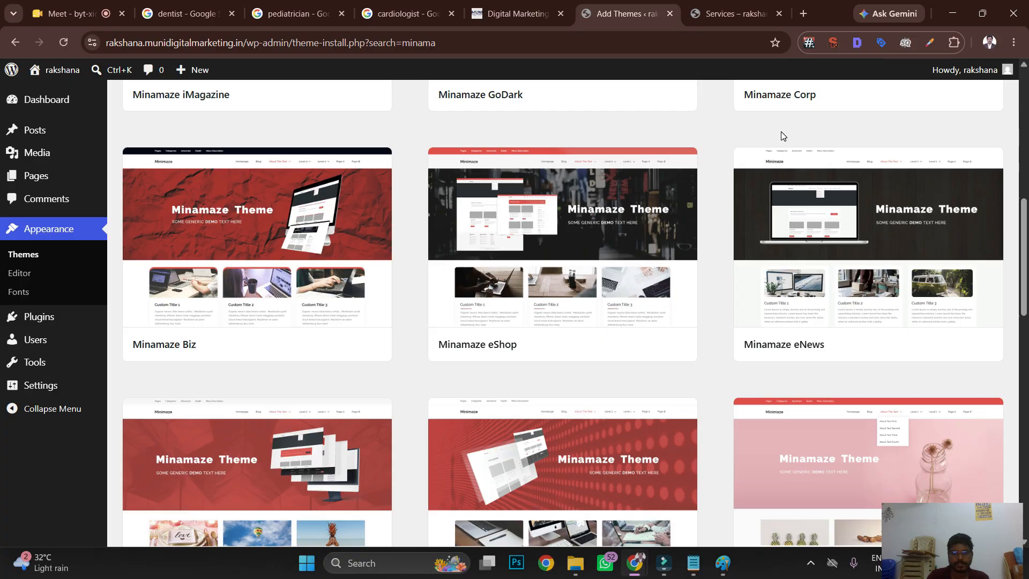
{"action": "mouse_move", "coordinate": [834, 82]}
{"action": "scroll", "coordinate": [834, 113], "scroll_direction": "up", "scroll_amount": 10}
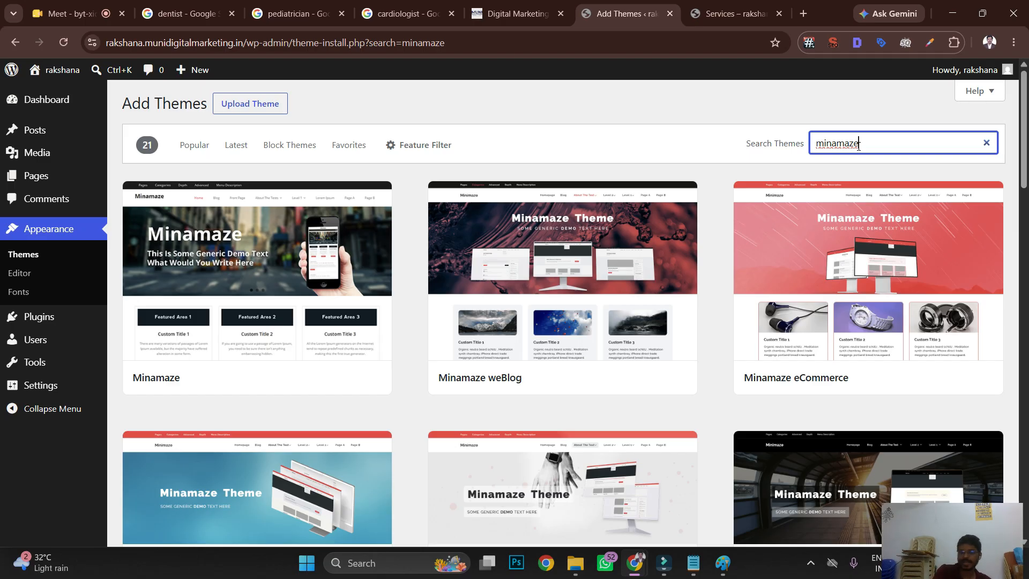
- Install and activate the Minamaze theme, and open its theme details
{"action": "mouse_move", "coordinate": [306, 295]}
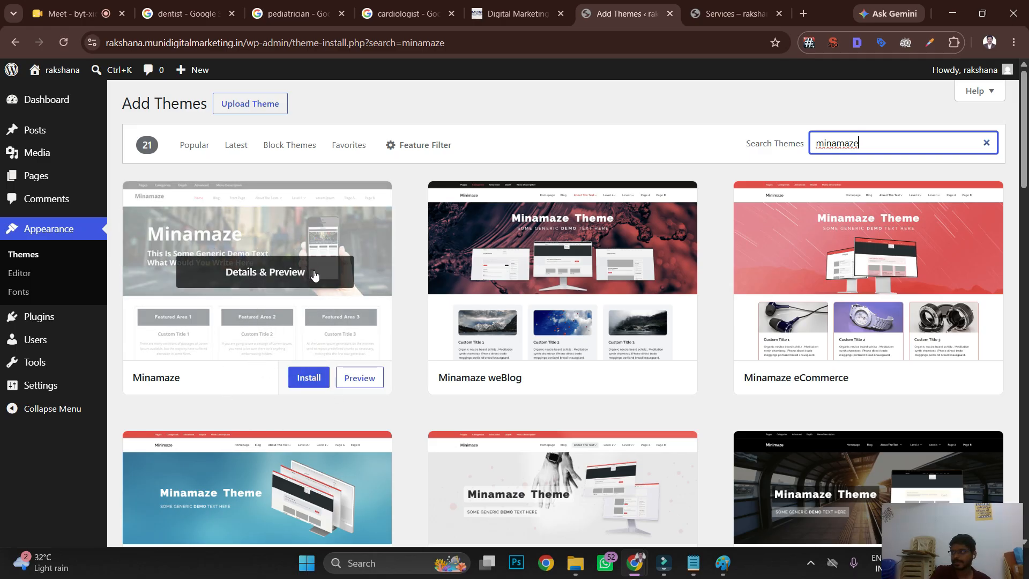
{"action": "left_click", "coordinate": [315, 377]}
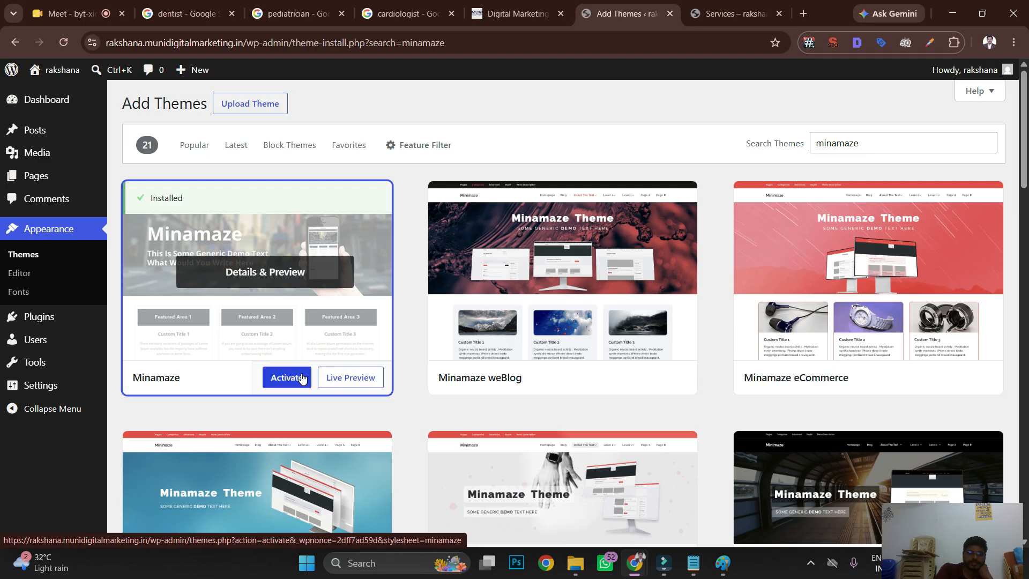
{"action": "left_click", "coordinate": [298, 381]}
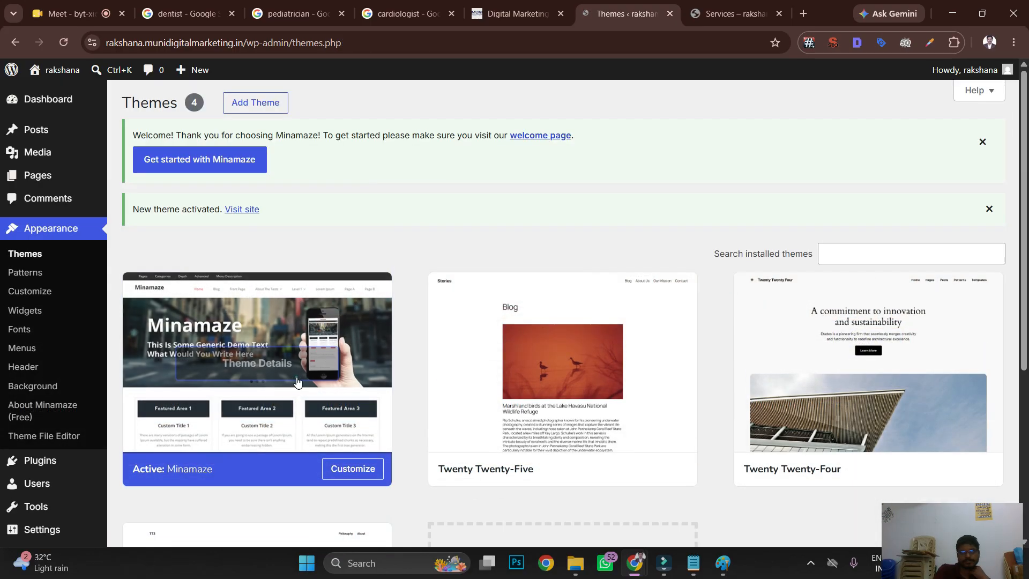
{"action": "left_click", "coordinate": [297, 378]}
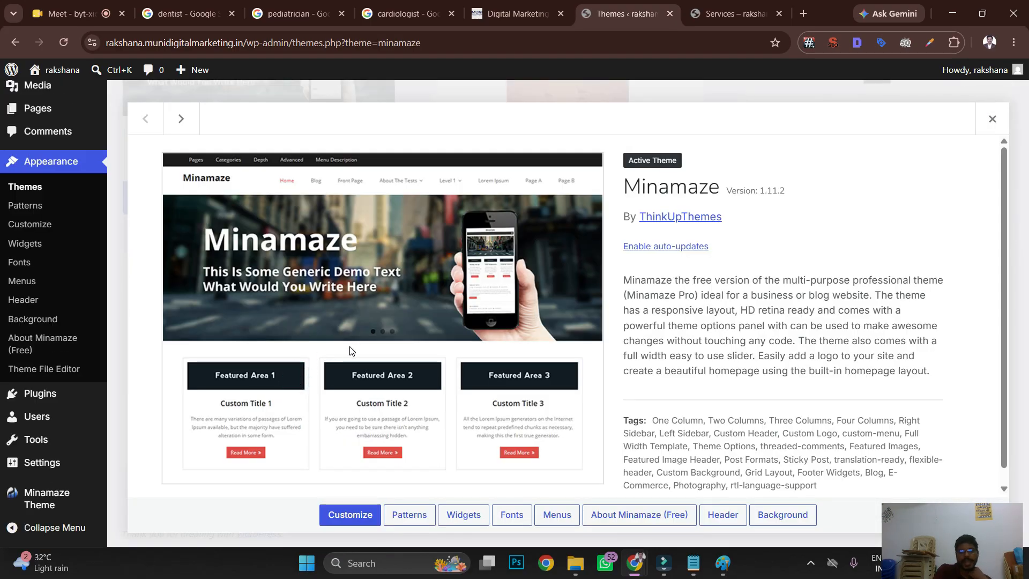
{"action": "scroll", "coordinate": [350, 351], "scroll_direction": "down", "scroll_amount": 1}
- Reload the live Services page, go to the site's home page and examine its layout under the new theme
{"action": "left_click", "coordinate": [732, 14]}
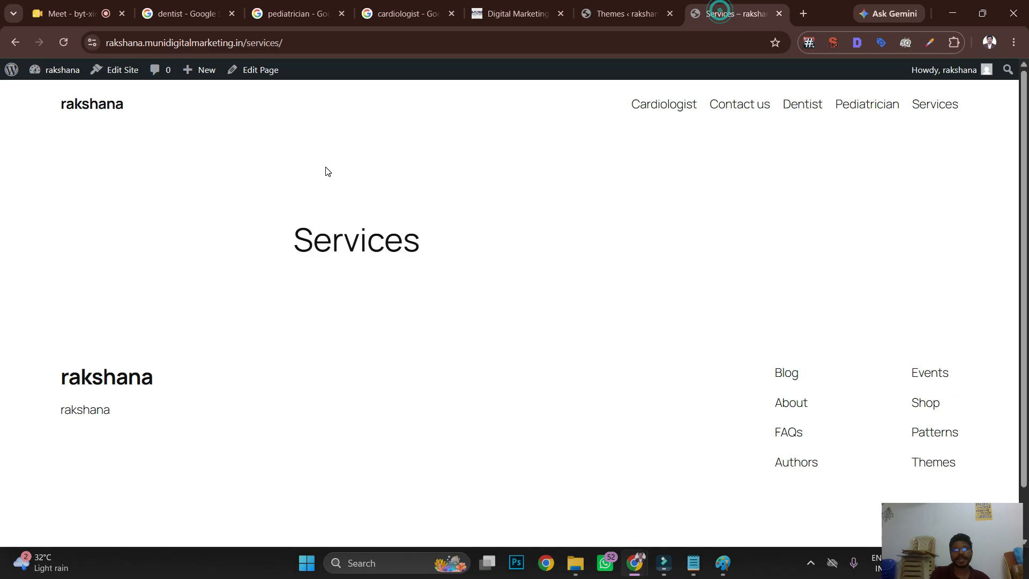
{"action": "left_click", "coordinate": [62, 43]}
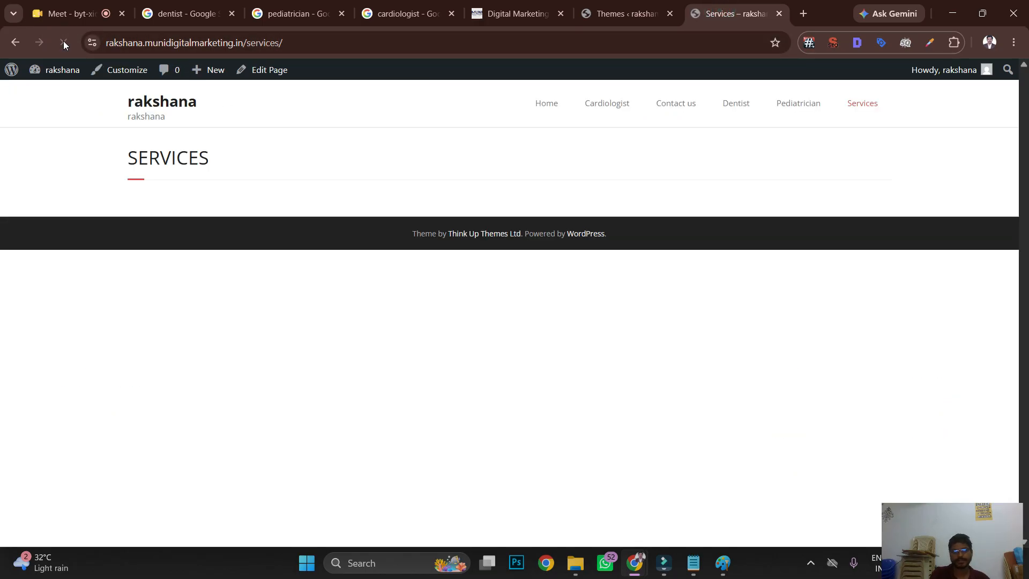
{"action": "left_click", "coordinate": [181, 104]}
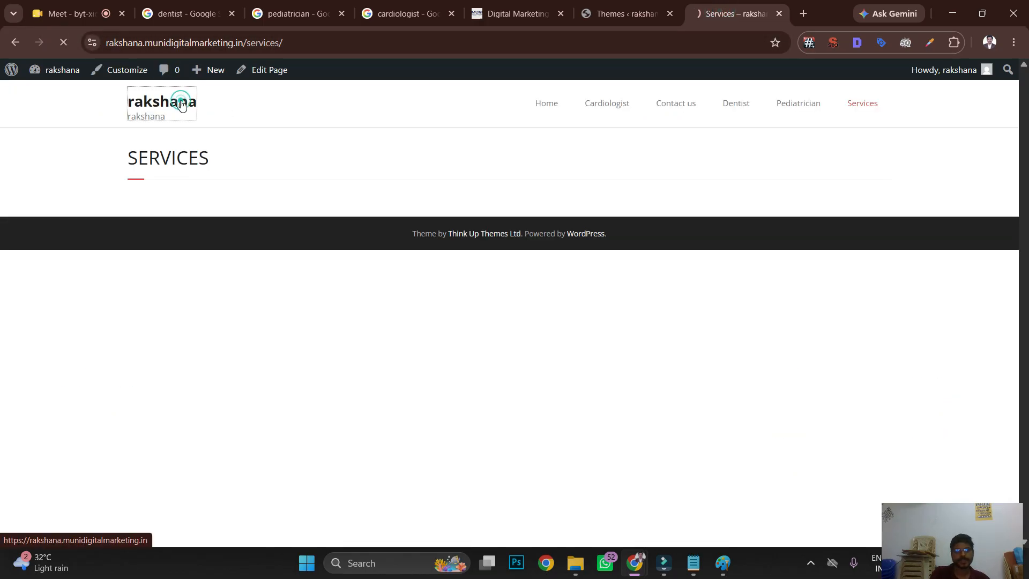
{"action": "scroll", "coordinate": [290, 247], "scroll_direction": "down", "scroll_amount": 4}
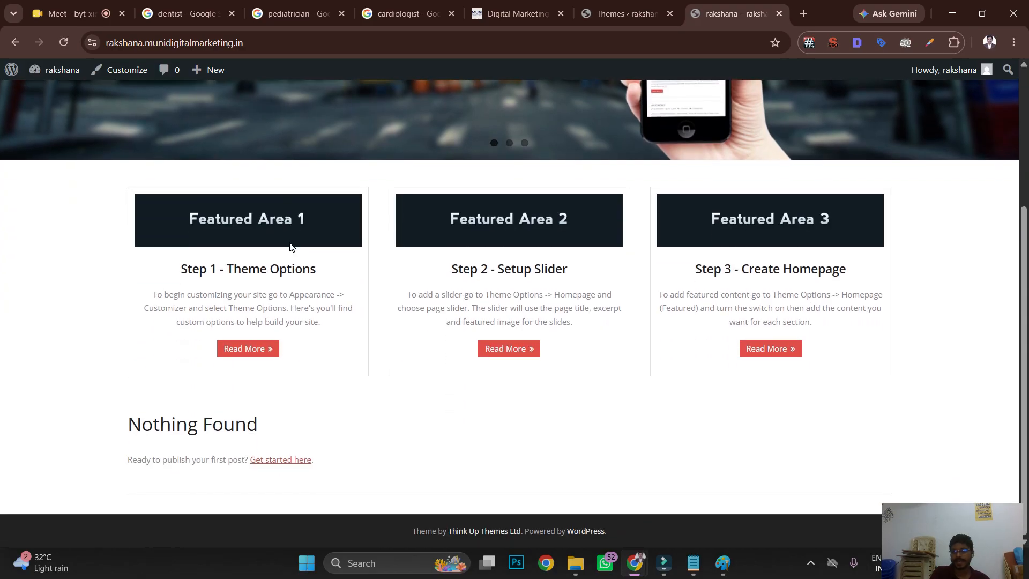
{"action": "scroll", "coordinate": [290, 246], "scroll_direction": "up", "scroll_amount": 4}
{"action": "scroll", "coordinate": [290, 247], "scroll_direction": "down", "scroll_amount": 4}
{"action": "scroll", "coordinate": [290, 247], "scroll_direction": "up", "scroll_amount": 4}
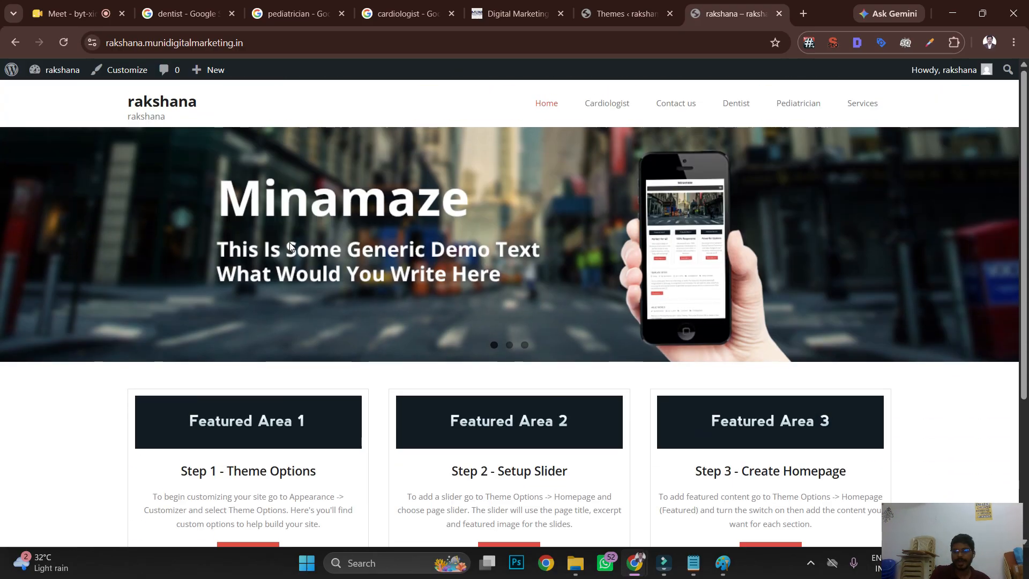
{"action": "scroll", "coordinate": [289, 246], "scroll_direction": "down", "scroll_amount": 3}
{"action": "scroll", "coordinate": [289, 247], "scroll_direction": "up", "scroll_amount": 3}
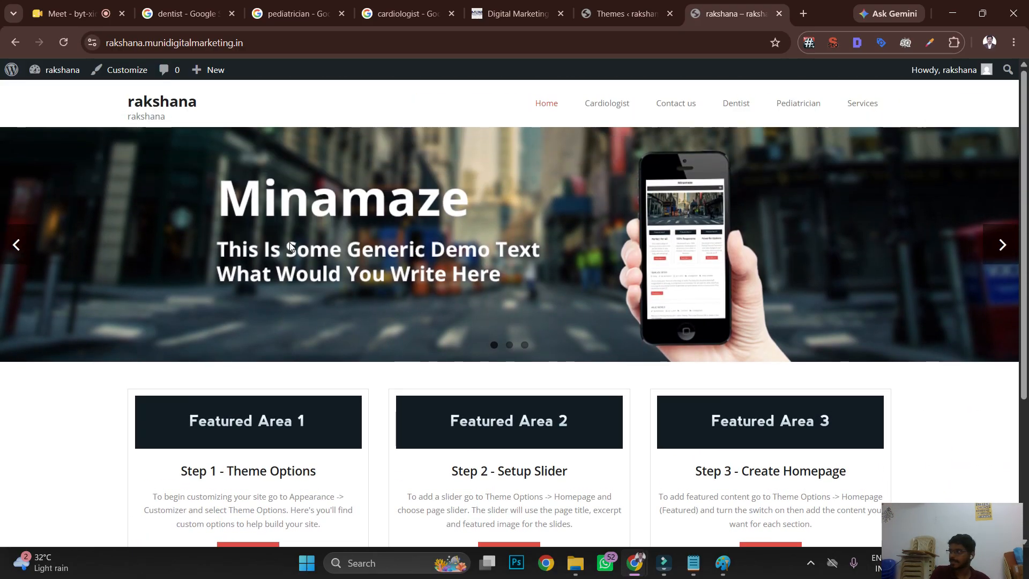
{"action": "scroll", "coordinate": [289, 247], "scroll_direction": "down", "scroll_amount": 2}
{"action": "scroll", "coordinate": [289, 246], "scroll_direction": "up", "scroll_amount": 2}
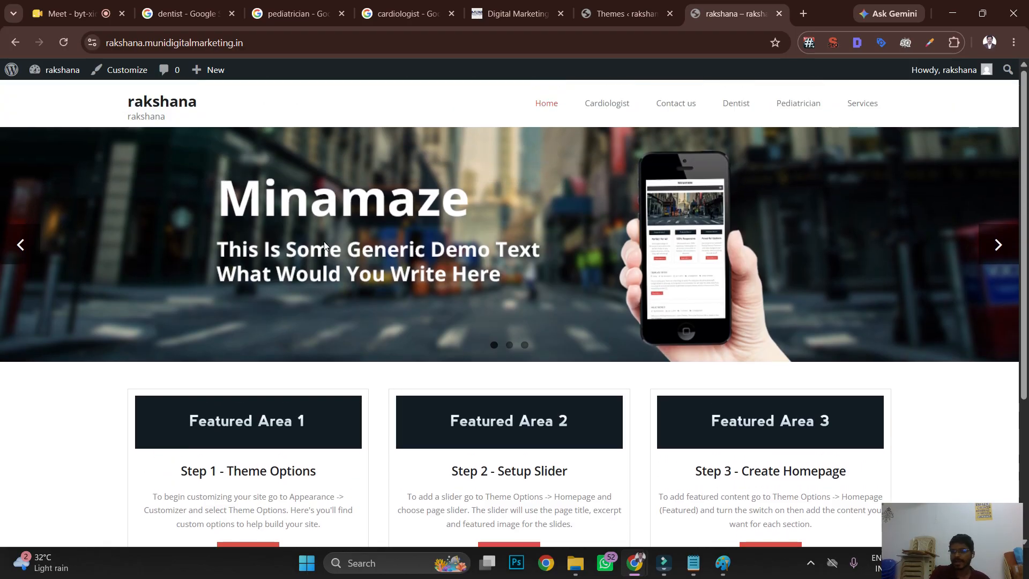
- Step through the home page slider's slides and review the featured areas below it
{"action": "left_click", "coordinate": [1000, 248]}
{"action": "left_click", "coordinate": [1000, 250]}
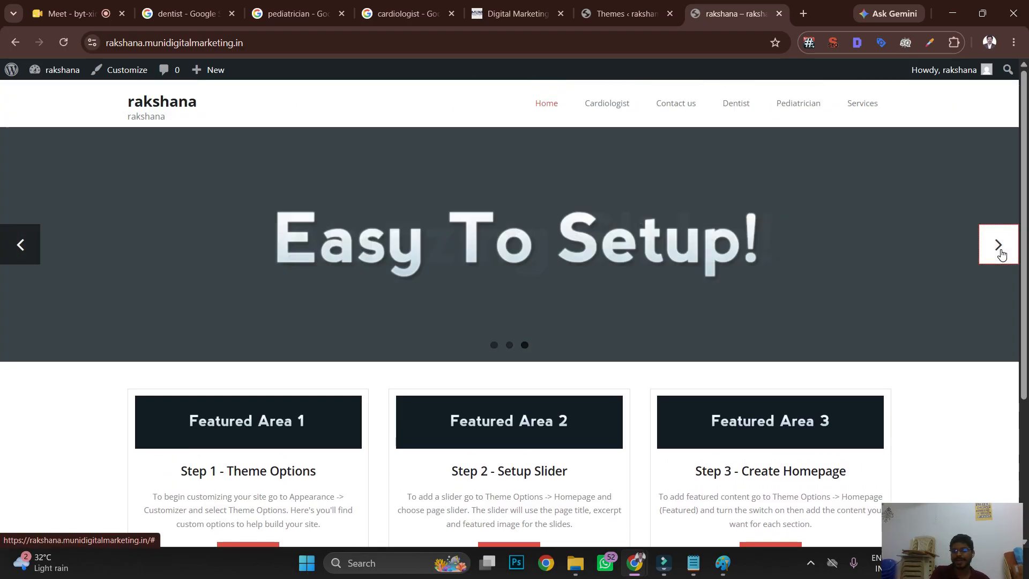
{"action": "left_click", "coordinate": [1001, 254]}
{"action": "scroll", "coordinate": [806, 333], "scroll_direction": "down", "scroll_amount": 4}
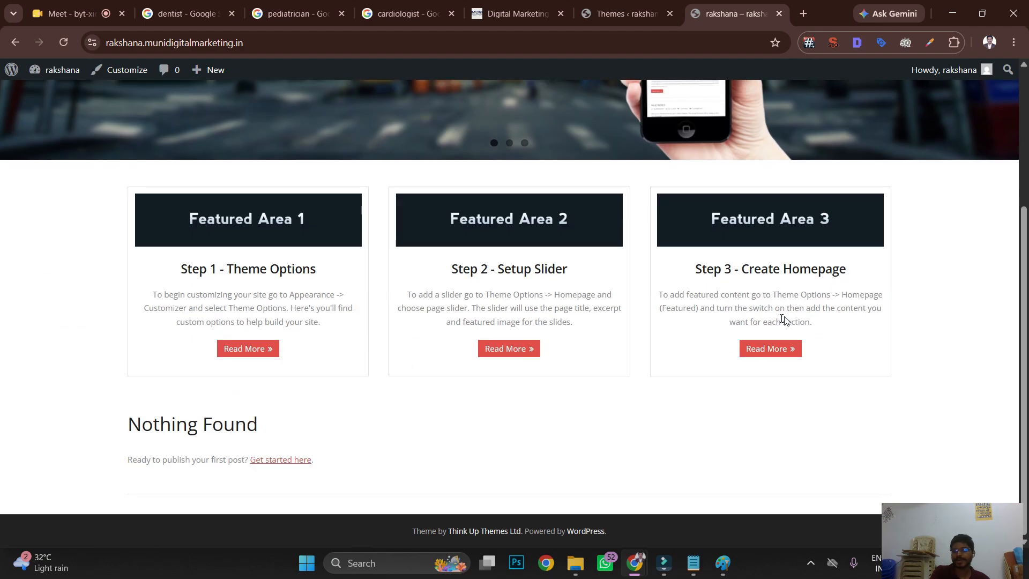
{"action": "scroll", "coordinate": [780, 291], "scroll_direction": "up", "scroll_amount": 4}
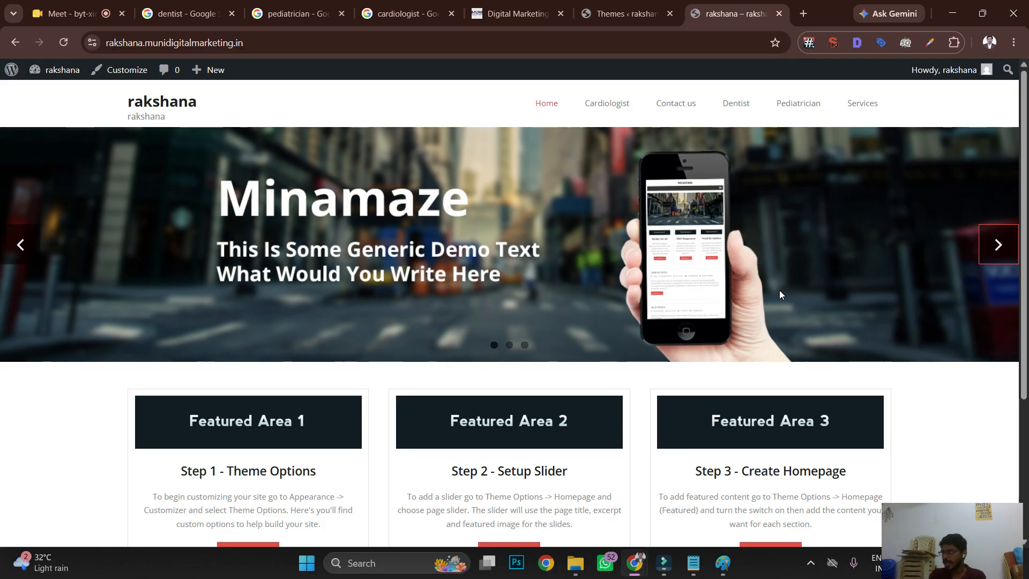
{"action": "left_click", "coordinate": [996, 245]}
{"action": "scroll", "coordinate": [369, 328], "scroll_direction": "down", "scroll_amount": 1}
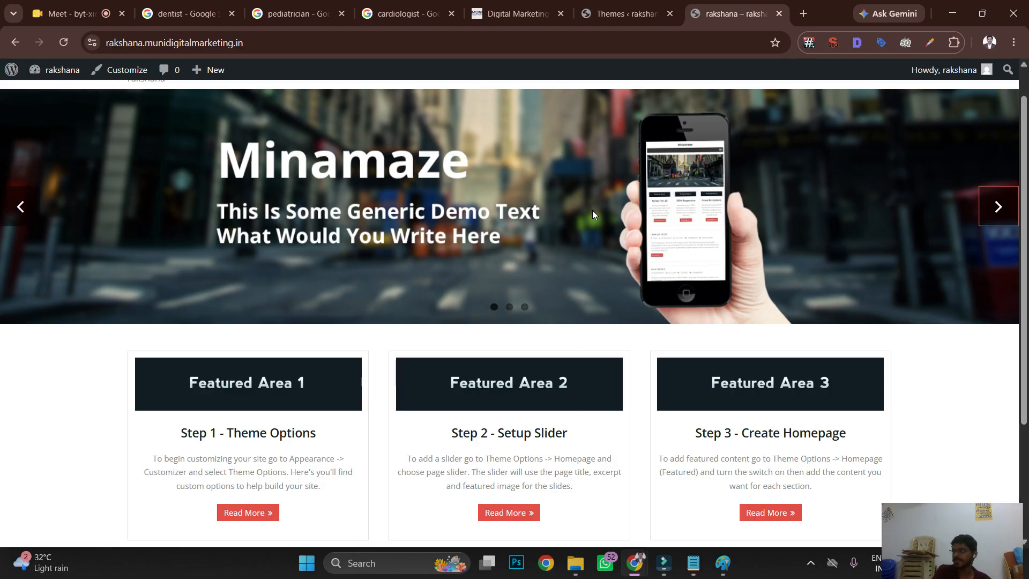
{"action": "scroll", "coordinate": [599, 92], "scroll_direction": "up", "scroll_amount": 1}
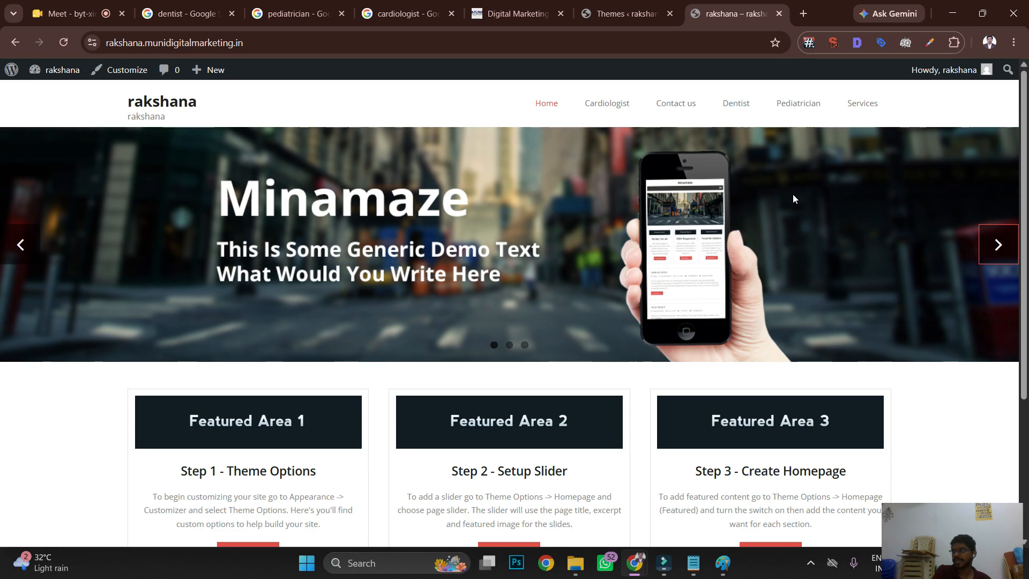
- Switch to Notepad and add a dash after "3) Menu" in the website creation outline
{"action": "left_click", "coordinate": [695, 561]}
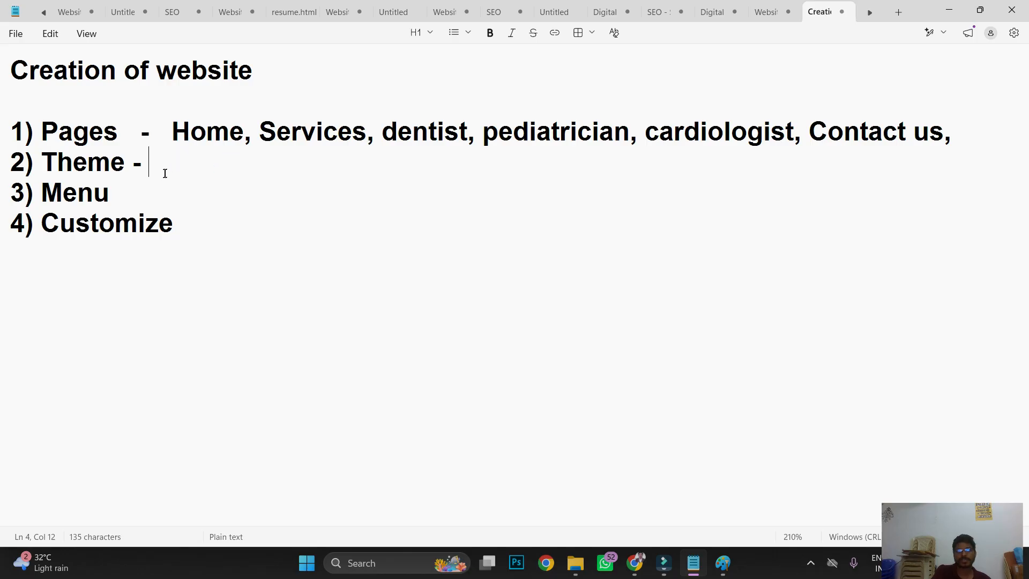
{"action": "left_click", "coordinate": [183, 139]}
{"action": "left_click", "coordinate": [151, 172]}
{"action": "left_click", "coordinate": [150, 199]}
{"action": "type", "text": "-"}
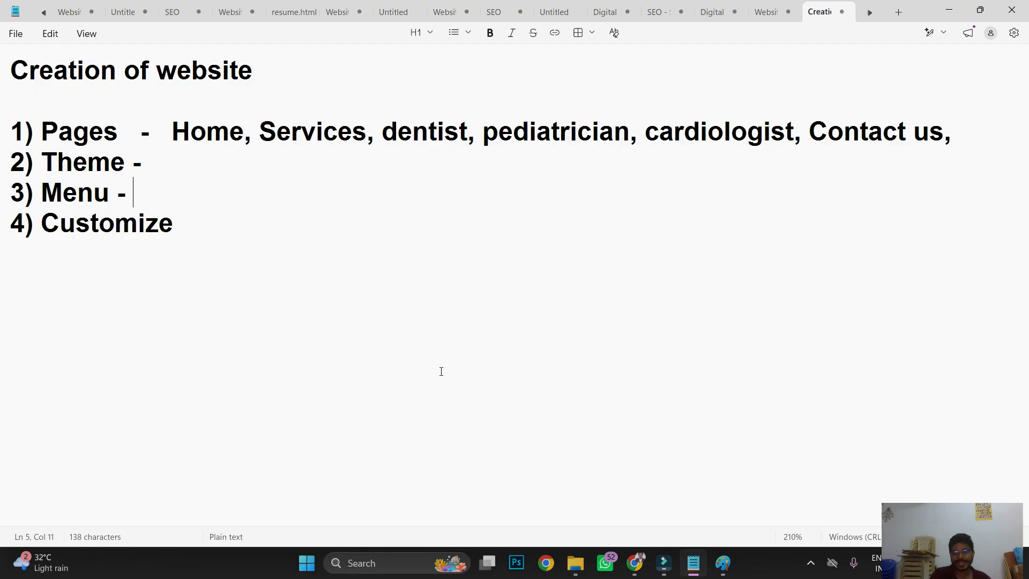
- Switch back to Chrome and create a new navigation menu in the WordPress admin, named after the site
{"action": "mouse_move", "coordinate": [638, 561]}
{"action": "left_click", "coordinate": [557, 506]}
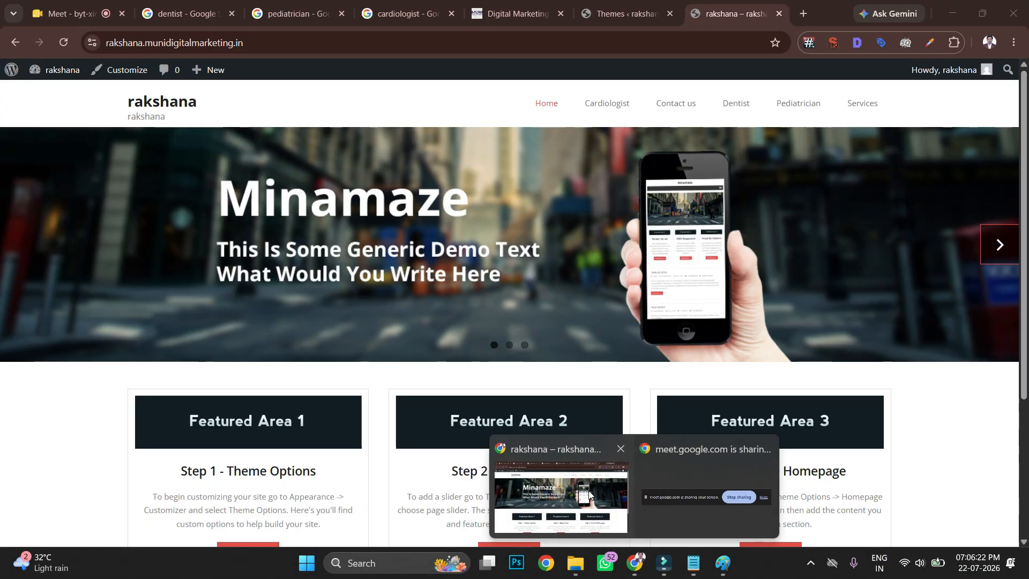
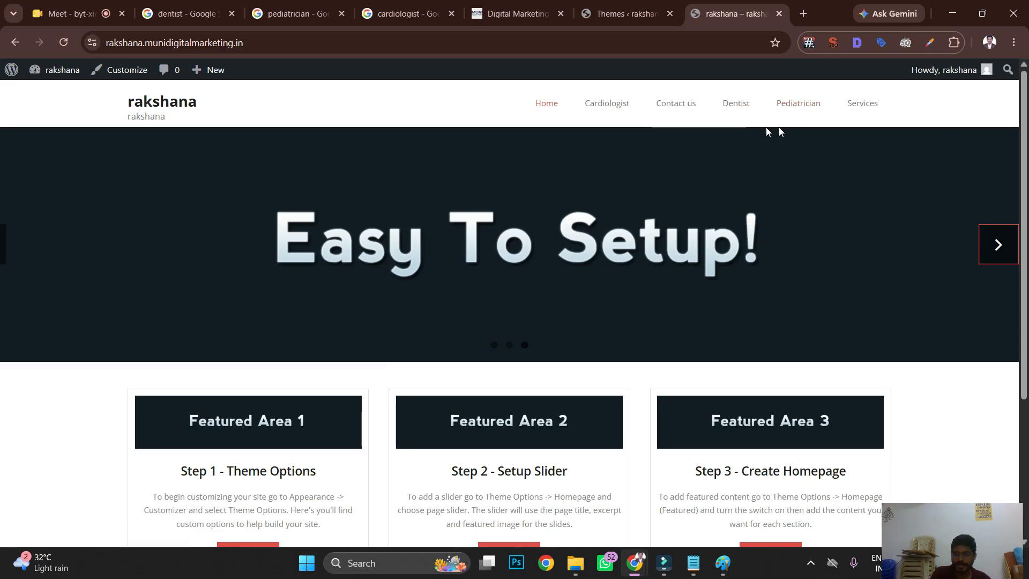
{"action": "left_click", "coordinate": [642, 3]}
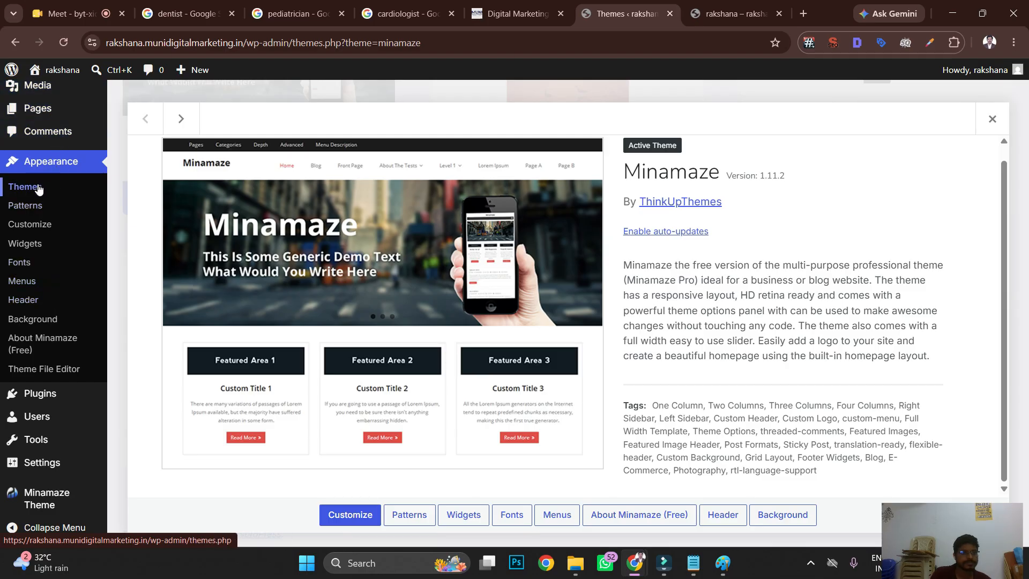
{"action": "left_click", "coordinate": [31, 283]}
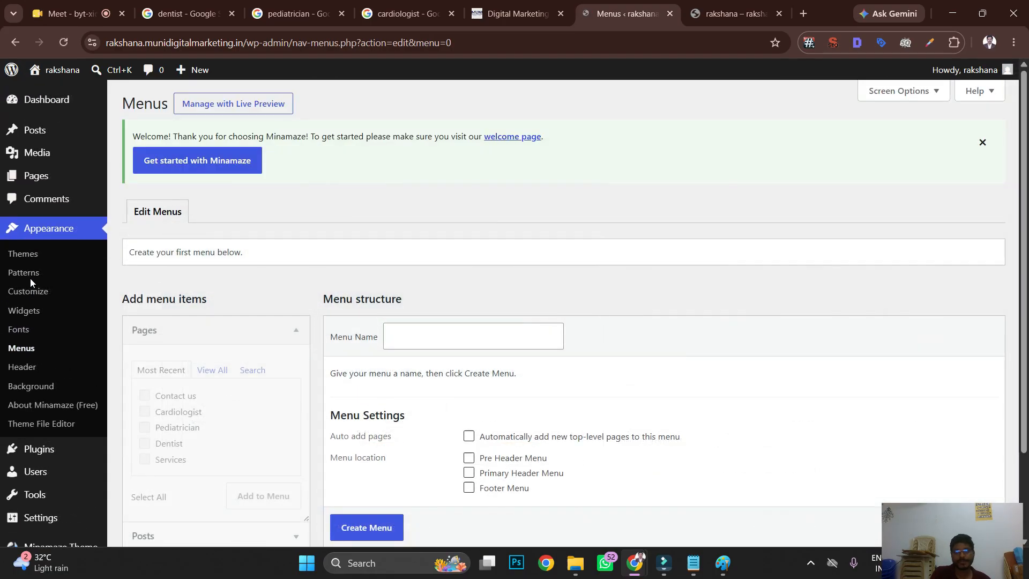
{"action": "left_click", "coordinate": [404, 335]}
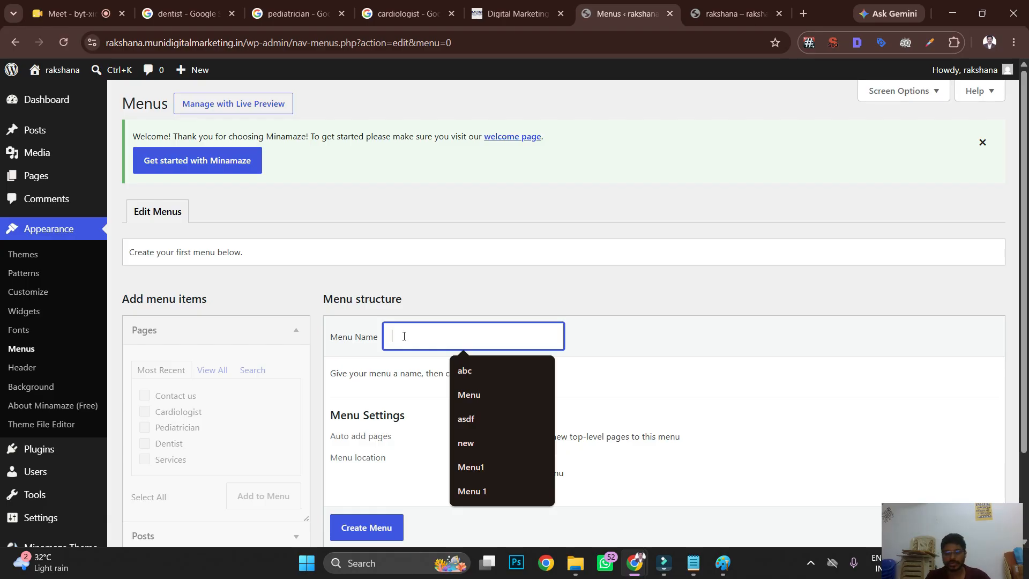
{"action": "type", "text": "rakshana"}
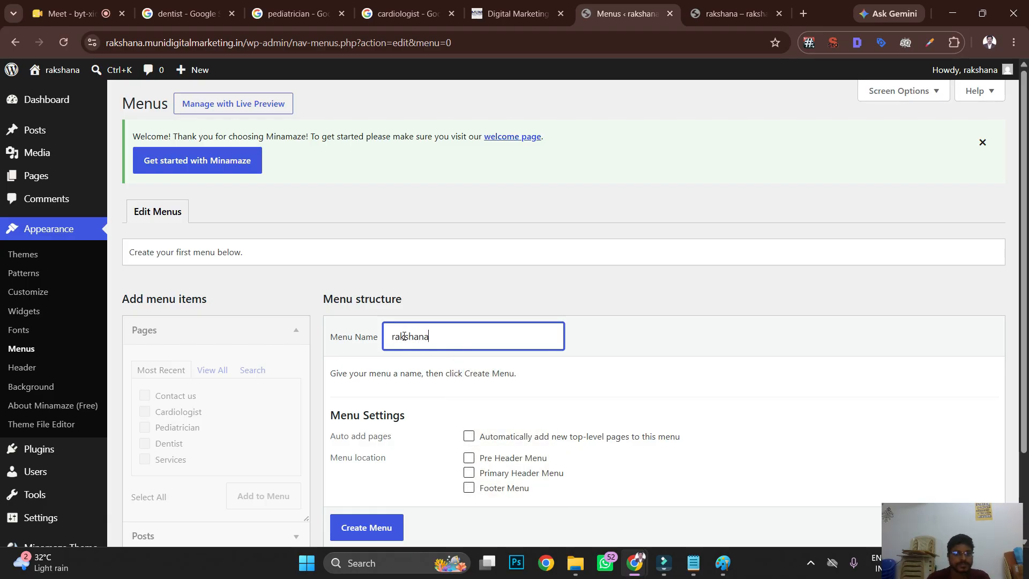
{"action": "scroll", "coordinate": [406, 337], "scroll_direction": "down", "scroll_amount": 2}
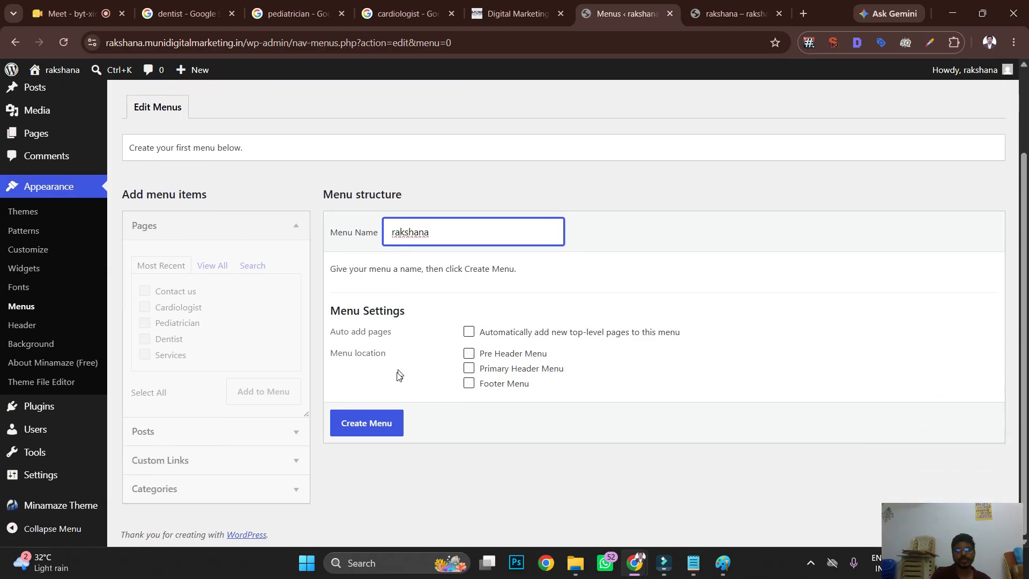
{"action": "left_click", "coordinate": [385, 427]}
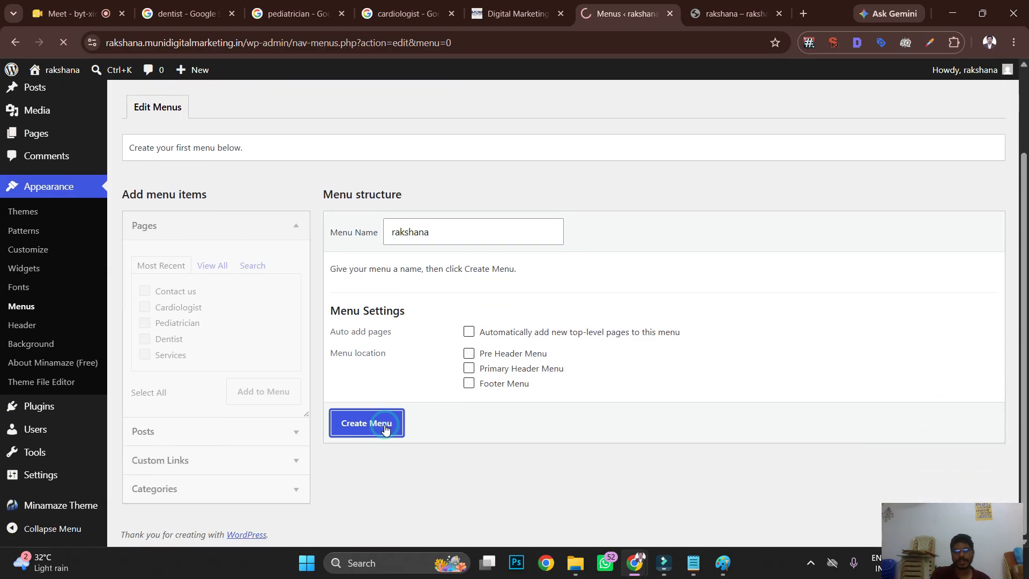
- Add the Home, Cardiologist, Contact us, Dentist, Pediatrician and Services pages to the new menu
{"action": "scroll", "coordinate": [389, 394], "scroll_direction": "down", "scroll_amount": 2}
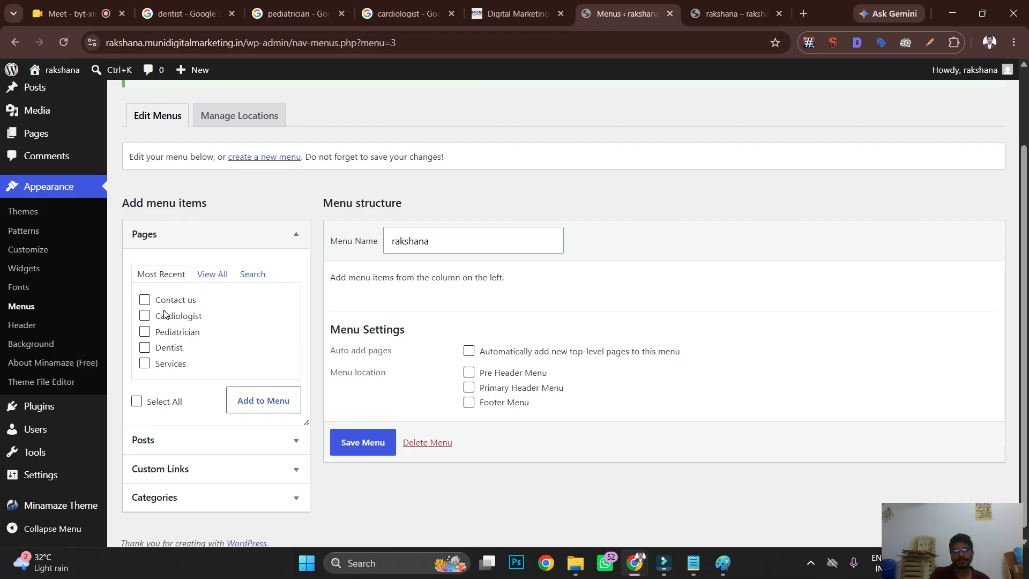
{"action": "left_click", "coordinate": [216, 276]}
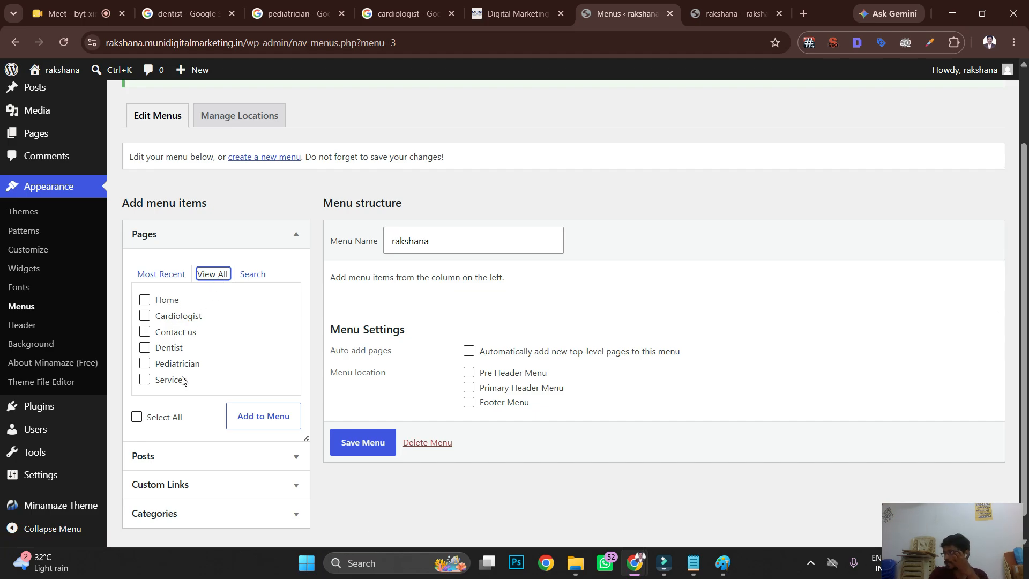
{"action": "left_click", "coordinate": [144, 302]}
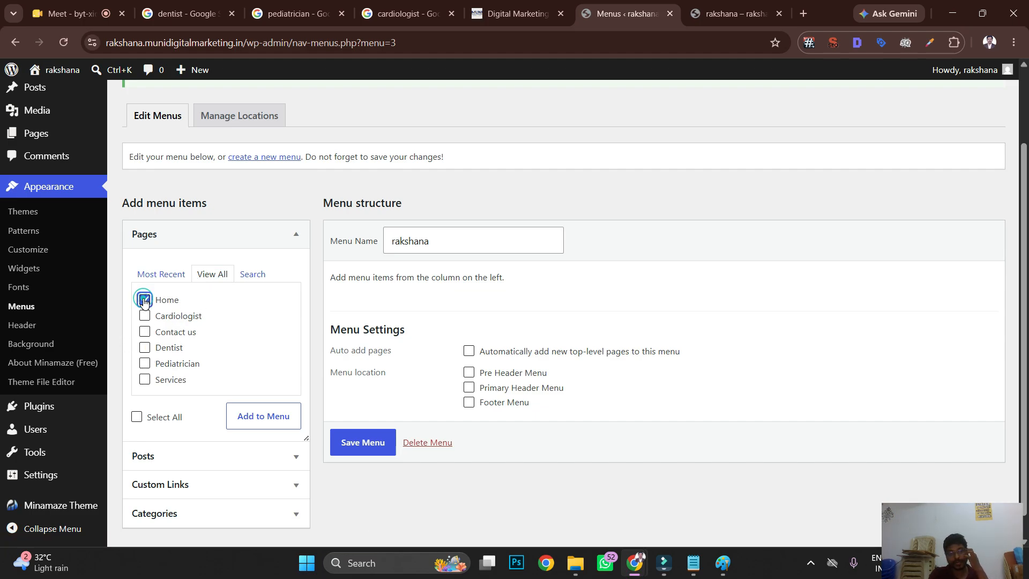
{"action": "left_click", "coordinate": [146, 317]}
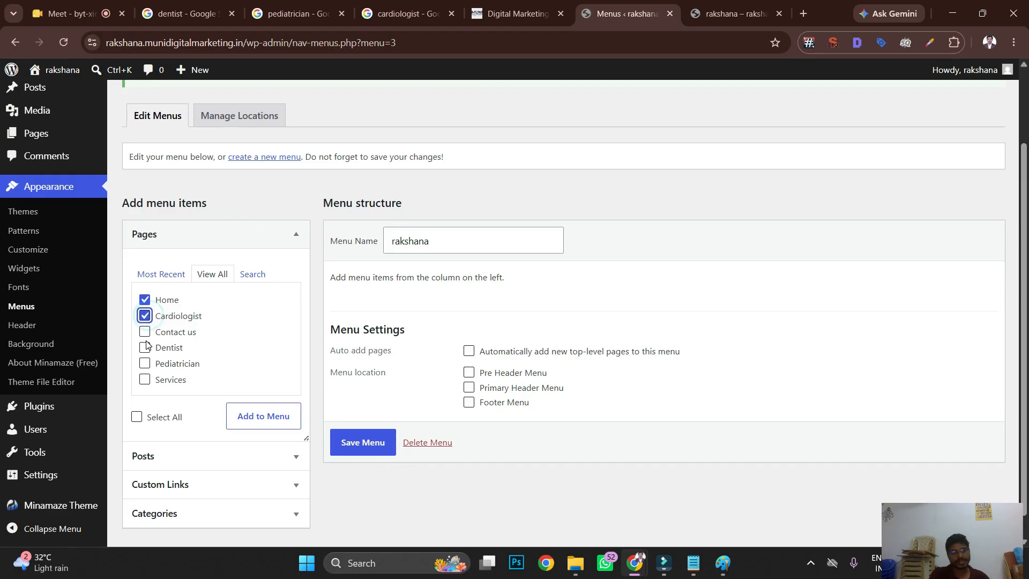
{"action": "left_click", "coordinate": [144, 332]}
{"action": "left_click", "coordinate": [144, 348]}
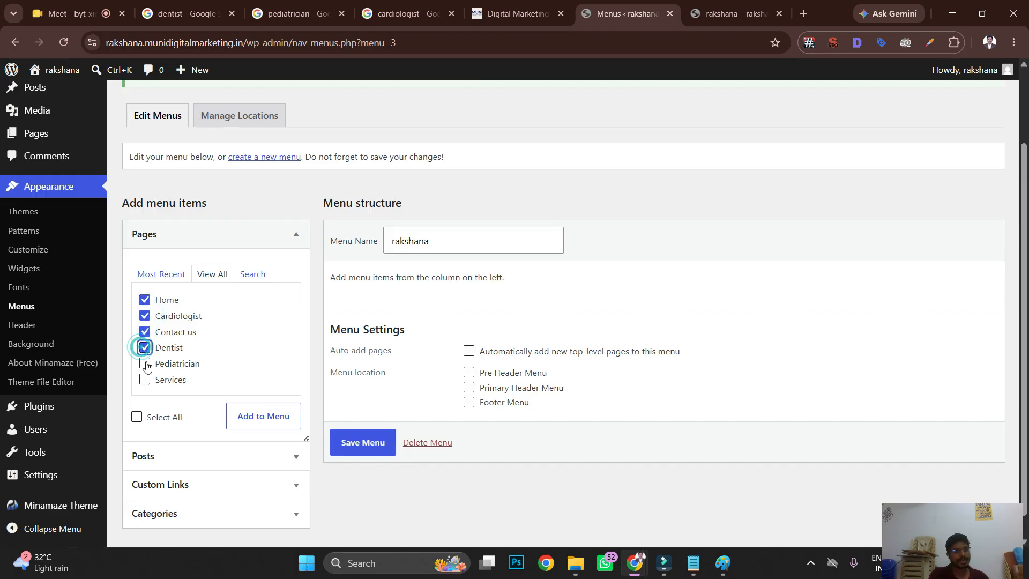
{"action": "left_click", "coordinate": [144, 364]}
{"action": "left_click", "coordinate": [144, 381]}
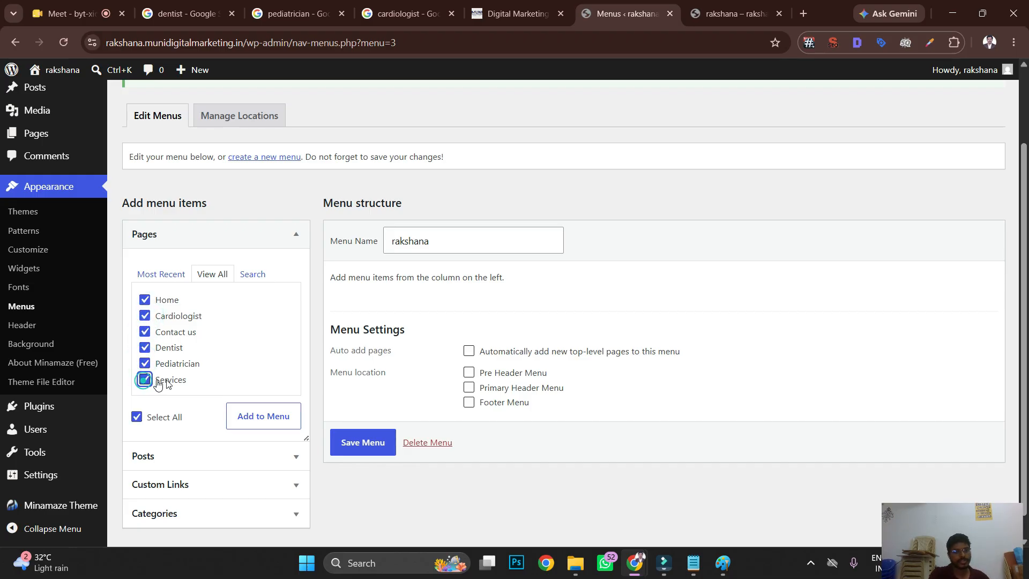
{"action": "left_click", "coordinate": [270, 422]}
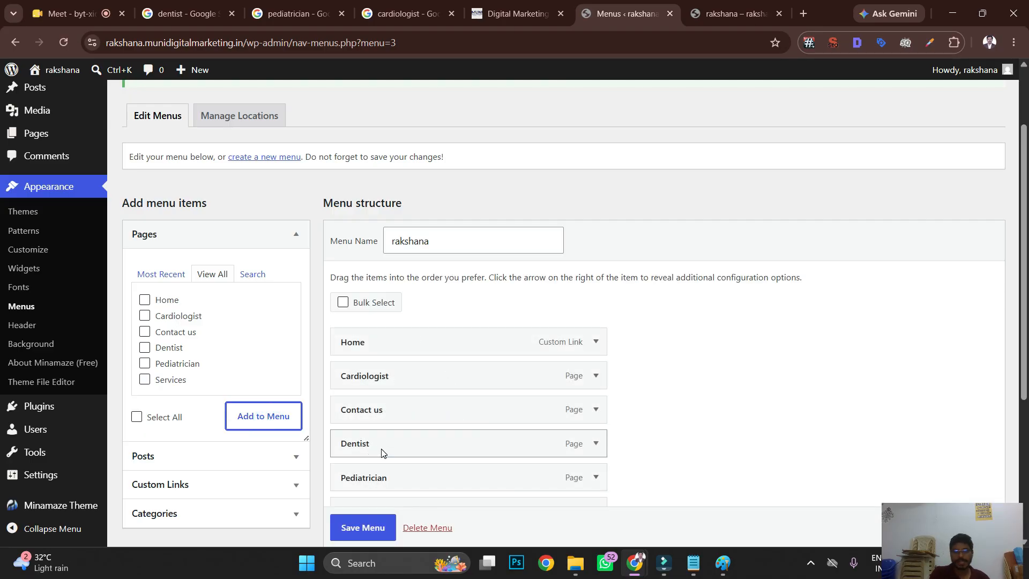
- Reorder the menu items as Home, Services, Pediatrician, Dentist, Cardiologist, Contact us
{"action": "scroll", "coordinate": [381, 452], "scroll_direction": "down", "scroll_amount": 2}
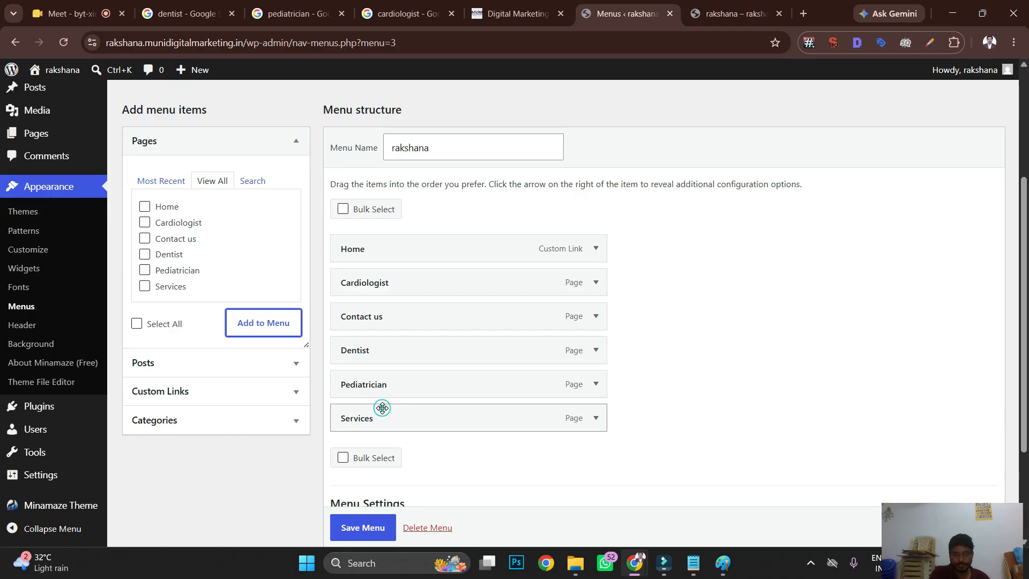
{"action": "left_click_drag", "start_coordinate": [382, 408], "coordinate": [346, 268]}
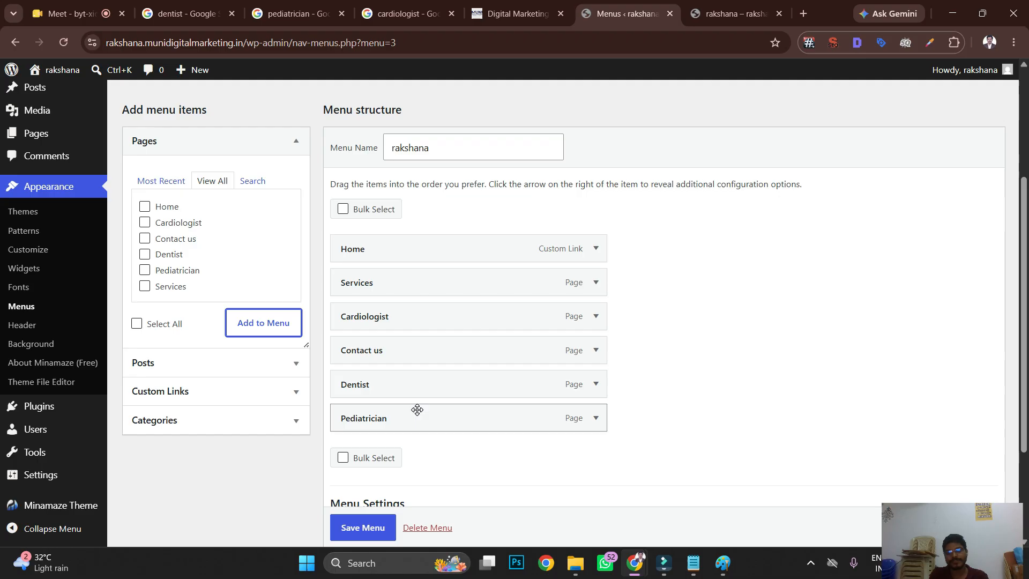
{"action": "left_click_drag", "start_coordinate": [418, 411], "coordinate": [395, 305]}
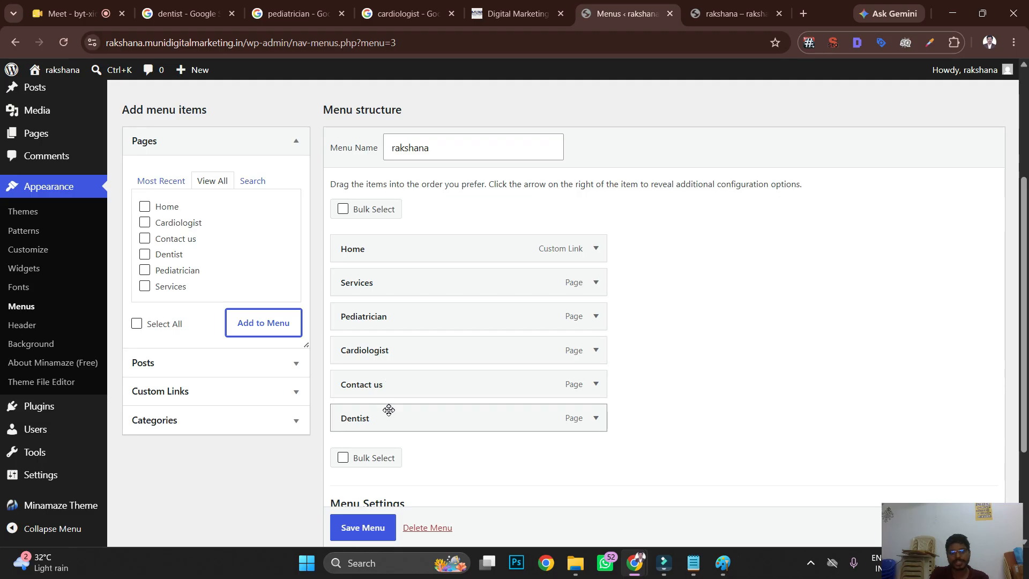
{"action": "left_click_drag", "start_coordinate": [389, 419], "coordinate": [354, 336]}
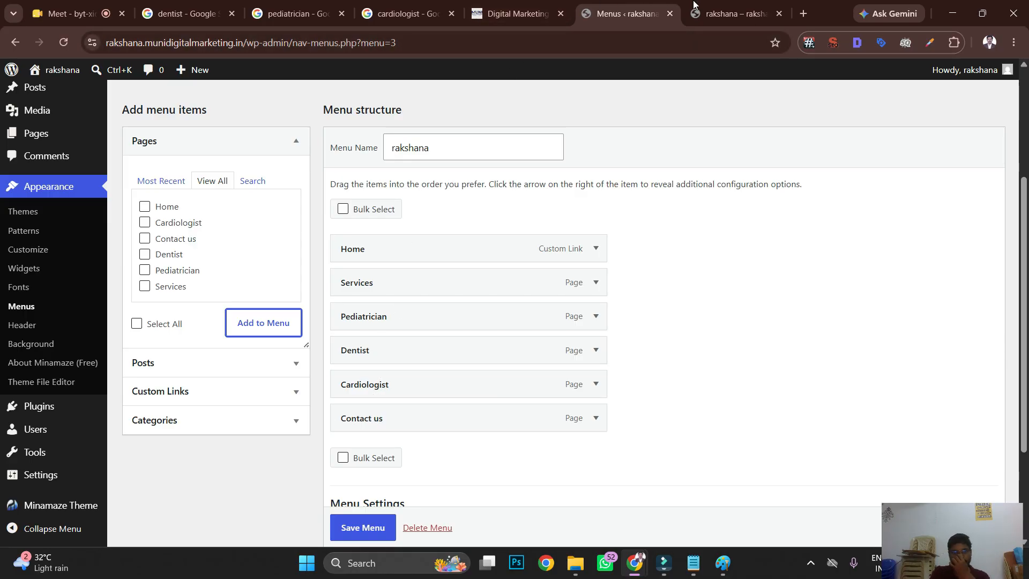
- Check the menu on the live home page, and nest Pediatrician, Dentist and Cardiologist as sub items under Services
{"action": "left_click", "coordinate": [734, 14]}
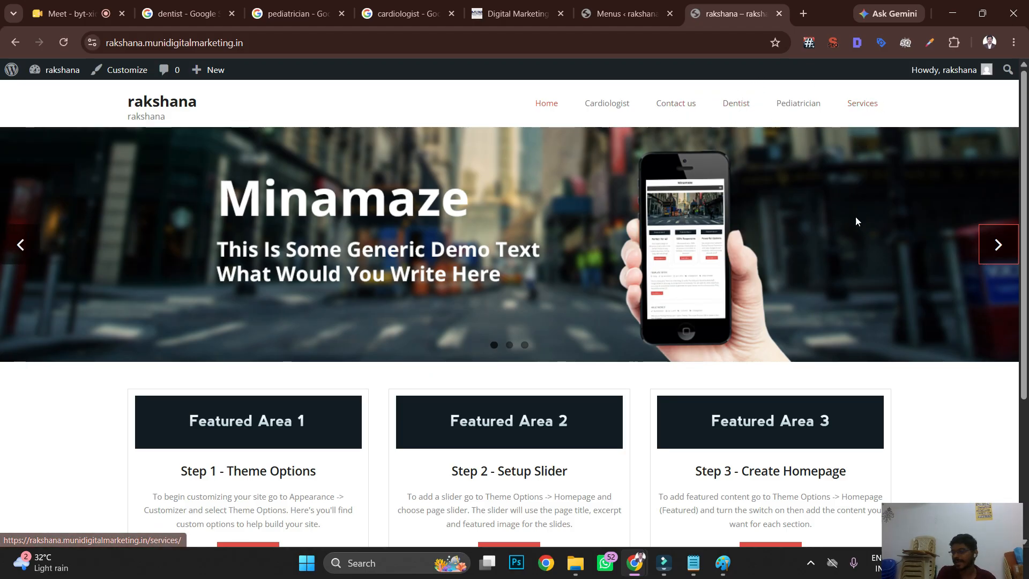
{"action": "left_click", "coordinate": [650, 5]}
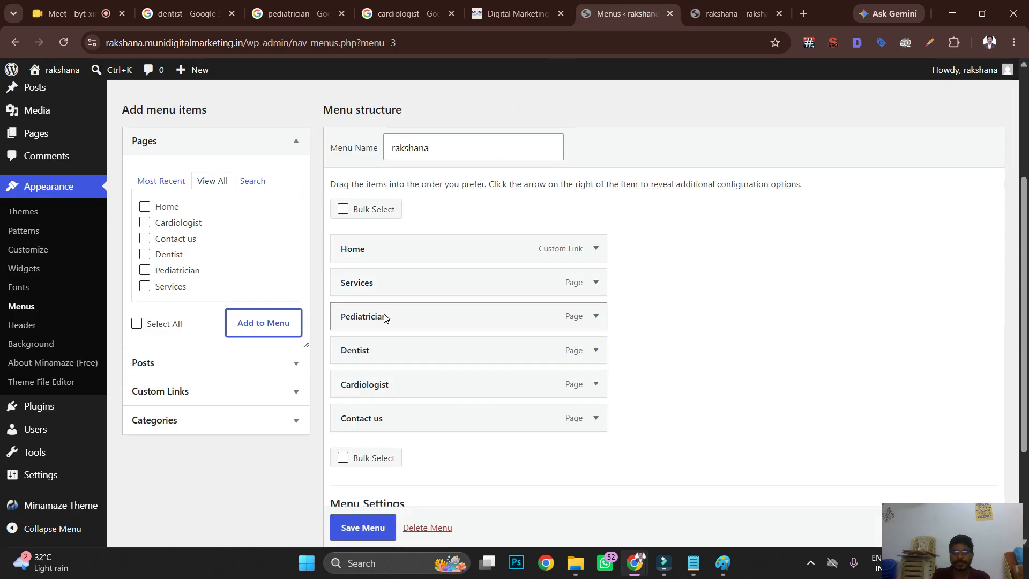
{"action": "left_click_drag", "start_coordinate": [384, 317], "coordinate": [415, 315]}
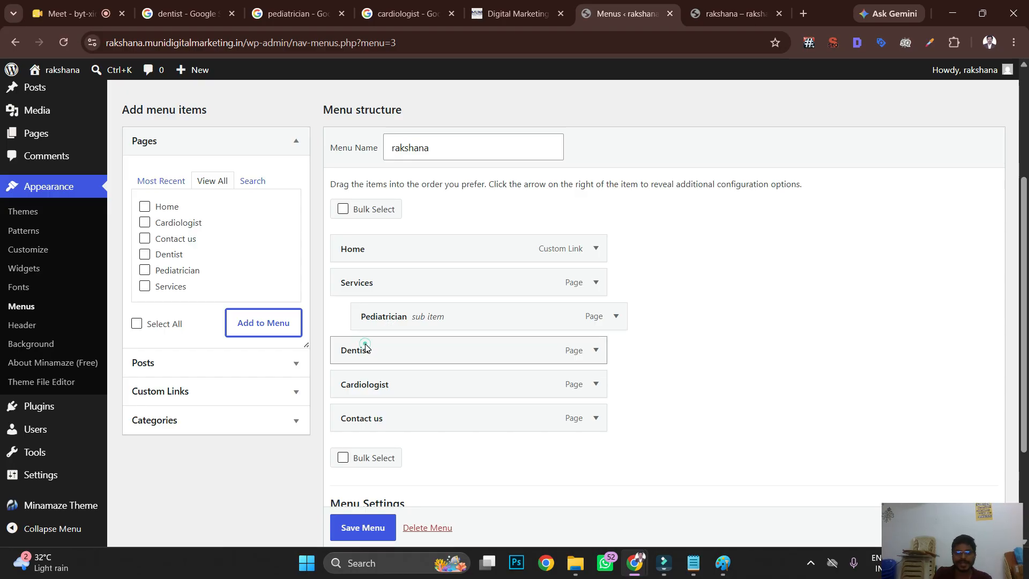
{"action": "left_click_drag", "start_coordinate": [365, 348], "coordinate": [389, 343]}
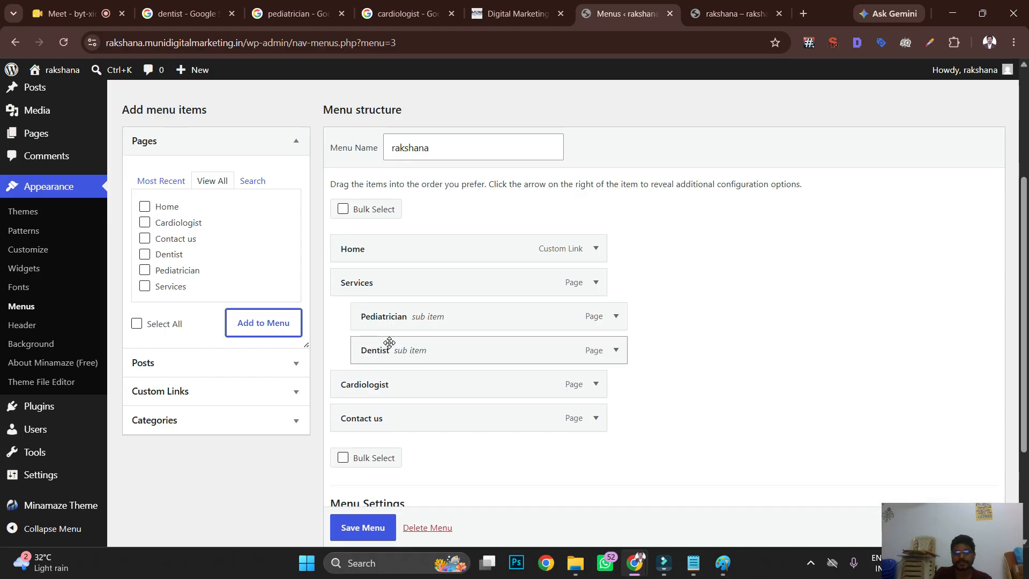
{"action": "left_click_drag", "start_coordinate": [360, 384], "coordinate": [405, 386]}
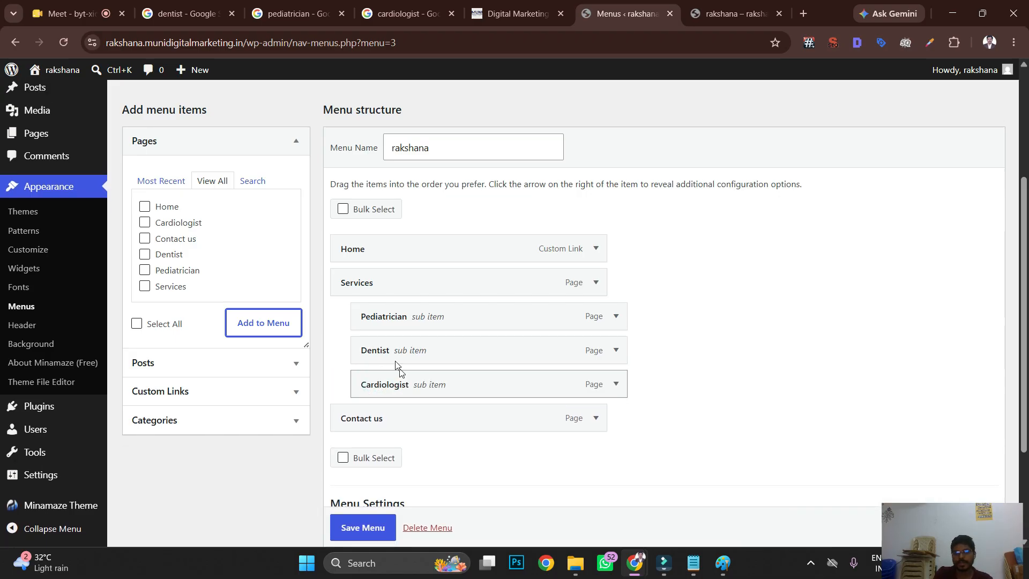
- Review the live home page's menu again, and try nesting Cardiologist under Dentist before returning it to the level below Services
{"action": "left_click", "coordinate": [734, 13]}
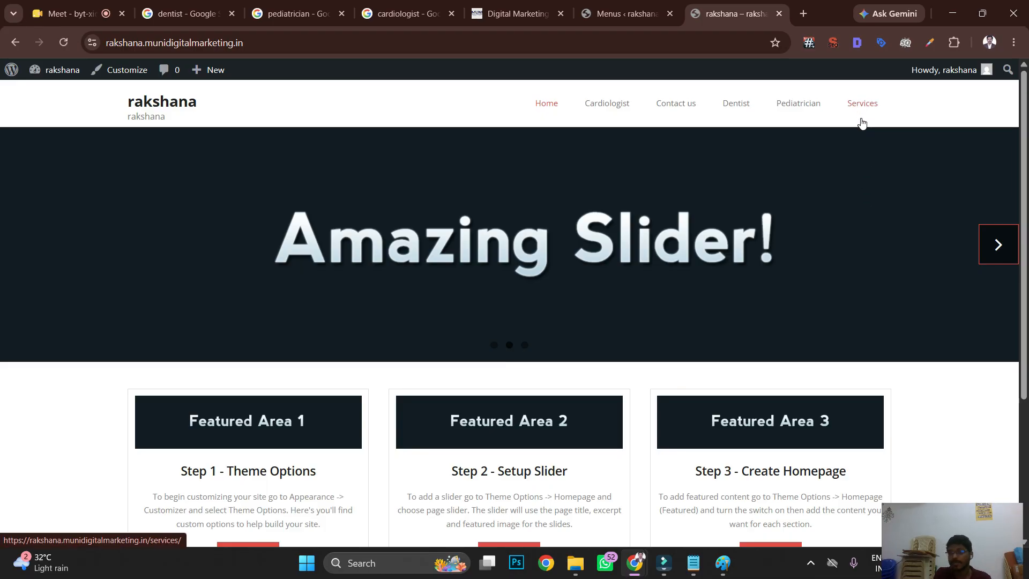
{"action": "left_click", "coordinate": [643, 12]}
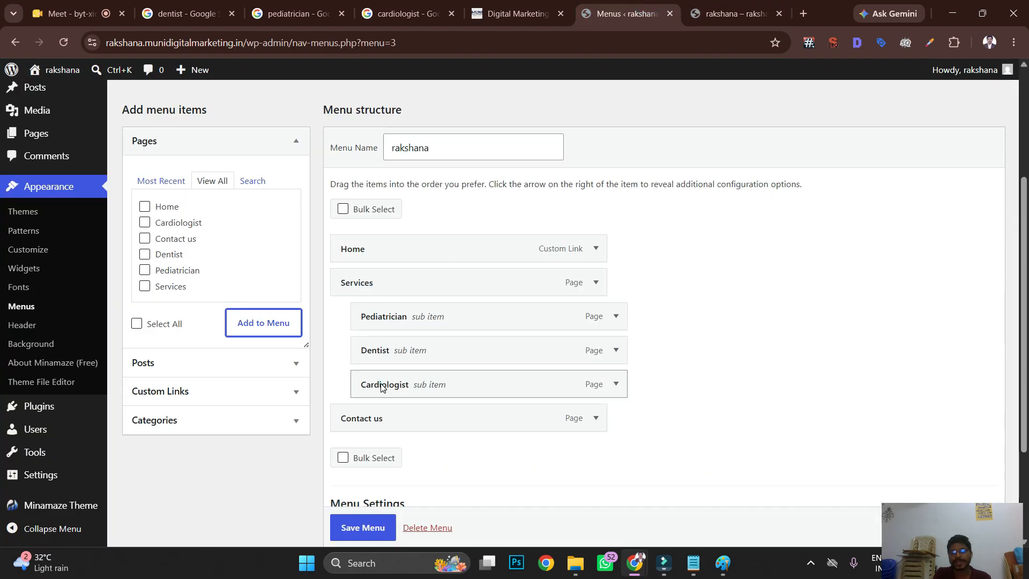
{"action": "left_click_drag", "start_coordinate": [379, 384], "coordinate": [409, 385]}
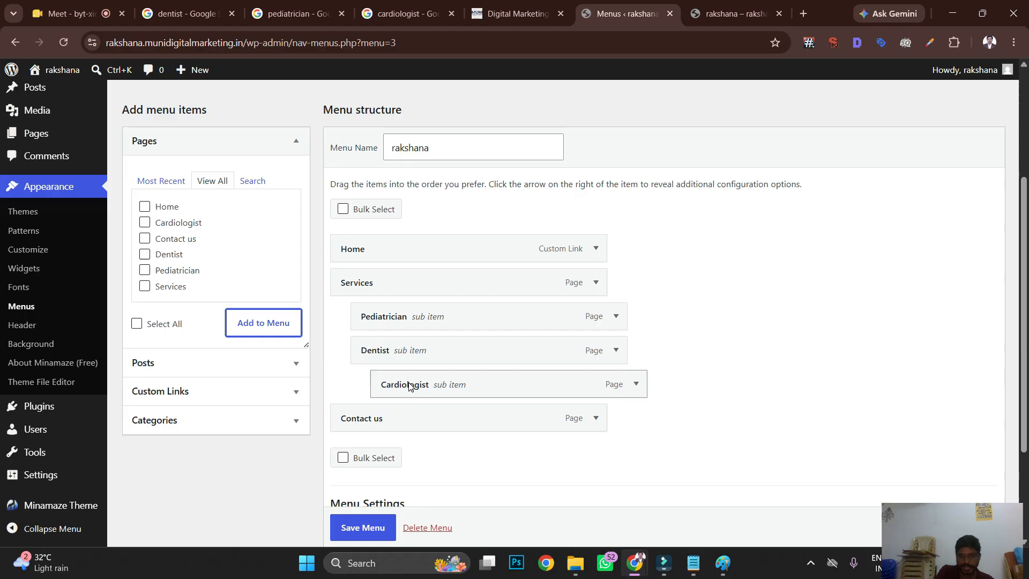
{"action": "left_click_drag", "start_coordinate": [409, 385], "coordinate": [395, 386]}
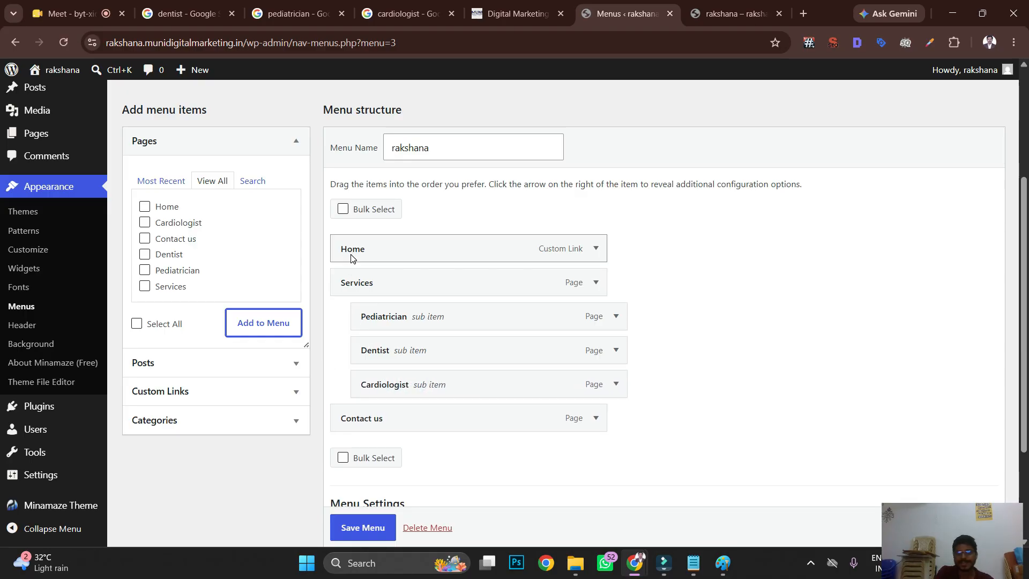
- Save the reordered menu with its Services sub items, leaving the menu location options unselected
{"action": "scroll", "coordinate": [357, 351], "scroll_direction": "down", "scroll_amount": 3}
{"action": "left_click", "coordinate": [354, 528]}
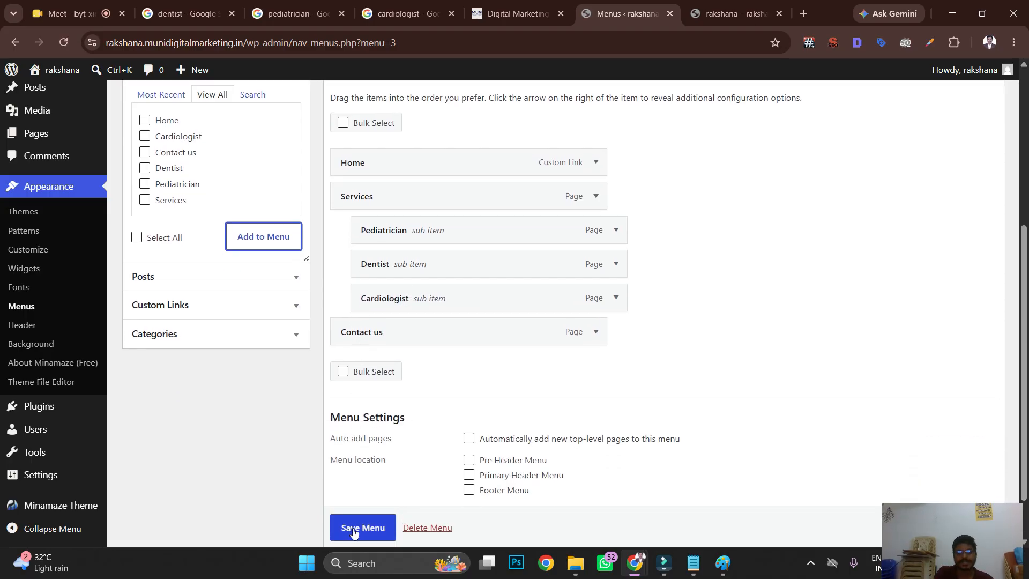
{"action": "left_click", "coordinate": [364, 484]}
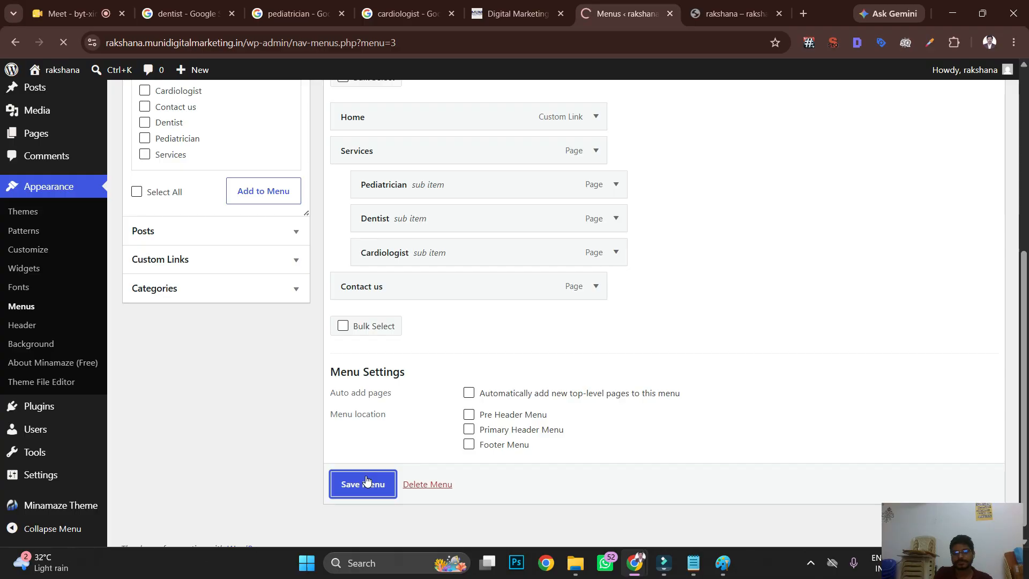
{"action": "scroll", "coordinate": [403, 399], "scroll_direction": "down", "scroll_amount": 5}
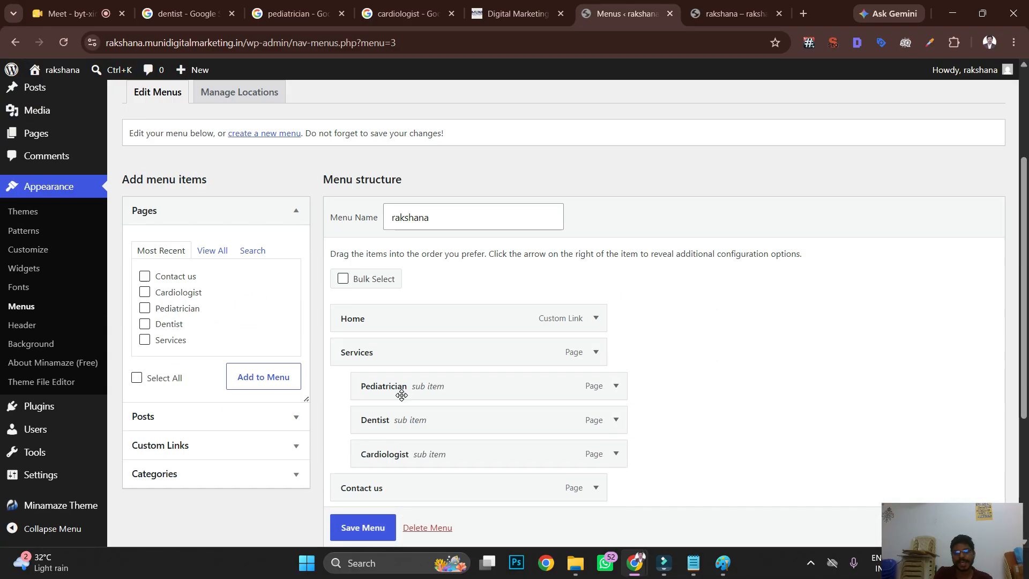
{"action": "left_click", "coordinate": [365, 527]}
{"action": "scroll", "coordinate": [367, 536], "scroll_direction": "down", "scroll_amount": 1}
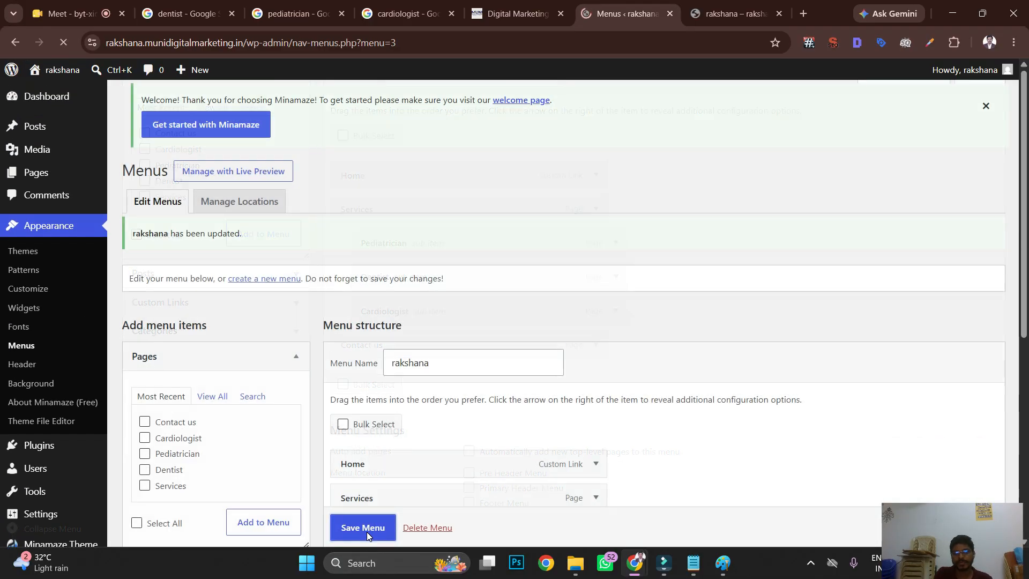
- Reload the live home page to check its navigation menu, and return to the Menus admin page
{"action": "left_click", "coordinate": [736, 14]}
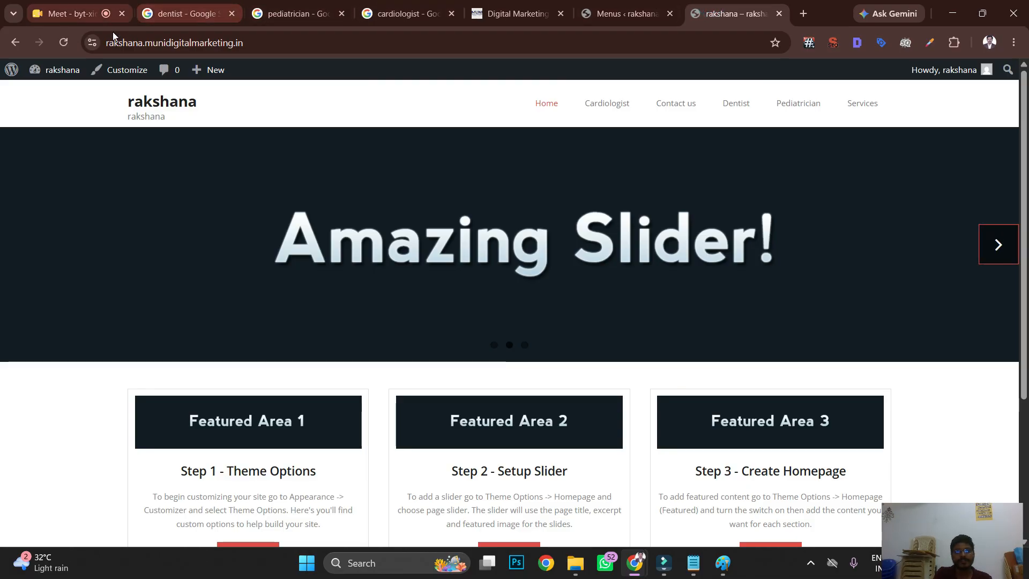
{"action": "left_click", "coordinate": [62, 41]}
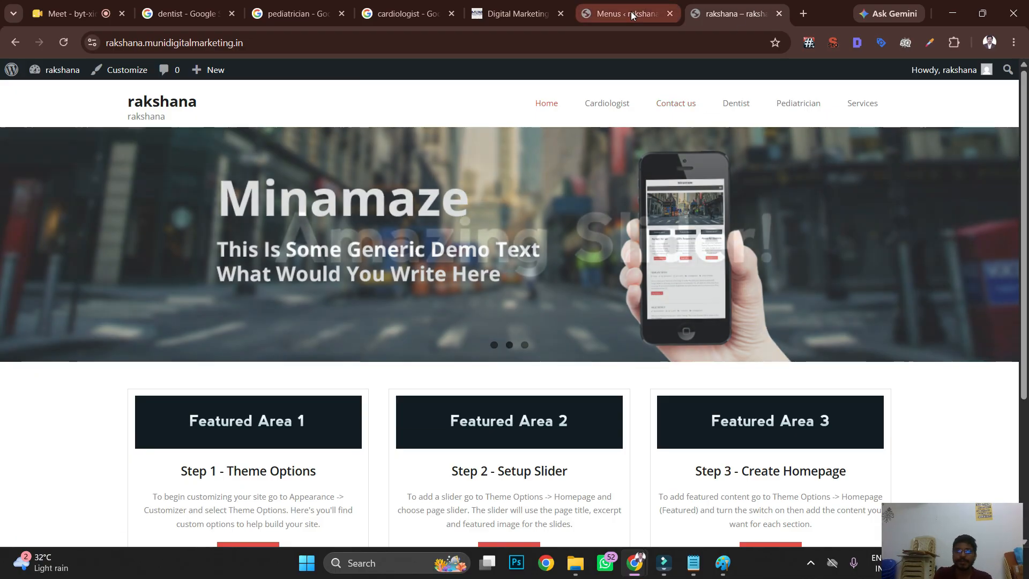
{"action": "left_click", "coordinate": [627, 14]}
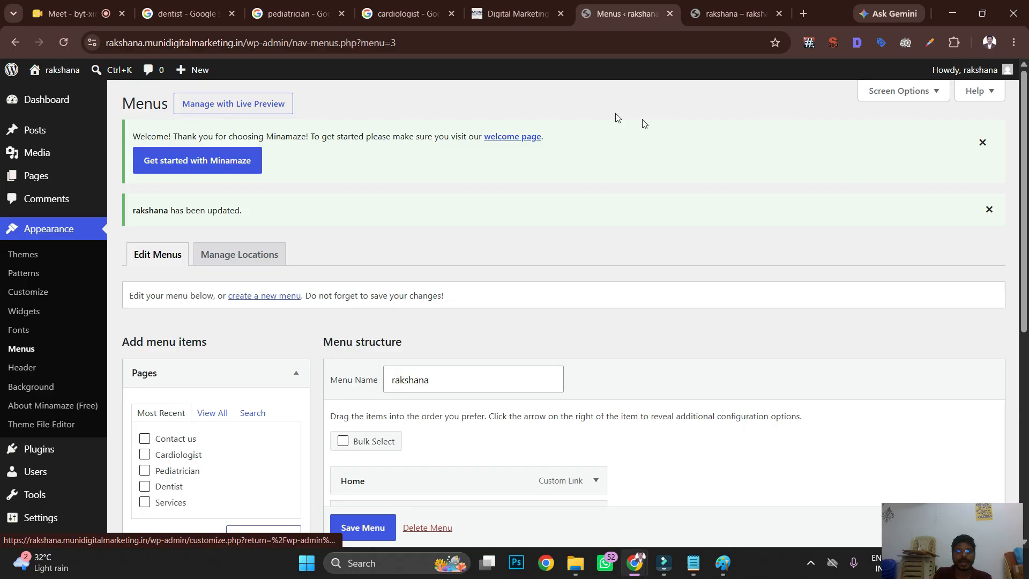
- Switch to Notepad to consult the website creation outline, and switch back to Chrome to open the WordPress Dashboard
{"action": "left_click", "coordinate": [693, 562]}
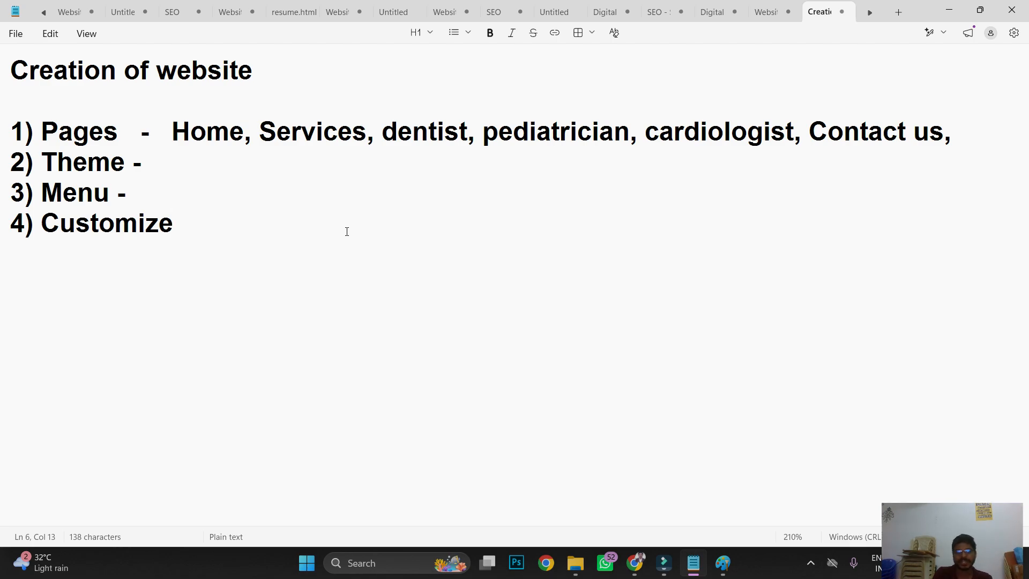
{"action": "mouse_move", "coordinate": [637, 569]}
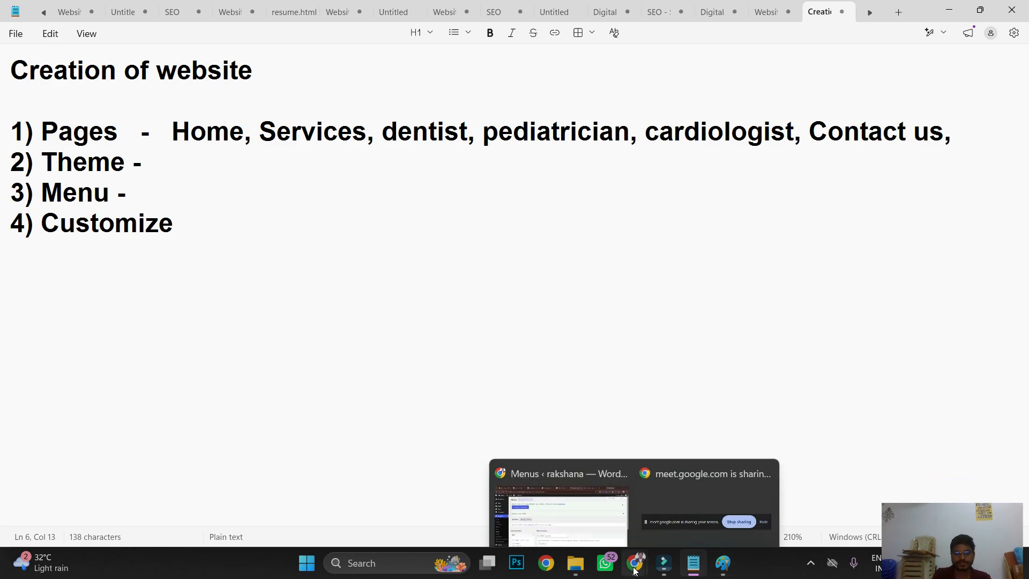
{"action": "left_click", "coordinate": [557, 499]}
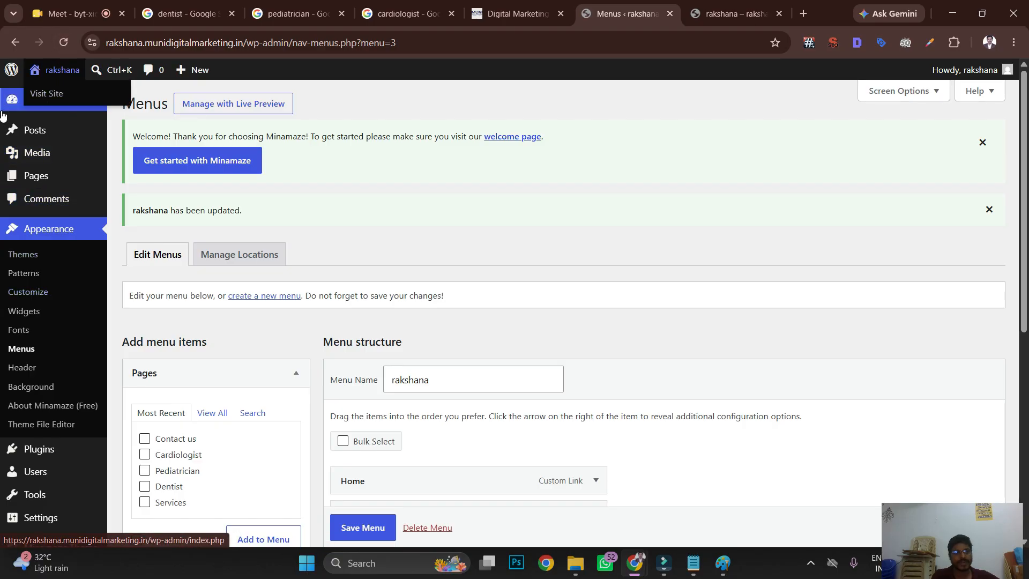
{"action": "left_click", "coordinate": [29, 102]}
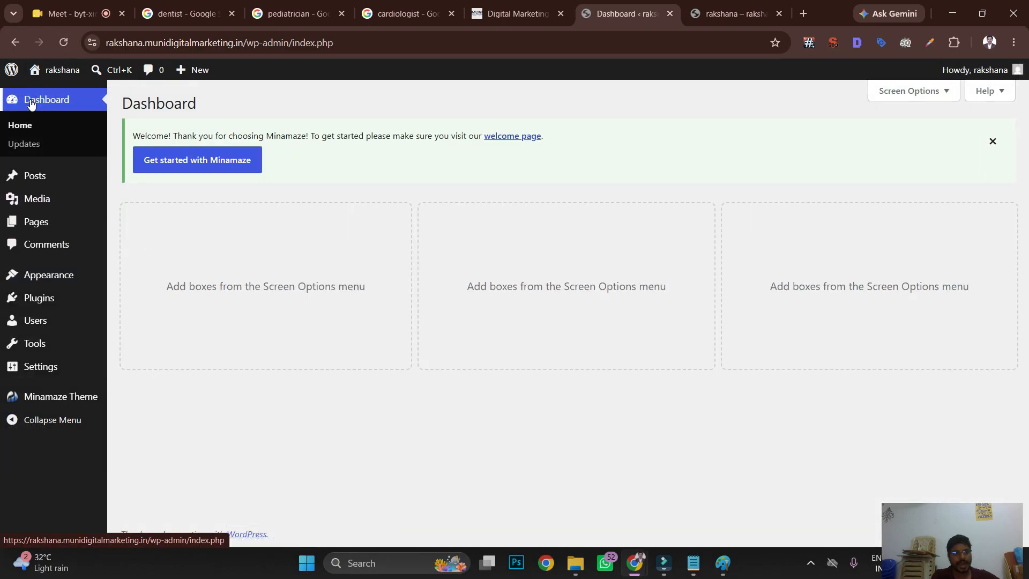
- Open the theme Customizer and display the assignment settings for all menu locations
{"action": "mouse_move", "coordinate": [78, 274]}
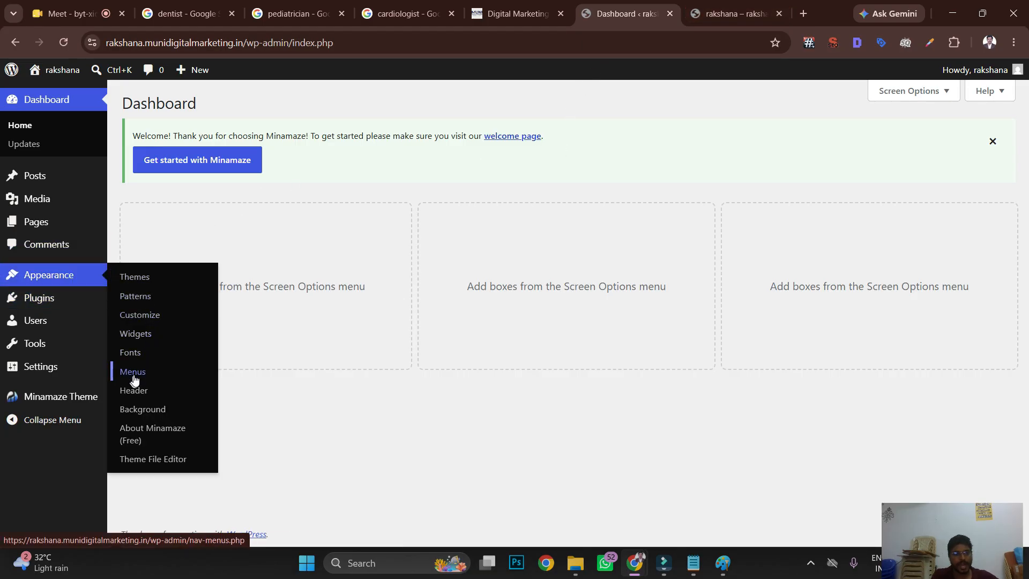
{"action": "left_click", "coordinate": [143, 309]}
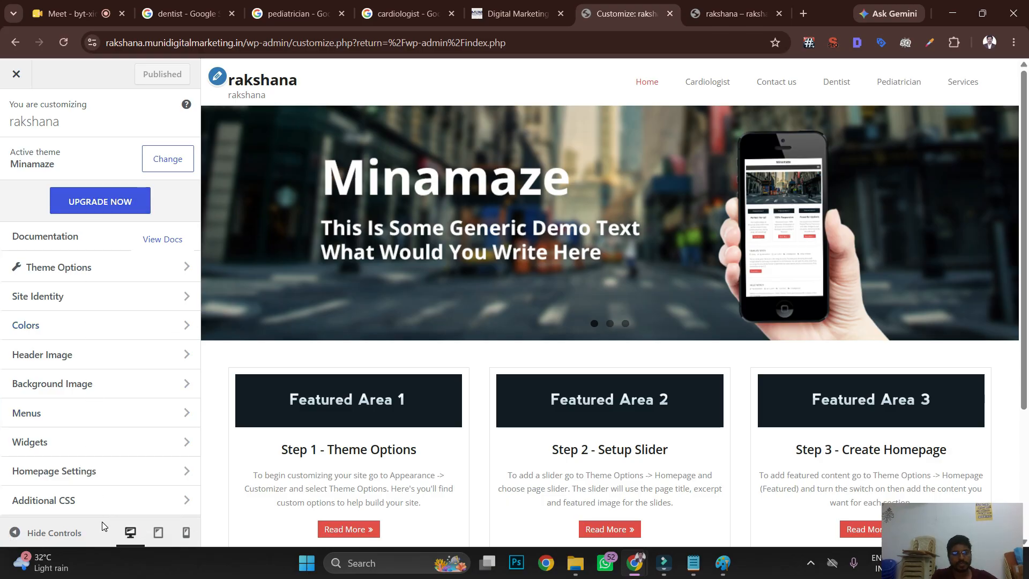
{"action": "left_click", "coordinate": [107, 411]}
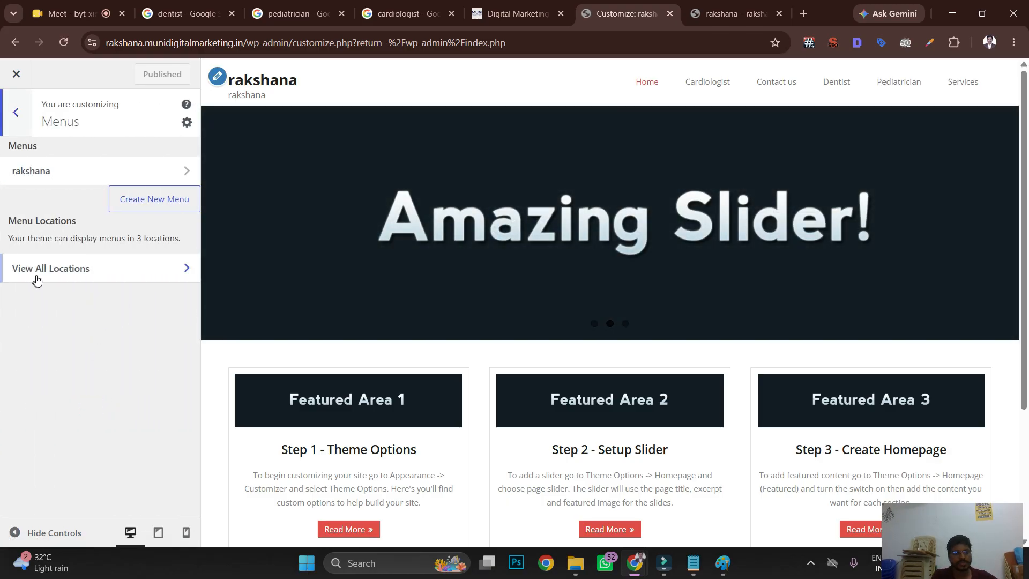
{"action": "left_click", "coordinate": [42, 272]}
{"action": "left_click", "coordinate": [42, 273]}
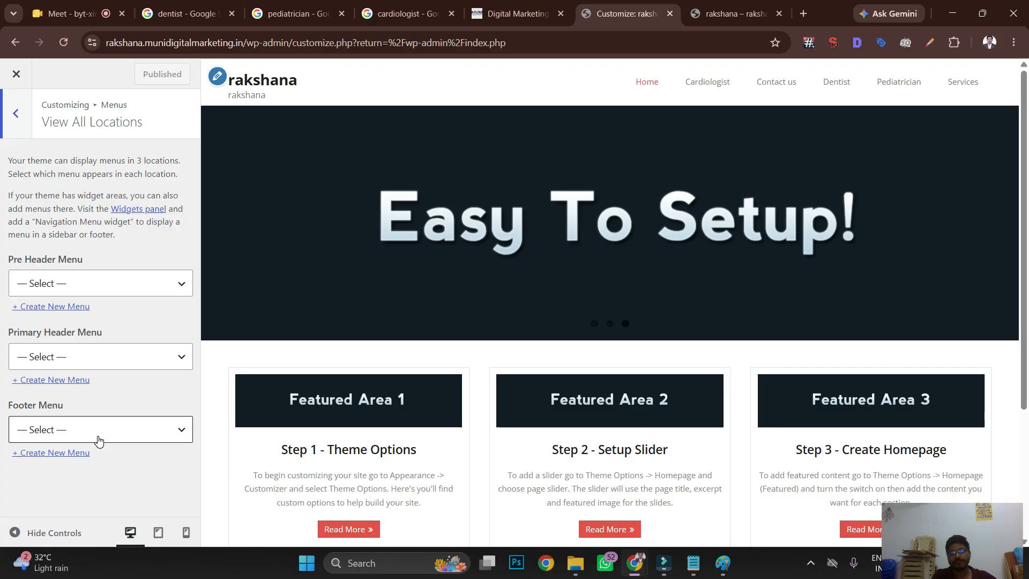
- Assign the saved navigation menu to the Pre Header Menu location and compare the preview with the live home page
{"action": "left_click", "coordinate": [85, 284]}
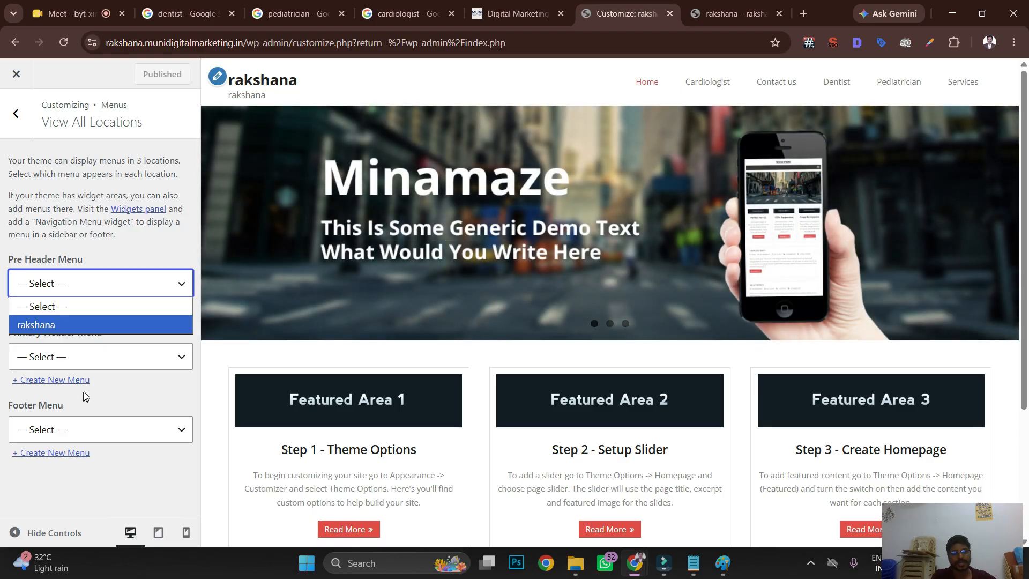
{"action": "left_click", "coordinate": [121, 385]}
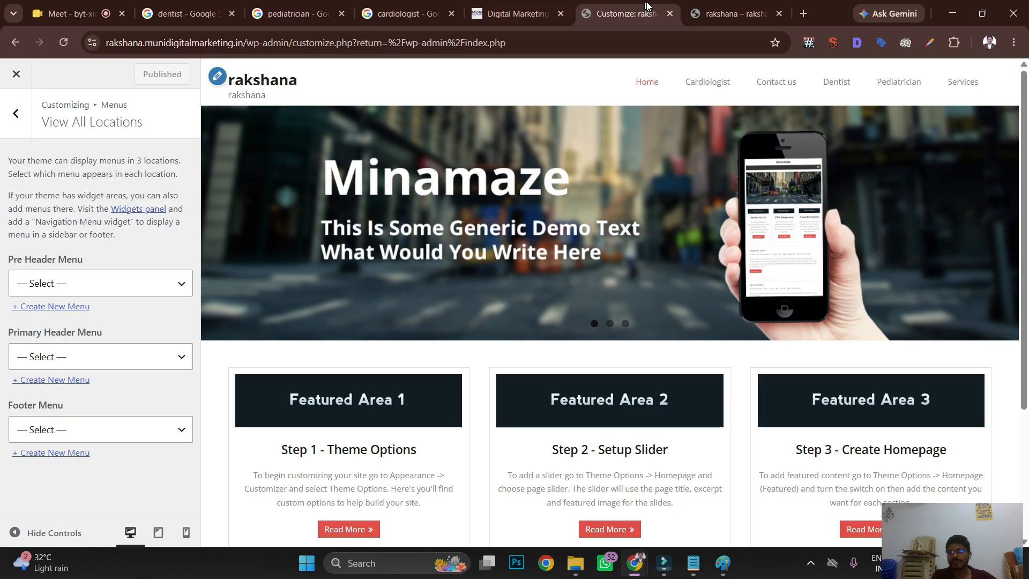
{"action": "left_click", "coordinate": [693, 9]}
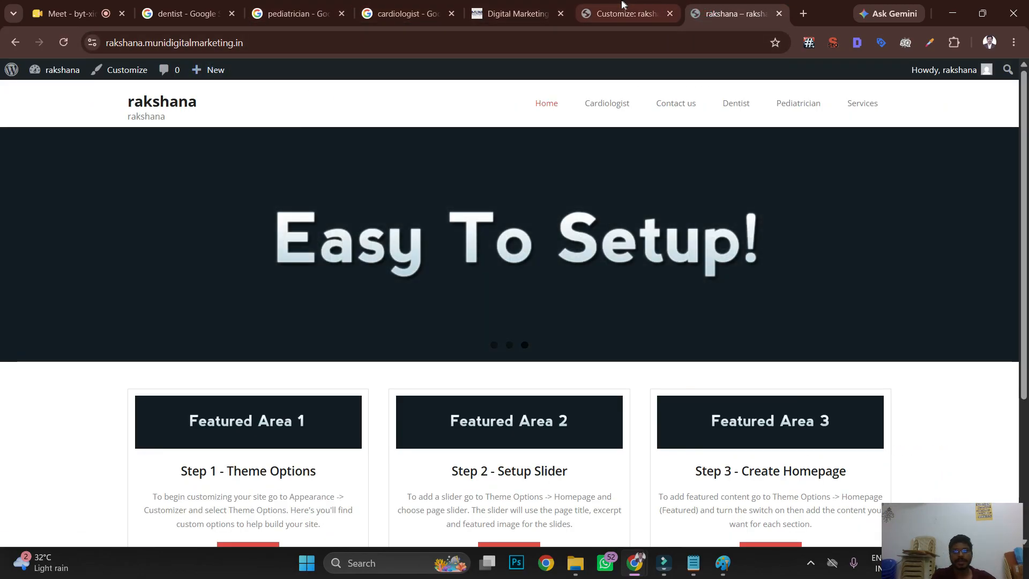
{"action": "left_click", "coordinate": [622, 6]}
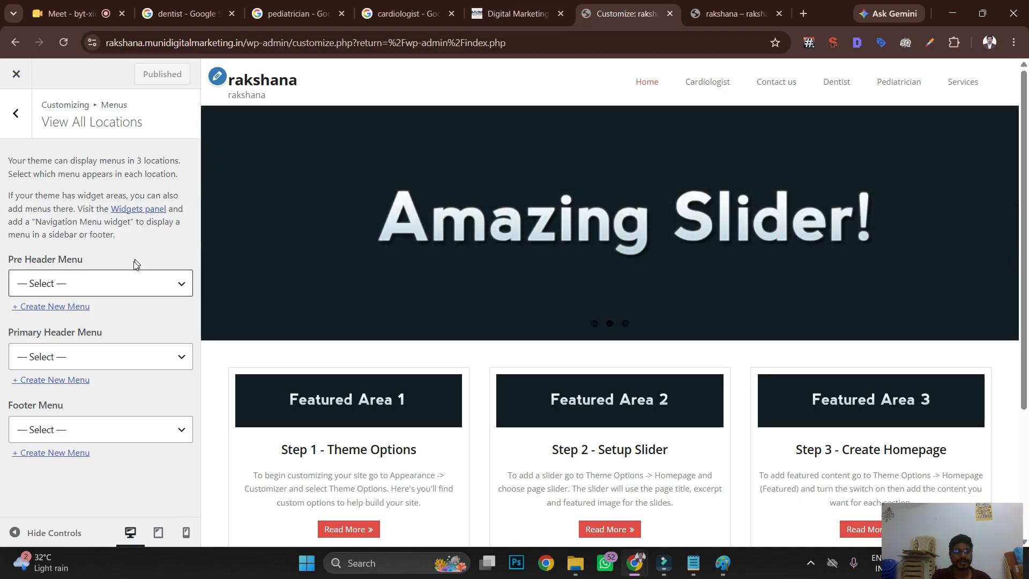
{"action": "left_click", "coordinate": [122, 281]}
{"action": "left_click", "coordinate": [98, 322]}
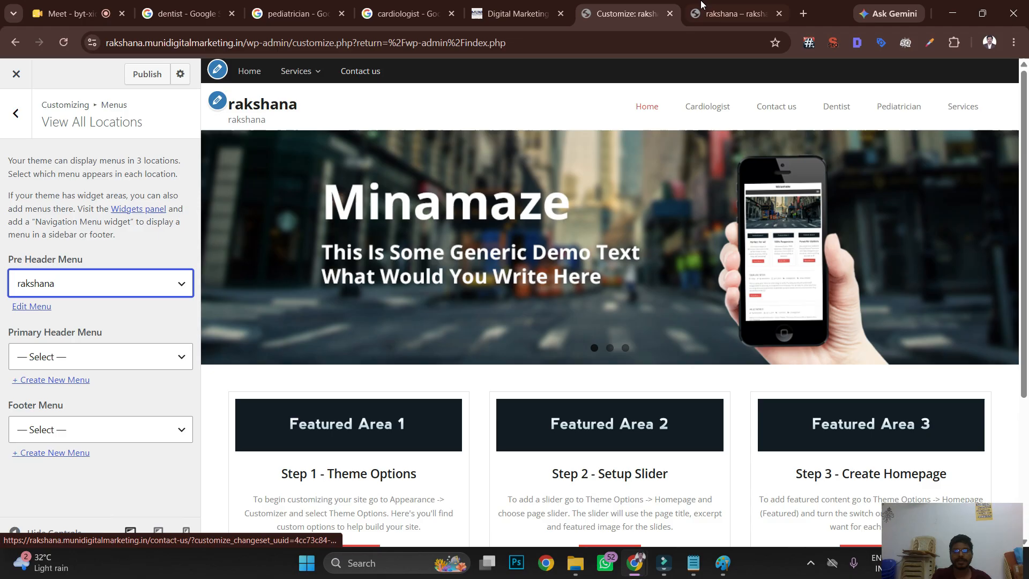
{"action": "left_click", "coordinate": [701, 6]}
{"action": "left_click", "coordinate": [655, 7]}
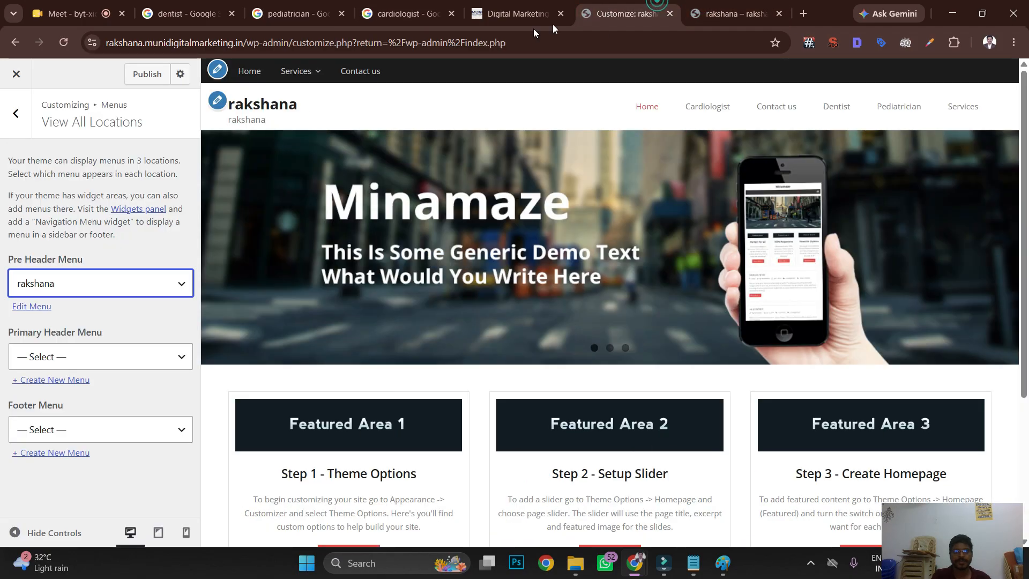
{"action": "mouse_move", "coordinate": [298, 73]}
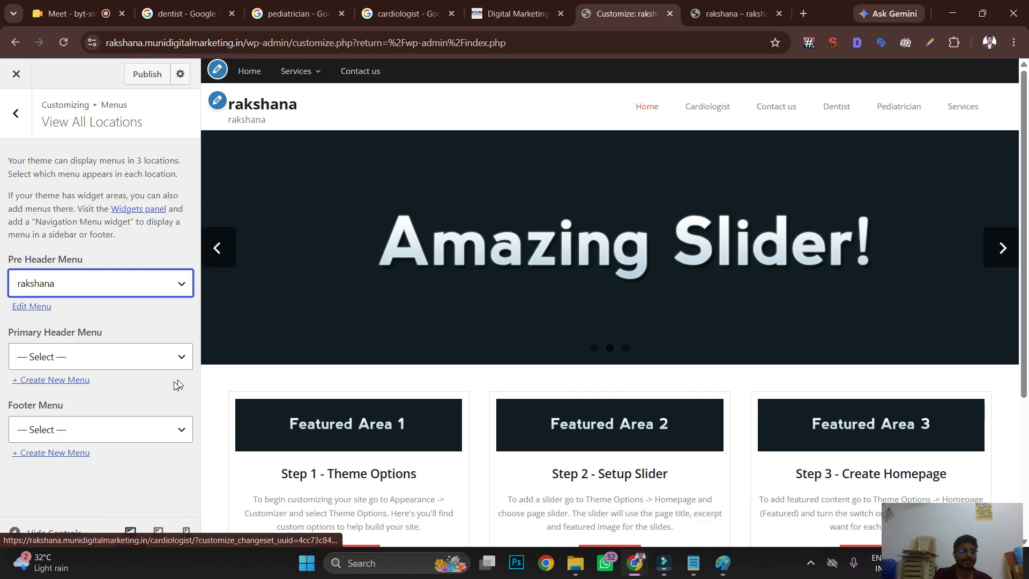
- Assign the saved navigation menu to the Primary Header Menu location and check its Services item in the preview
{"action": "left_click", "coordinate": [139, 348]}
{"action": "left_click", "coordinate": [76, 397]}
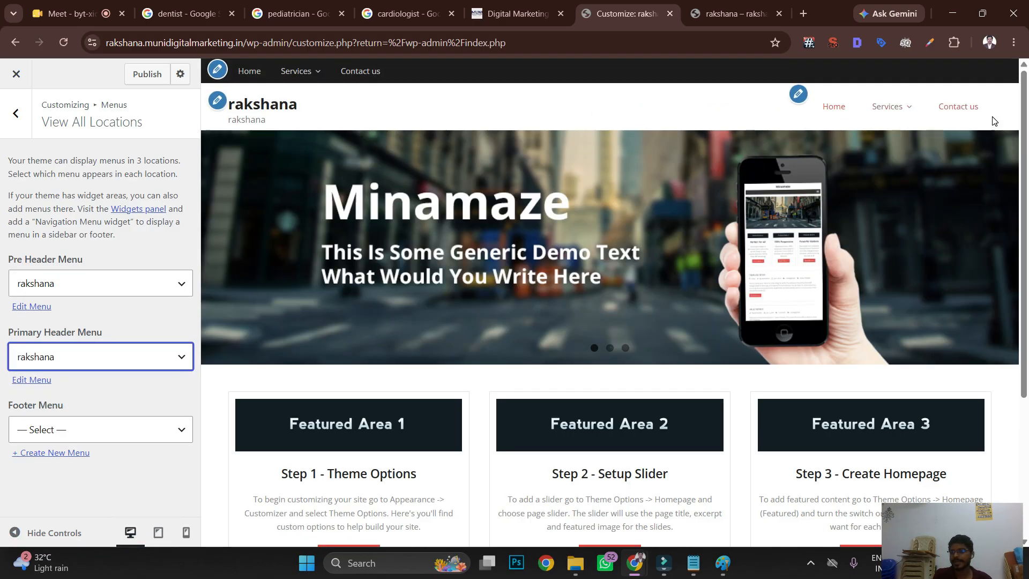
{"action": "mouse_move", "coordinate": [897, 103]}
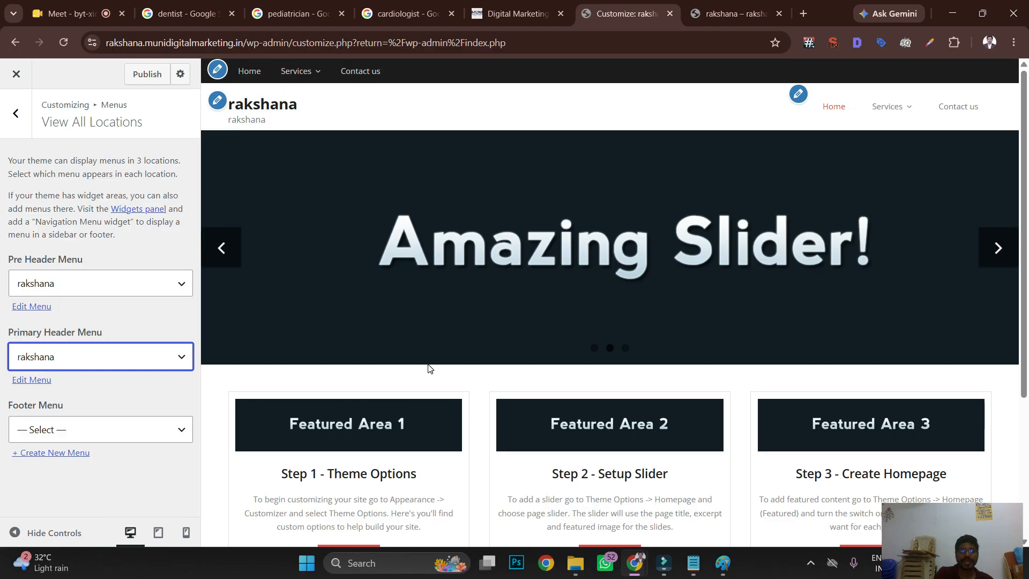
- Try the saved navigation menu in the Footer Menu location, and reset that location to no menu
{"action": "scroll", "coordinate": [429, 368], "scroll_direction": "down", "scroll_amount": 3}
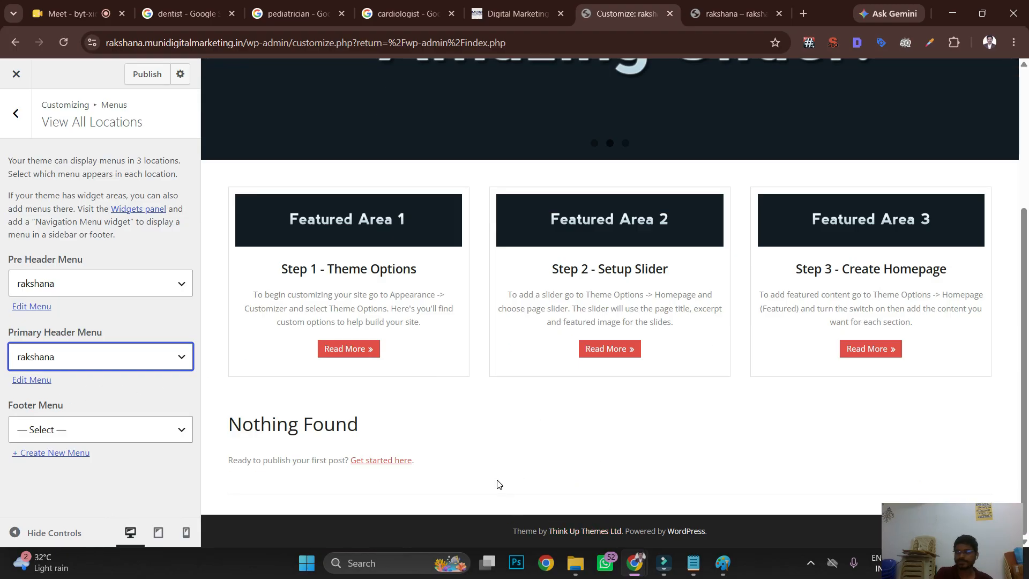
{"action": "left_click", "coordinate": [142, 430]}
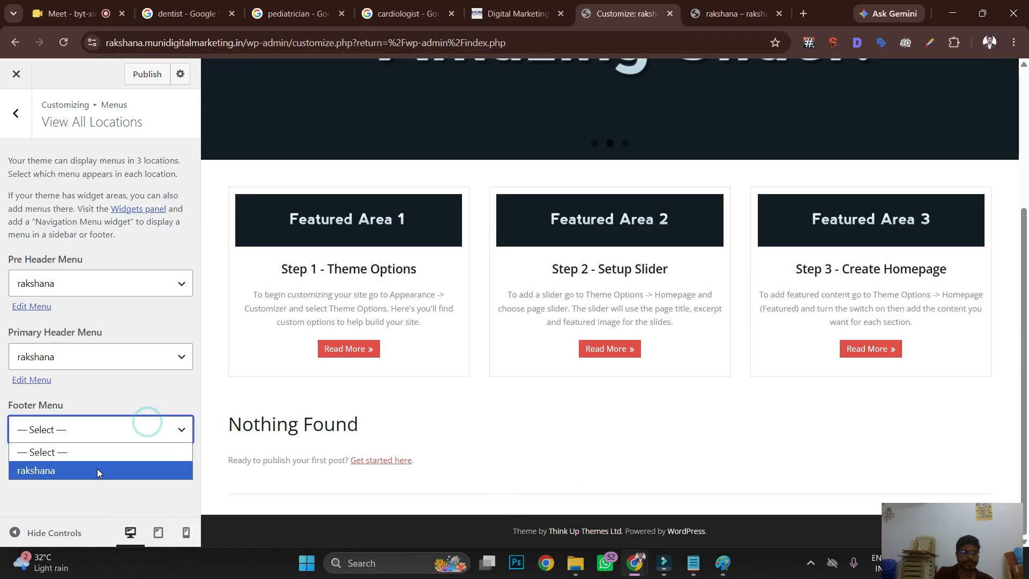
{"action": "left_click", "coordinate": [98, 469]}
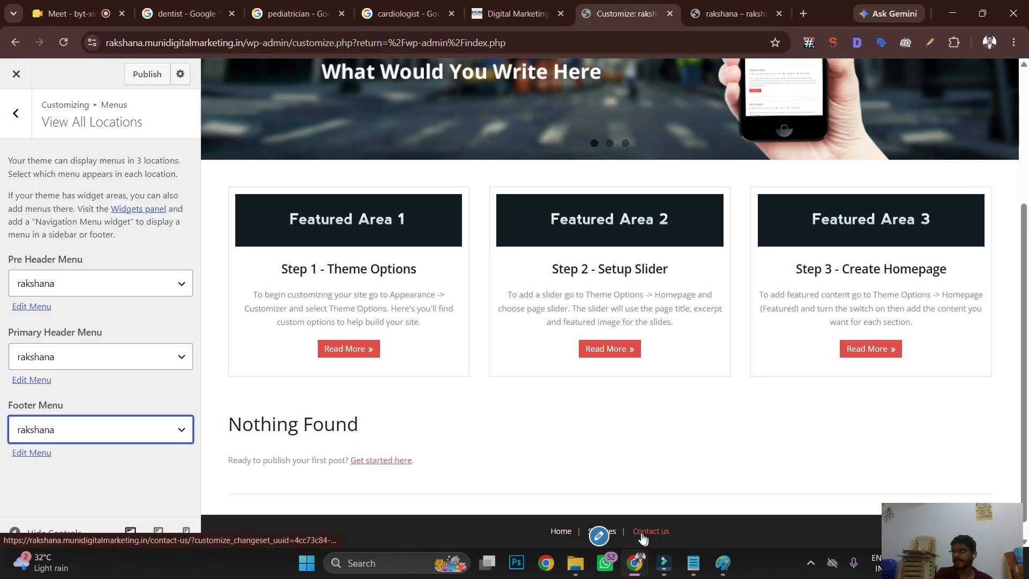
{"action": "left_click", "coordinate": [84, 428]}
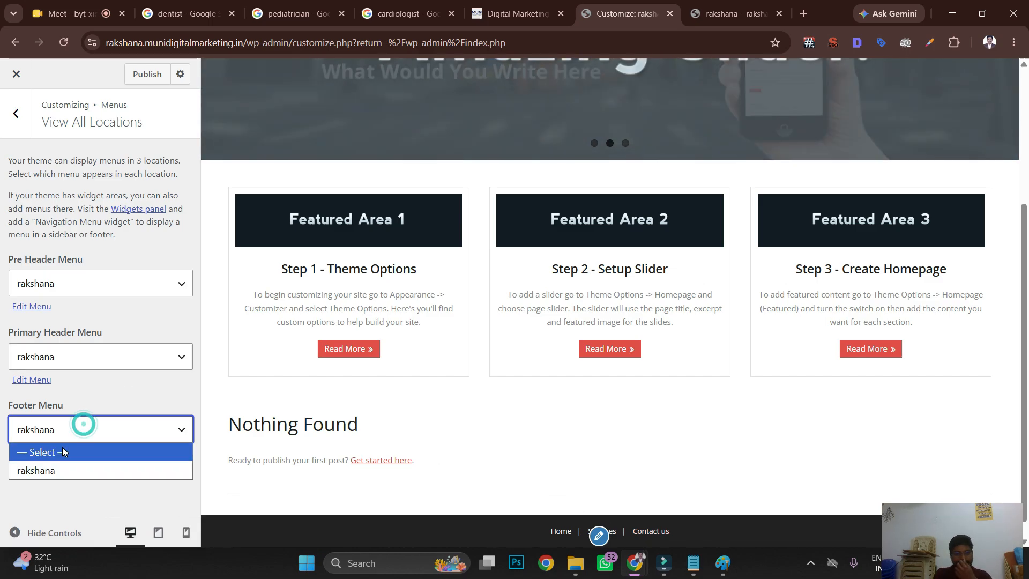
{"action": "left_click", "coordinate": [65, 457]}
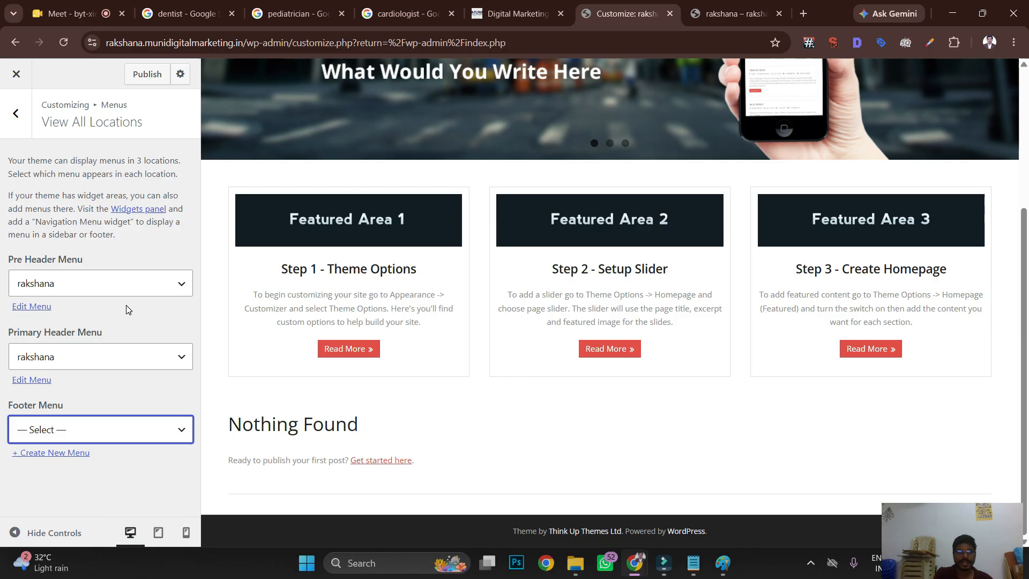
- Reset the Pre Header Menu location to no menu and publish the menu location settings
{"action": "left_click", "coordinate": [126, 287]}
{"action": "left_click", "coordinate": [122, 298]}
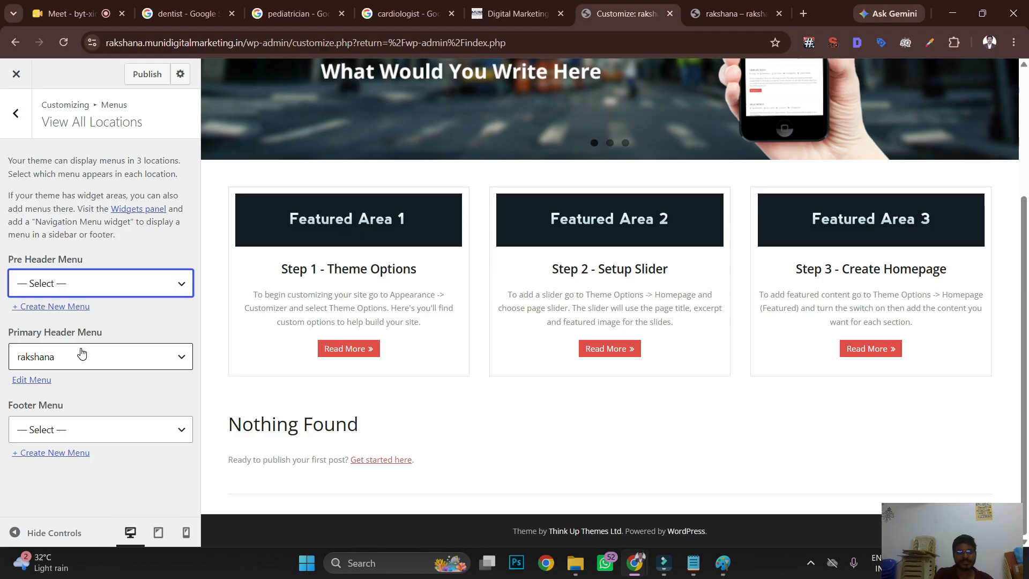
{"action": "scroll", "coordinate": [285, 194], "scroll_direction": "up", "scroll_amount": 4}
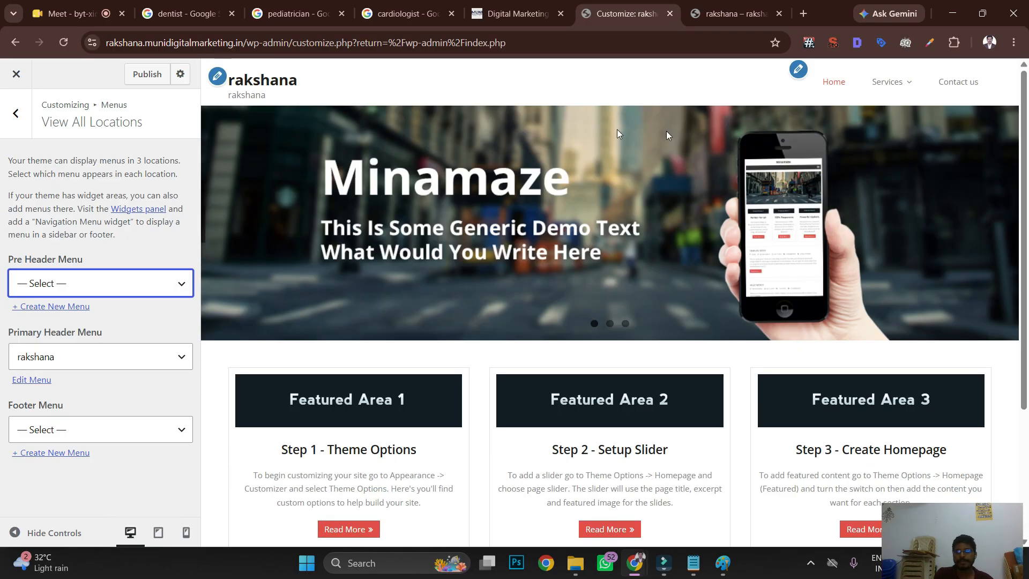
{"action": "left_click", "coordinate": [148, 77]}
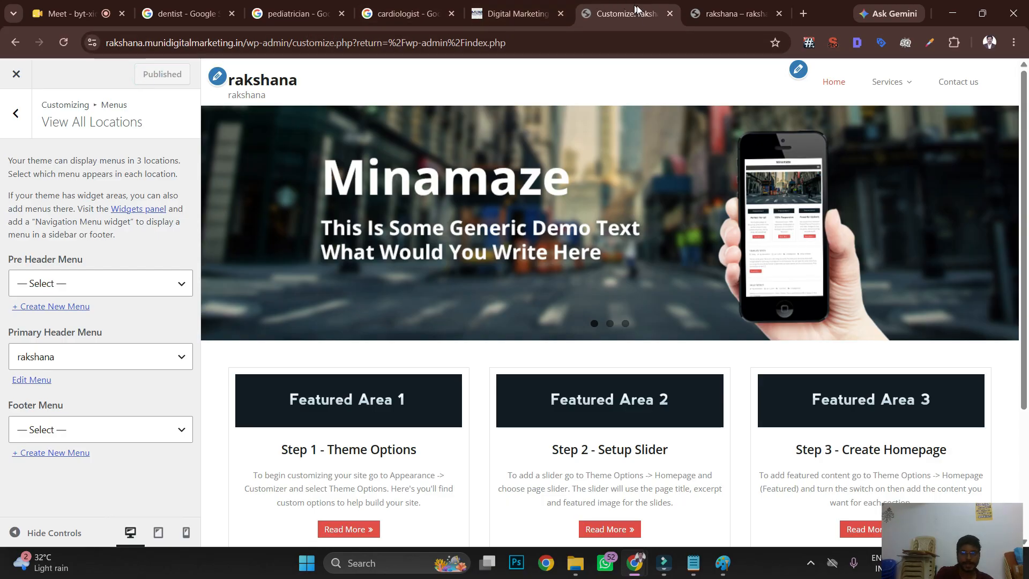
- Reload the live home page and test its header menu by visiting Pediatrician under Services and returning to Home
{"action": "left_click", "coordinate": [752, 19]}
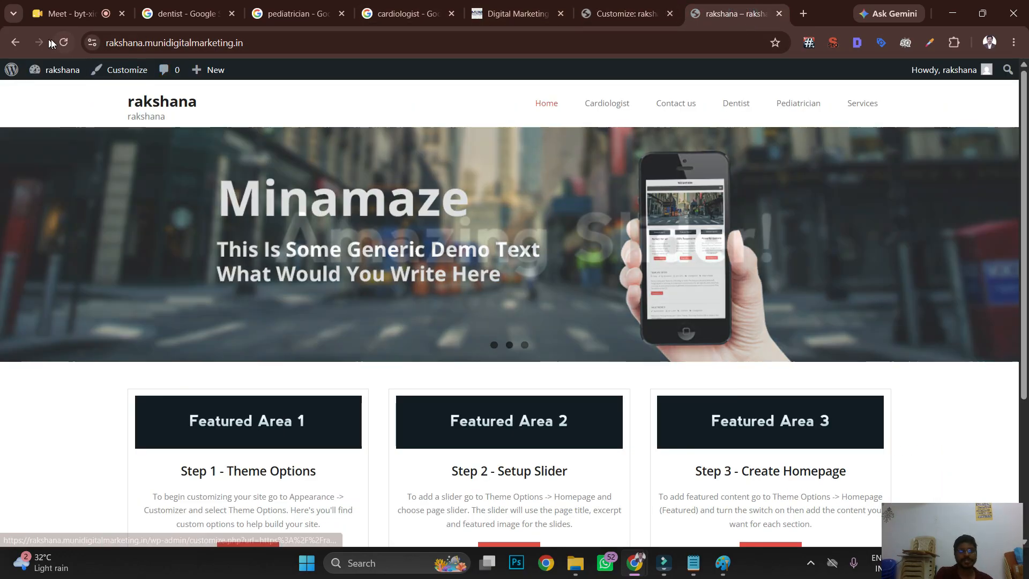
{"action": "left_click", "coordinate": [624, 13]}
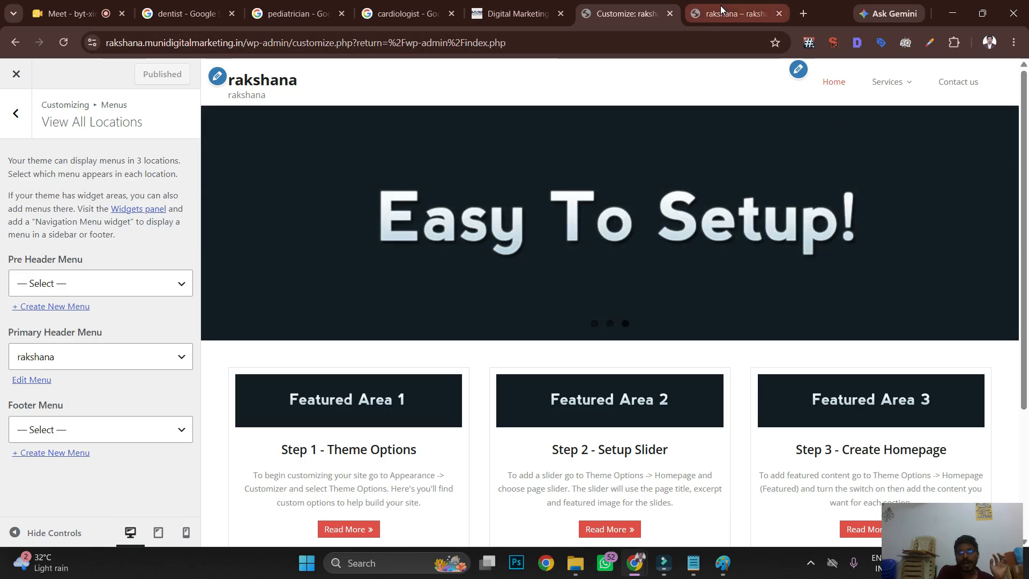
{"action": "left_click", "coordinate": [721, 9]}
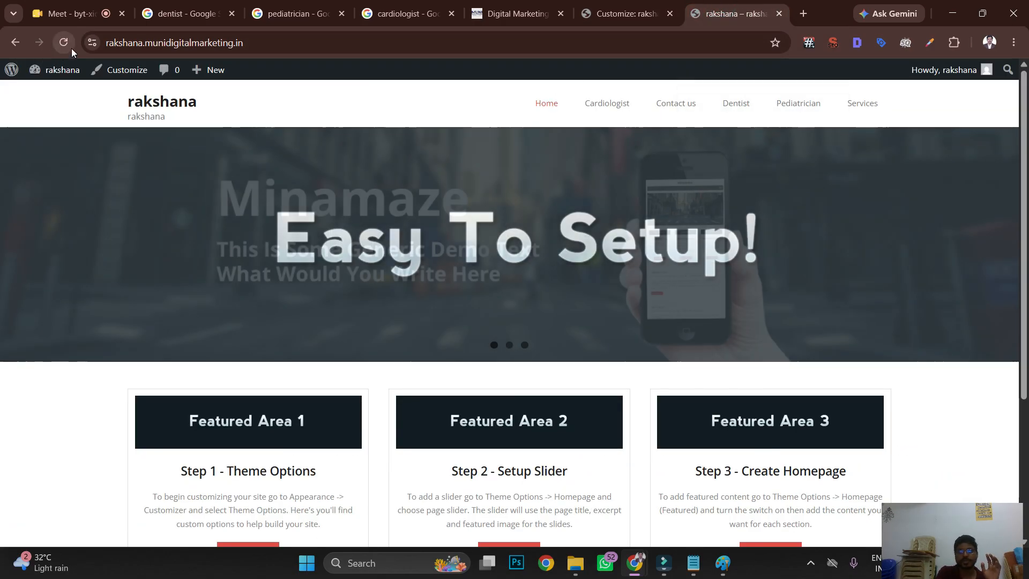
{"action": "left_click", "coordinate": [72, 48]}
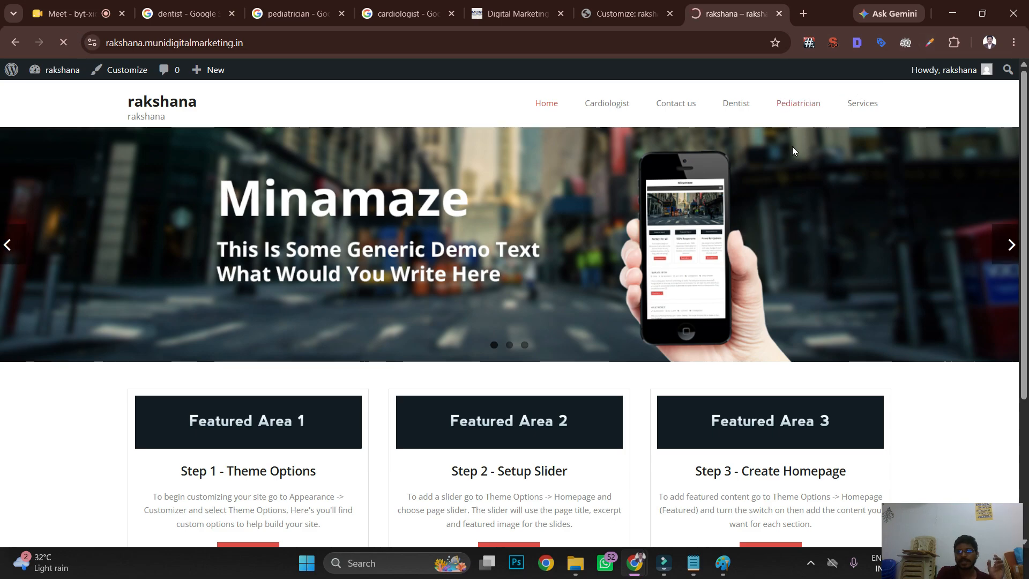
{"action": "mouse_move", "coordinate": [797, 109]}
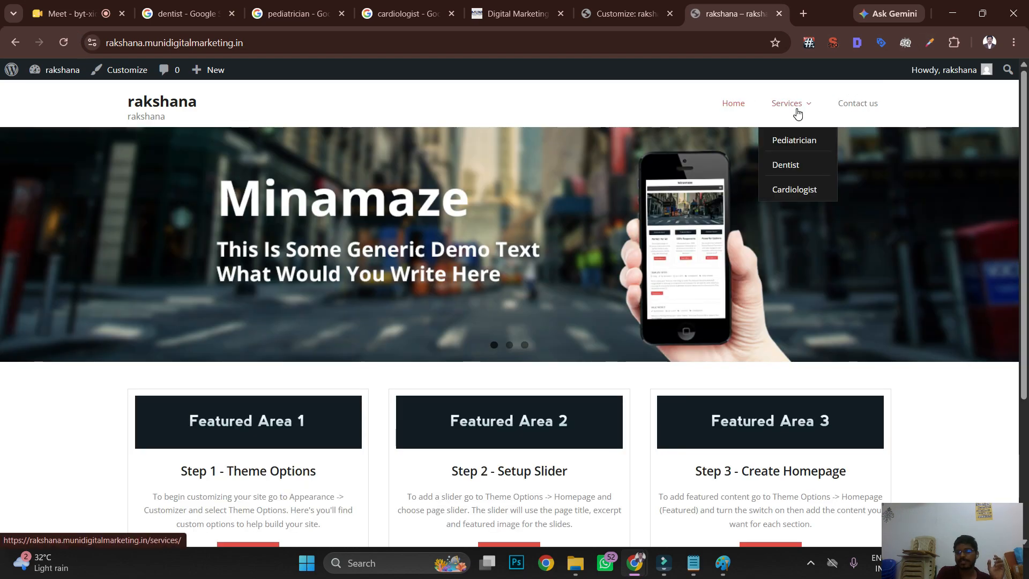
{"action": "left_click", "coordinate": [799, 144]}
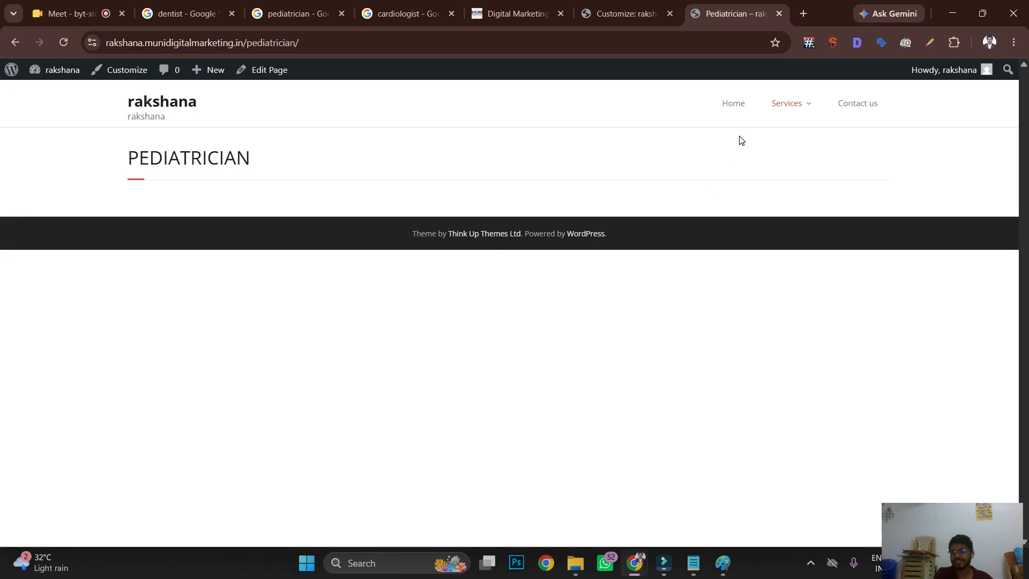
{"action": "left_click", "coordinate": [744, 109]}
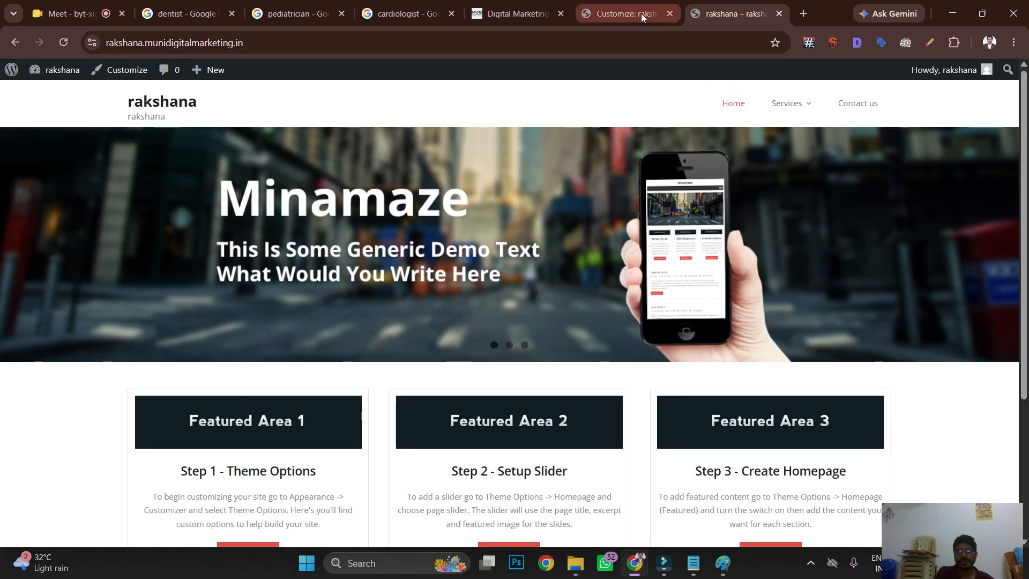
- Leave the menu location settings and close the Customizer to return to the WordPress Dashboard
{"action": "left_click", "coordinate": [641, 14]}
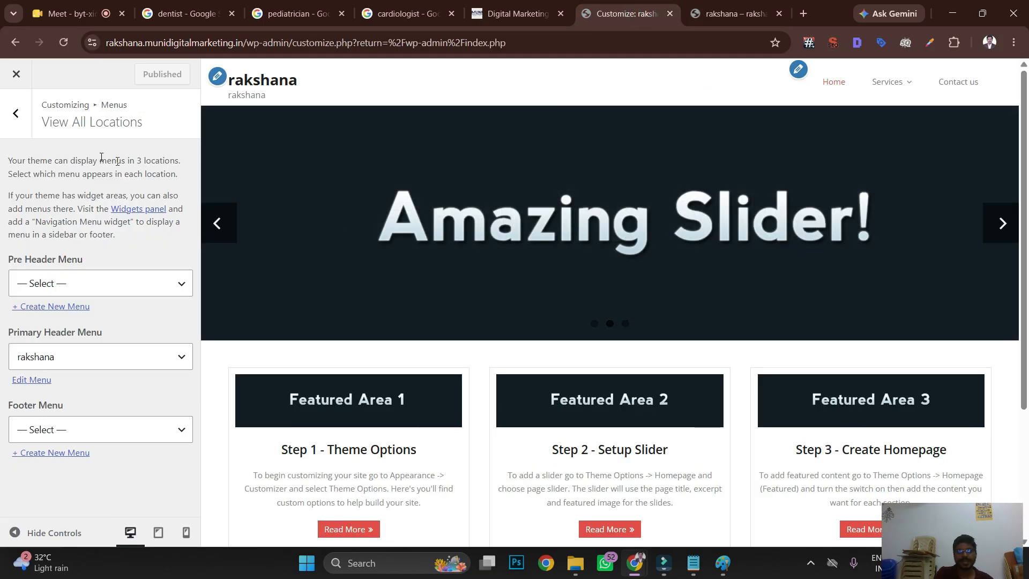
{"action": "left_click", "coordinate": [17, 115]}
{"action": "left_click", "coordinate": [16, 115]}
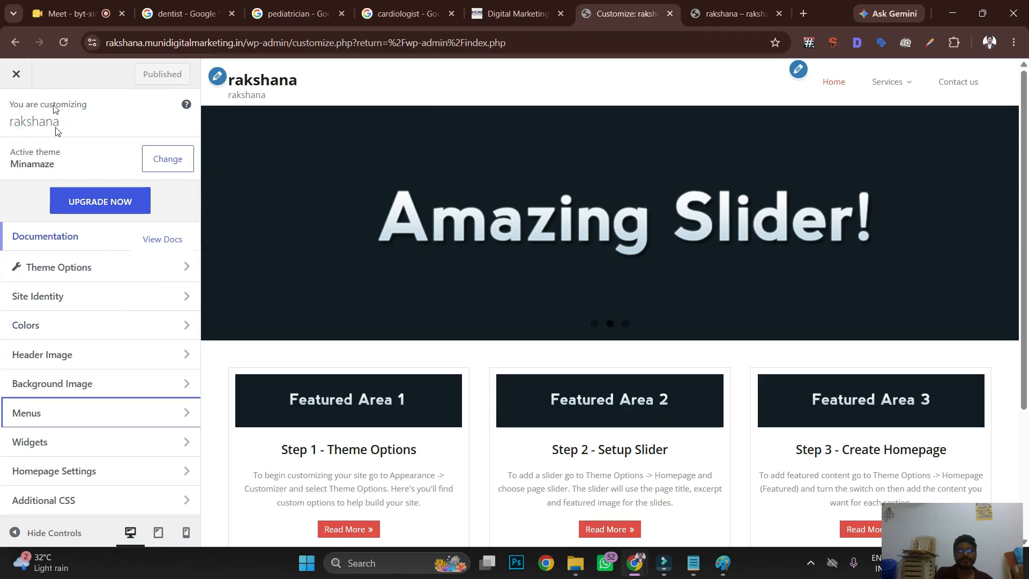
{"action": "left_click", "coordinate": [18, 74]}
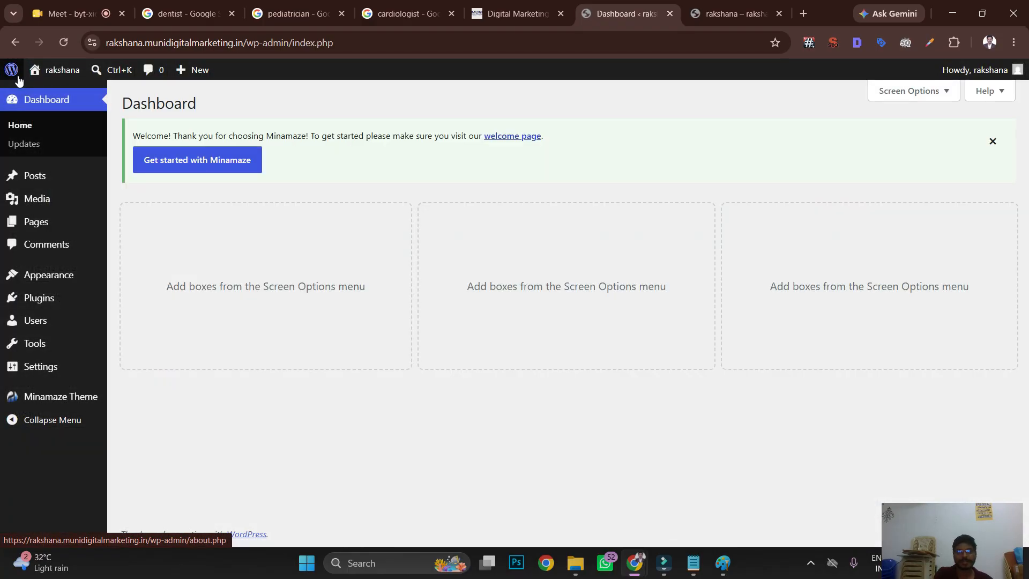
{"action": "mouse_move", "coordinate": [20, 80]}
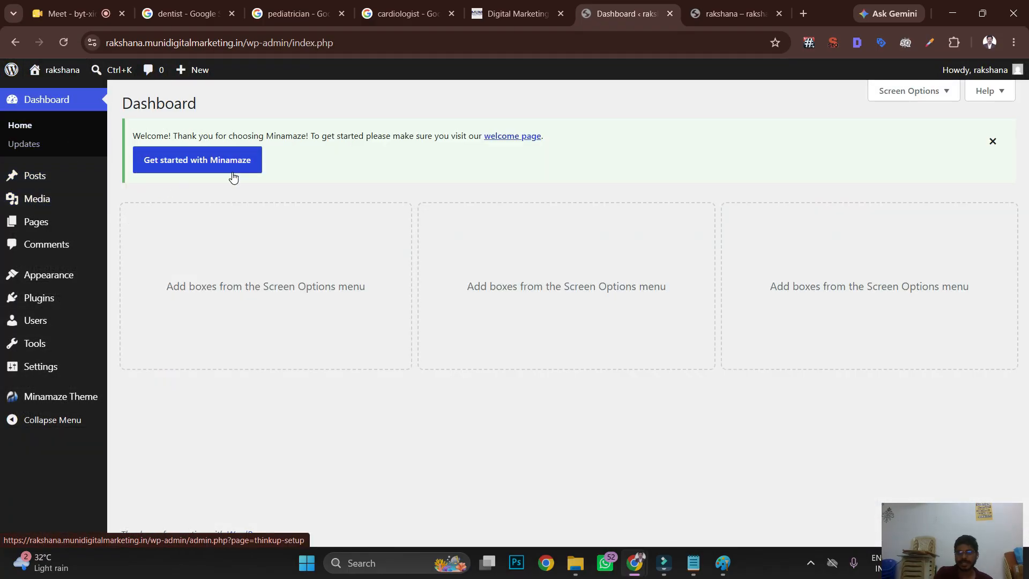
- Review the live home page from its header menu down to the featured areas, and return to the Dashboard
{"action": "left_click", "coordinate": [760, 5]}
{"action": "mouse_move", "coordinate": [796, 115]}
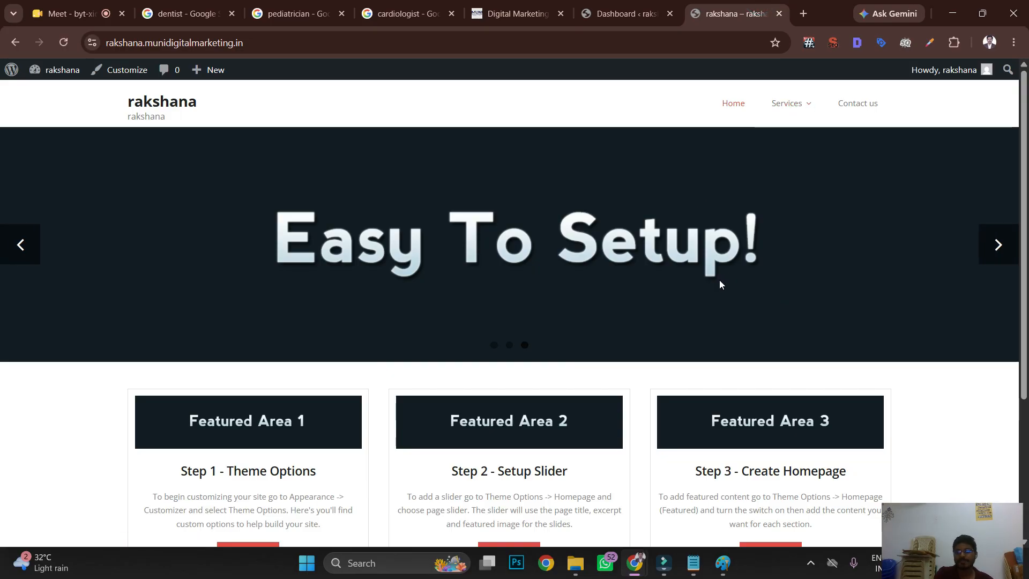
{"action": "scroll", "coordinate": [719, 282], "scroll_direction": "down", "scroll_amount": 2}
{"action": "scroll", "coordinate": [720, 282], "scroll_direction": "up", "scroll_amount": 2}
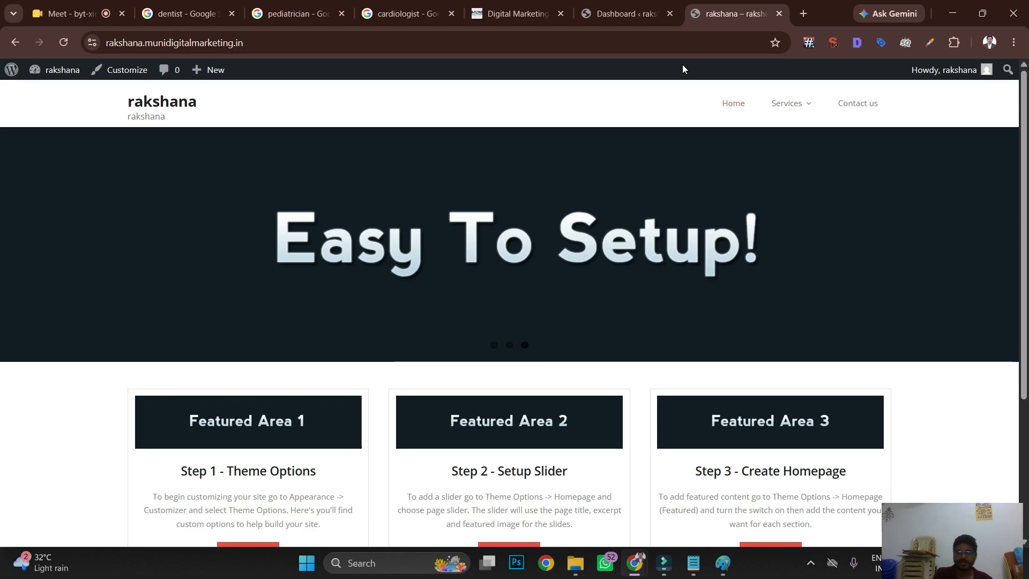
{"action": "left_click", "coordinate": [639, 8]}
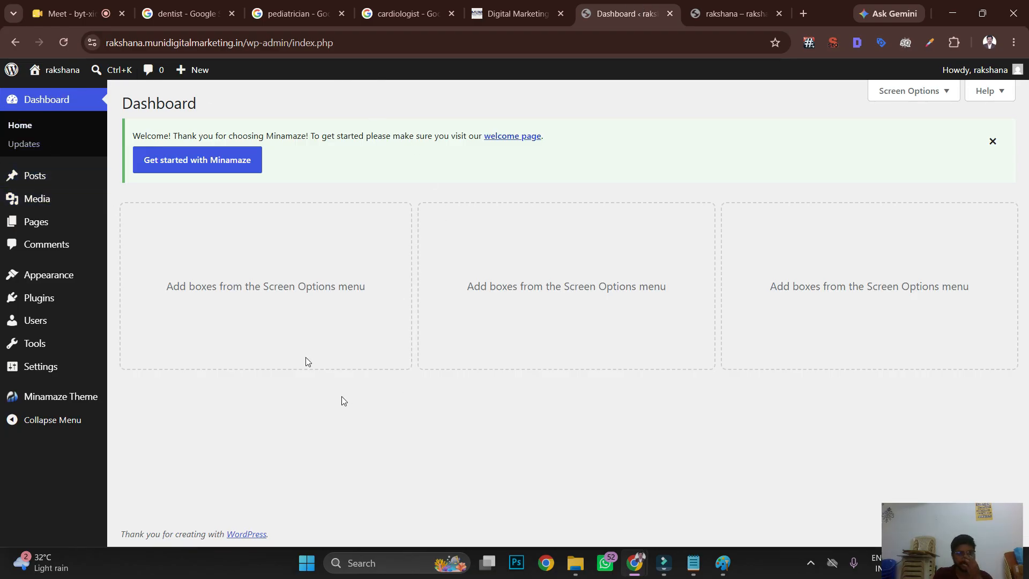
- Log out of the WordPress admin and select the live site's web address before returning to the login page
{"action": "mouse_move", "coordinate": [969, 77]}
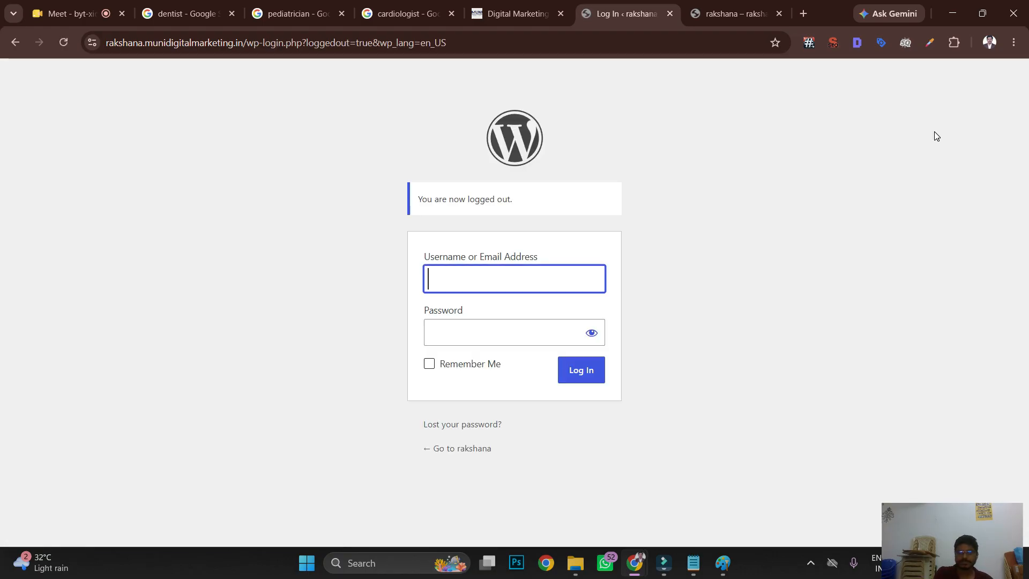
{"action": "left_click", "coordinate": [715, 16]}
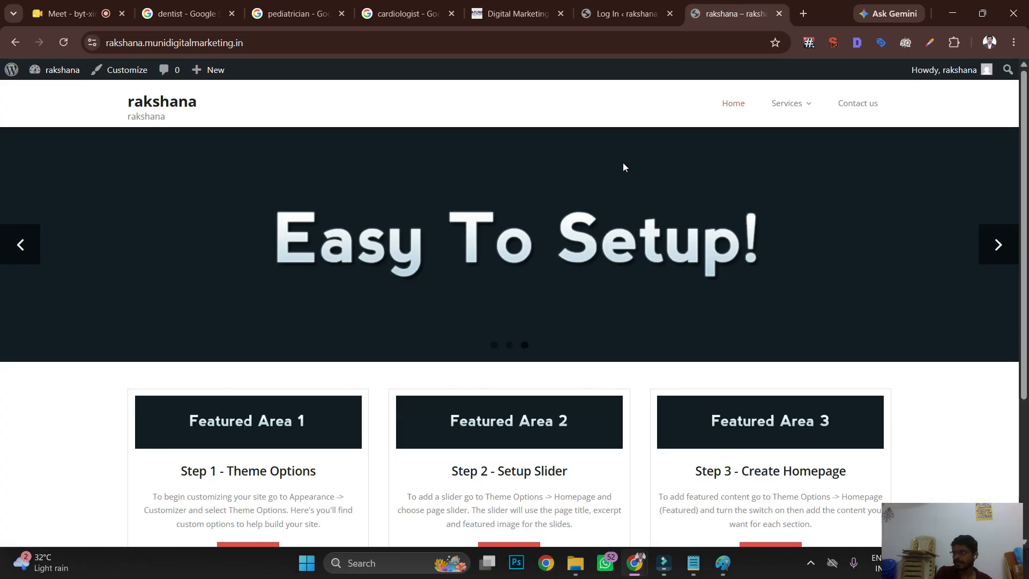
{"action": "left_click", "coordinate": [273, 45]}
{"action": "left_click", "coordinate": [273, 47]}
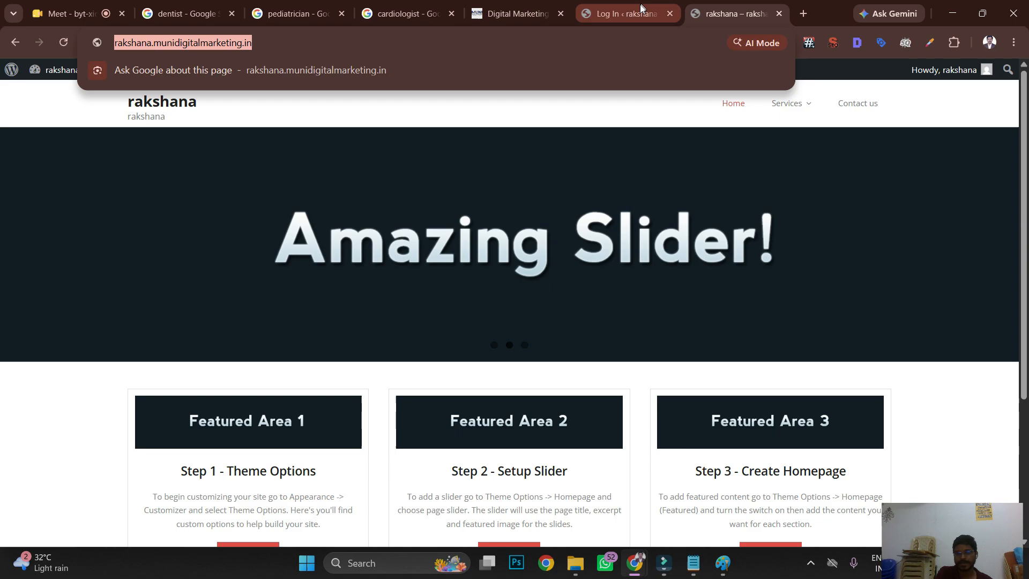
{"action": "left_click", "coordinate": [633, 14]}
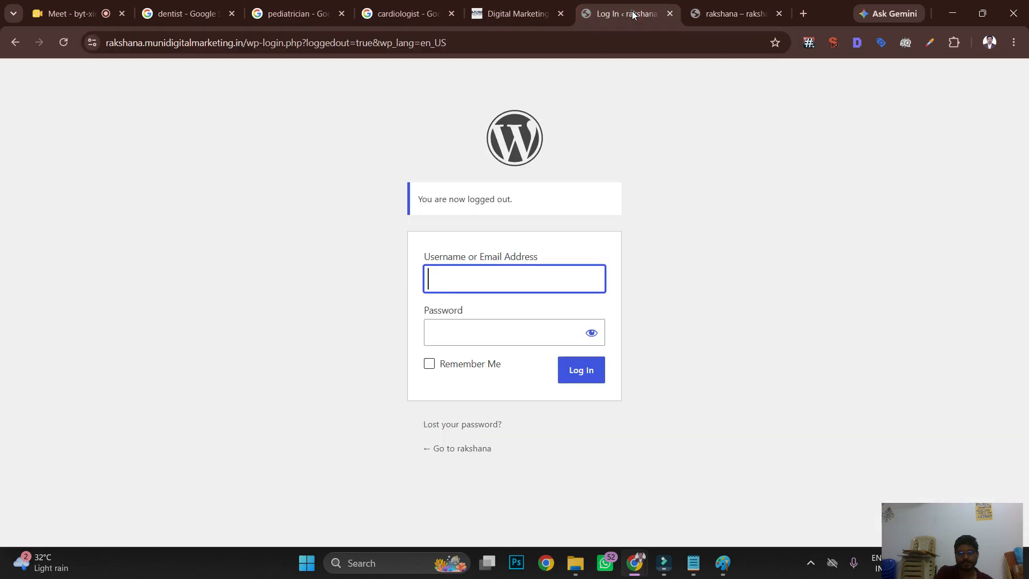
- Switch to the Google Meet call, check the live home page once more, and return to the call
{"action": "left_click", "coordinate": [100, 5]}
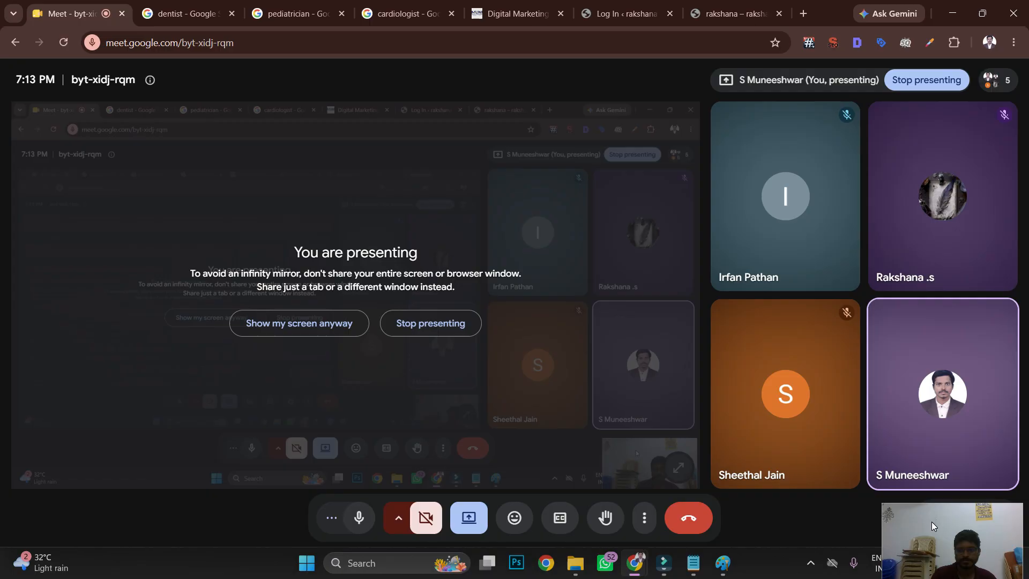
{"action": "left_click_drag", "start_coordinate": [931, 522], "coordinate": [912, 475]}
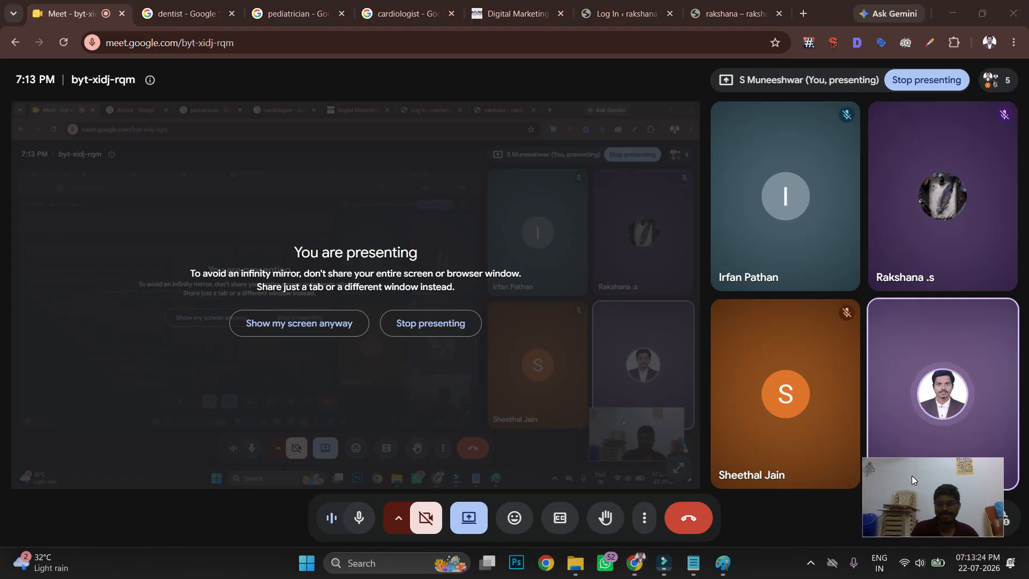
{"action": "left_click", "coordinate": [783, 509]}
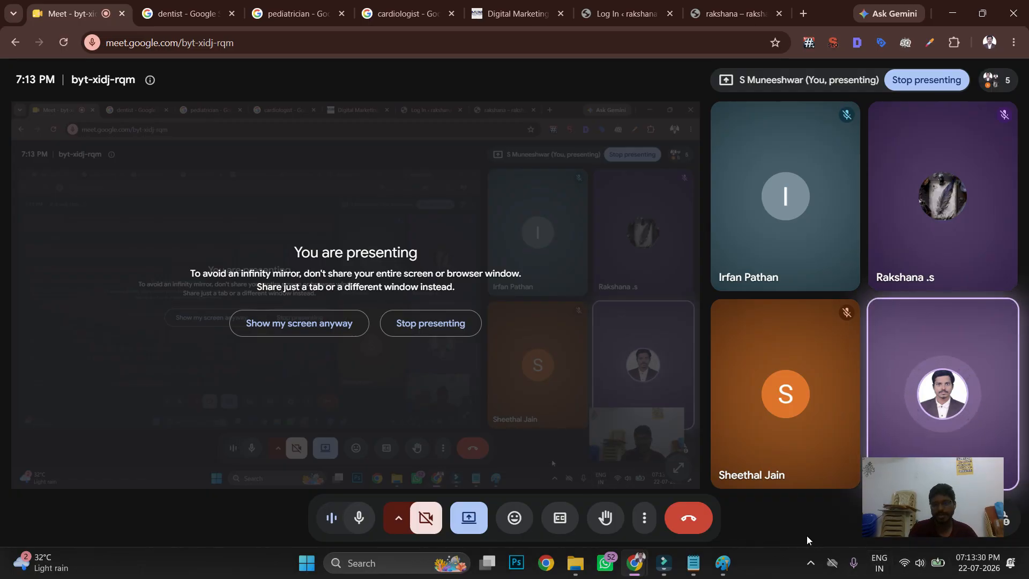
{"action": "left_click", "coordinate": [732, 15]}
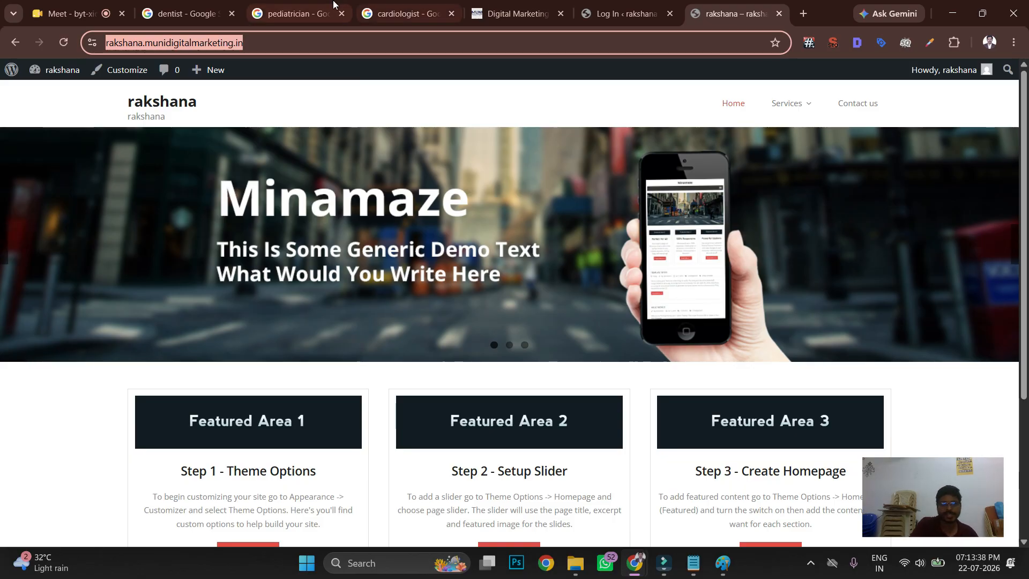
{"action": "left_click", "coordinate": [72, 14]}
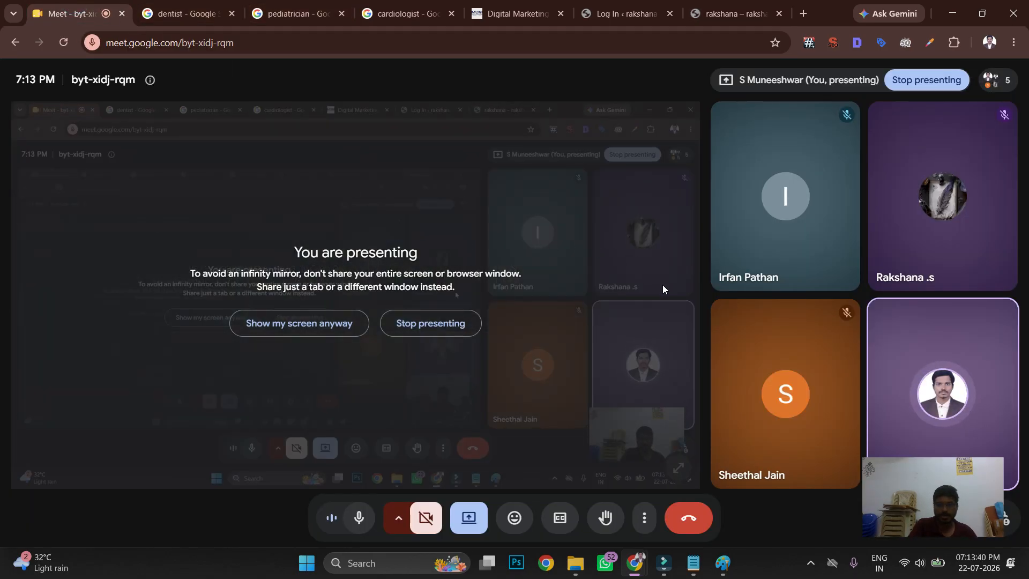
{"action": "mouse_move", "coordinate": [739, 381]}
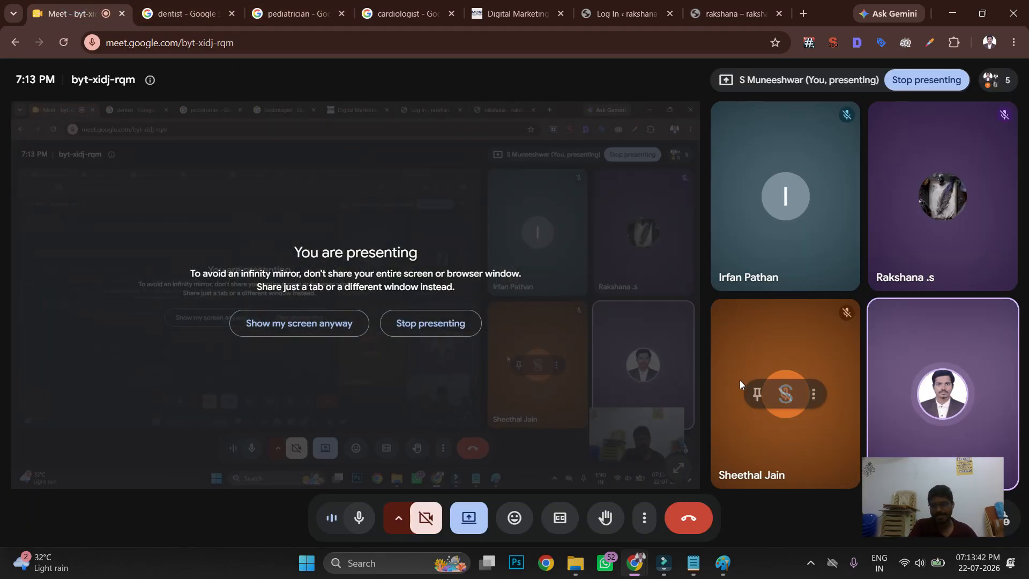